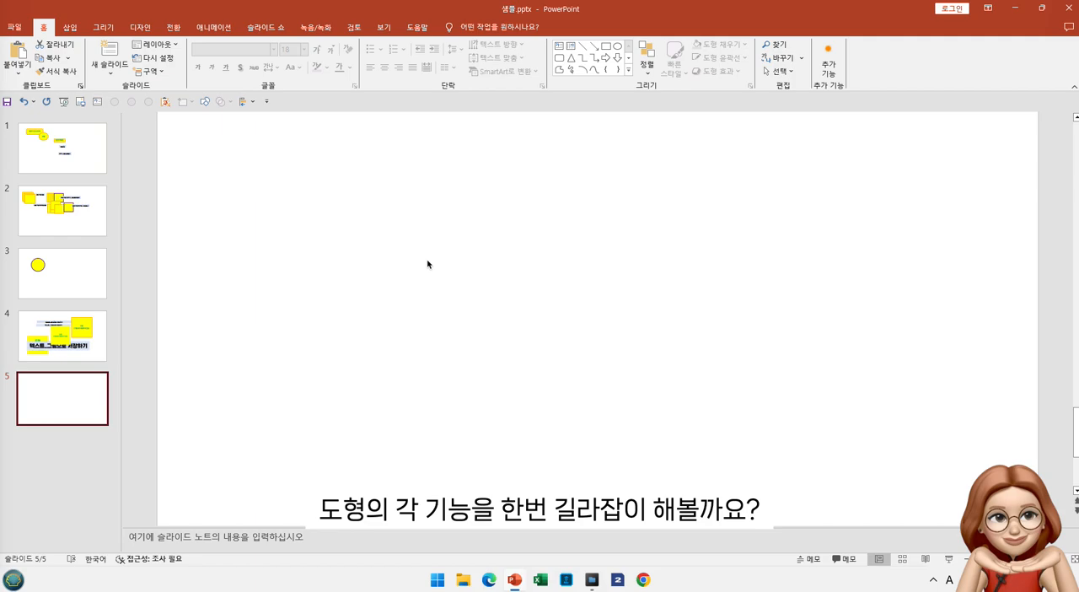
Draw a rectangle about 5.1 cm high and 6.4 cm wide on slide 5, and place an overlapping copy of it
{"action": "left_click", "coordinate": [205, 102]}
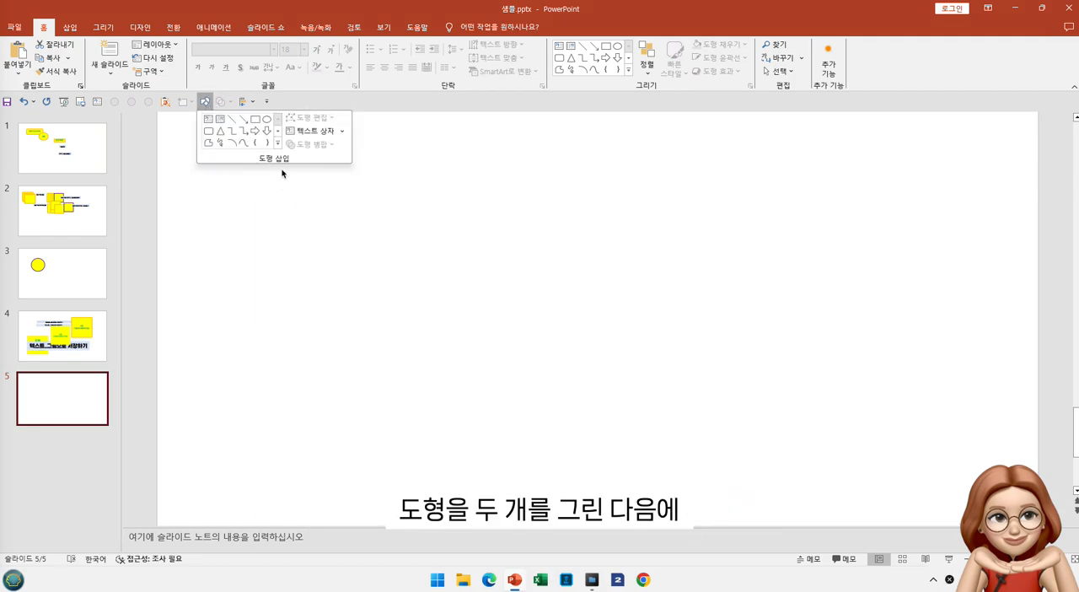
{"action": "left_click", "coordinate": [253, 124]}
{"action": "mouse_move", "coordinate": [284, 164]}
{"action": "left_mouse_down"}
{"action": "mouse_move", "coordinate": [450, 299]}
{"action": "mouse_move", "coordinate": [590, 267]}
{"action": "mouse_move", "coordinate": [551, 312]}
{"action": "mouse_move", "coordinate": [508, 300]}
{"action": "left_mouse_up"}
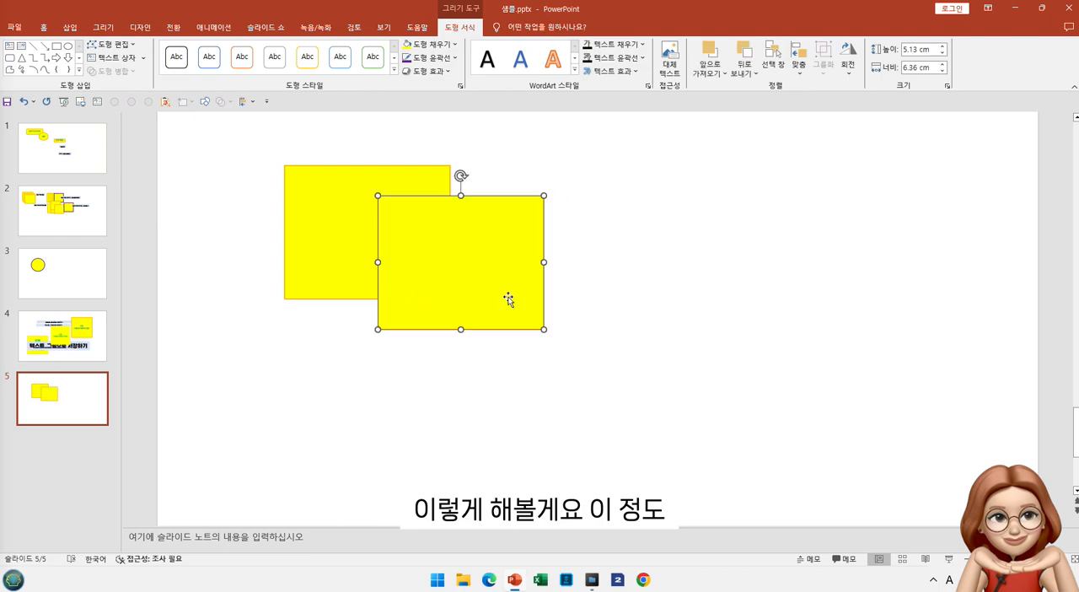
Give the front rectangle a standard green fill and a blue outline
{"action": "left_click", "coordinate": [455, 46]}
{"action": "left_click", "coordinate": [456, 175]}
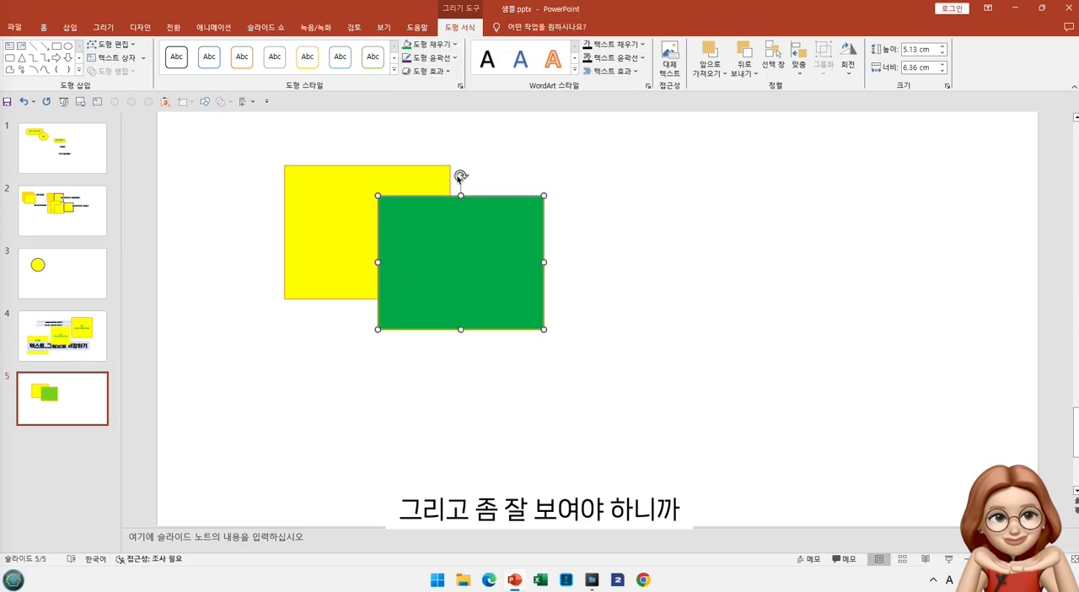
{"action": "left_click", "coordinate": [455, 58]}
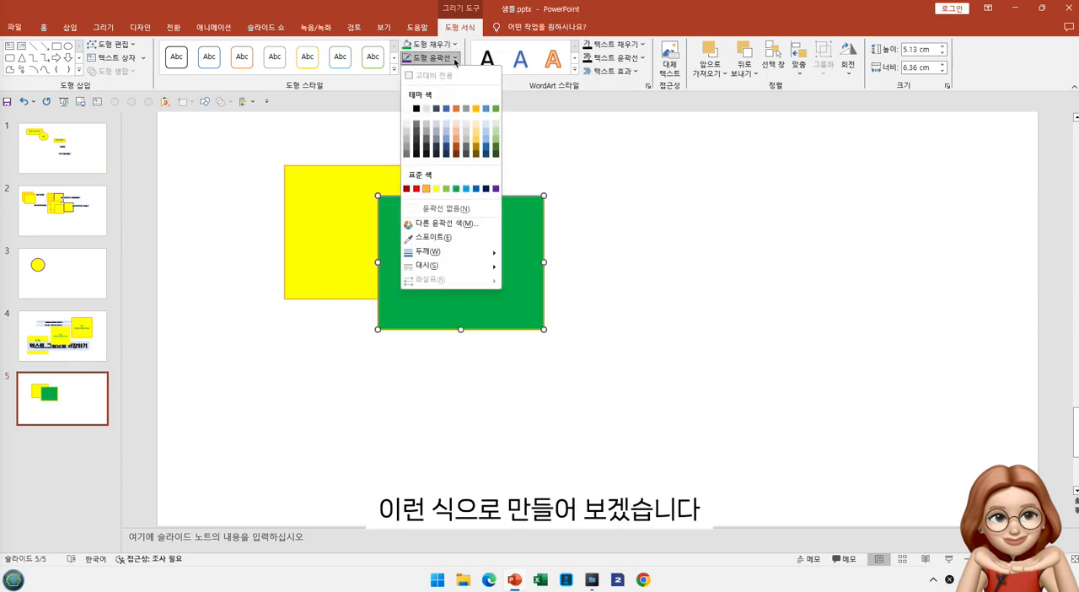
{"action": "left_click", "coordinate": [475, 189]}
{"action": "left_click", "coordinate": [536, 176]}
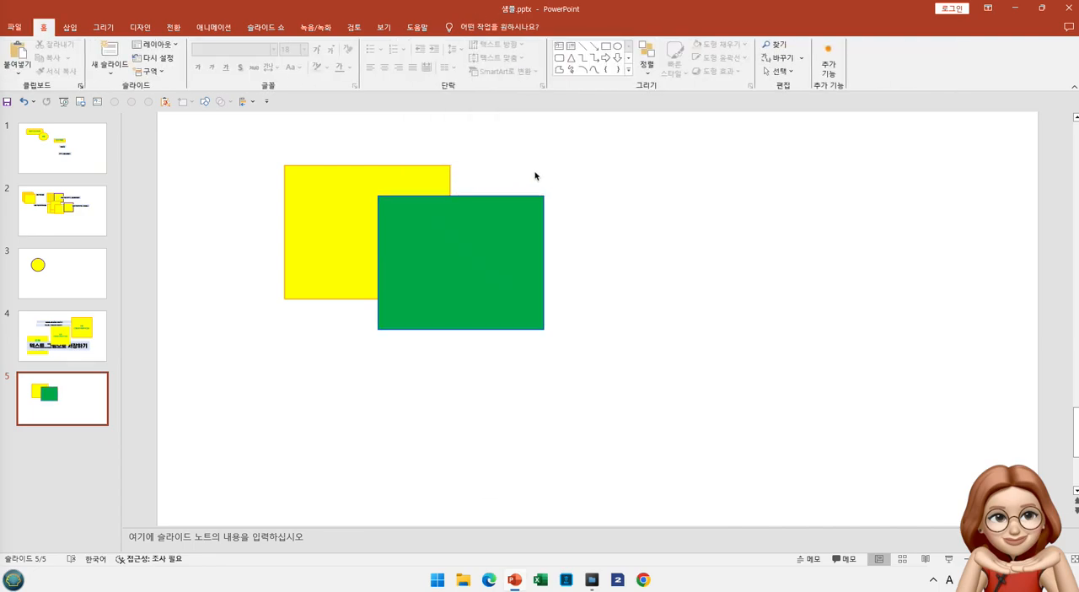
Give the rear yellow rectangle a standard orange fill and a dark blue outline
{"action": "left_click", "coordinate": [301, 179]}
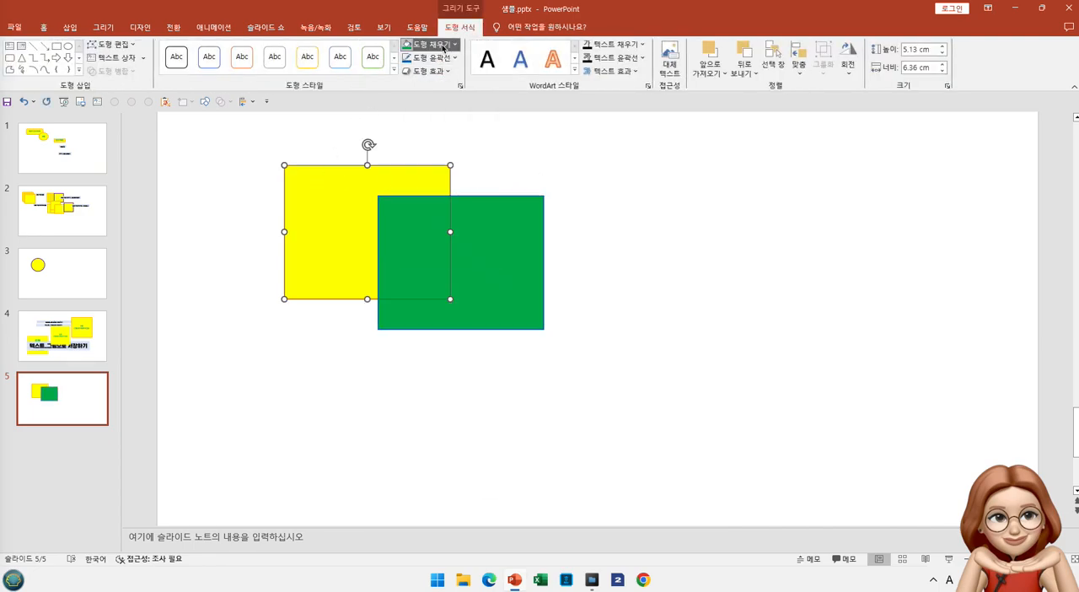
{"action": "left_click", "coordinate": [425, 44]}
{"action": "left_click", "coordinate": [426, 175]}
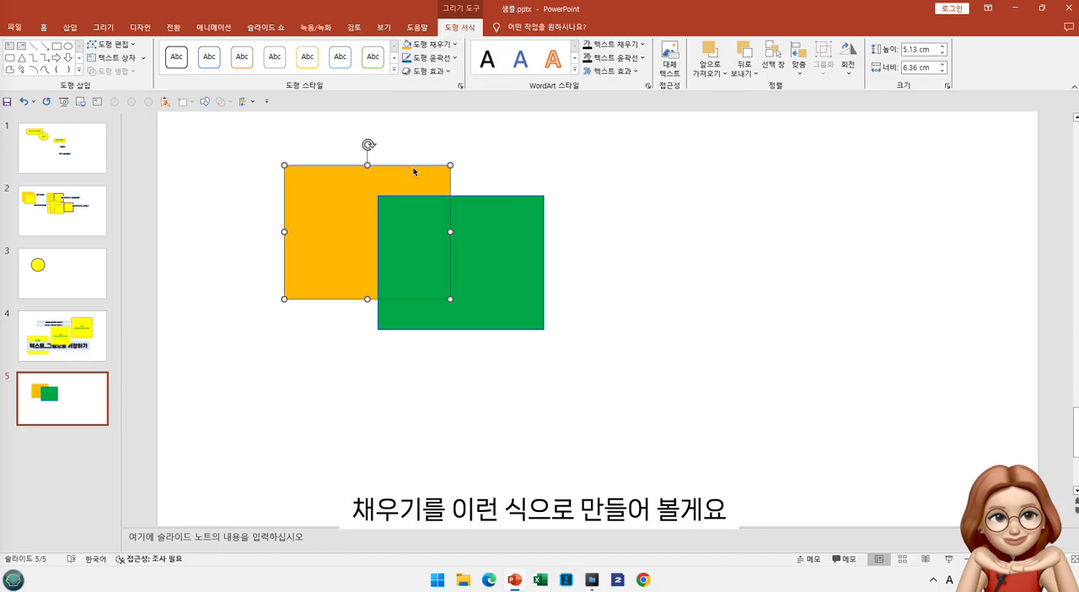
{"action": "left_click", "coordinate": [452, 60]}
{"action": "left_click", "coordinate": [475, 189]}
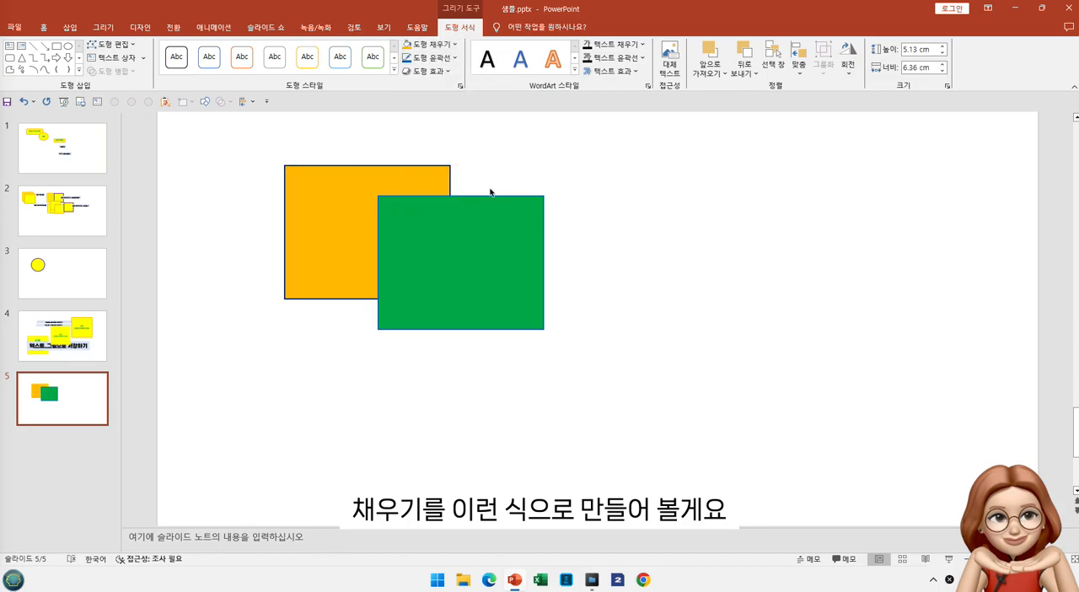
{"action": "left_click", "coordinate": [546, 172]}
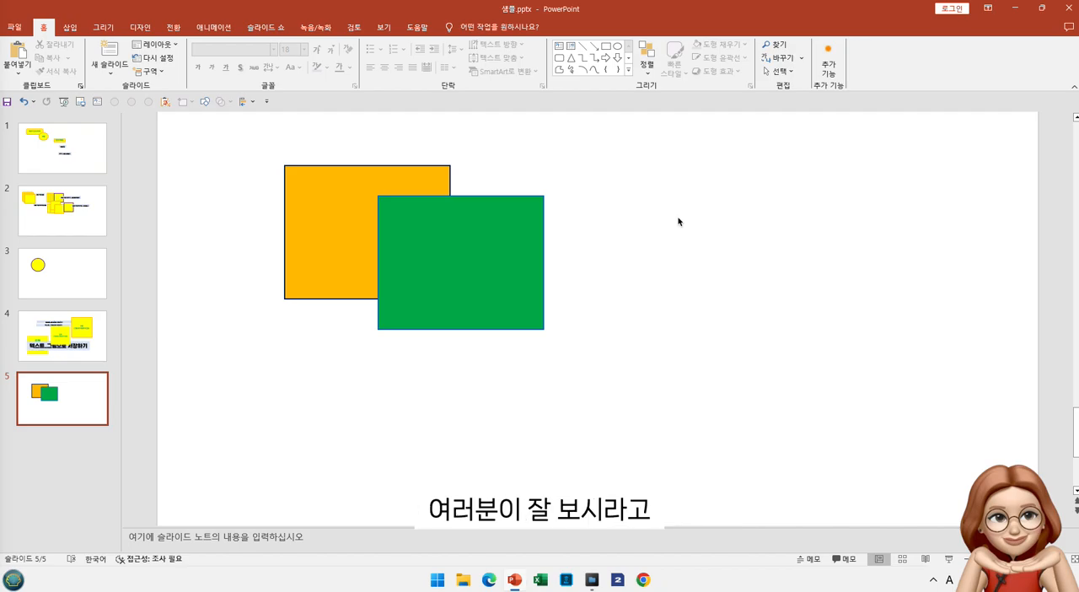
Move the green rectangle slightly down and to the left so it still overlaps the orange one
{"action": "left_click_drag", "start_coordinate": [486, 272], "coordinate": [474, 294]}
{"action": "left_click", "coordinate": [573, 282]}
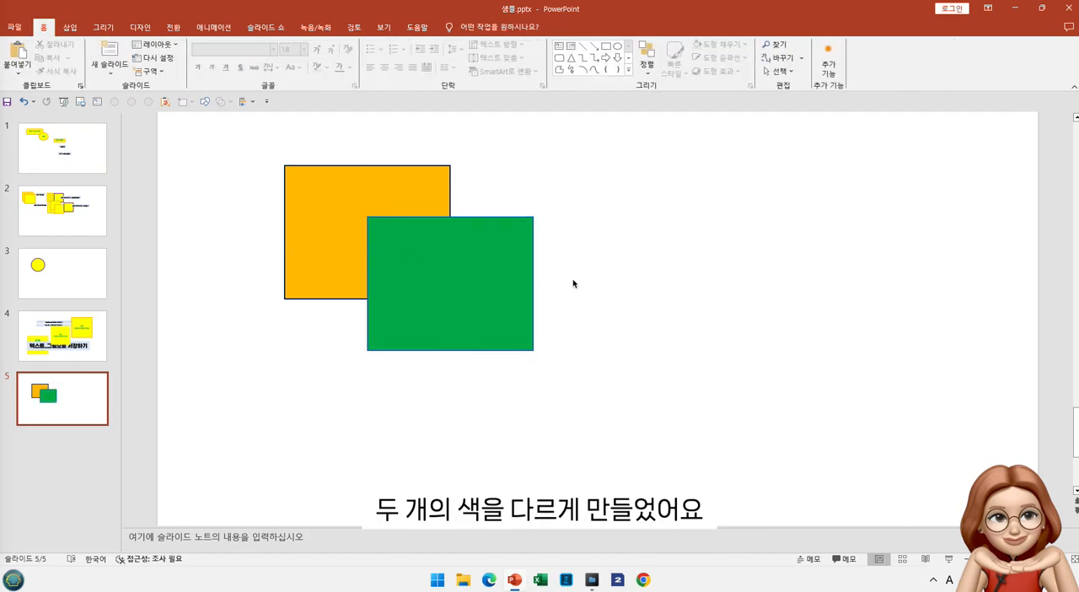
Select both rectangles together and look over the available Merge Shapes options
{"action": "left_click", "coordinate": [305, 194]}
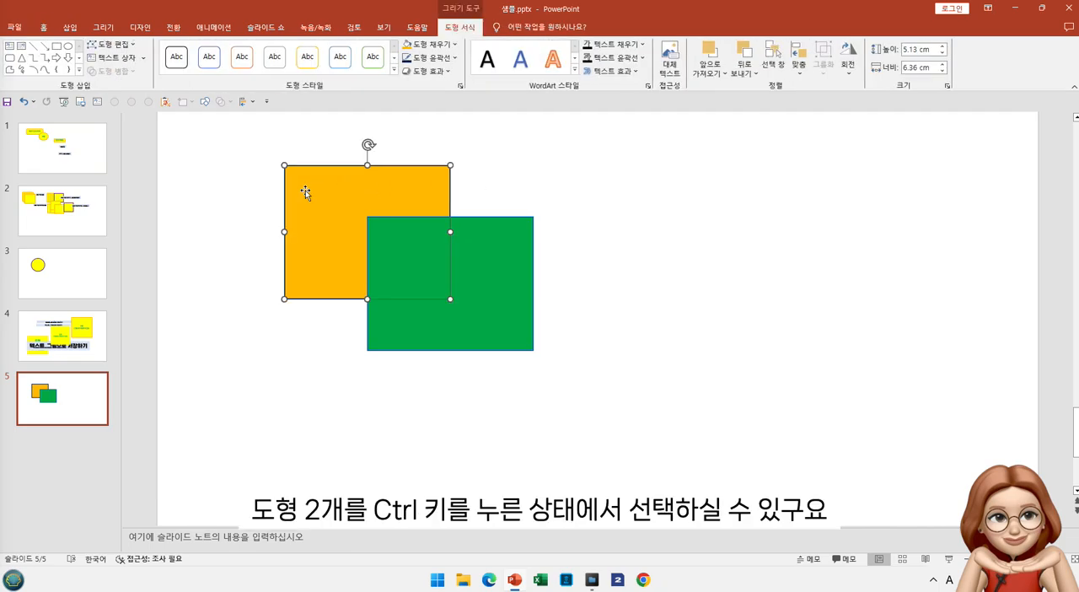
{"action": "left_click", "coordinate": [501, 255], "text": "ctrl"}
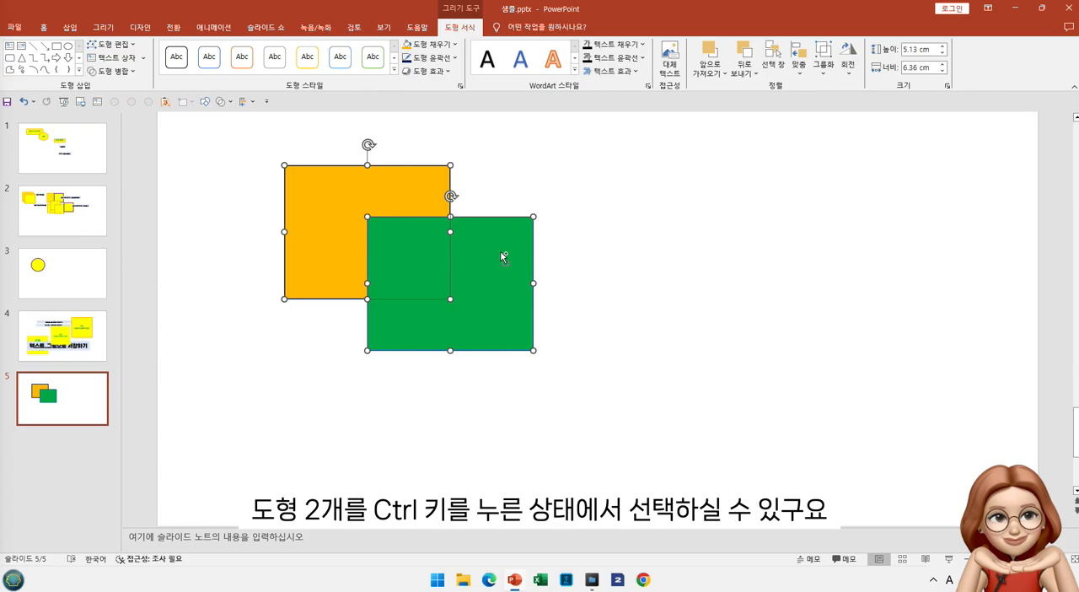
{"action": "left_click", "coordinate": [658, 240]}
{"action": "left_click_drag", "start_coordinate": [246, 139], "coordinate": [626, 439]}
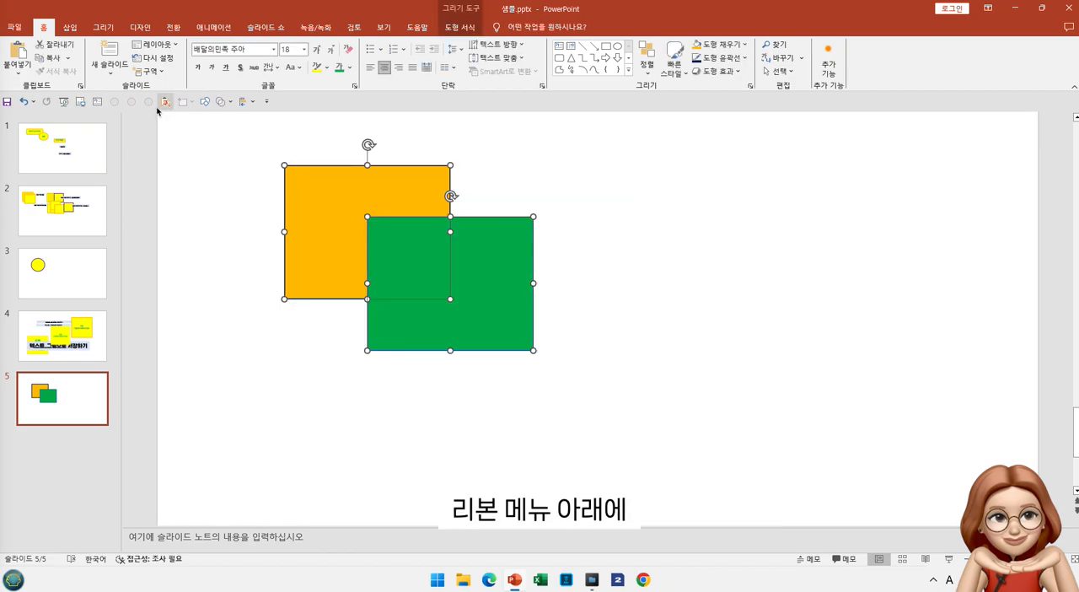
{"action": "left_click", "coordinate": [231, 102]}
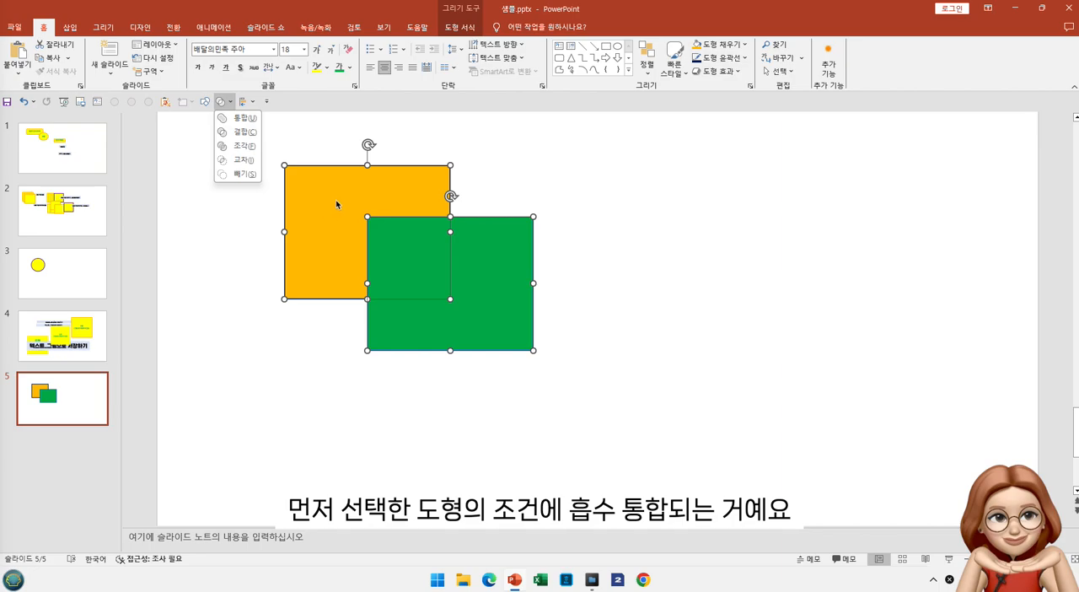
{"action": "key", "text": "Escape"}
{"action": "left_click", "coordinate": [288, 359]}
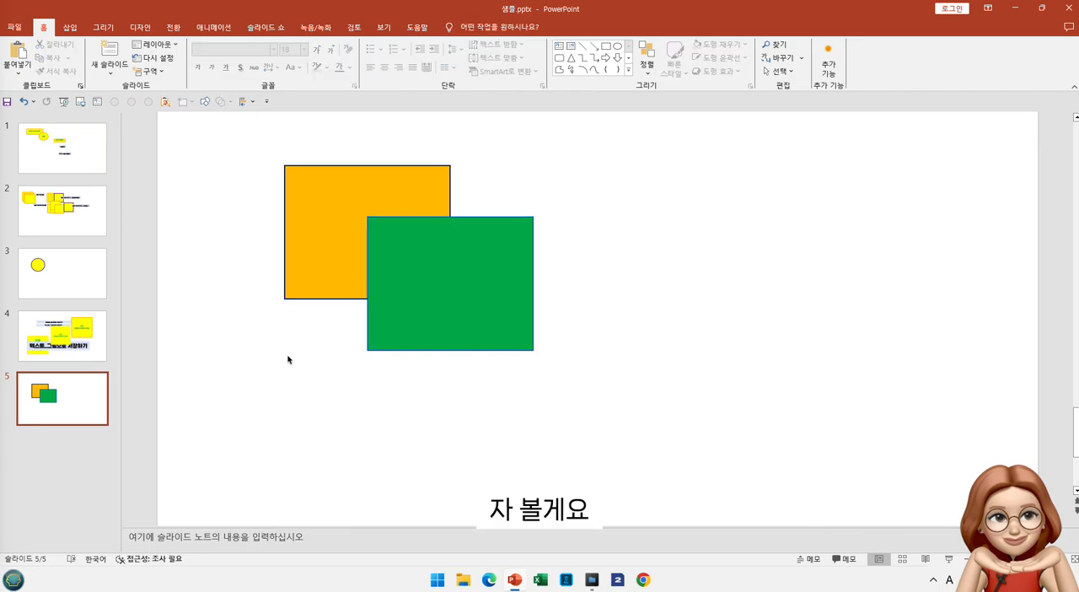
Try a Union of the two rectangles with the orange one selected first, and undo the merge
{"action": "left_click", "coordinate": [323, 231]}
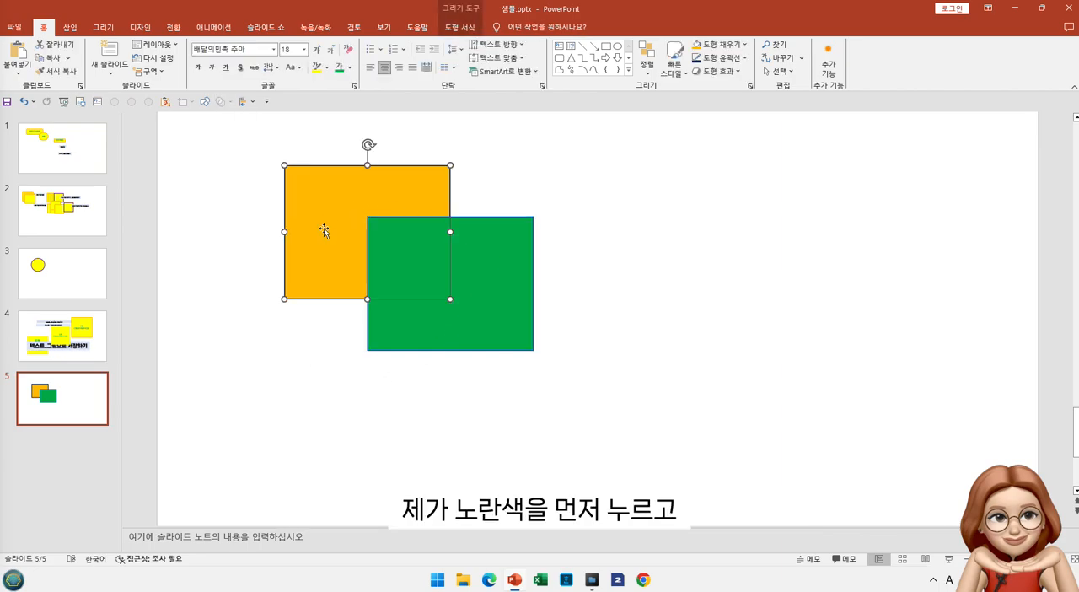
{"action": "left_click", "coordinate": [507, 253], "text": "ctrl"}
{"action": "right_click", "coordinate": [506, 252]}
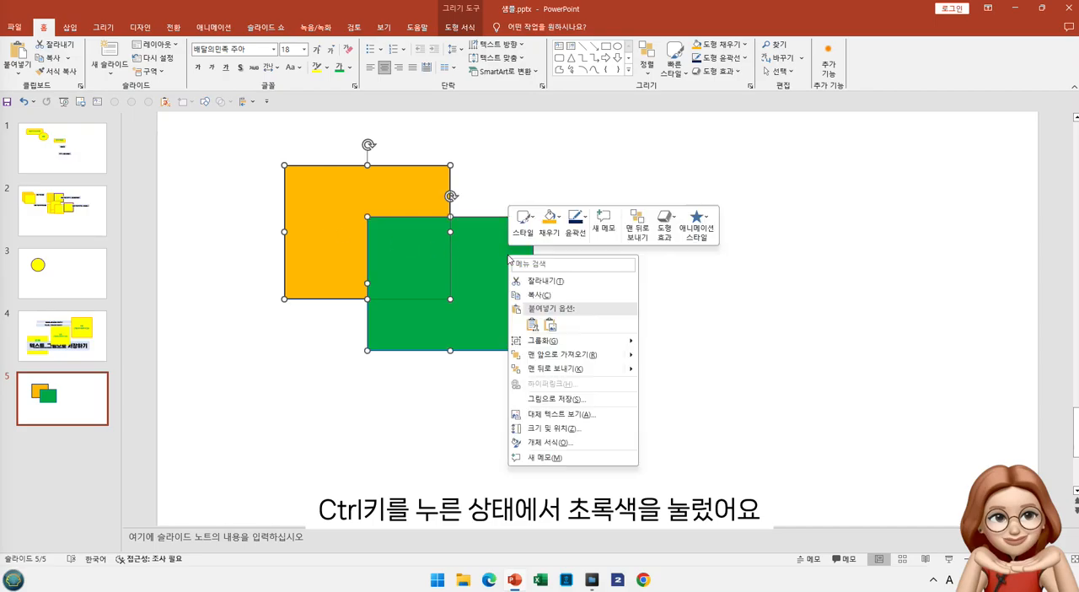
{"action": "left_click", "coordinate": [224, 102]}
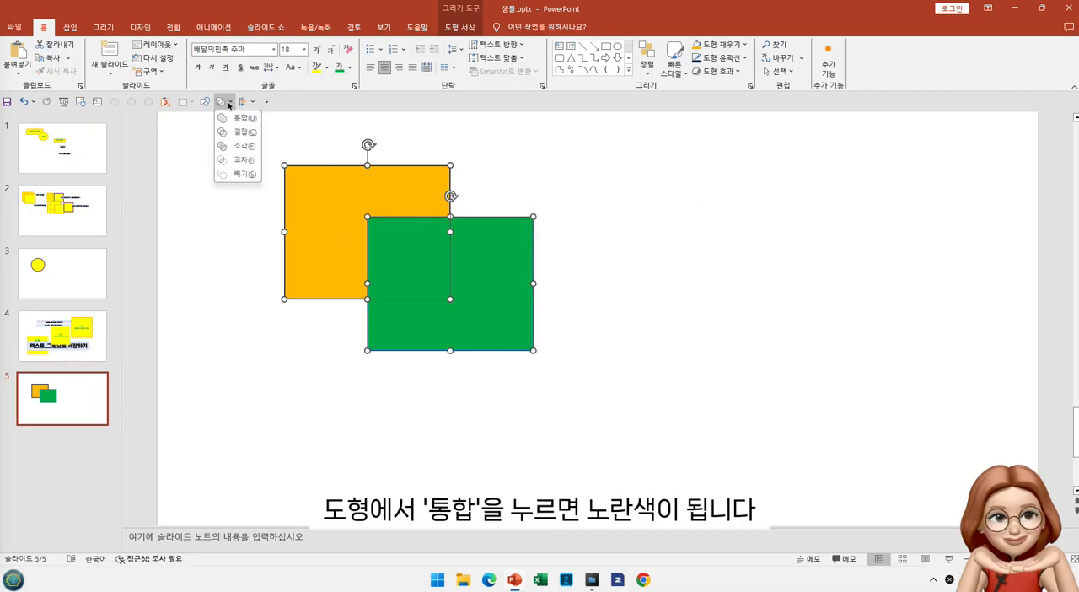
{"action": "left_click", "coordinate": [243, 122]}
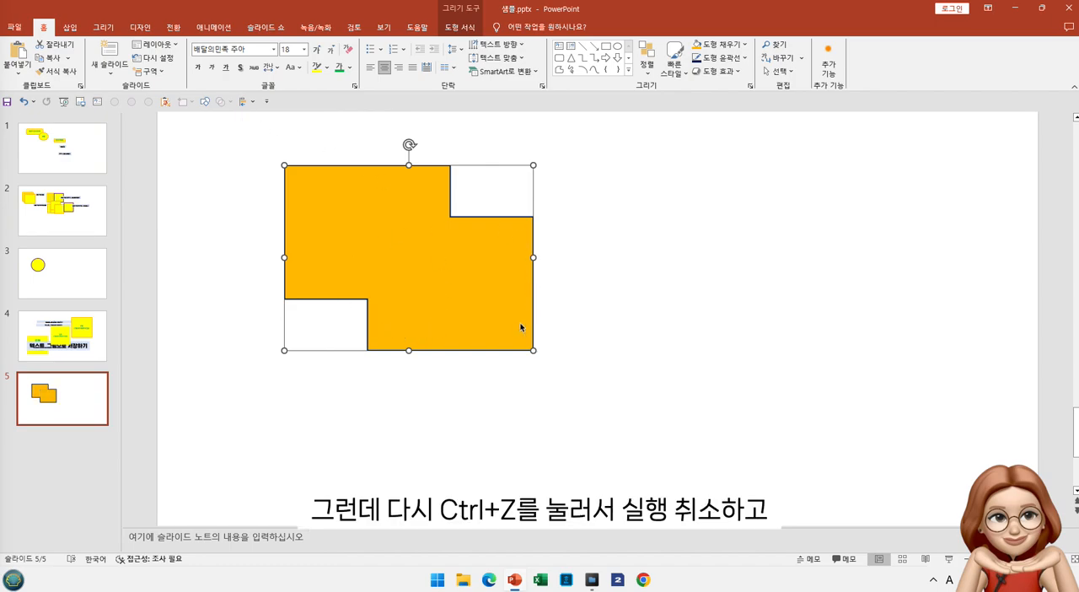
{"action": "key", "text": "ctrl+z"}
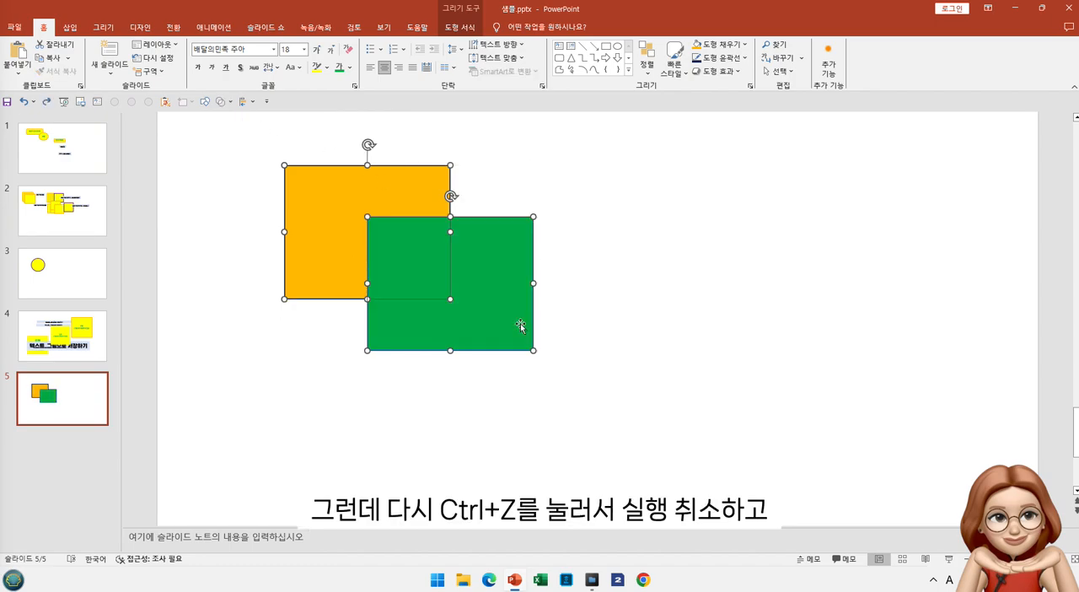
{"action": "left_click", "coordinate": [568, 312]}
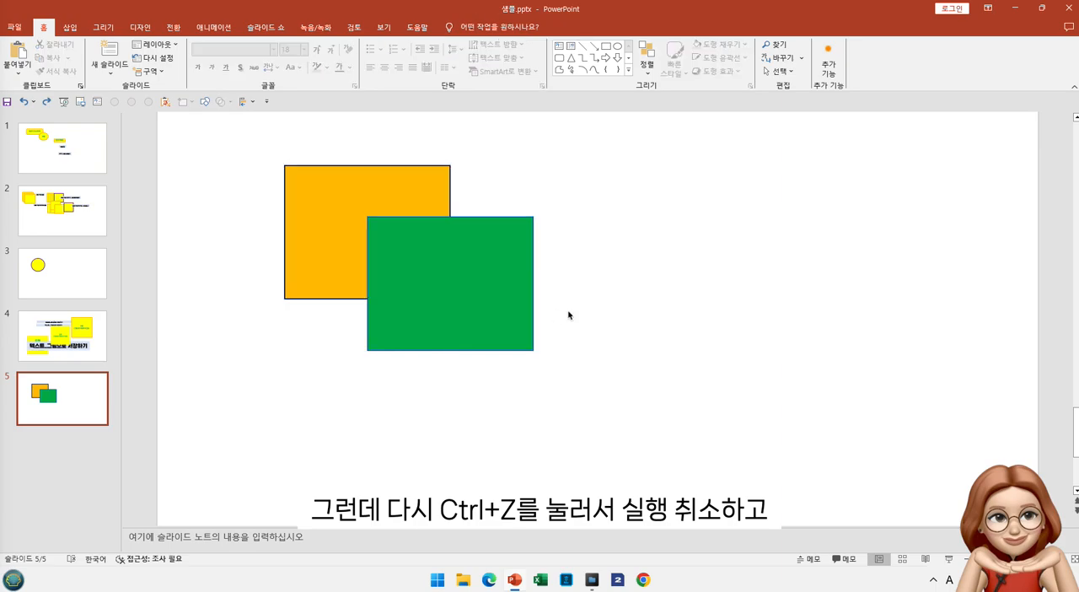
Try a Union of the two rectangles with the green one selected first, and undo the merge
{"action": "left_click", "coordinate": [433, 293]}
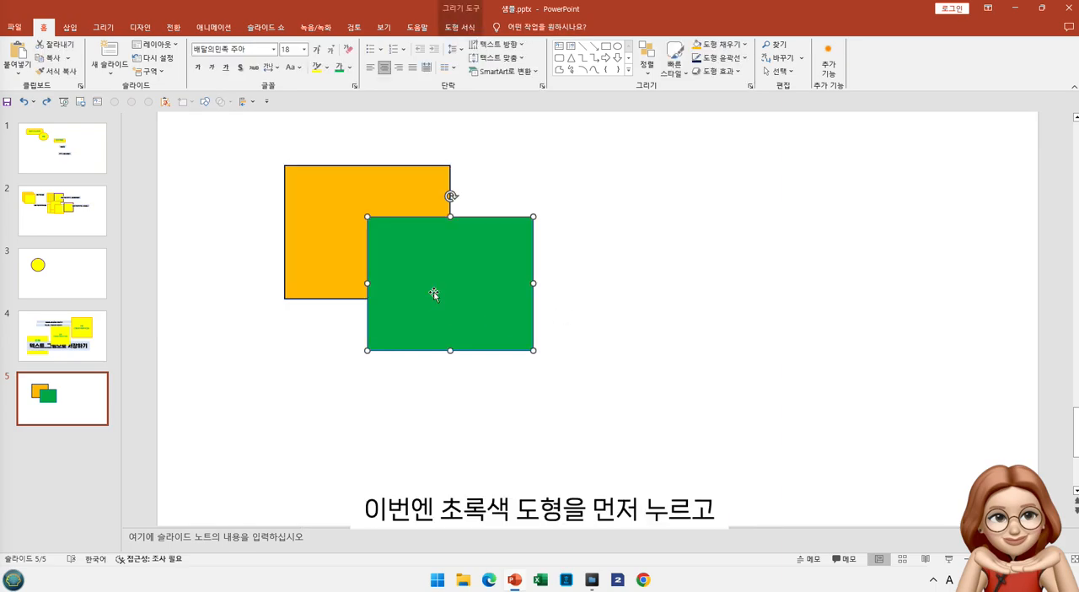
{"action": "left_click", "coordinate": [329, 238], "text": "ctrl"}
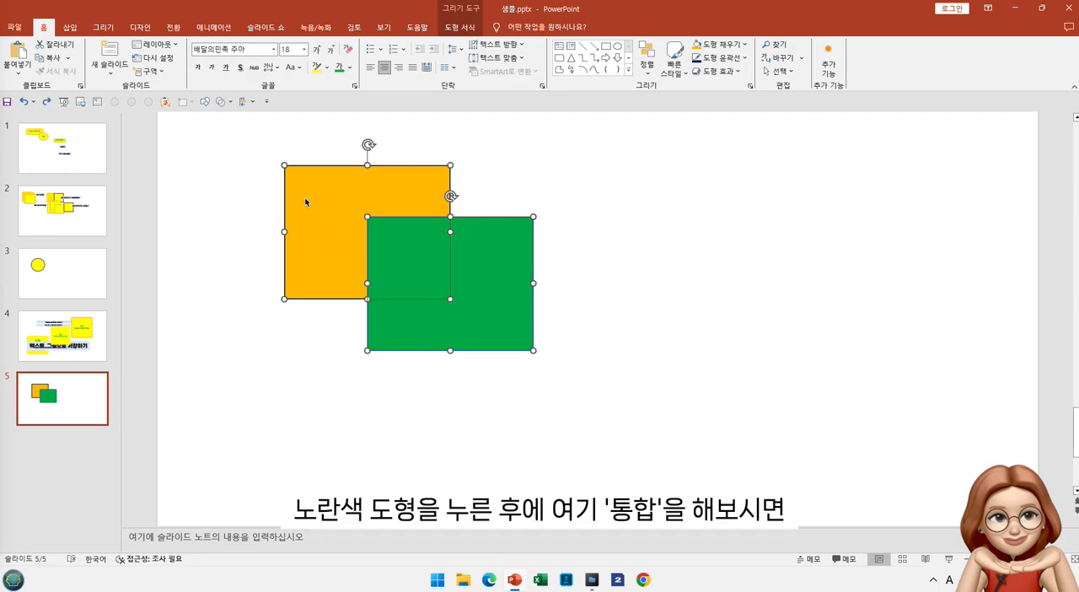
{"action": "left_click", "coordinate": [230, 102]}
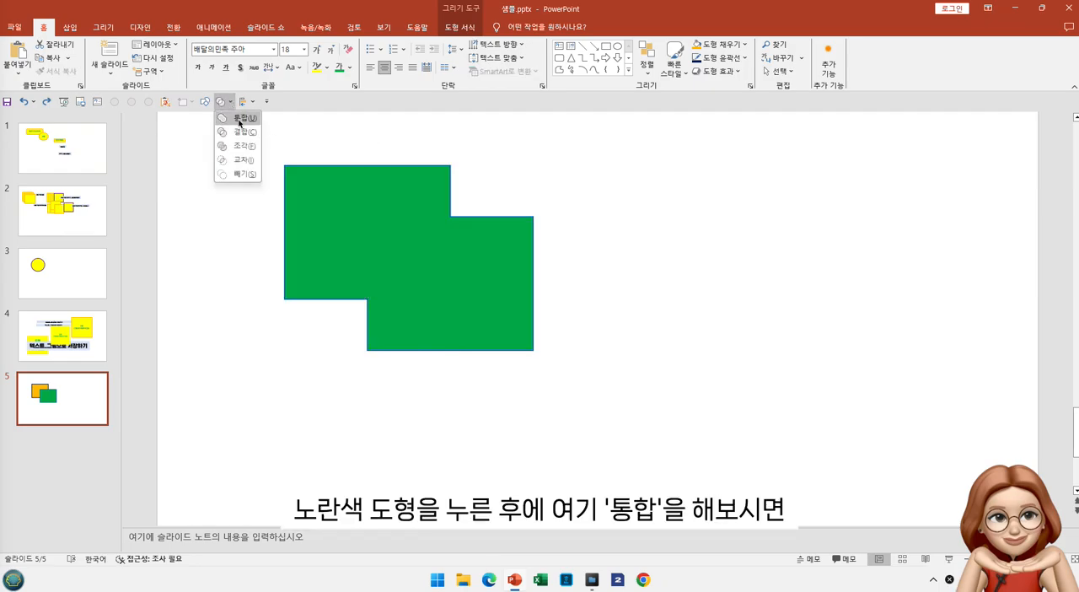
{"action": "left_click", "coordinate": [239, 119]}
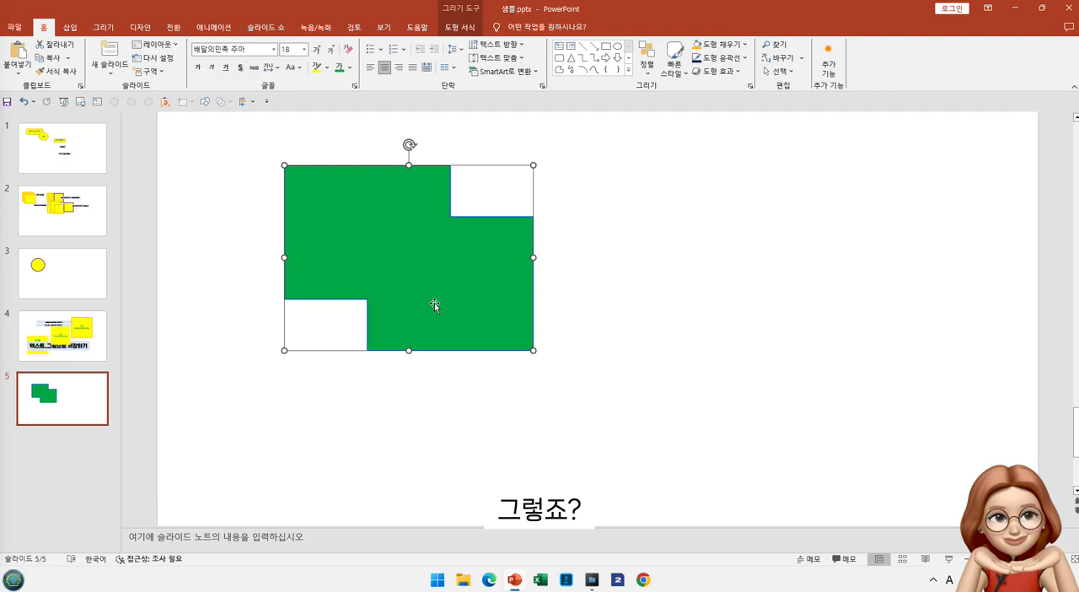
{"action": "key", "text": "ctrl+z"}
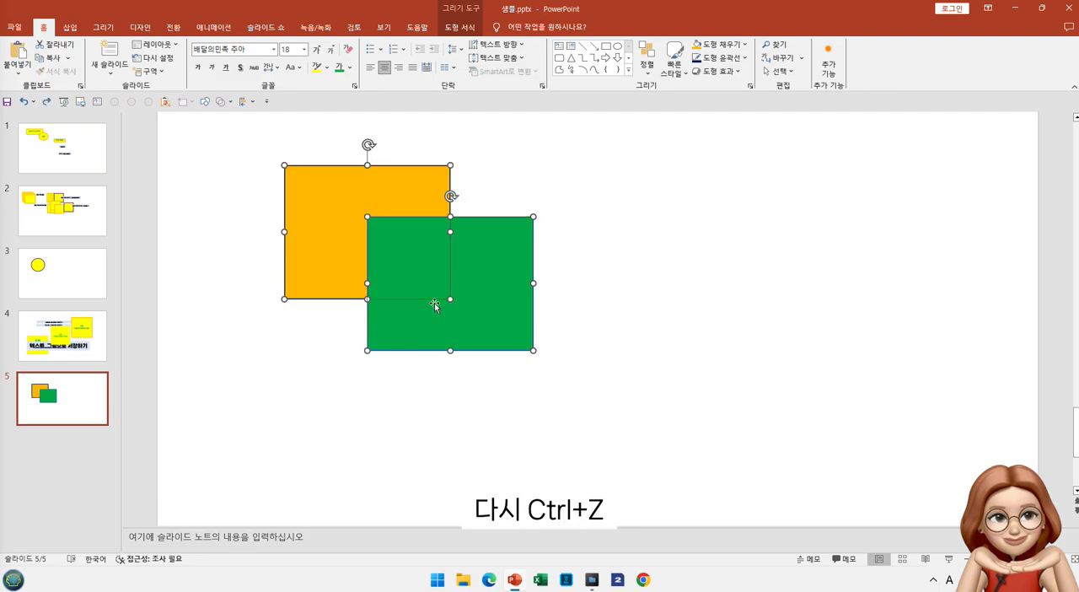
{"action": "left_click", "coordinate": [731, 315]}
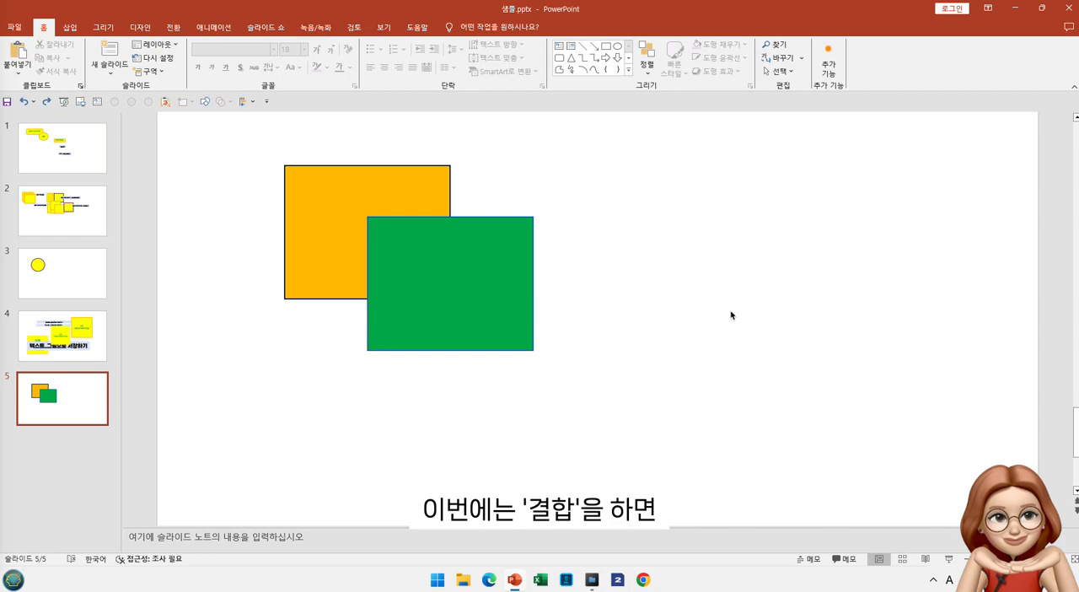
Group the orange and green rectangles and try moving them as one object
{"action": "left_click", "coordinate": [378, 191]}
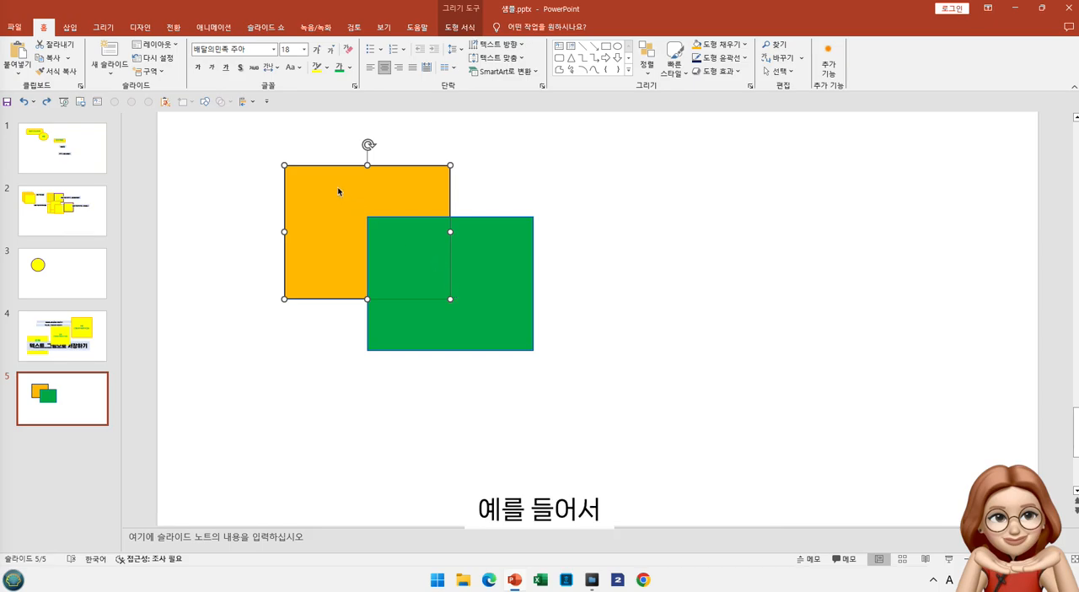
{"action": "left_click", "coordinate": [530, 280], "text": "shift"}
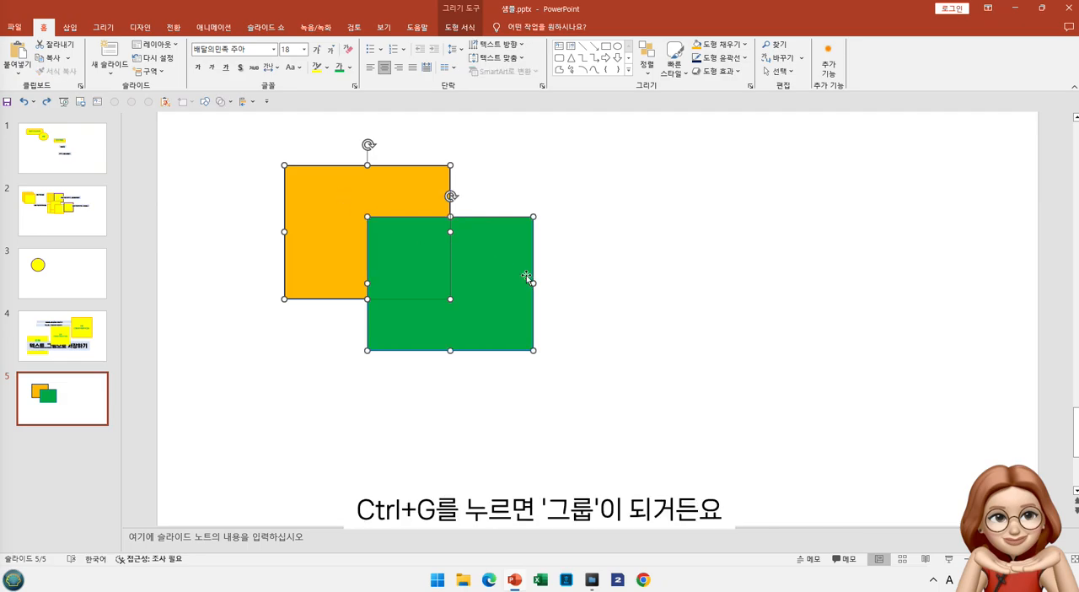
{"action": "key", "text": "ctrl+g"}
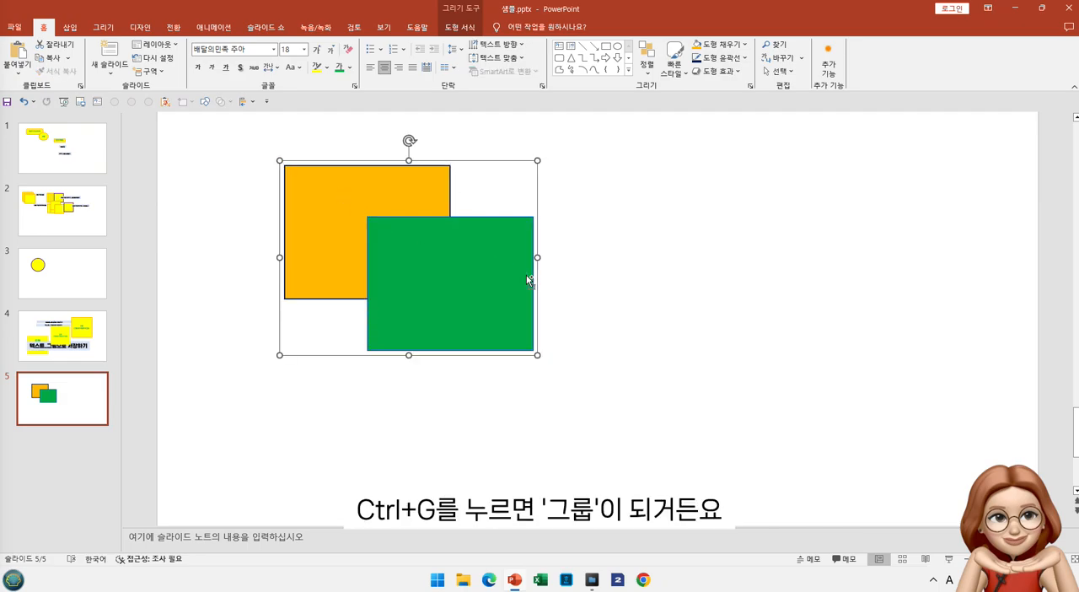
{"action": "mouse_move", "coordinate": [461, 274]}
{"action": "left_mouse_down"}
{"action": "mouse_move", "coordinate": [486, 372]}
{"action": "mouse_move", "coordinate": [492, 280]}
{"action": "mouse_move", "coordinate": [429, 295]}
{"action": "mouse_move", "coordinate": [446, 270]}
{"action": "mouse_move", "coordinate": [458, 281]}
{"action": "left_mouse_up"}
{"action": "key", "text": "ctrl+z"}
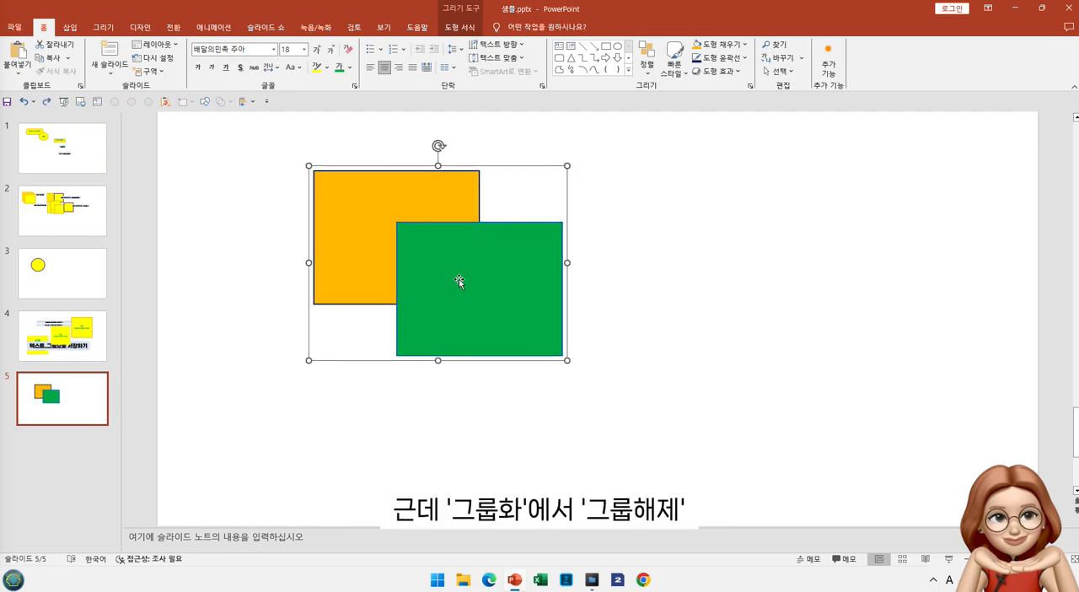
{"action": "key", "text": "ctrl+y"}
Ungroup the two rectangles and shift the green one slightly up and to the right
{"action": "left_click", "coordinate": [459, 280]}
{"action": "right_click", "coordinate": [458, 281]}
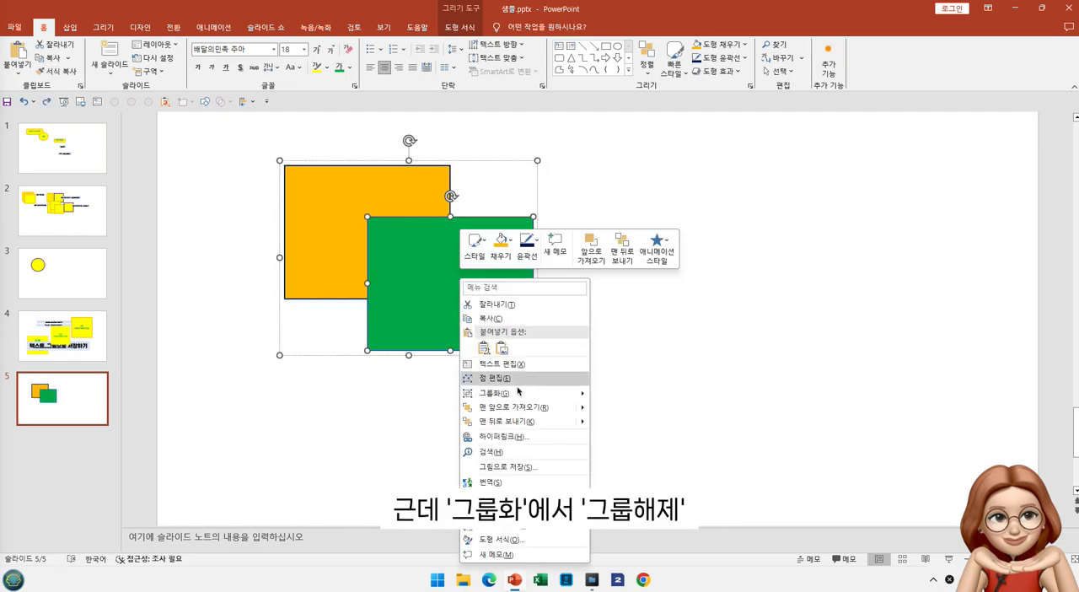
{"action": "mouse_move", "coordinate": [518, 390]}
{"action": "left_click", "coordinate": [628, 425]}
{"action": "mouse_move", "coordinate": [487, 321]}
{"action": "left_mouse_down"}
{"action": "mouse_move", "coordinate": [602, 301]}
{"action": "mouse_move", "coordinate": [492, 312]}
{"action": "left_mouse_up"}
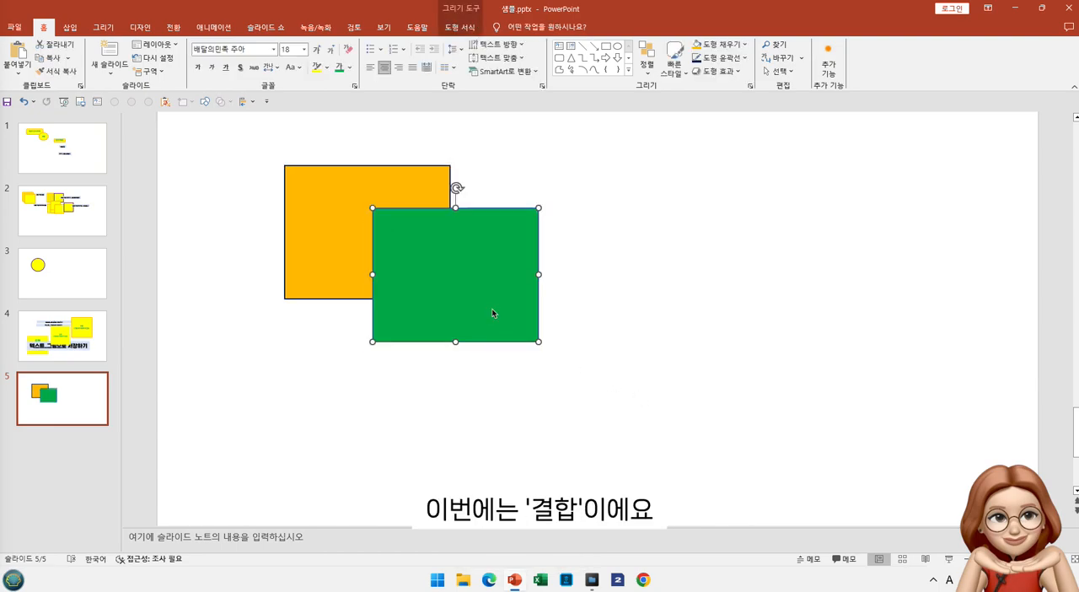
Try a Combine of the two rectangles with the orange one selected first, shift the merged shape, and undo both changes
{"action": "left_click", "coordinate": [290, 206]}
{"action": "left_click", "coordinate": [458, 267], "text": "shift"}
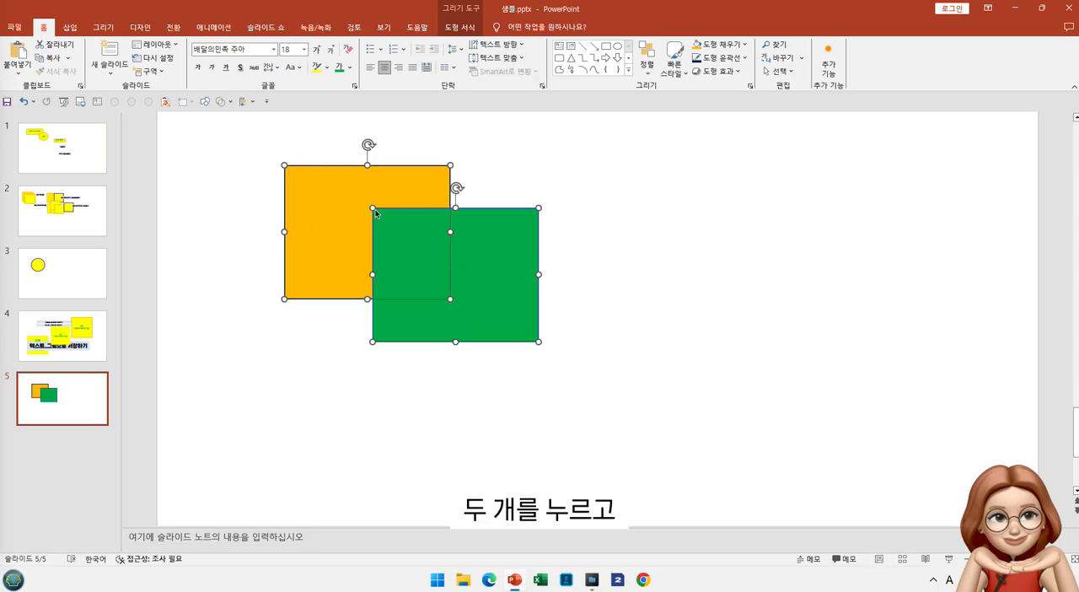
{"action": "left_click", "coordinate": [229, 102]}
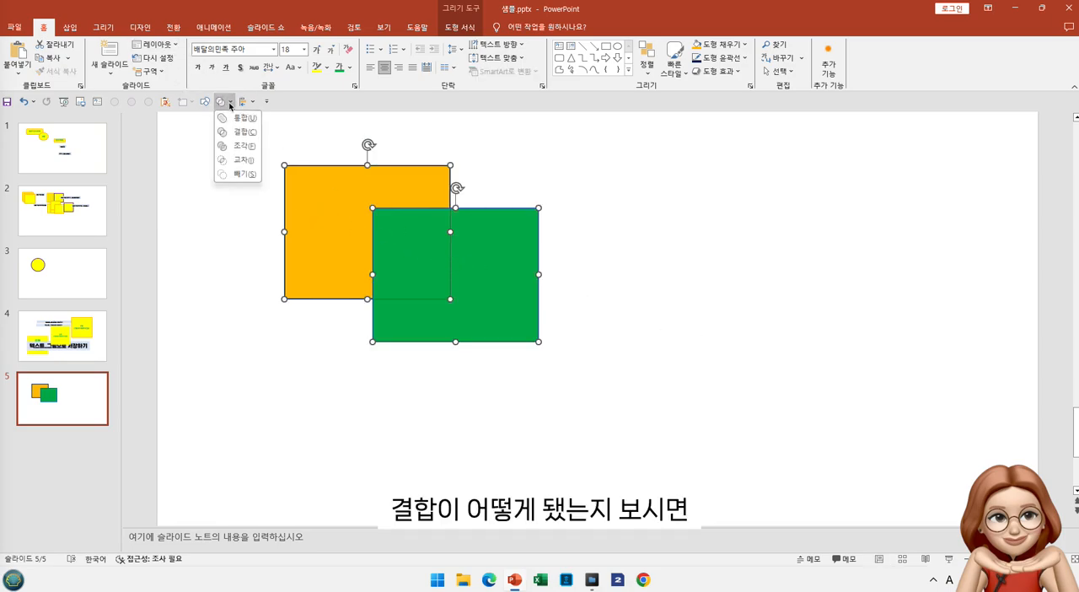
{"action": "left_click", "coordinate": [241, 138]}
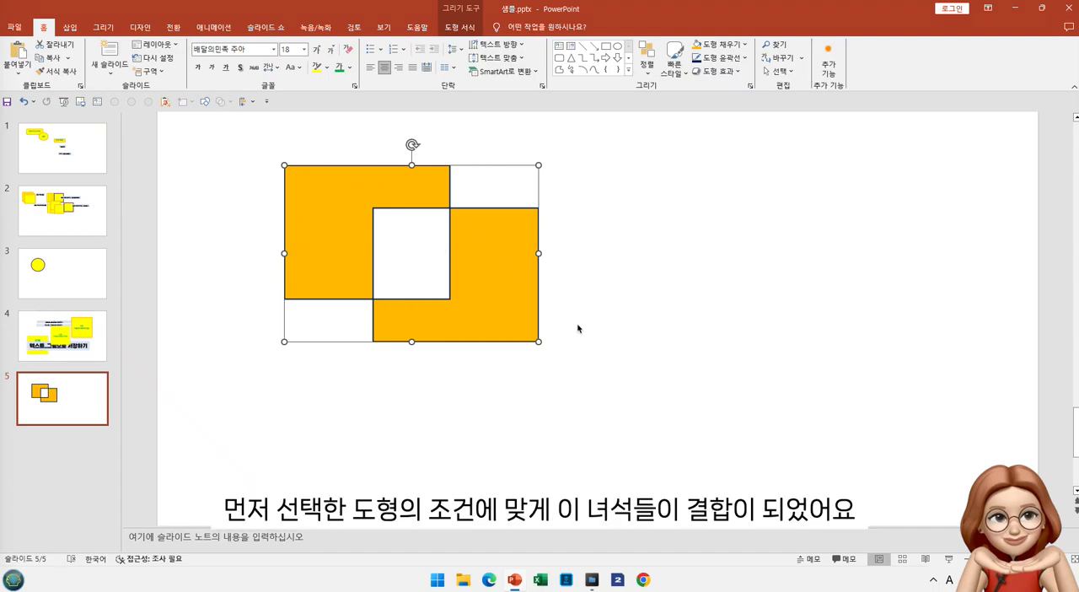
{"action": "left_click", "coordinate": [606, 248]}
{"action": "left_click_drag", "start_coordinate": [513, 254], "coordinate": [452, 267]}
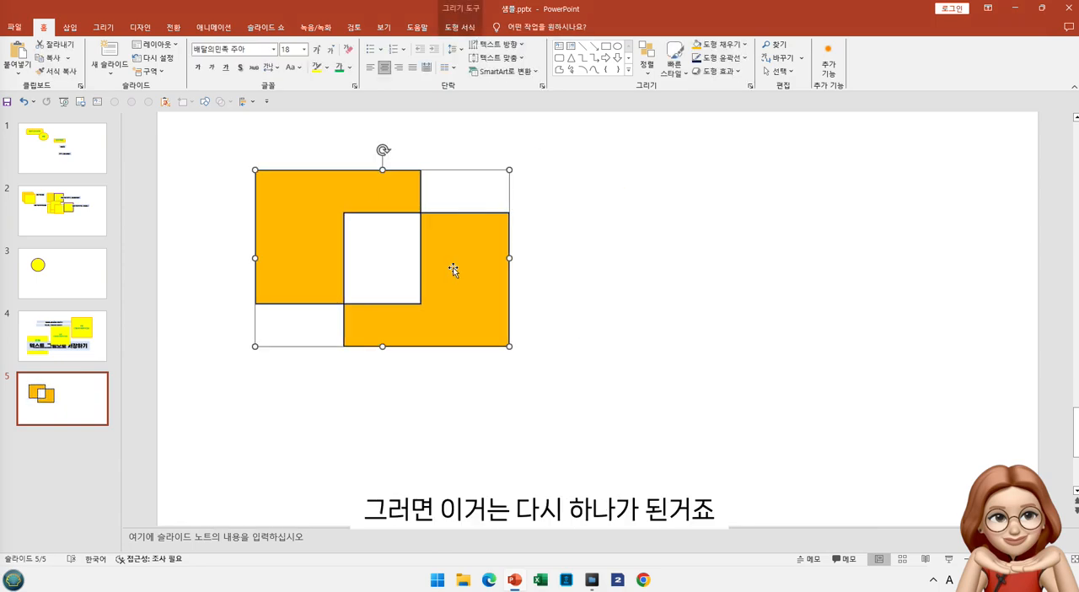
{"action": "key", "text": "ctrl+z"}
{"action": "key", "text": "ctrl+z"}
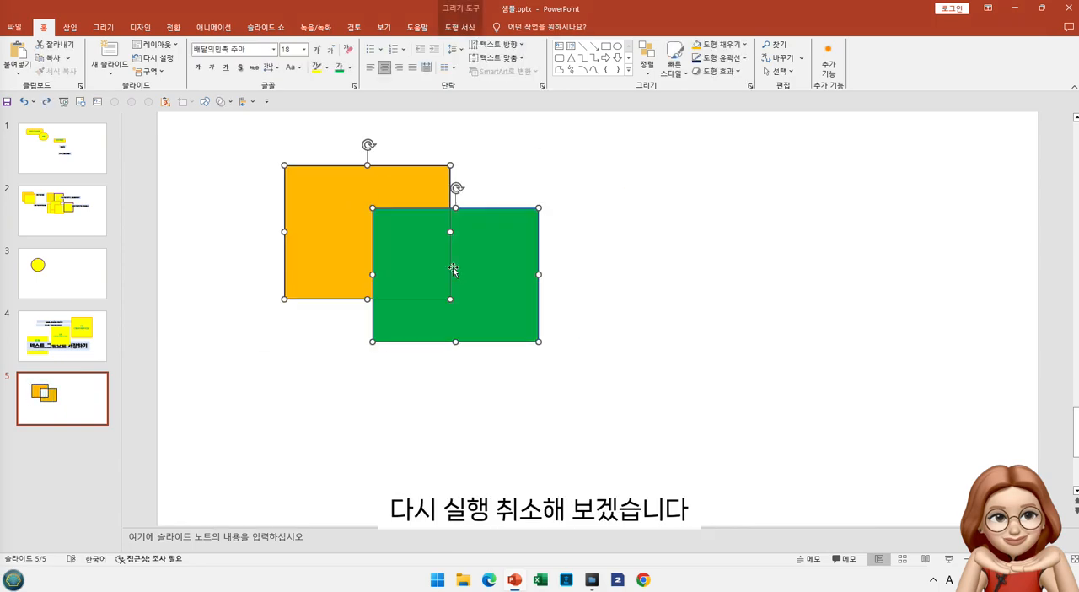
Try a Combine of the two rectangles with the green one selected first, and undo the merge
{"action": "left_click", "coordinate": [564, 271]}
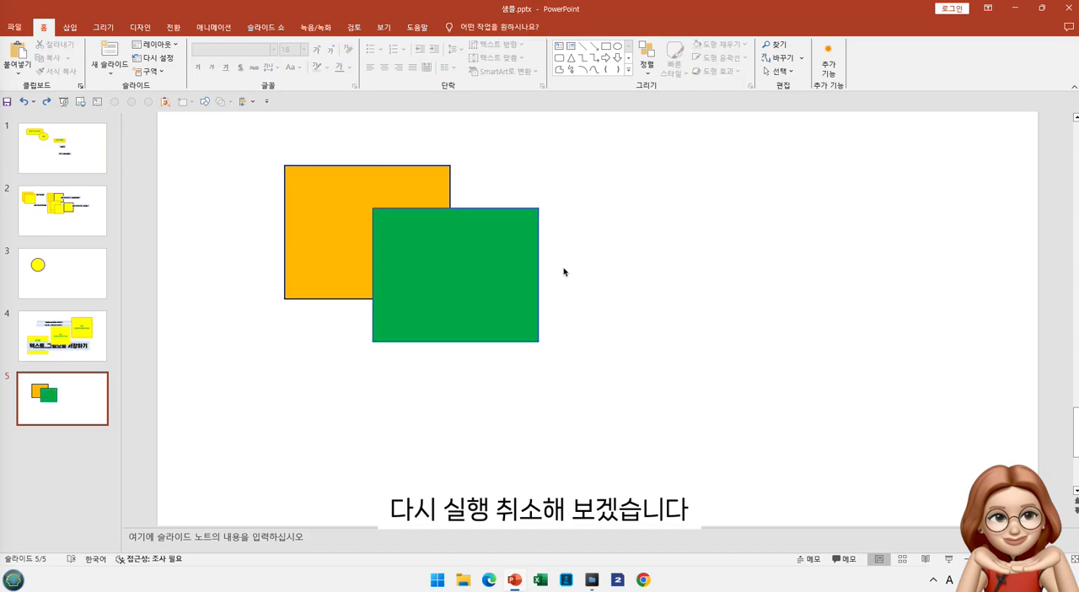
{"action": "left_click", "coordinate": [438, 264]}
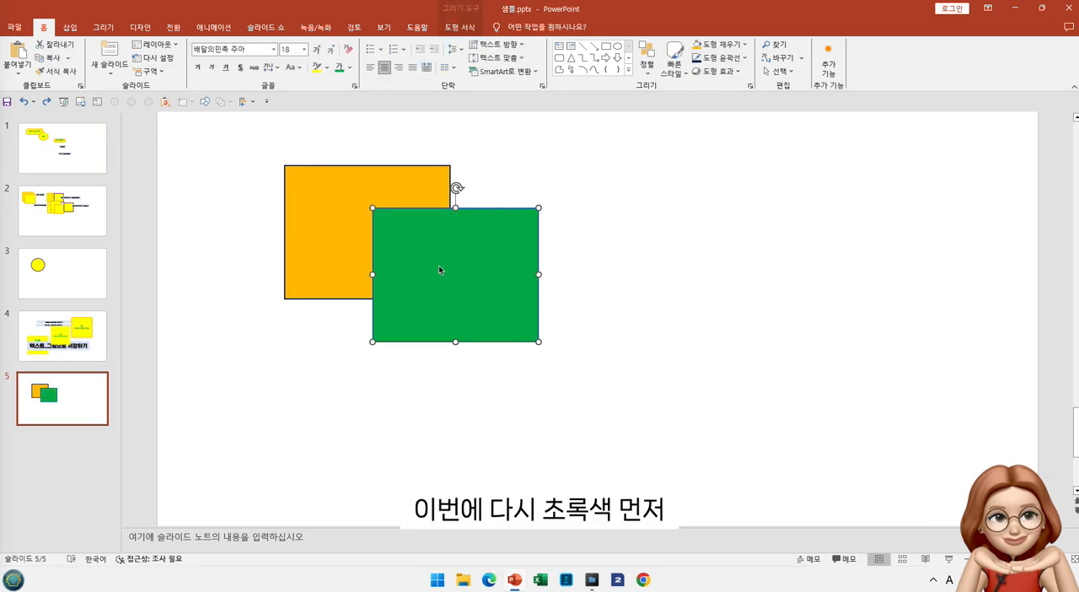
{"action": "left_click", "coordinate": [304, 220], "text": "shift"}
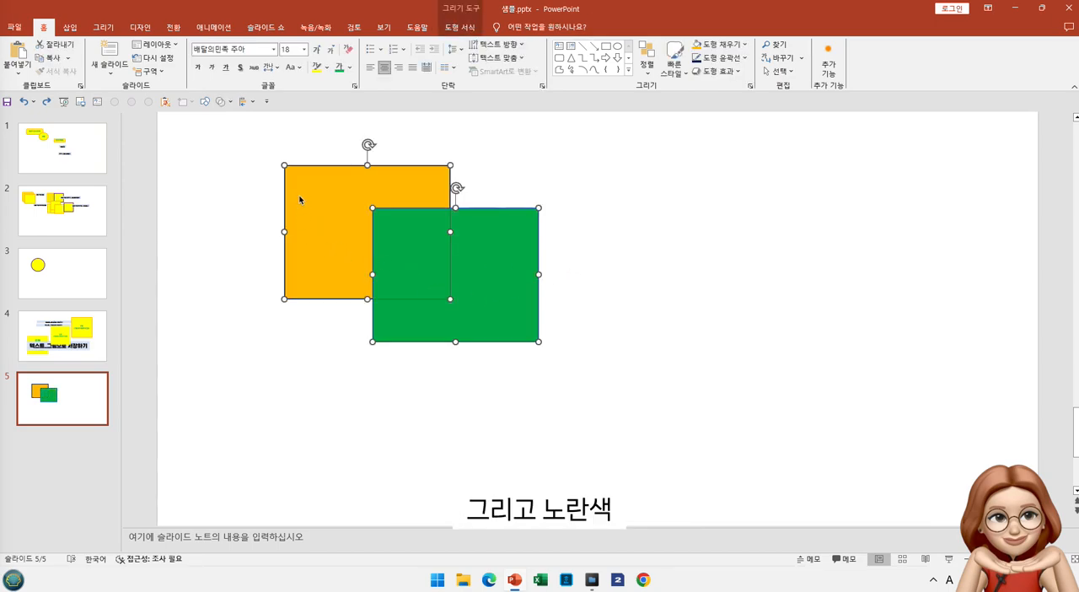
{"action": "left_click", "coordinate": [230, 102]}
{"action": "left_click", "coordinate": [242, 131]}
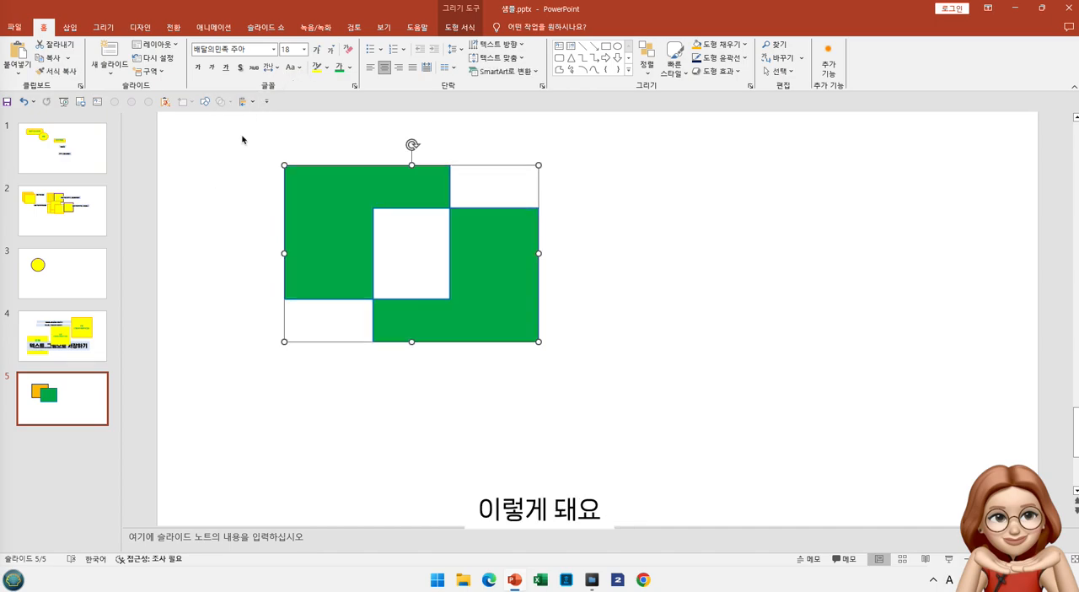
{"action": "left_click", "coordinate": [611, 287]}
{"action": "left_click", "coordinate": [503, 289]}
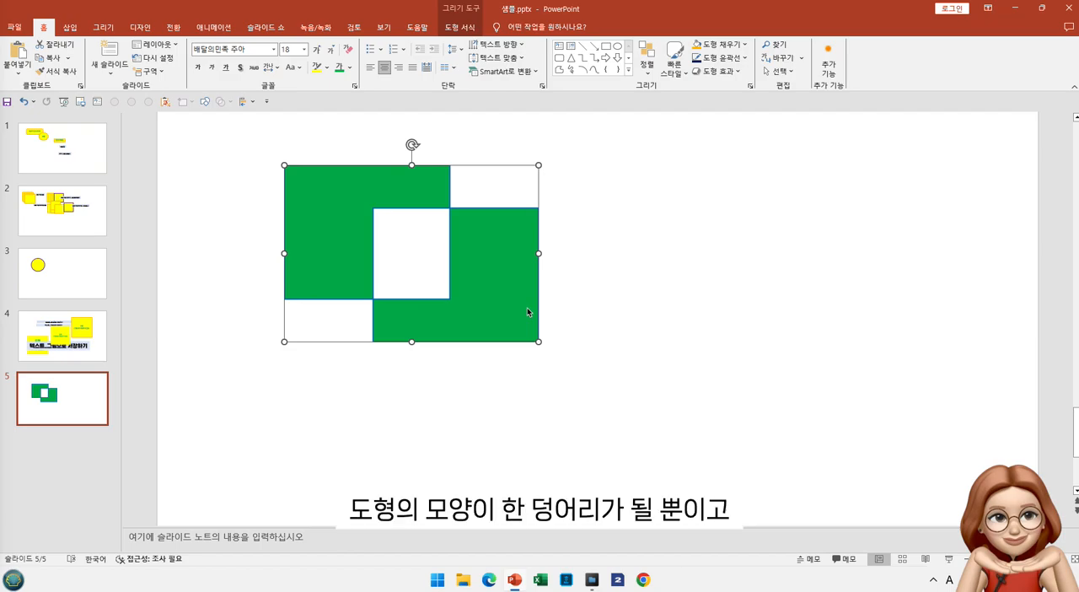
{"action": "key", "text": "ctrl+z"}
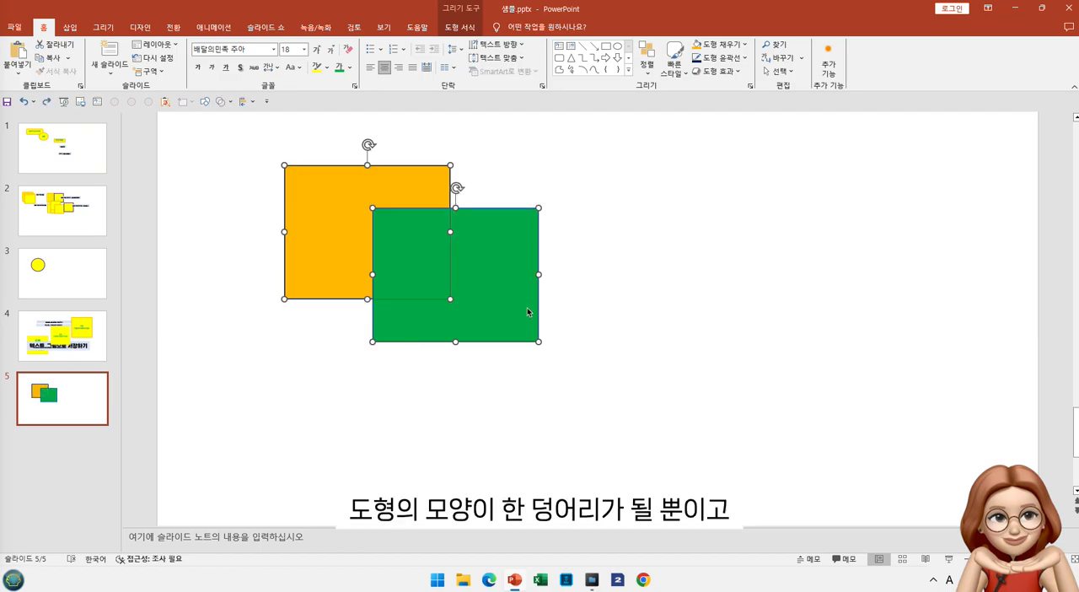
{"action": "left_click", "coordinate": [605, 300]}
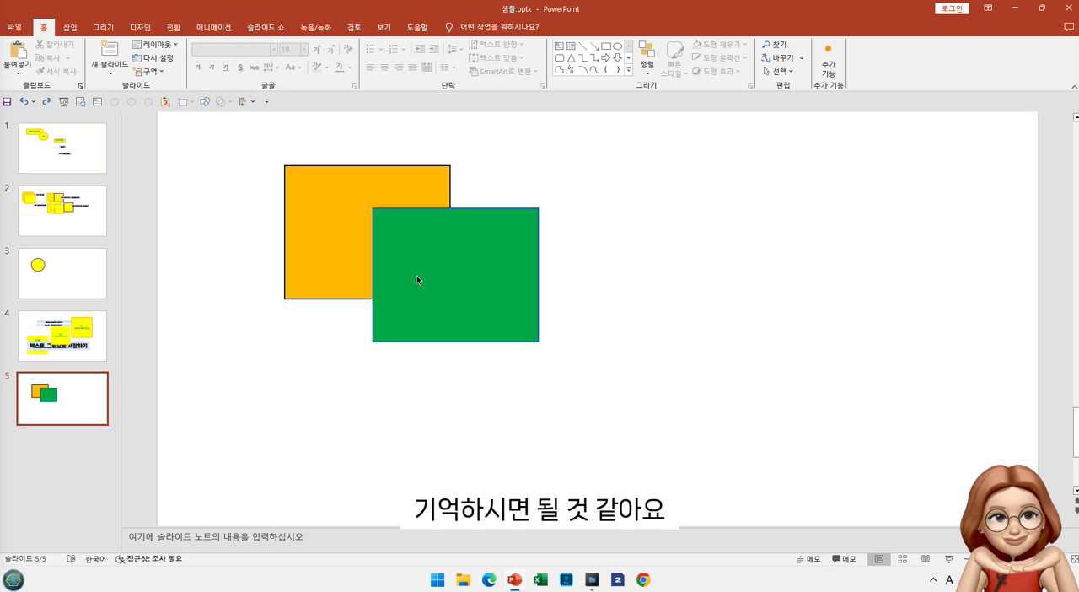
Try a Fragment of the two rectangles with the orange one selected first, move the pieces apart, and undo everything
{"action": "left_click", "coordinate": [333, 219]}
{"action": "left_click", "coordinate": [463, 276], "text": "shift"}
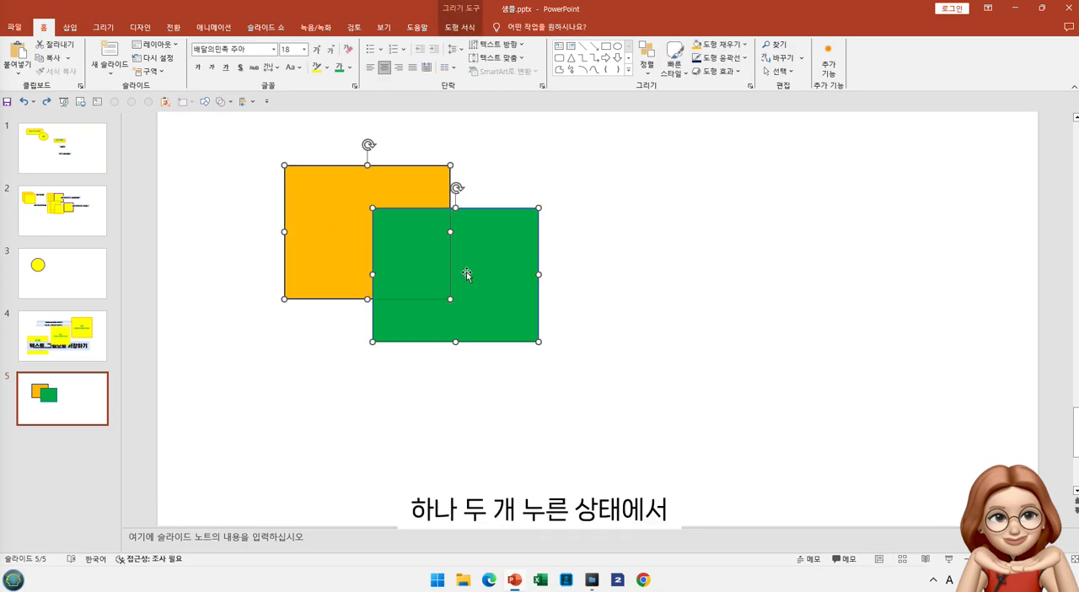
{"action": "left_click", "coordinate": [221, 101]}
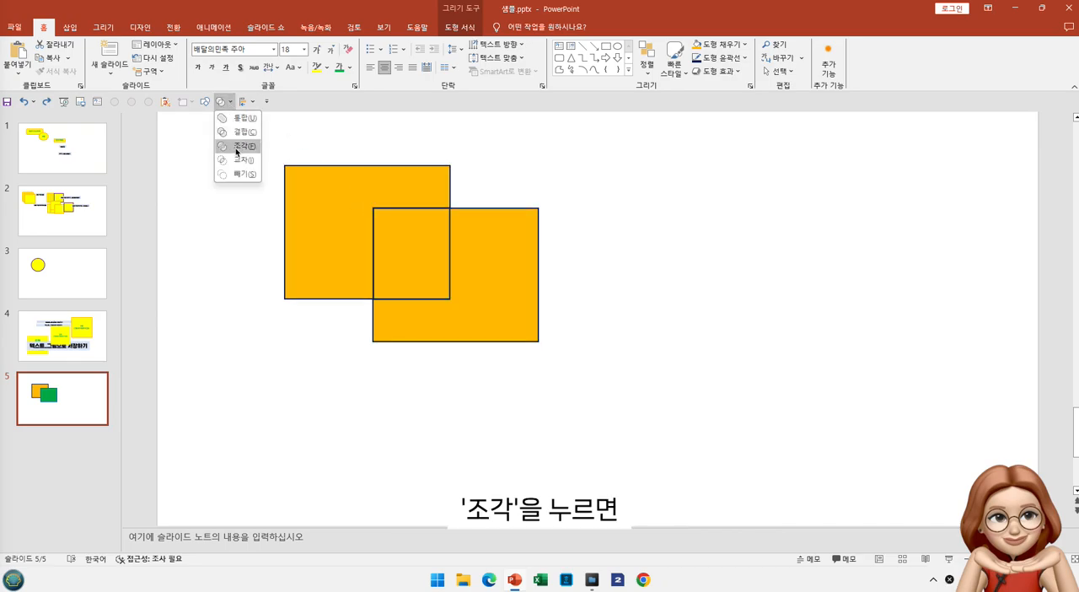
{"action": "left_click", "coordinate": [237, 146]}
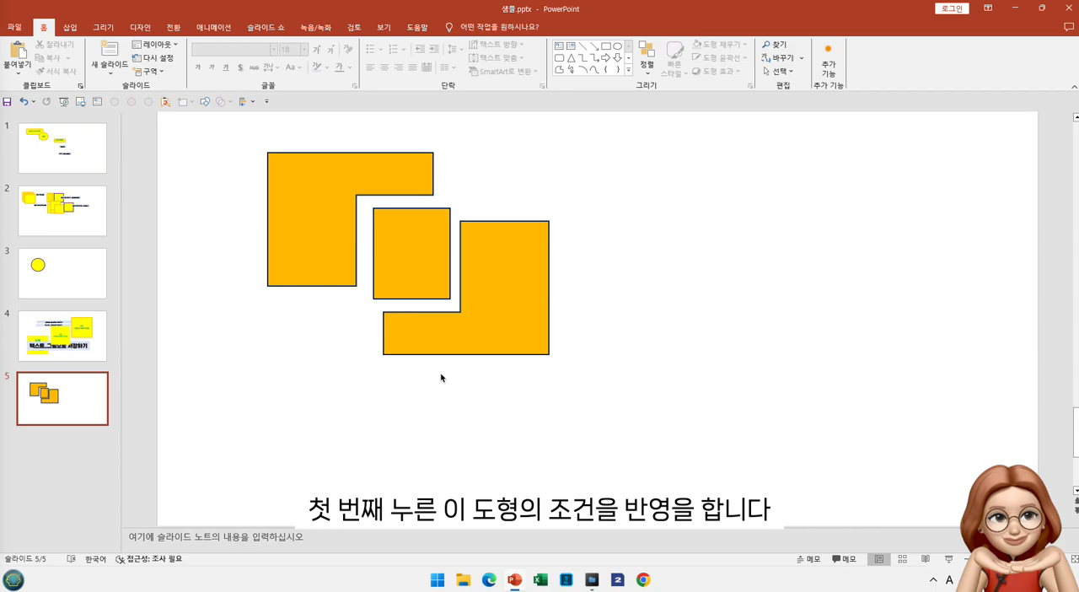
{"action": "left_click_drag", "start_coordinate": [329, 199], "coordinate": [336, 203]}
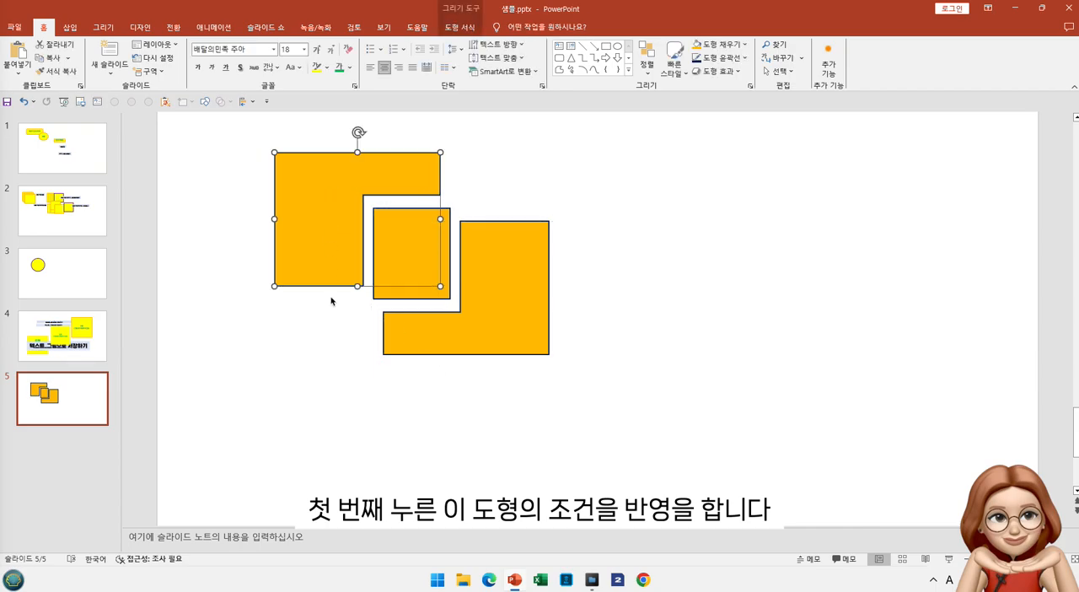
{"action": "key", "text": "ctrl+z"}
{"action": "key", "text": "ctrl+z"}
{"action": "key", "text": "ctrl+z"}
{"action": "key", "text": "ctrl+z"}
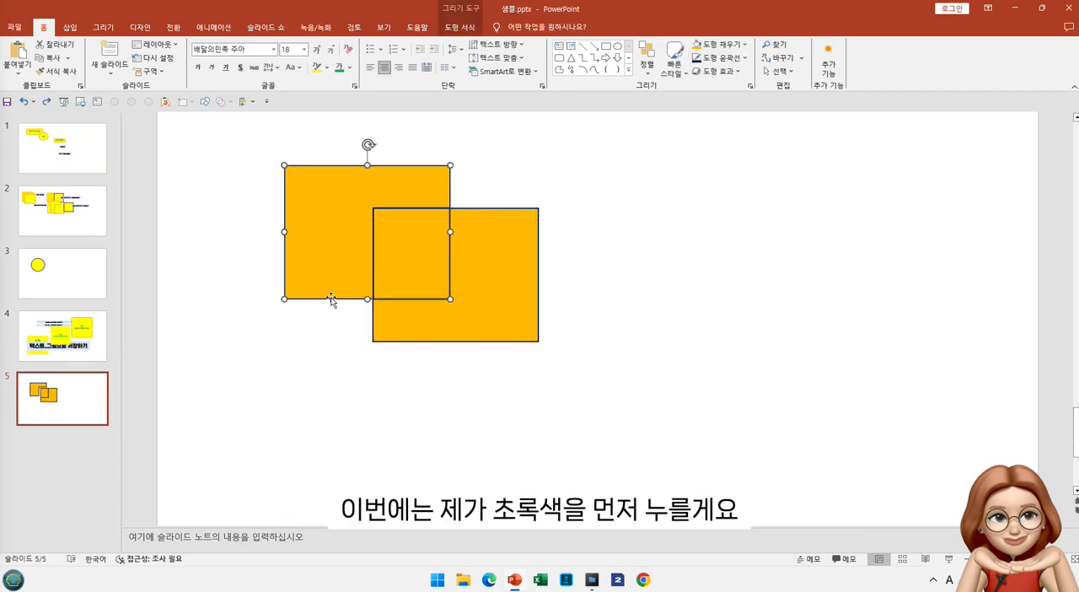
Try a Fragment of the two rectangles with the green one selected first, pull the outer pieces away, and undo everything
{"action": "left_click", "coordinate": [459, 270]}
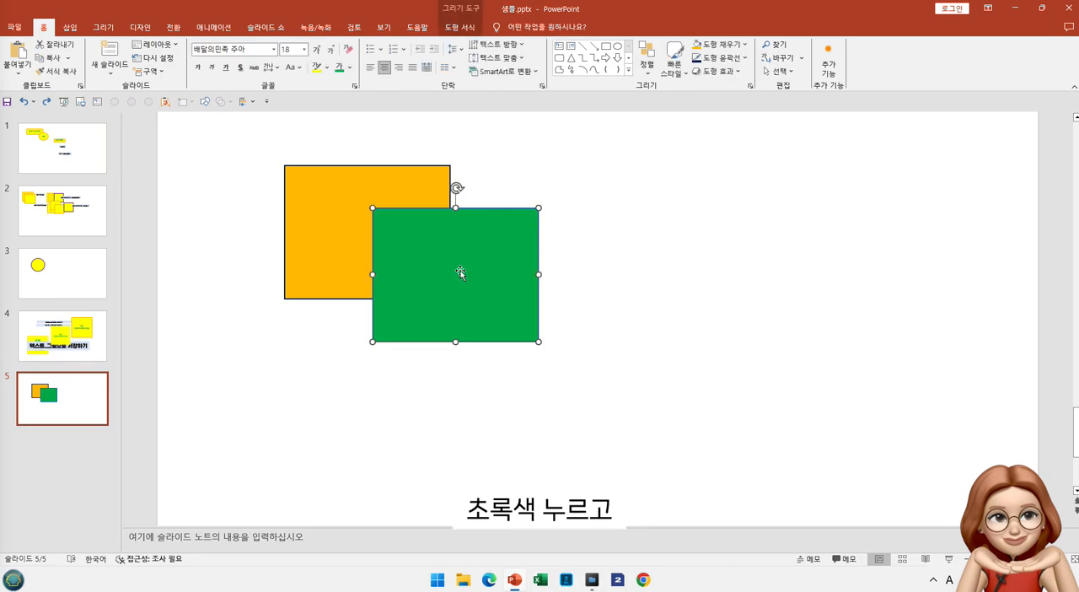
{"action": "left_click", "coordinate": [349, 252], "text": "shift"}
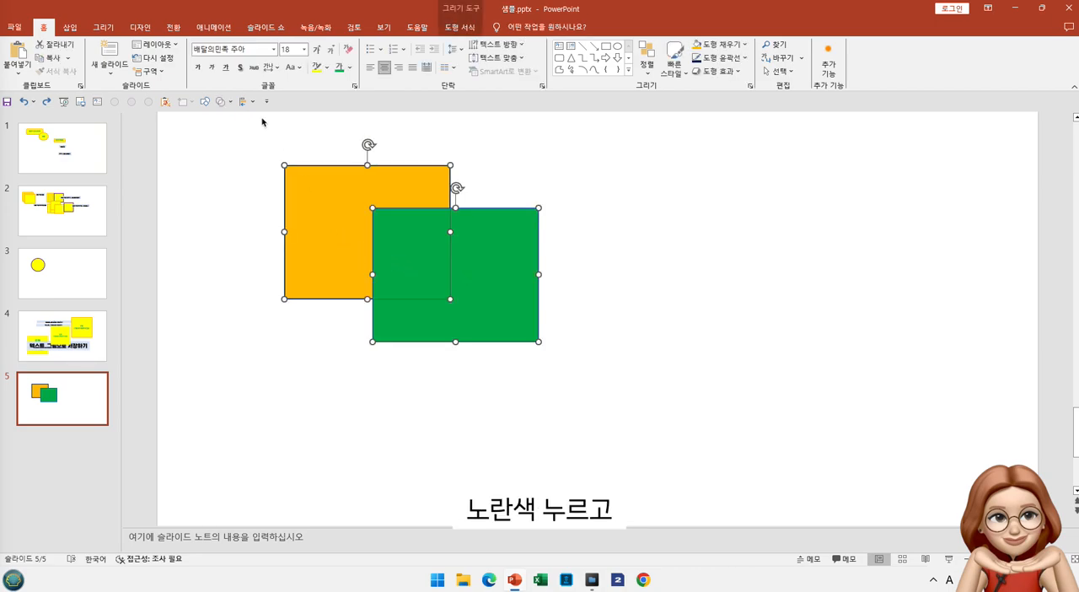
{"action": "left_click", "coordinate": [229, 102]}
{"action": "left_click", "coordinate": [229, 146]}
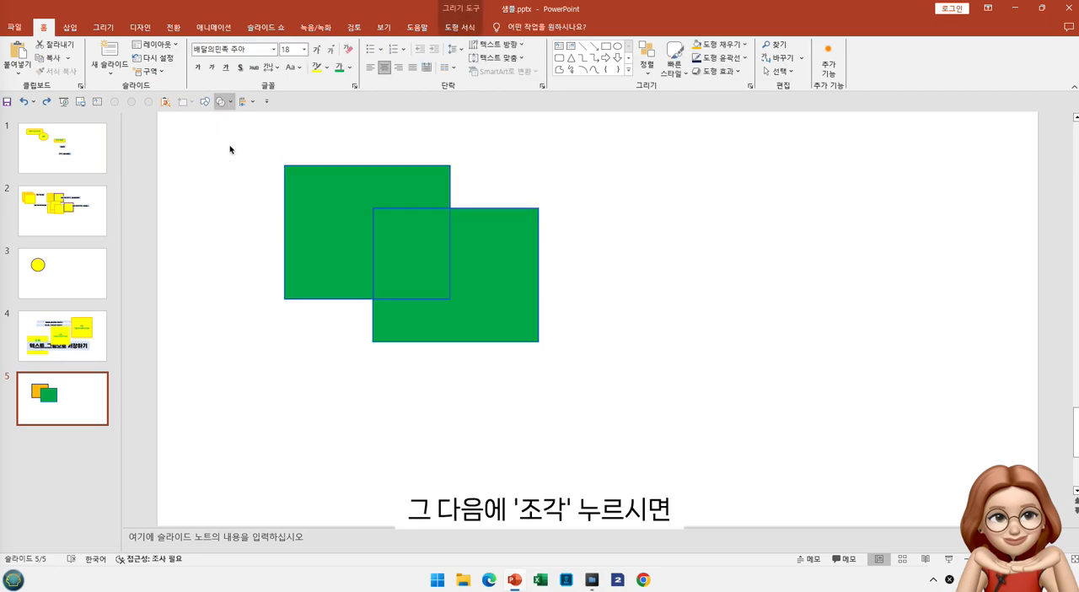
{"action": "left_click", "coordinate": [574, 312]}
{"action": "left_click", "coordinate": [520, 310]}
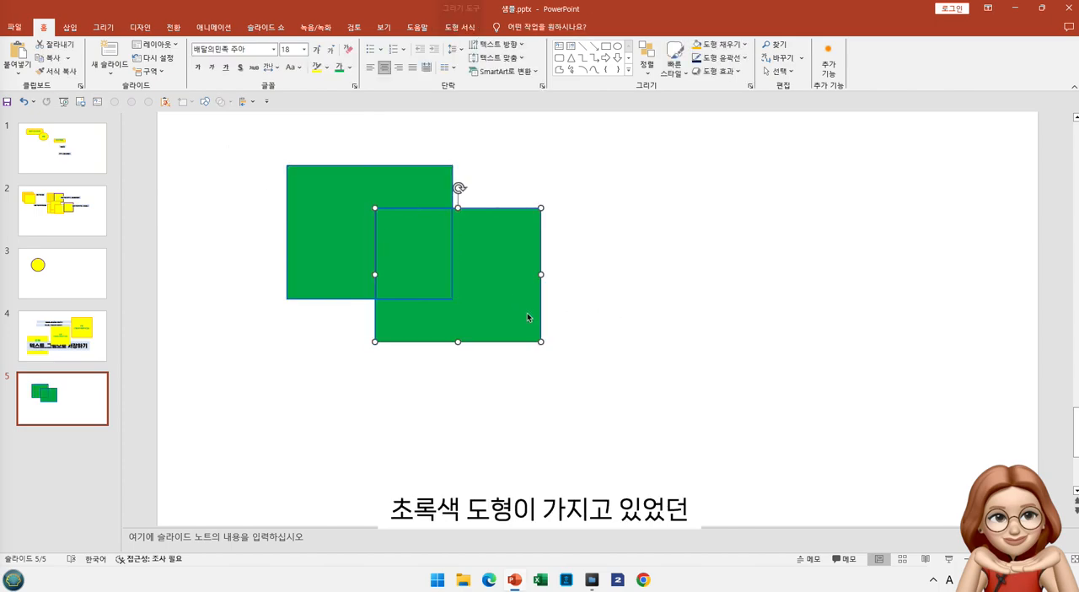
{"action": "left_click_drag", "start_coordinate": [521, 310], "coordinate": [535, 318]}
{"action": "left_click_drag", "start_coordinate": [363, 212], "coordinate": [345, 191]}
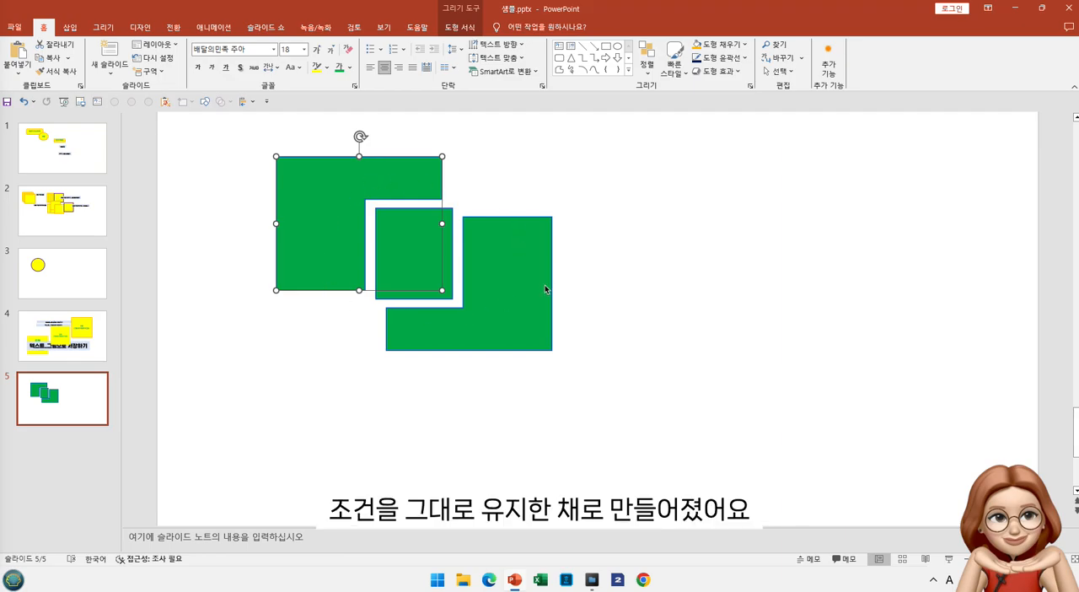
{"action": "key", "text": "ctrl+z"}
{"action": "key", "text": "ctrl+z"}
{"action": "key", "text": "ctrl+z"}
{"action": "left_click", "coordinate": [643, 288]}
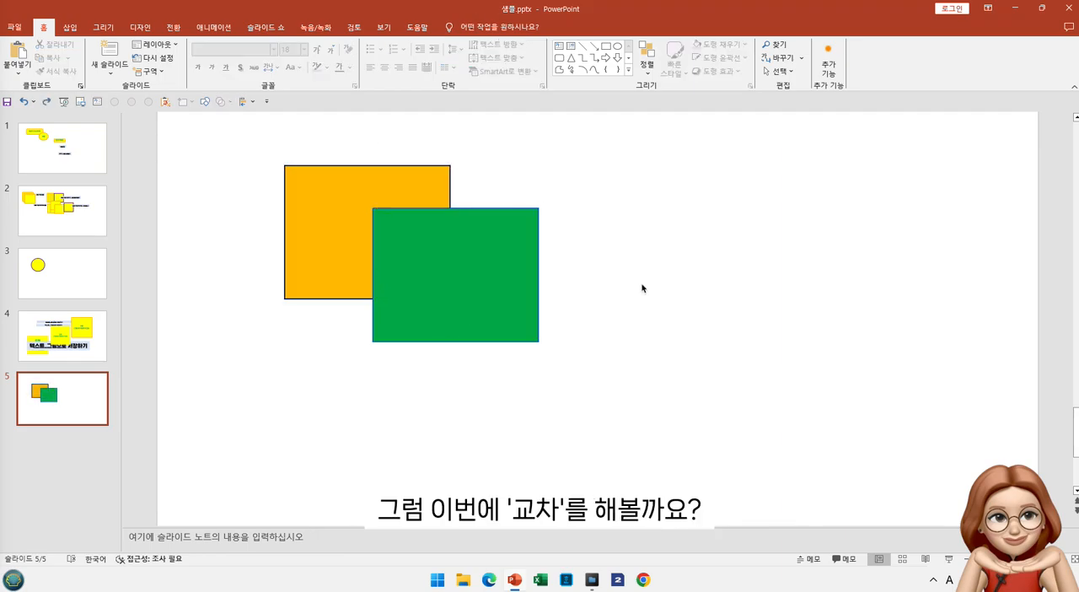
Select the orange rectangle and then the green one, and view the Merge Shapes options for Intersect without applying any
{"action": "left_click", "coordinate": [312, 184]}
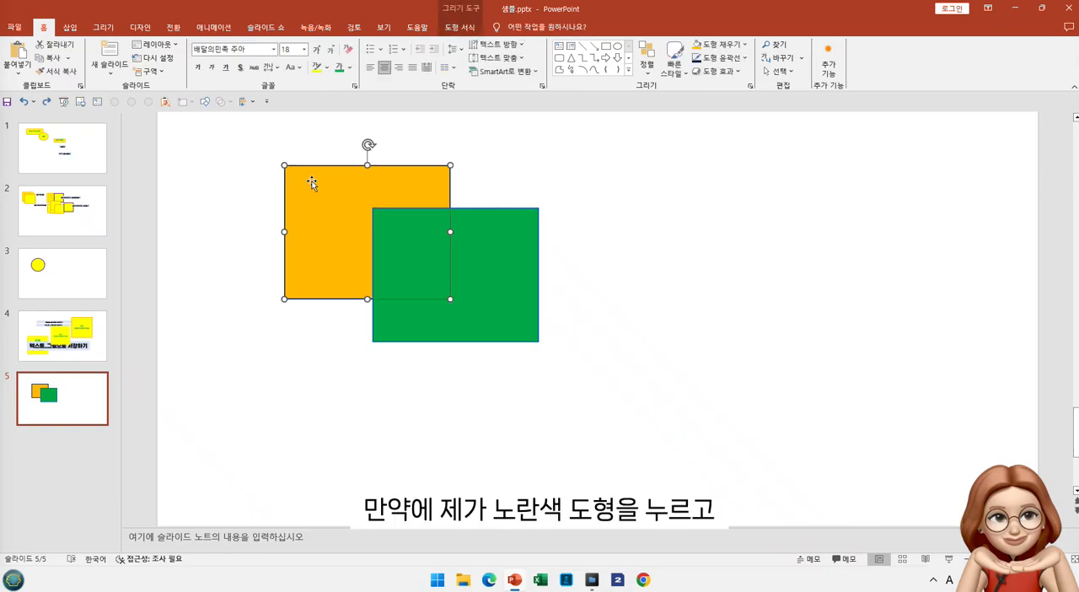
{"action": "left_click", "coordinate": [502, 290], "text": "shift"}
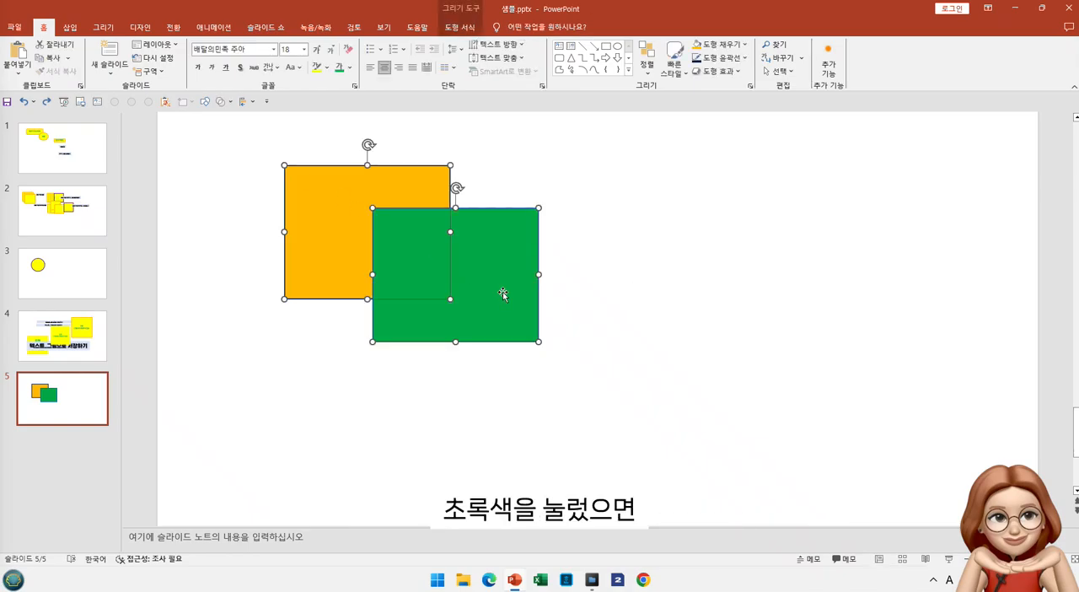
{"action": "left_click", "coordinate": [222, 102]}
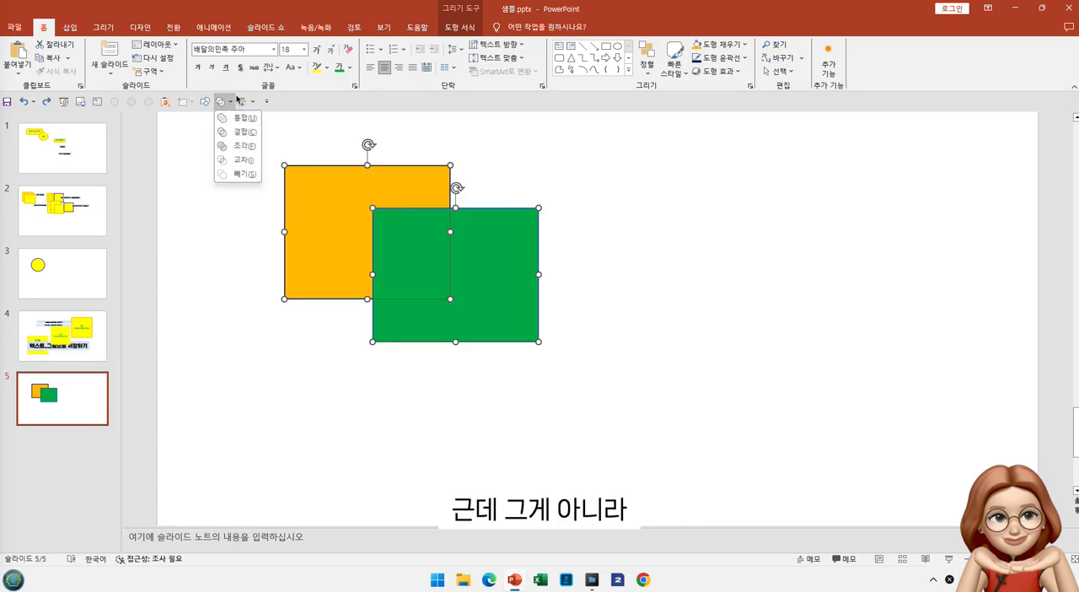
{"action": "left_click", "coordinate": [350, 146]}
Preview an Intersect of the two rectangles with the green one selected first, without applying it
{"action": "left_click", "coordinate": [528, 246]}
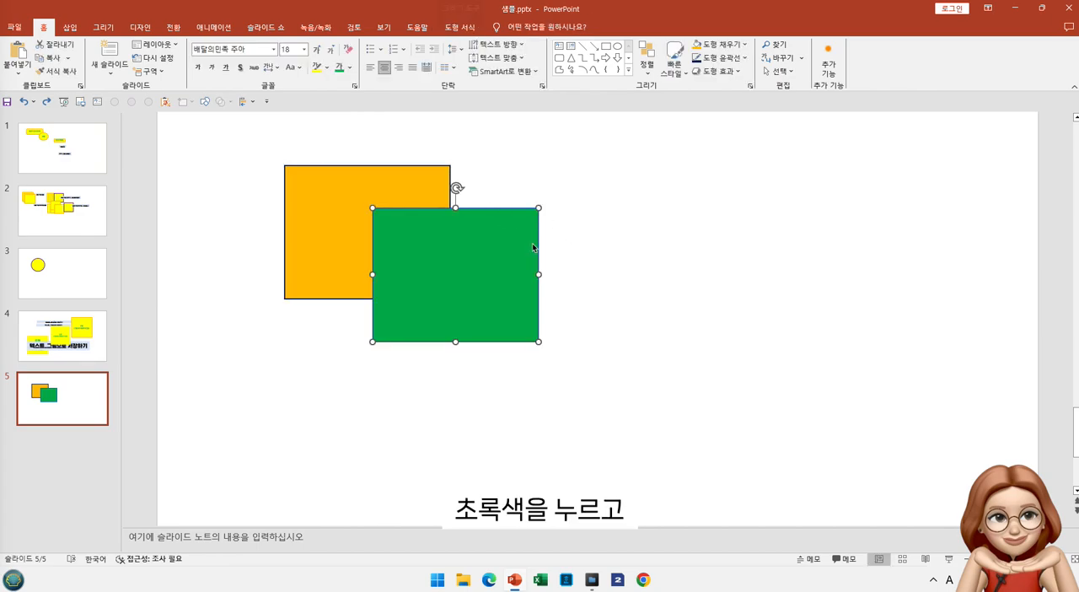
{"action": "left_click", "coordinate": [353, 206], "text": "shift"}
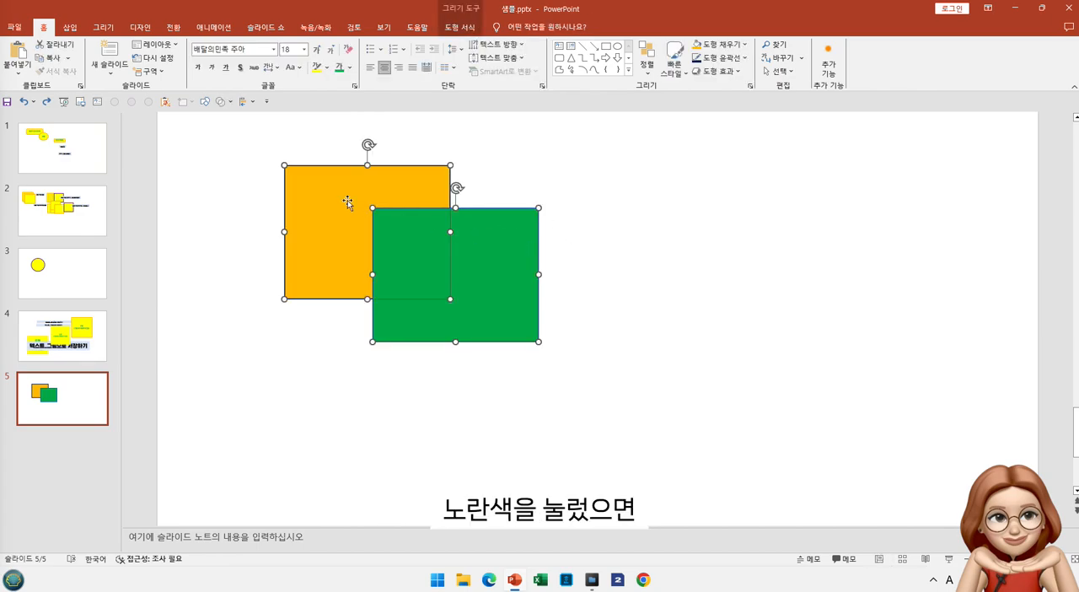
{"action": "left_click", "coordinate": [229, 102]}
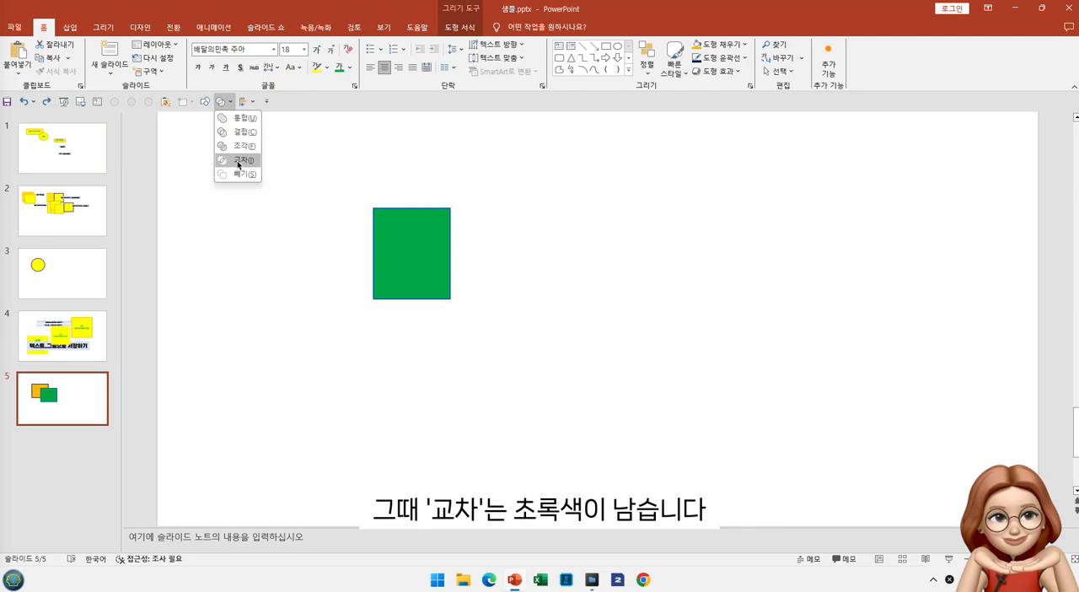
{"action": "left_click", "coordinate": [337, 146]}
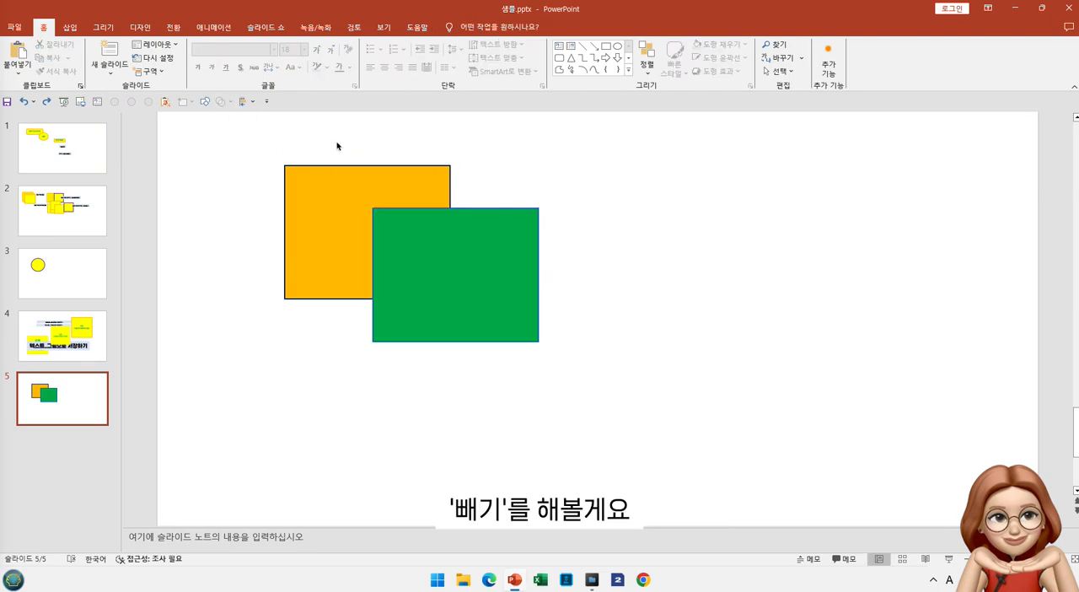
Try subtracting the green rectangle from the orange one, and undo the merge
{"action": "left_click", "coordinate": [331, 201]}
{"action": "left_click", "coordinate": [475, 267], "text": "shift"}
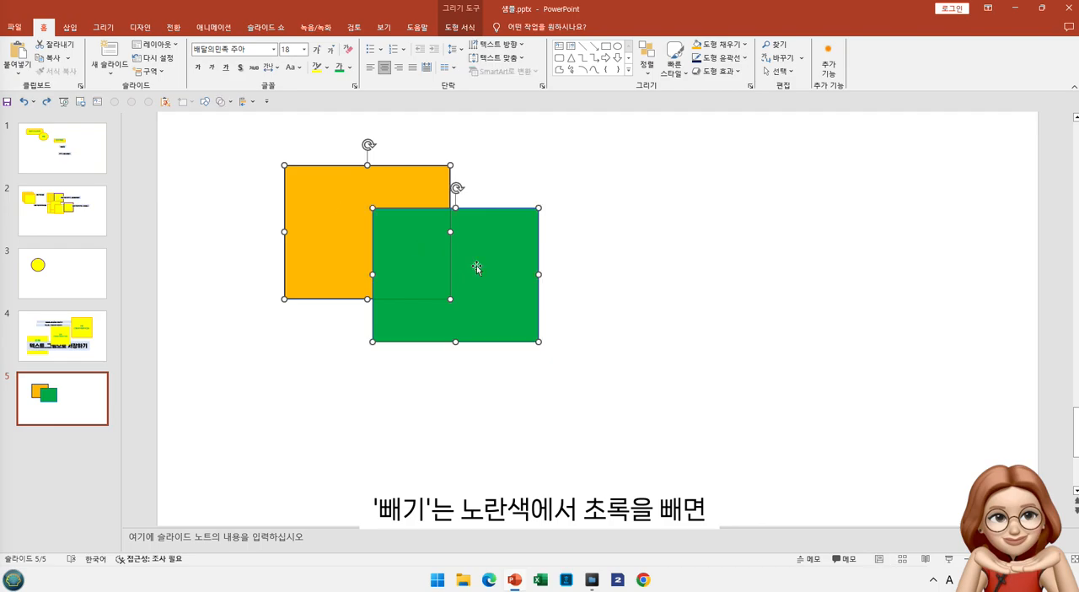
{"action": "left_click", "coordinate": [228, 102]}
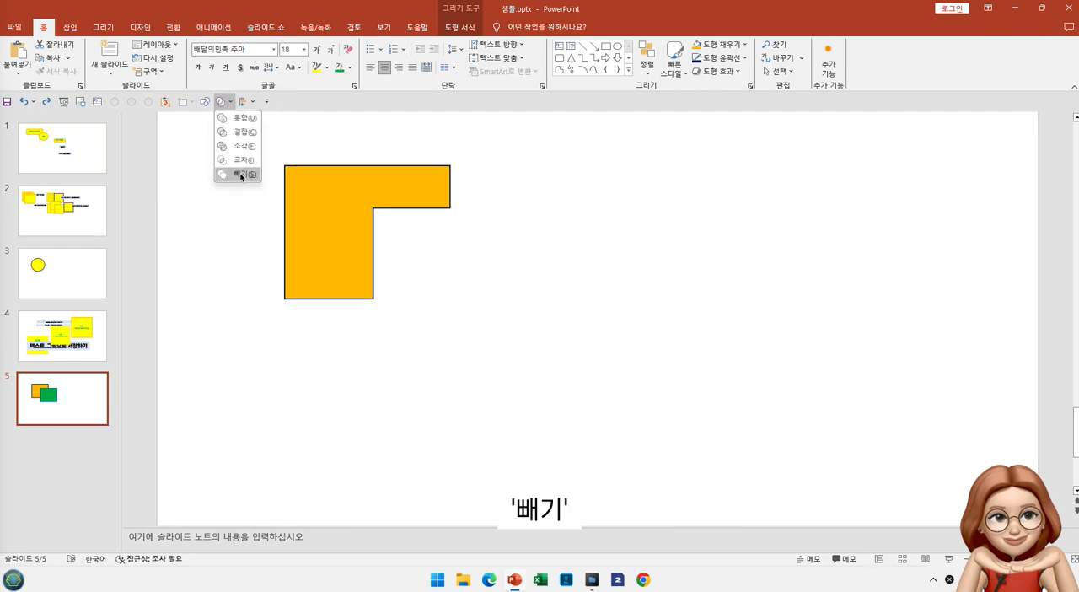
{"action": "left_click", "coordinate": [238, 175]}
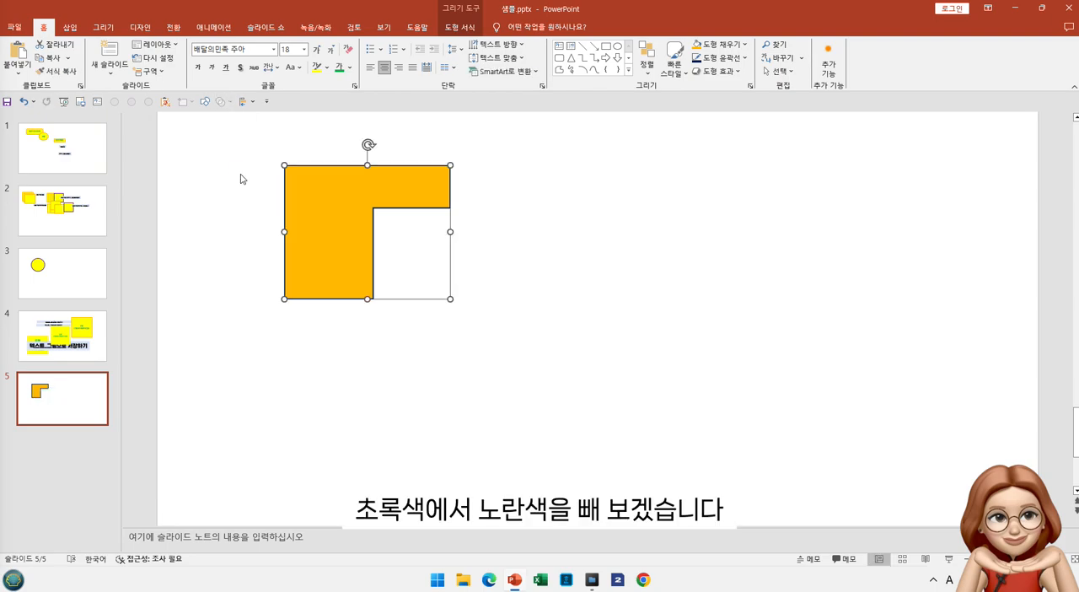
{"action": "key", "text": "ctrl+z"}
Try subtracting the orange rectangle from the green one, selecting green first, and undo the merge
{"action": "left_click", "coordinate": [598, 197]}
{"action": "left_click", "coordinate": [510, 239]}
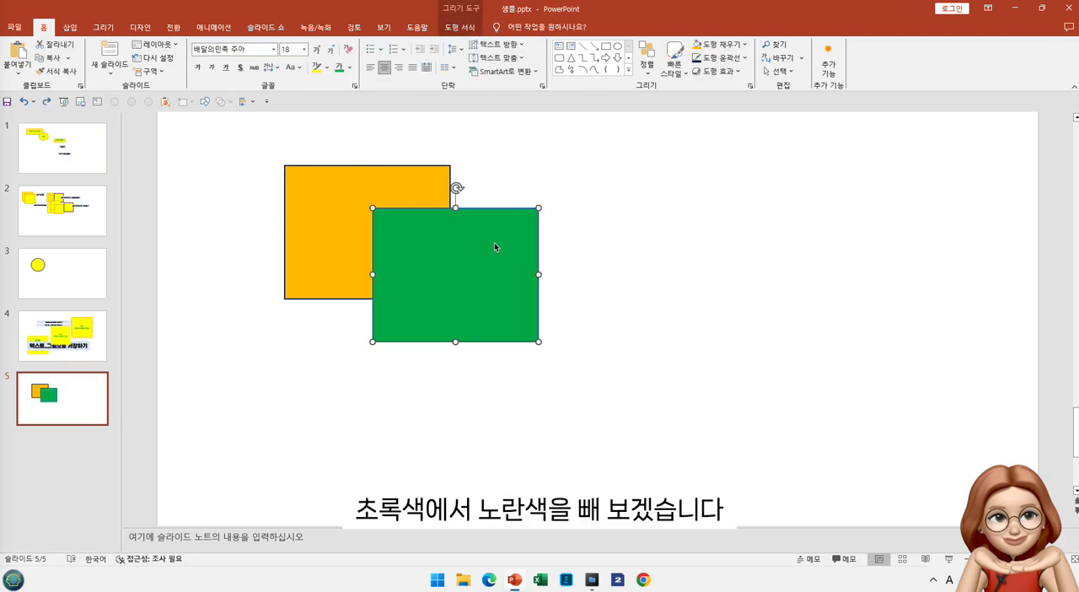
{"action": "left_click", "coordinate": [337, 210], "text": "shift"}
{"action": "left_click", "coordinate": [226, 102]}
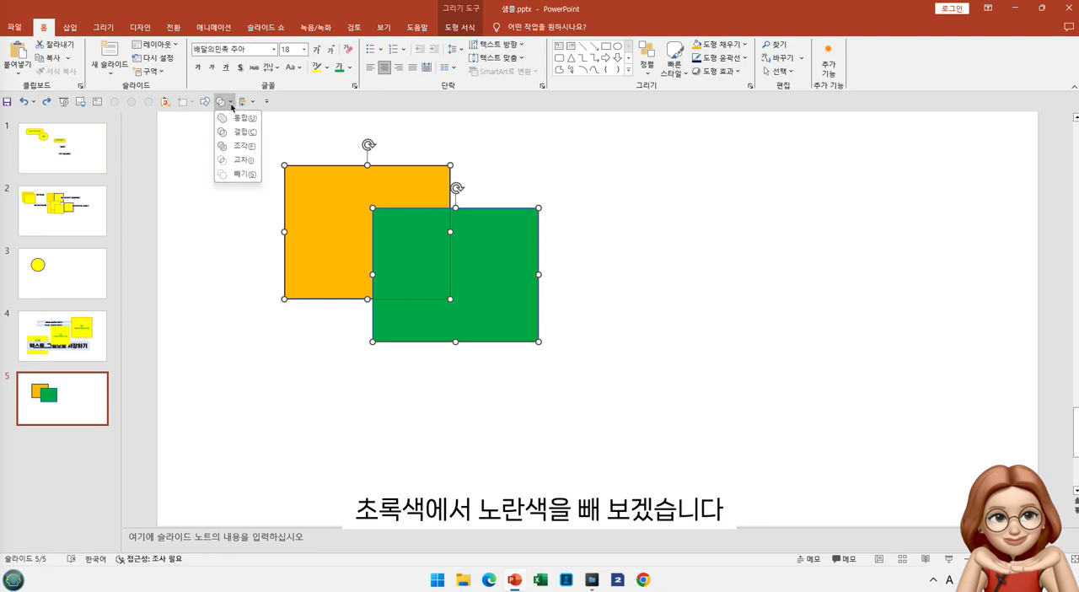
{"action": "left_click", "coordinate": [236, 174]}
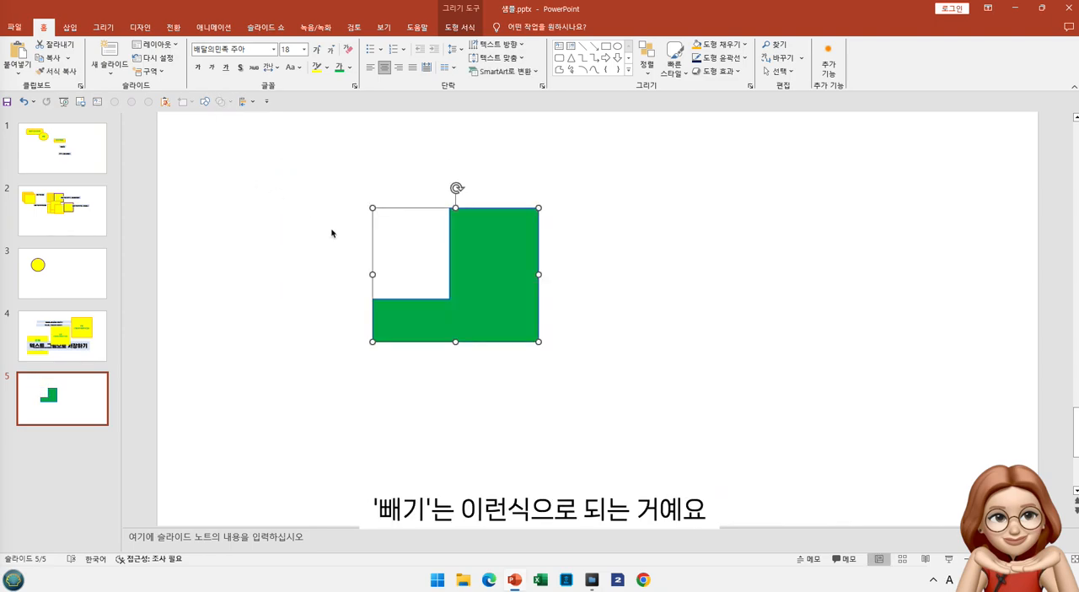
{"action": "key", "text": "ctrl+z"}
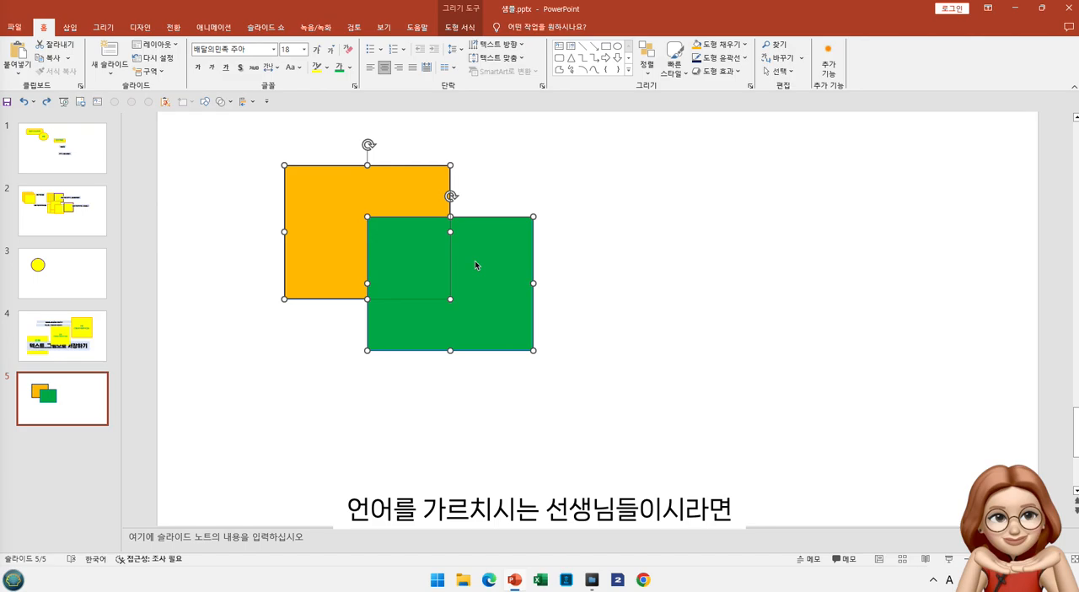
Delete both rectangles and draw a circle about 5.84 cm in diameter in the upper-left area of the slide
{"action": "key", "text": "Delete"}
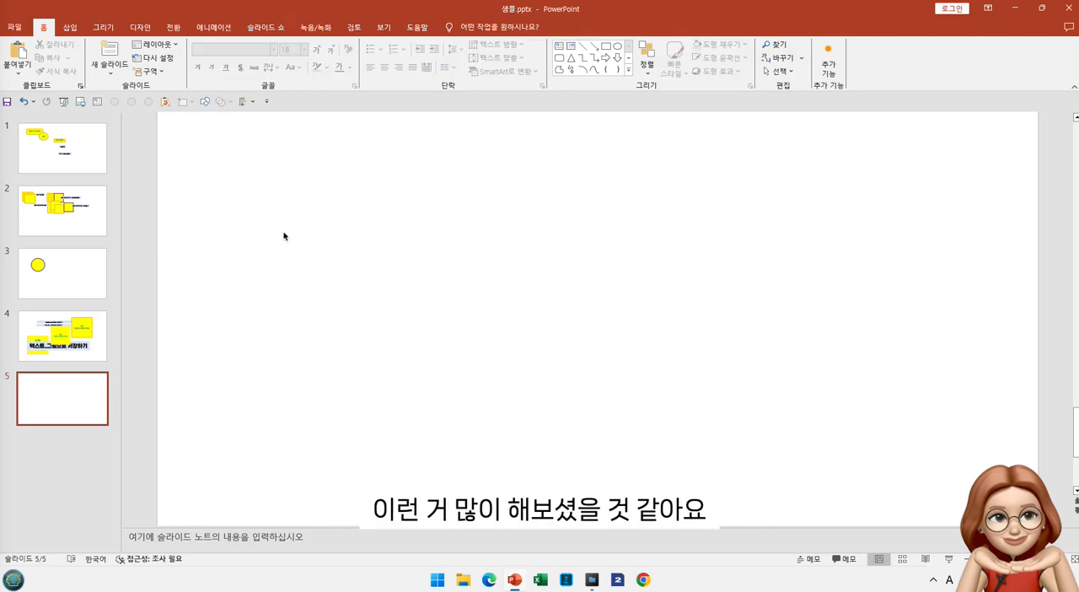
{"action": "left_click", "coordinate": [204, 101]}
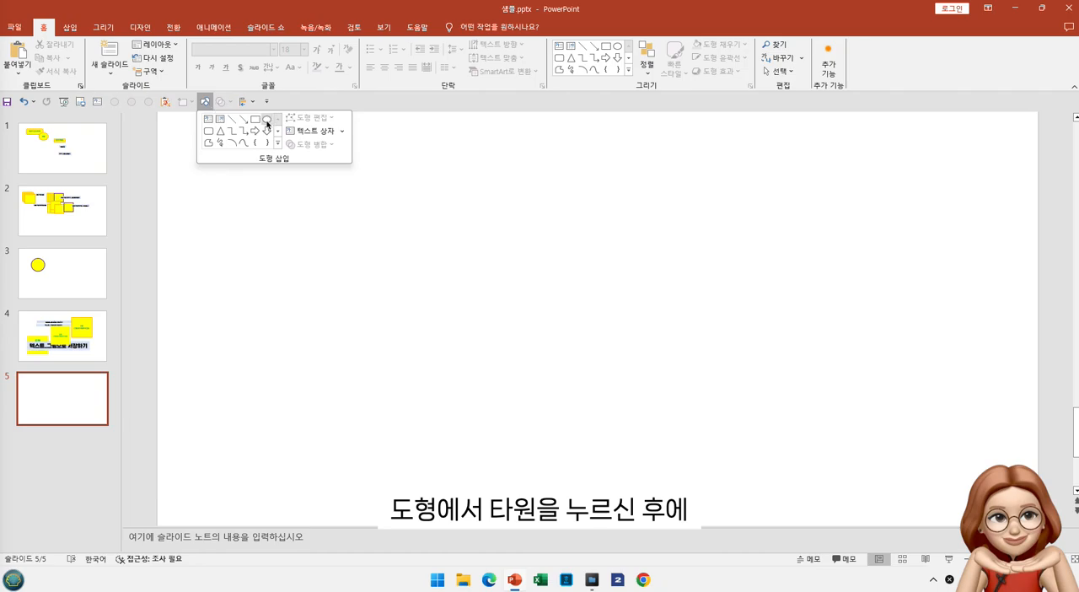
{"action": "left_click", "coordinate": [267, 121]}
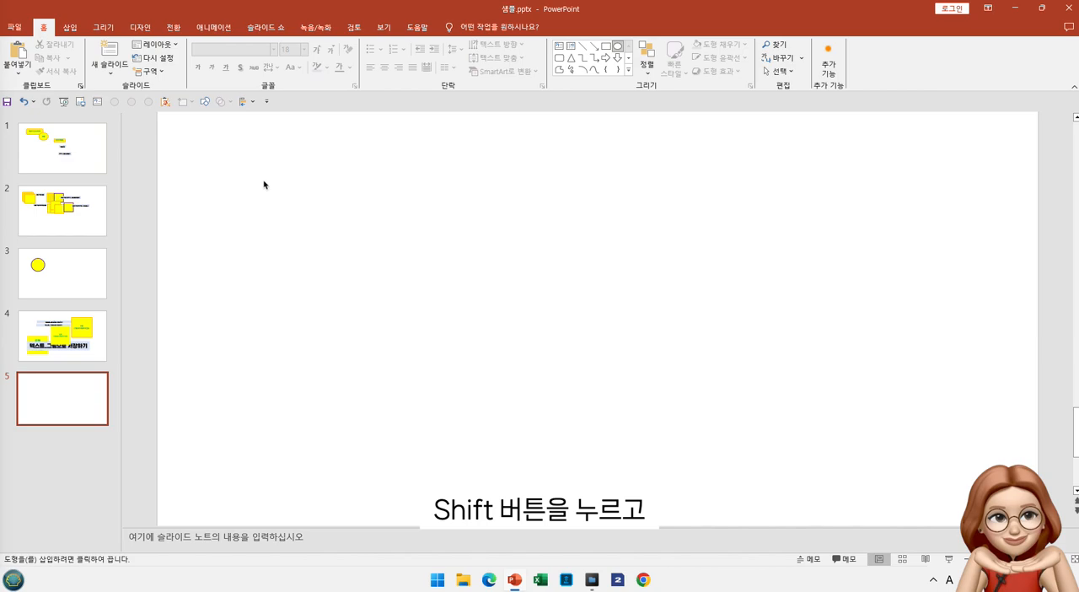
{"action": "left_click", "coordinate": [204, 101]}
{"action": "left_click", "coordinate": [267, 119]}
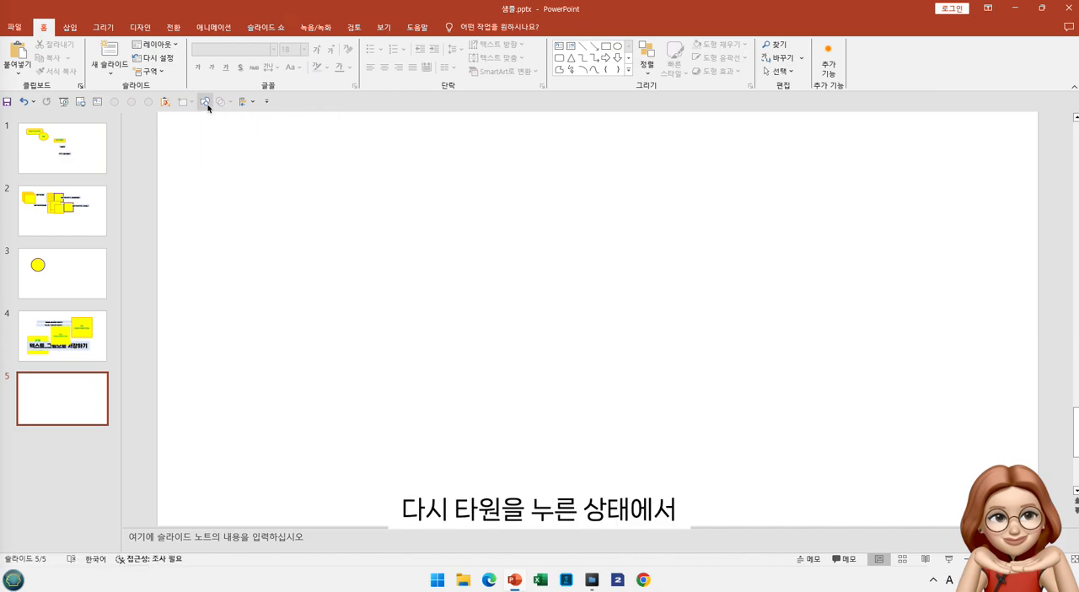
{"action": "left_click", "coordinate": [205, 102]}
{"action": "left_click", "coordinate": [266, 119]}
{"action": "left_click_drag", "start_coordinate": [241, 163], "coordinate": [355, 317]}
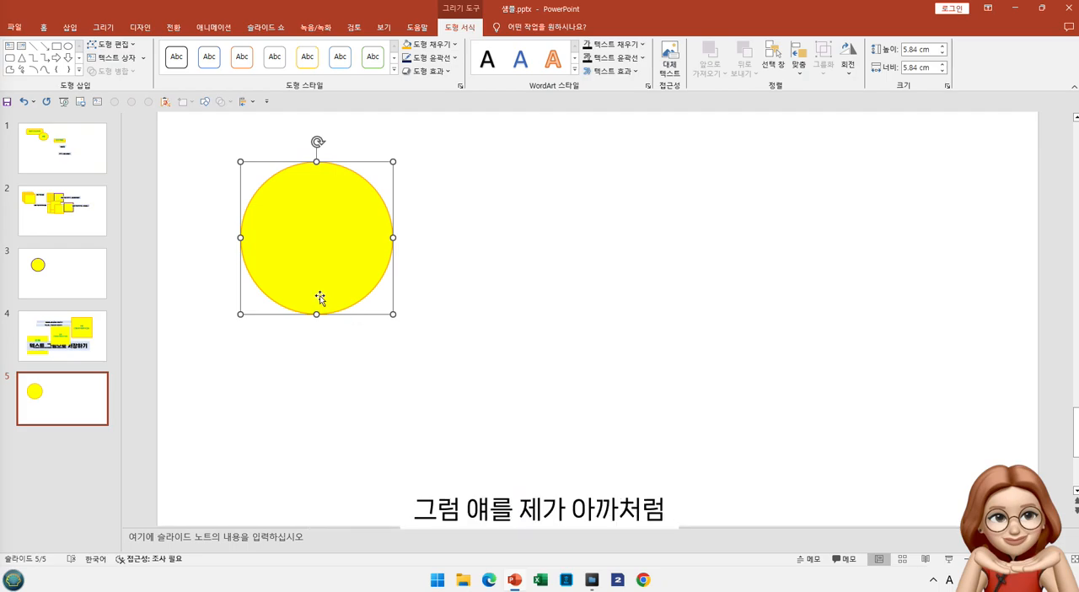
Duplicate the circle to make a horizontal row of four overlapping circles
{"action": "left_click_drag", "start_coordinate": [320, 296], "coordinate": [595, 308]}
{"action": "left_click", "coordinate": [585, 416]}
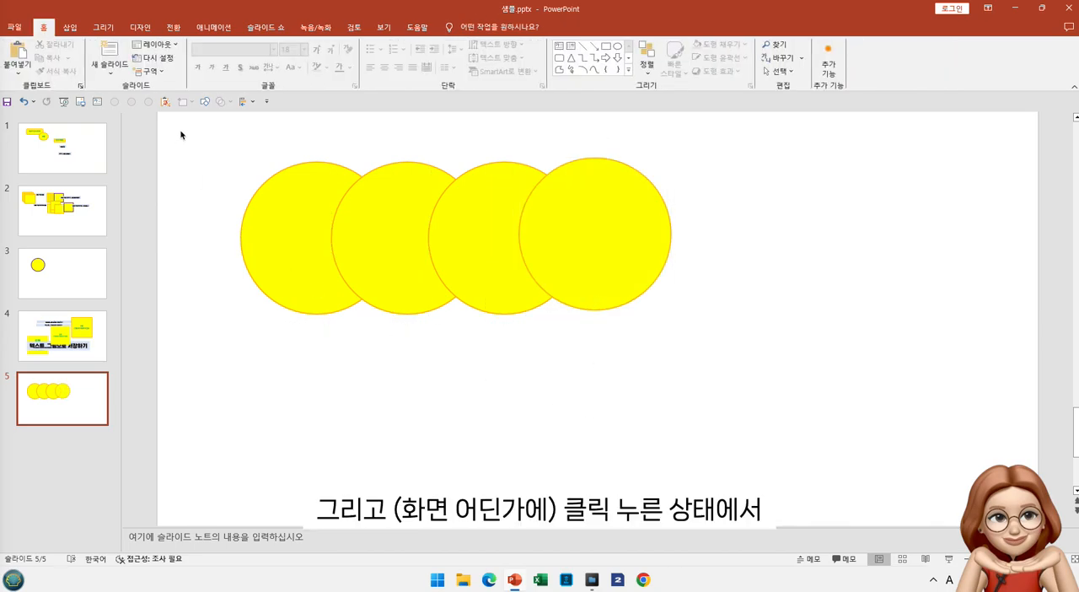
Align the four circles to a common middle line and distribute them with equal horizontal spacing
{"action": "left_click_drag", "start_coordinate": [180, 135], "coordinate": [742, 419]}
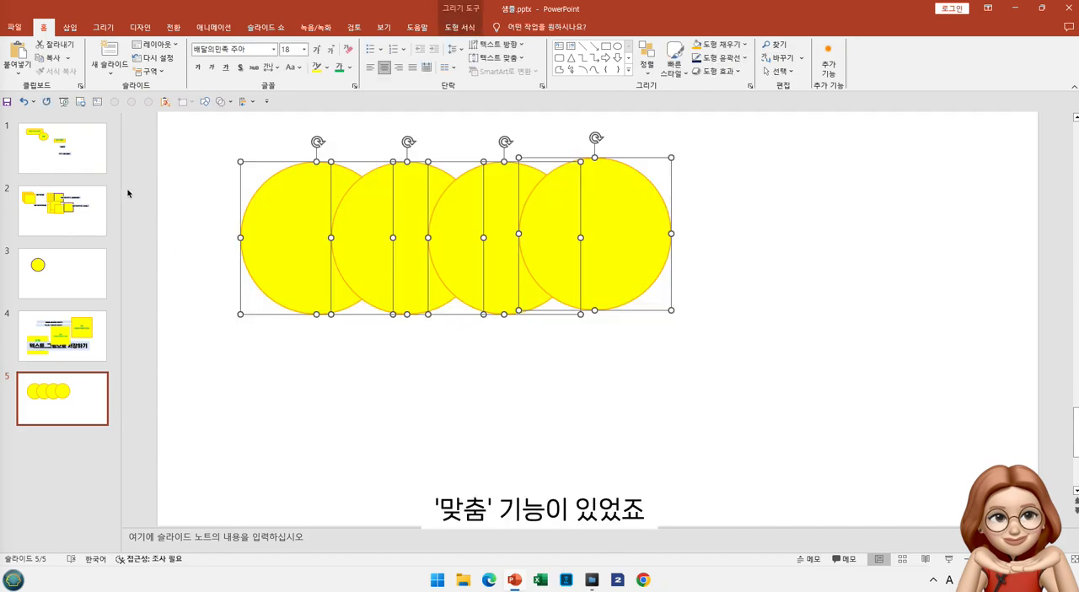
{"action": "left_click", "coordinate": [252, 102]}
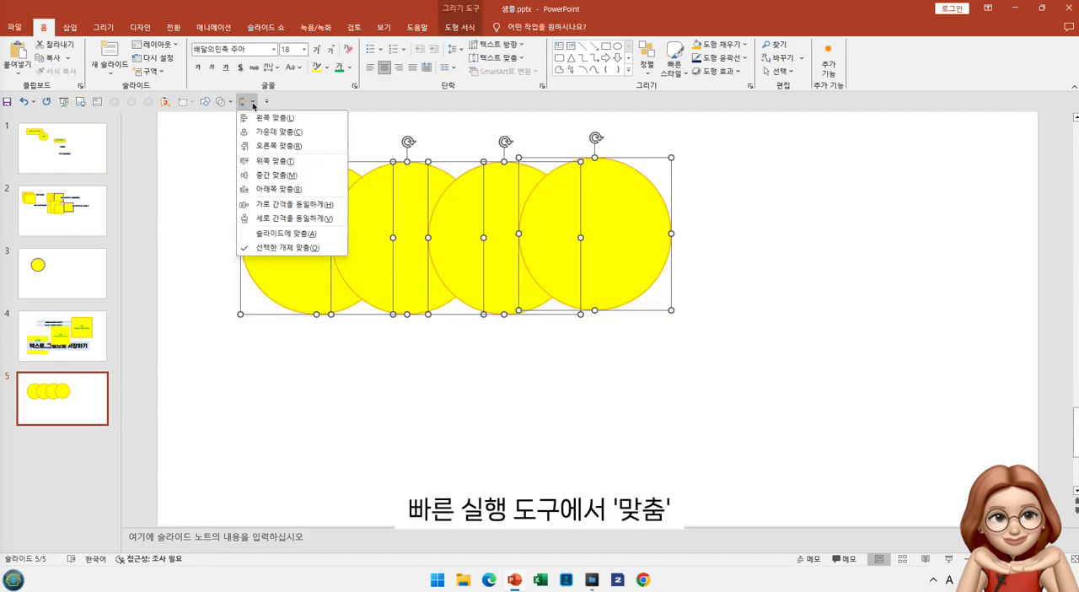
{"action": "left_click", "coordinate": [262, 174]}
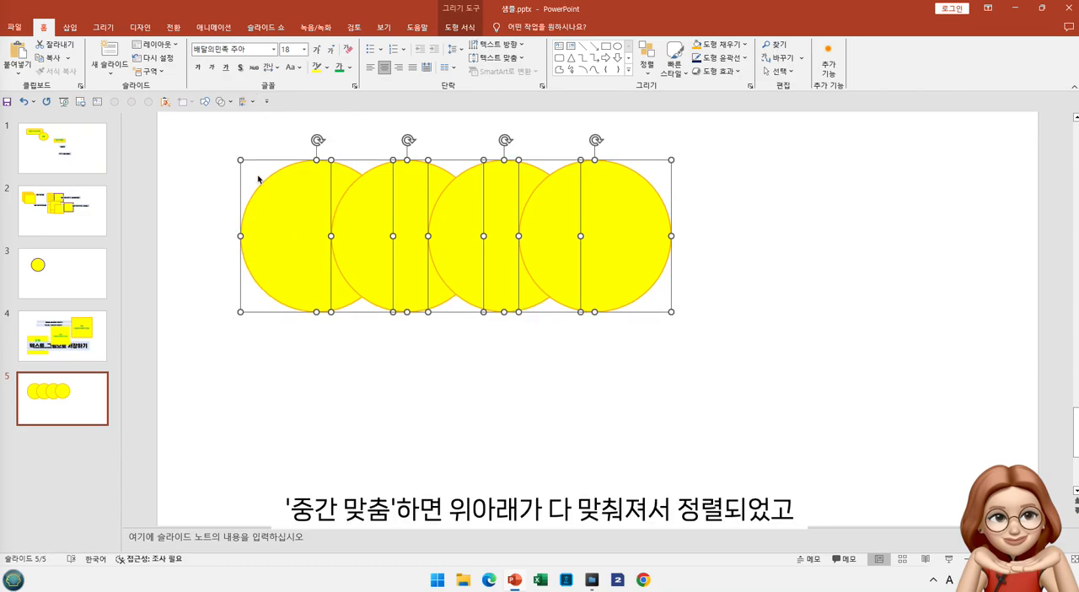
{"action": "left_click", "coordinate": [252, 102]}
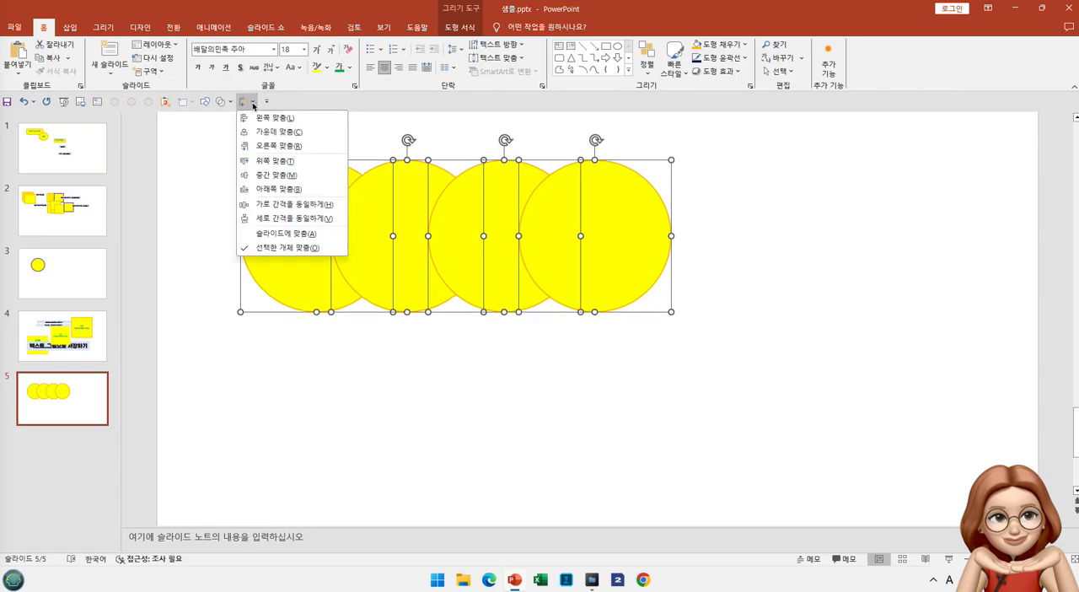
{"action": "left_click", "coordinate": [263, 203]}
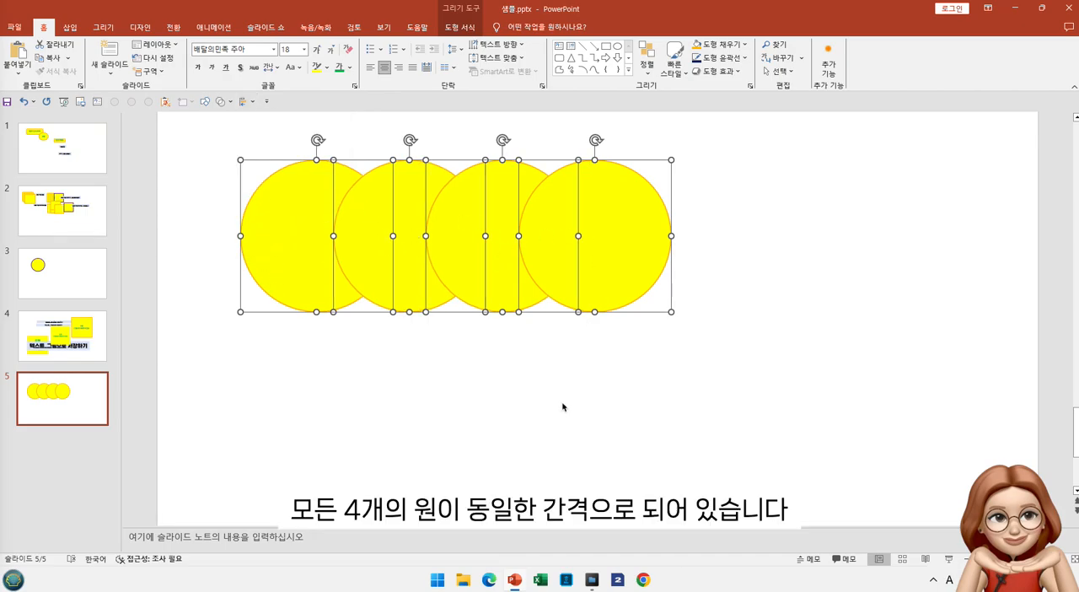
Select the four circles one by one, adding each to the selection, and clear the selection
{"action": "left_click", "coordinate": [537, 457]}
{"action": "left_click", "coordinate": [256, 235]}
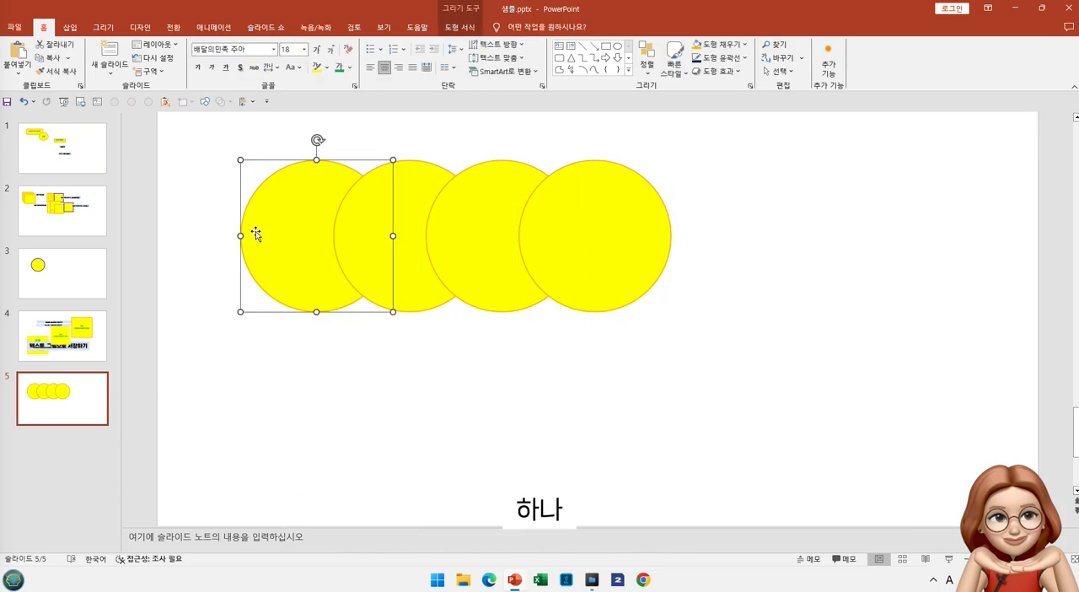
{"action": "left_click", "coordinate": [414, 274], "text": "shift"}
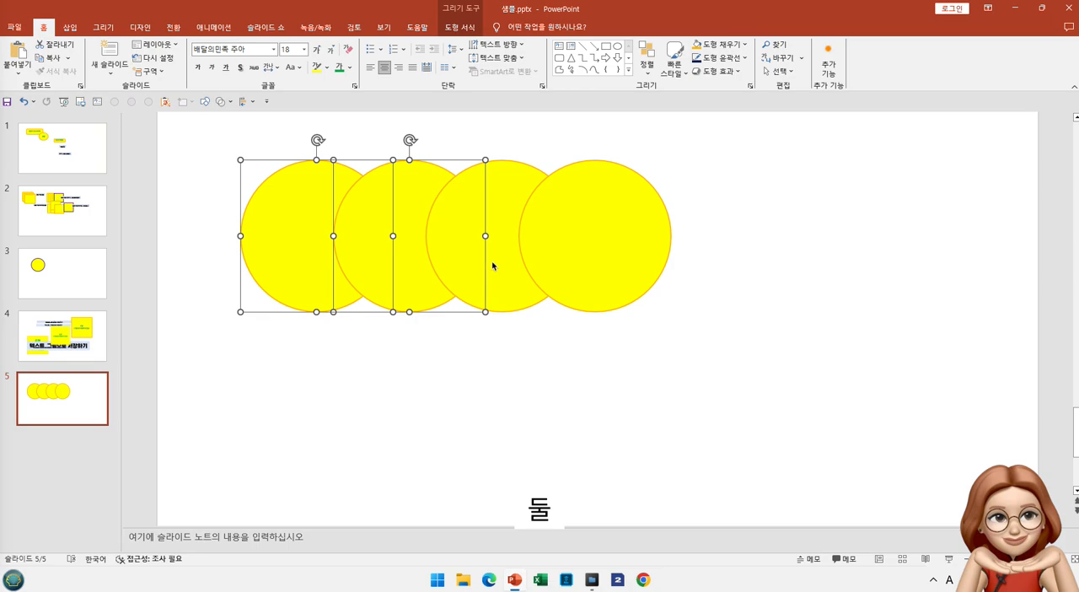
{"action": "left_click", "coordinate": [486, 273], "text": "shift"}
{"action": "left_click", "coordinate": [633, 269], "text": "ctrl"}
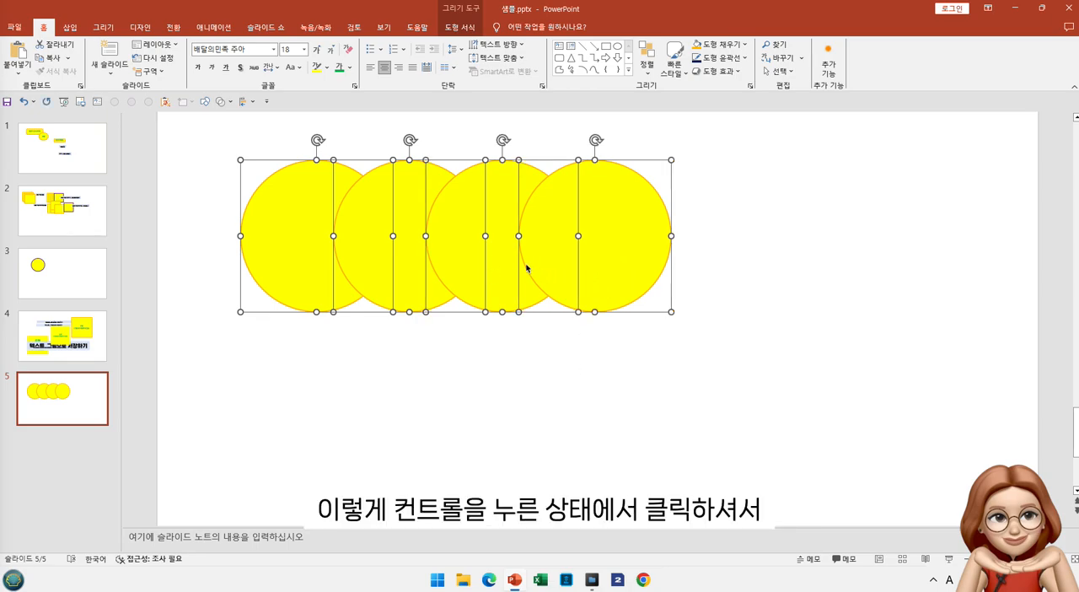
{"action": "left_click", "coordinate": [590, 355]}
Select all four circles together and remove their shape fill
{"action": "left_click_drag", "start_coordinate": [164, 127], "coordinate": [952, 429]}
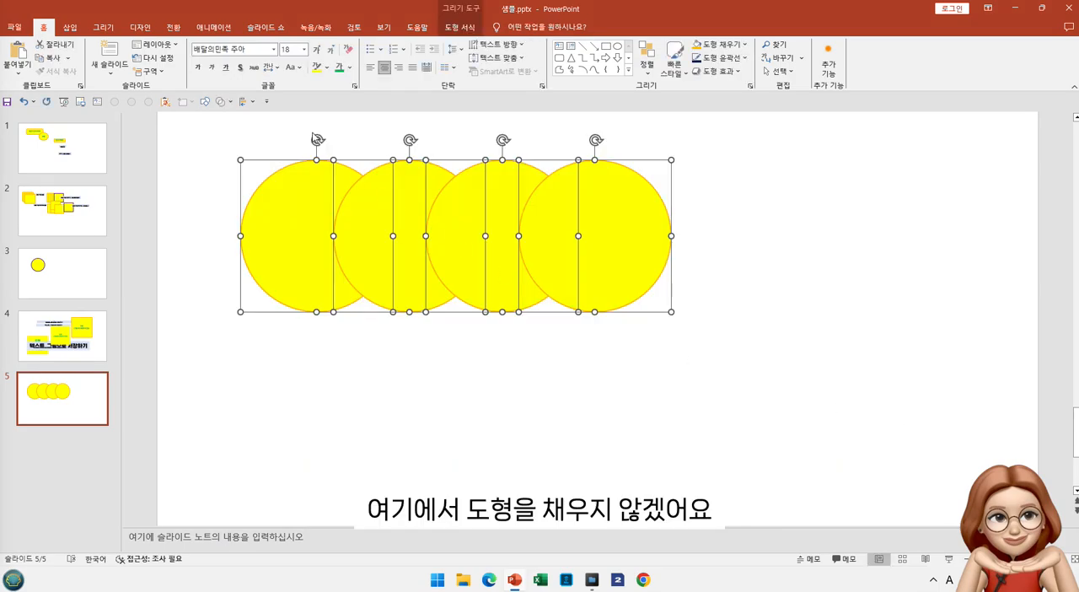
{"action": "left_click", "coordinate": [328, 68]}
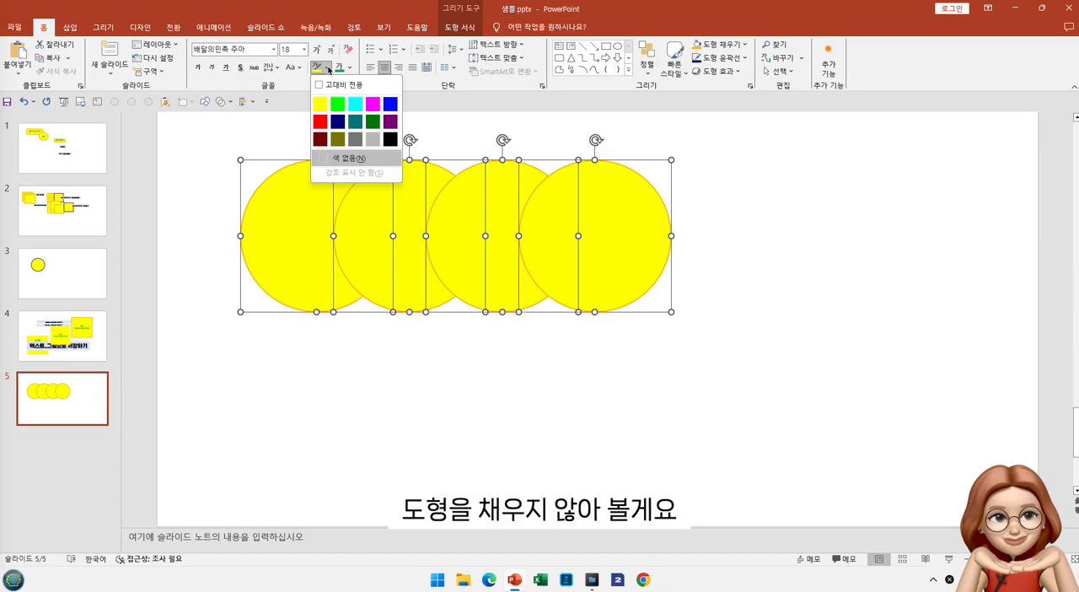
{"action": "left_click", "coordinate": [744, 46]}
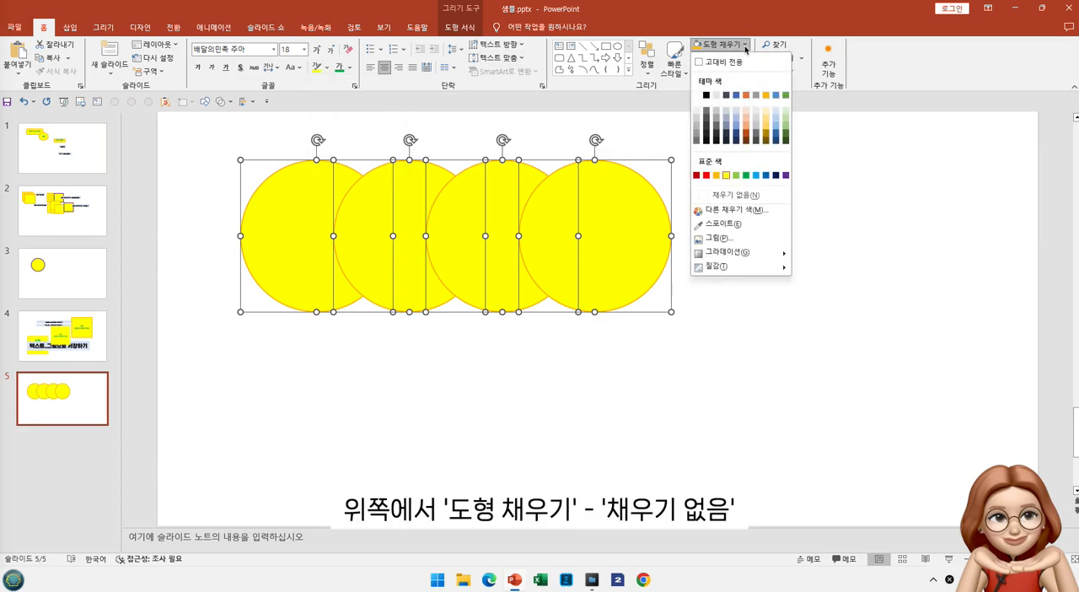
{"action": "left_click", "coordinate": [709, 199]}
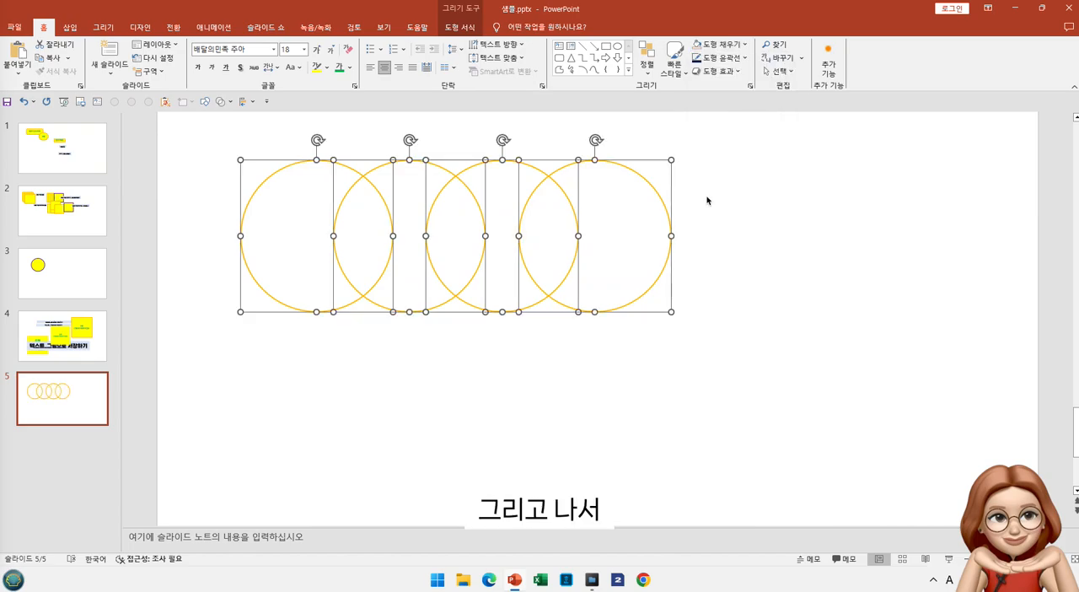
Set the outline of the four circles to black with a ¼ pt weight
{"action": "left_click", "coordinate": [743, 61]}
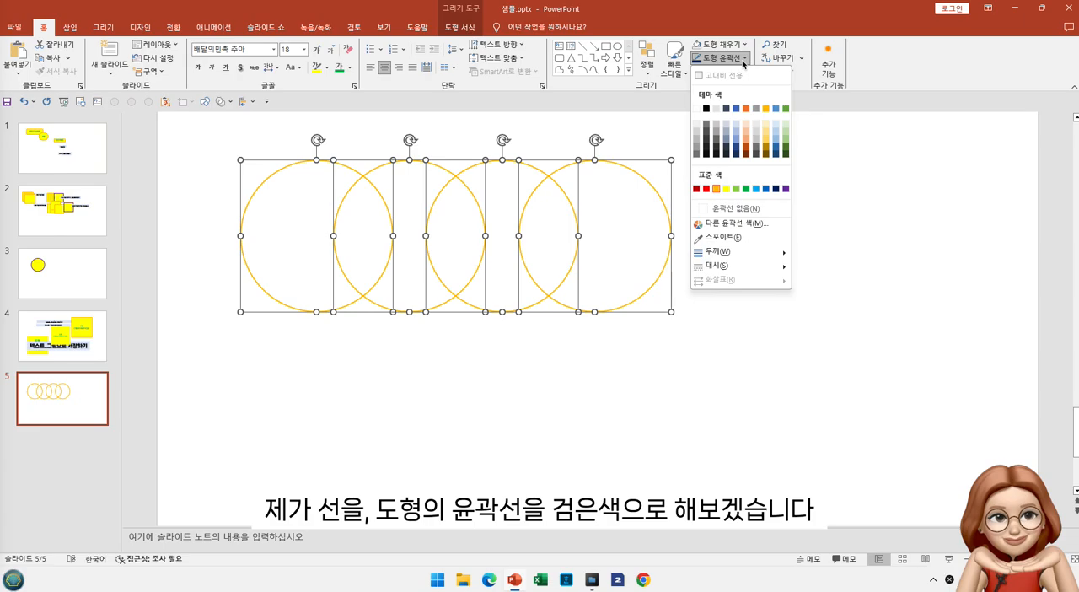
{"action": "left_click", "coordinate": [705, 110]}
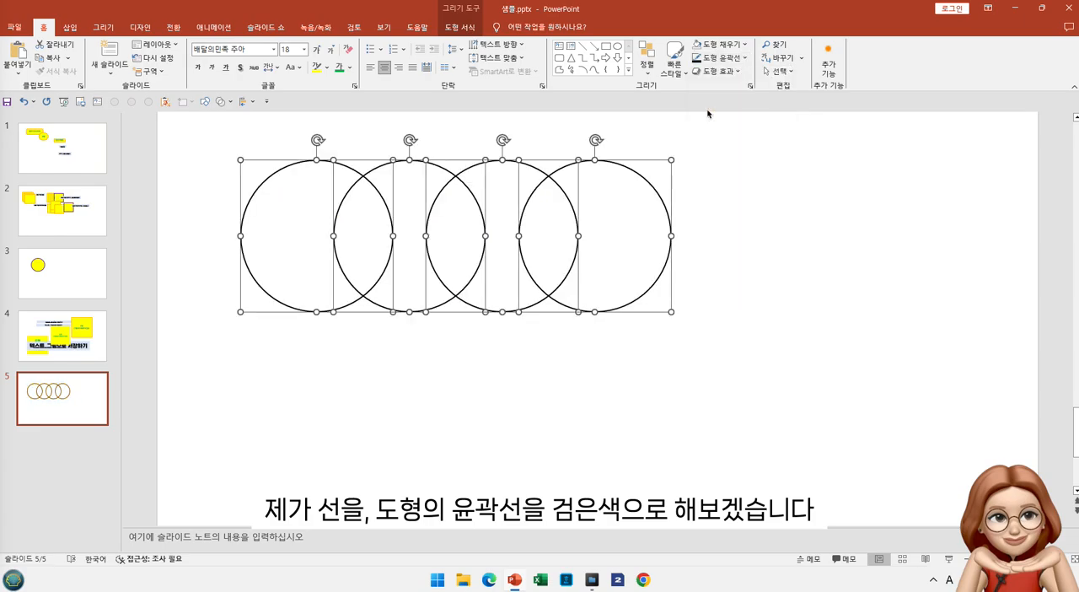
{"action": "left_click", "coordinate": [744, 59]}
{"action": "mouse_move", "coordinate": [779, 253]}
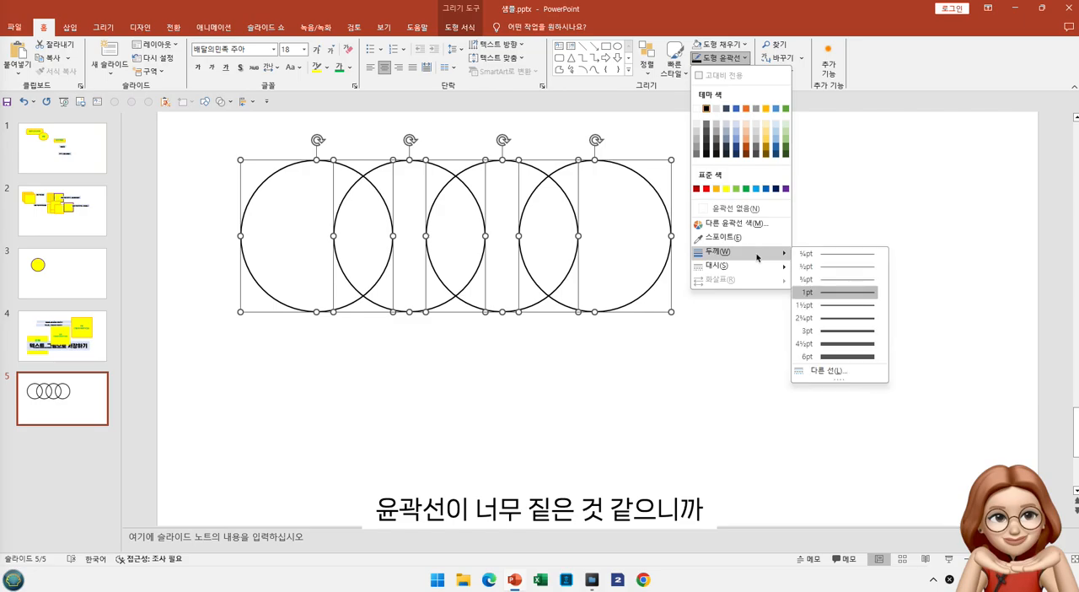
{"action": "left_click", "coordinate": [815, 254]}
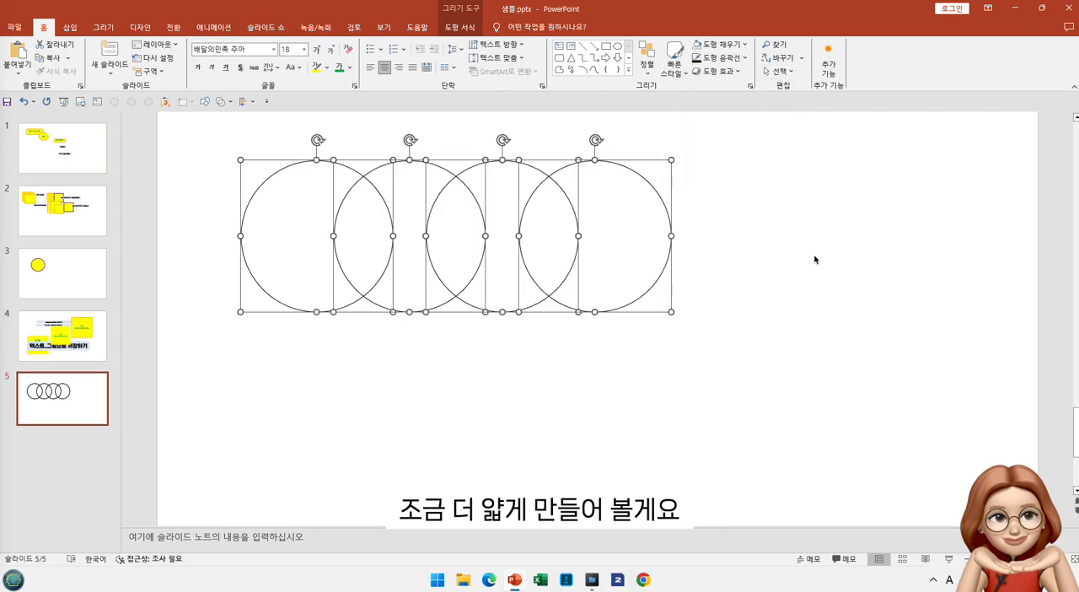
{"action": "left_click", "coordinate": [785, 272]}
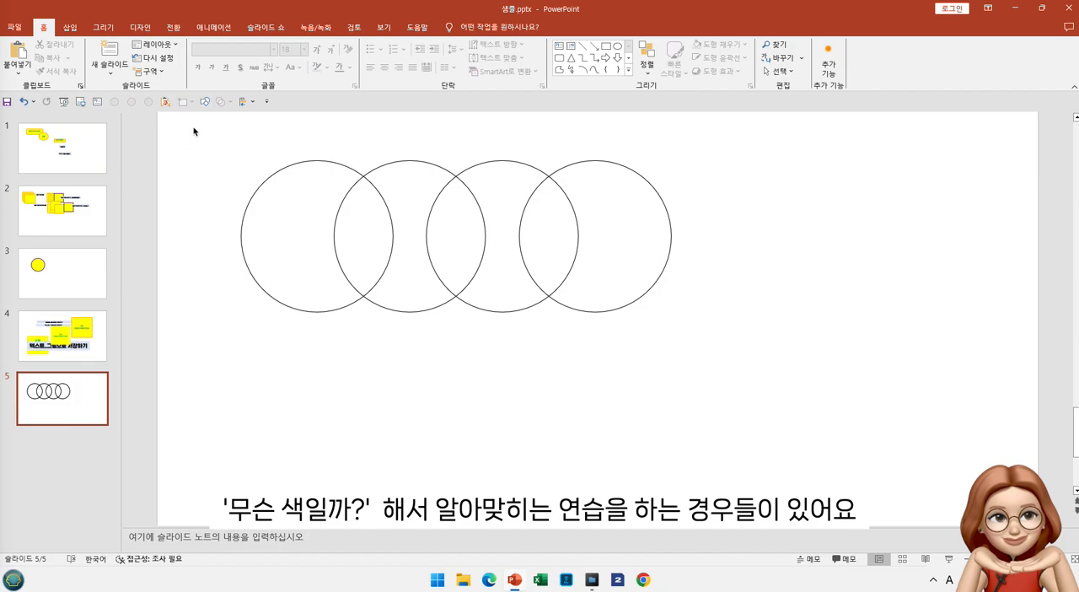
Try fragmenting the four overlapping circles, and undo the merge
{"action": "left_click_drag", "start_coordinate": [190, 127], "coordinate": [791, 393]}
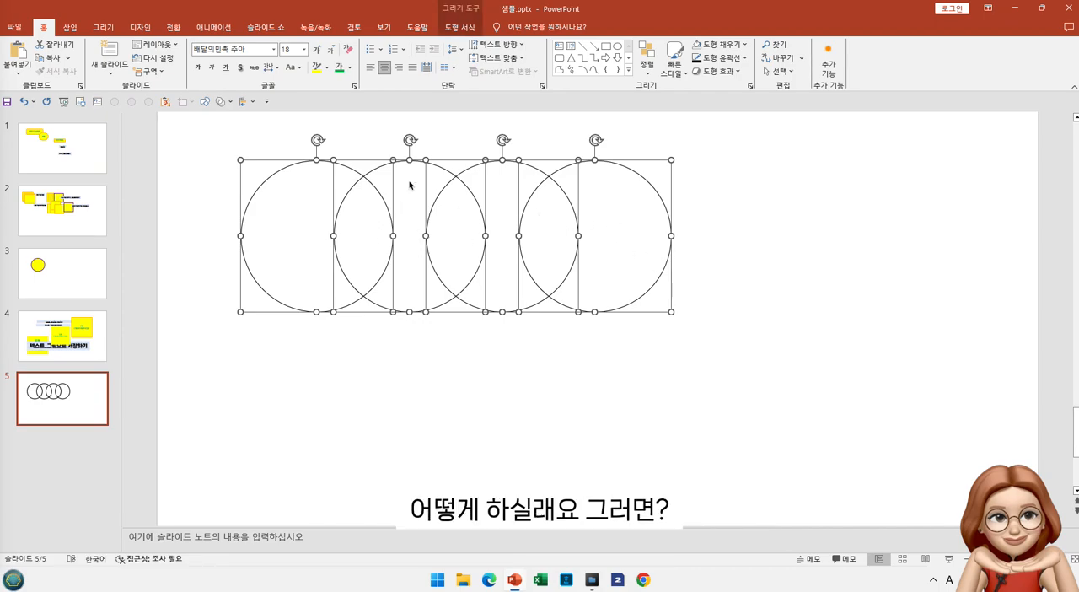
{"action": "left_click", "coordinate": [230, 102]}
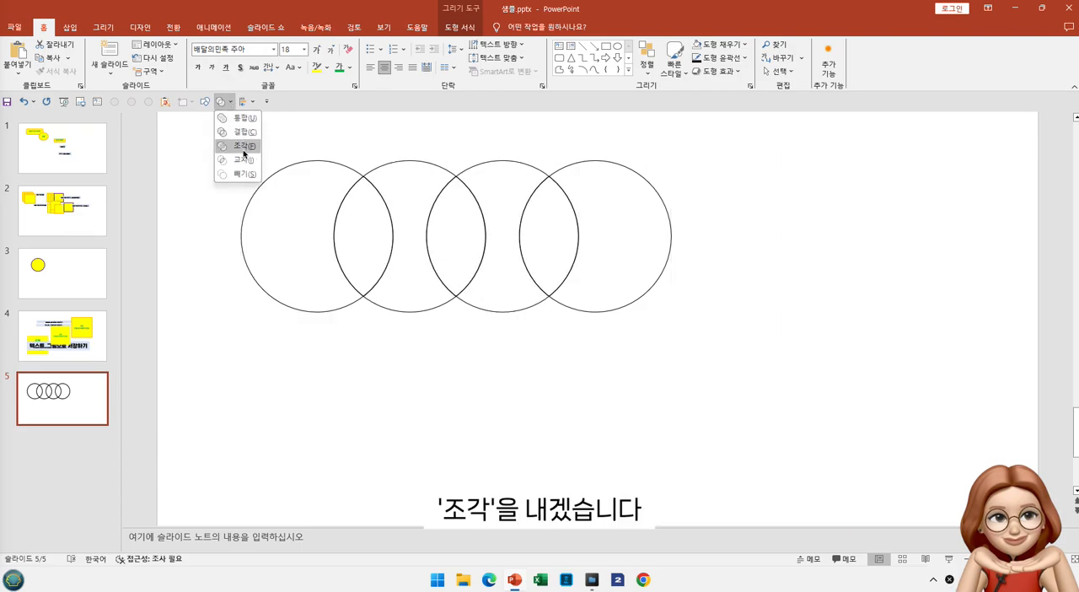
{"action": "left_click", "coordinate": [244, 146]}
{"action": "left_click", "coordinate": [340, 373]}
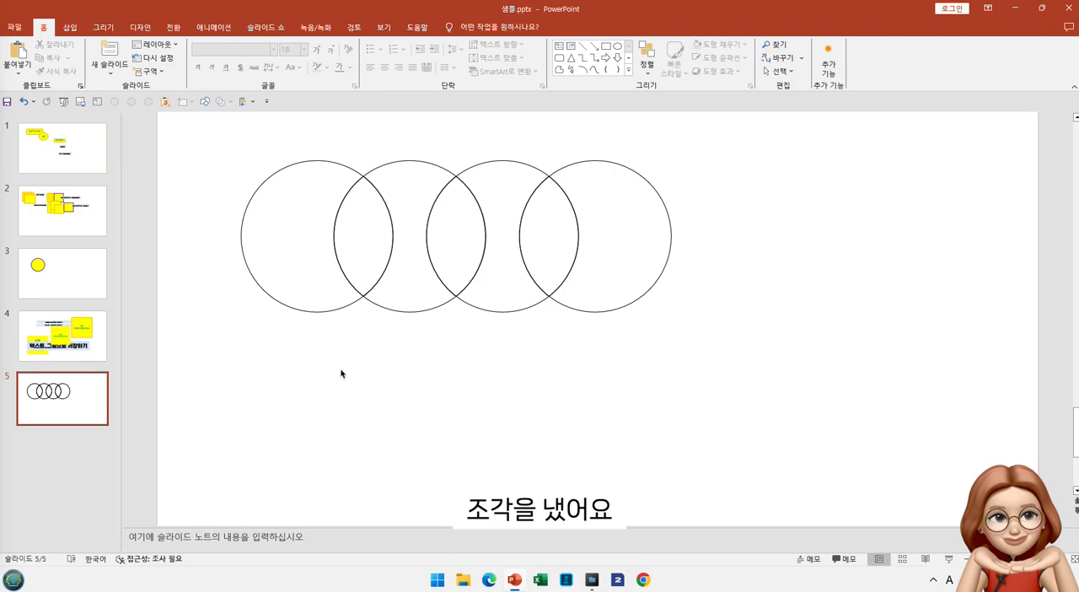
{"action": "left_click", "coordinate": [283, 171]}
Select all four overlapping circles and split them into separate pieces with the Fragment merge
{"action": "left_click_drag", "start_coordinate": [187, 122], "coordinate": [772, 347]}
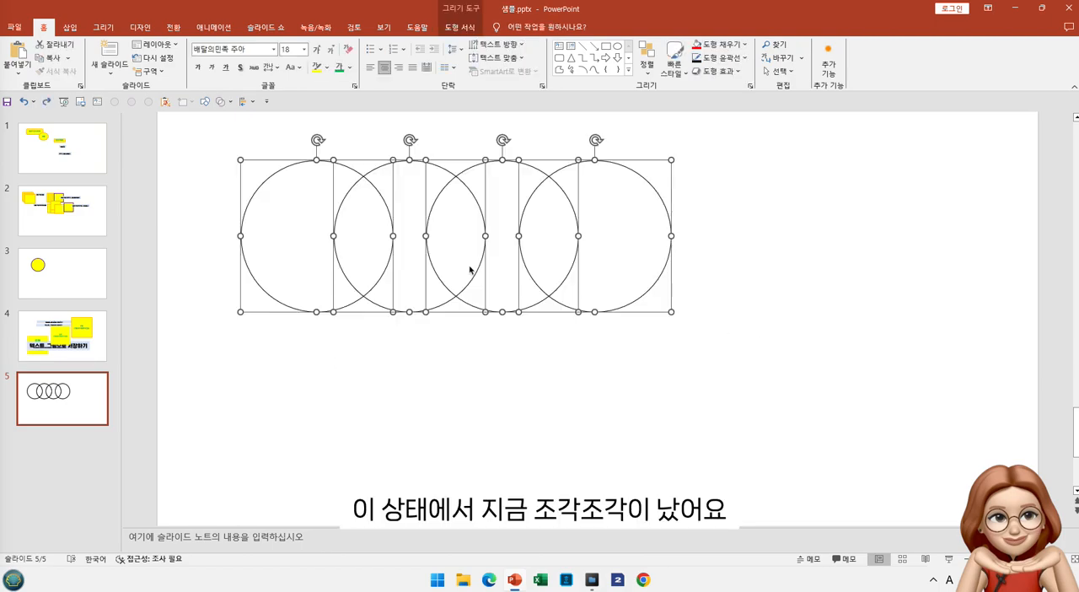
{"action": "left_click", "coordinate": [221, 101]}
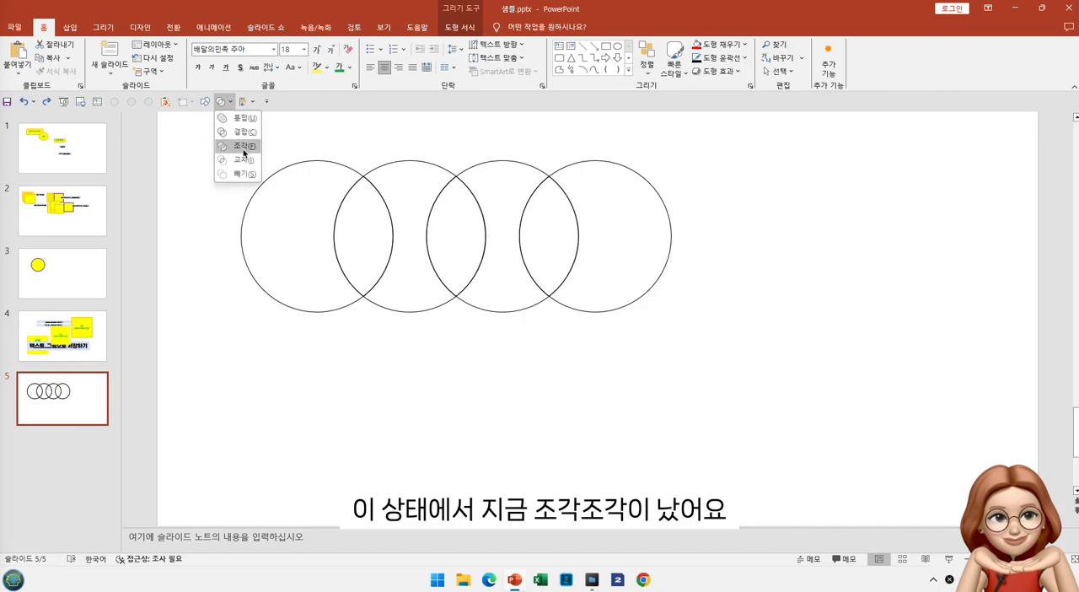
{"action": "left_click", "coordinate": [244, 146]}
{"action": "left_click", "coordinate": [353, 279]}
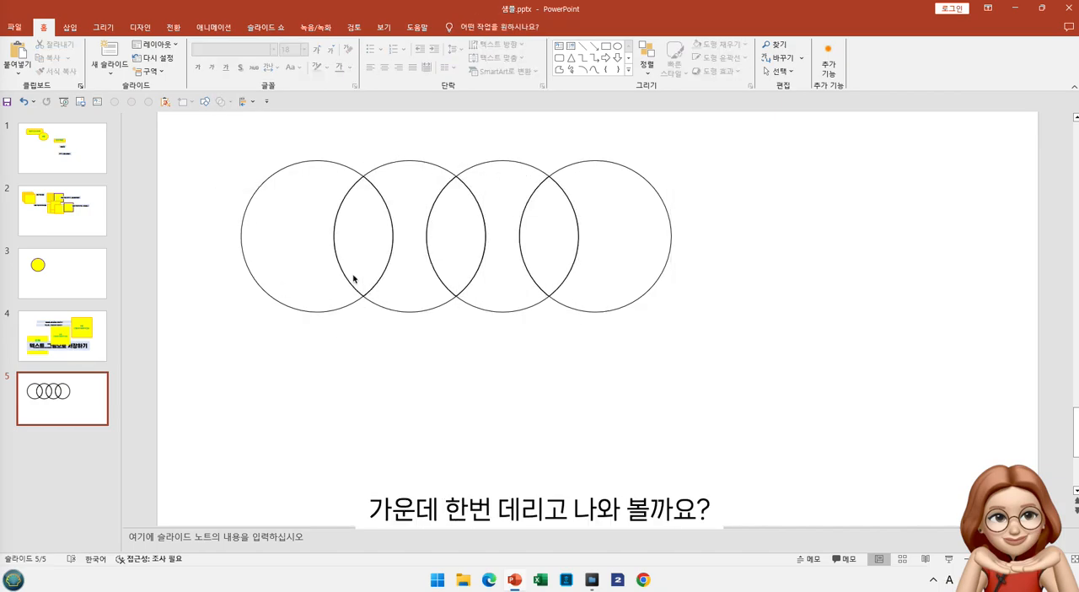
Move the leftmost circle fragment slightly left, away from the adjoining overlap piece
{"action": "left_click", "coordinate": [353, 279]}
{"action": "left_click", "coordinate": [301, 279]}
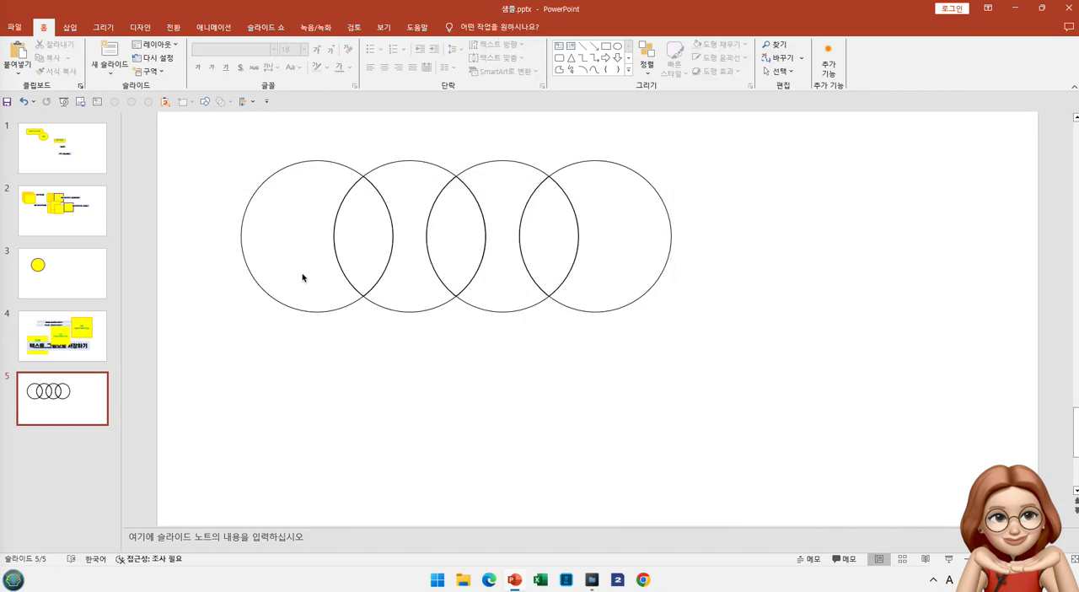
{"action": "left_click", "coordinate": [284, 306]}
{"action": "left_click_drag", "start_coordinate": [284, 306], "coordinate": [267, 303]}
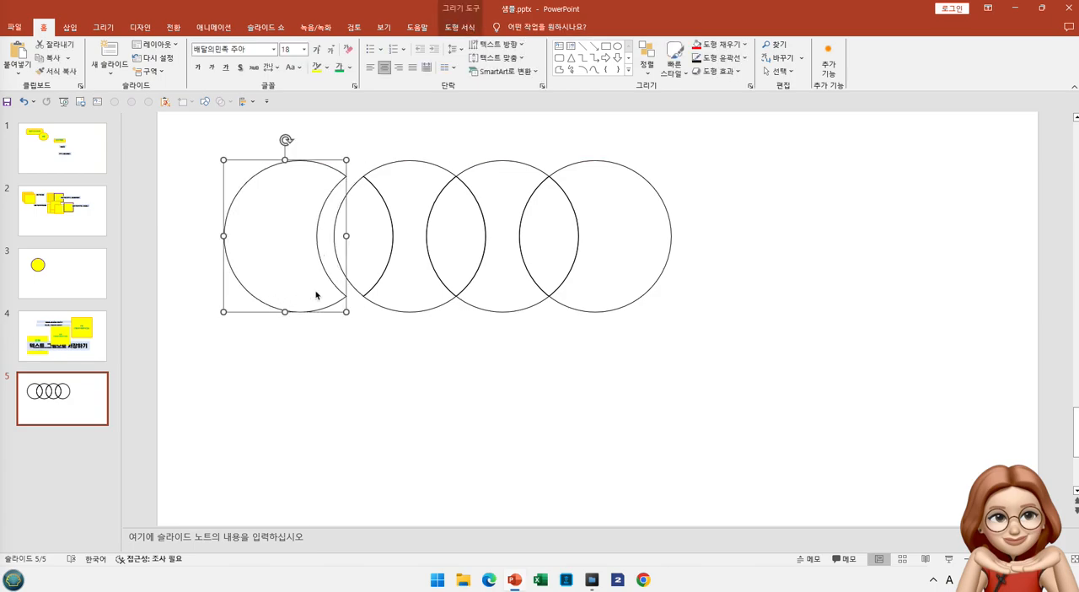
Move the first overlap piece slightly left, clear of the second circle's piece, and fill that second circle's piece with red
{"action": "left_click_drag", "start_coordinate": [352, 286], "coordinate": [344, 286]}
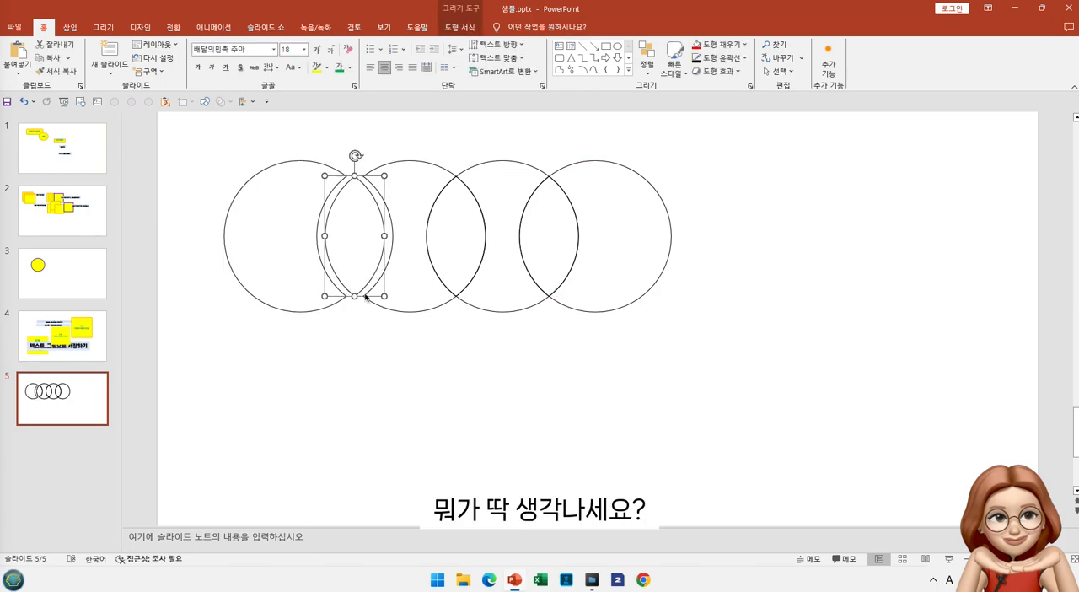
{"action": "left_click", "coordinate": [473, 303]}
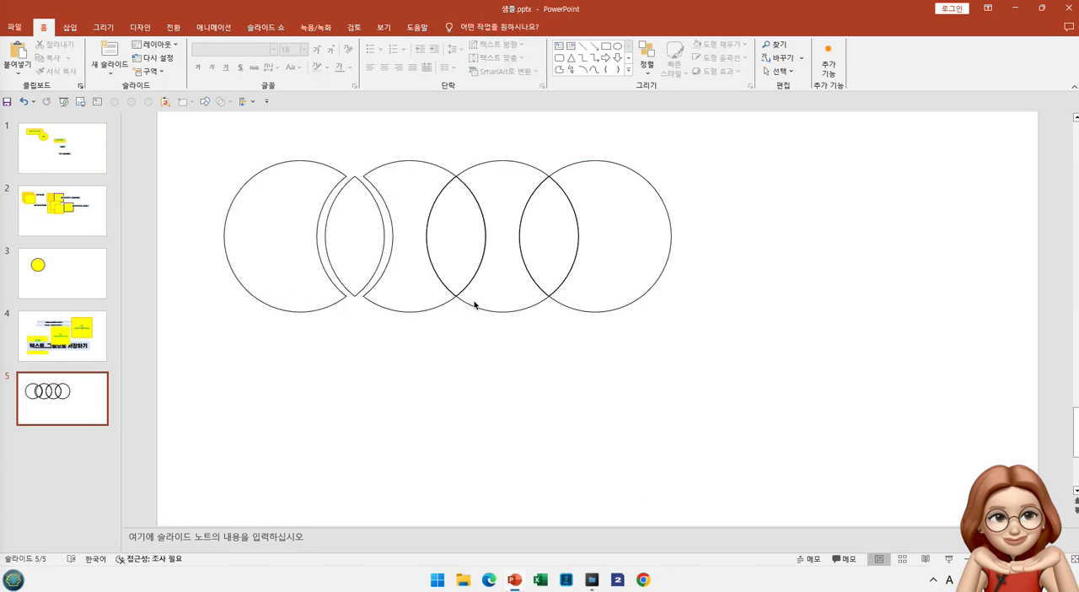
{"action": "left_click", "coordinate": [415, 313]}
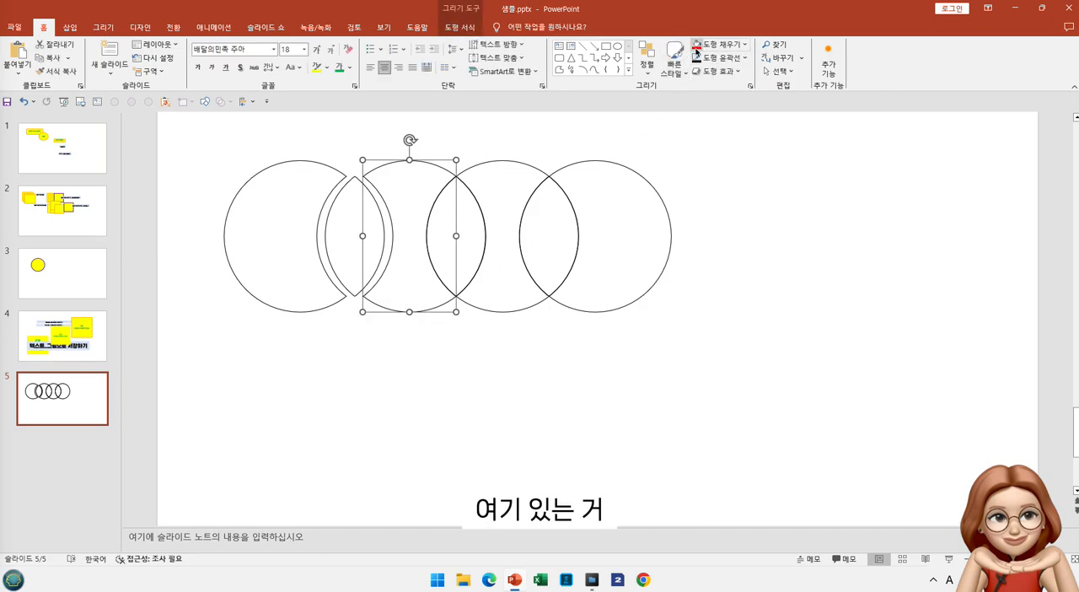
{"action": "left_click", "coordinate": [696, 48]}
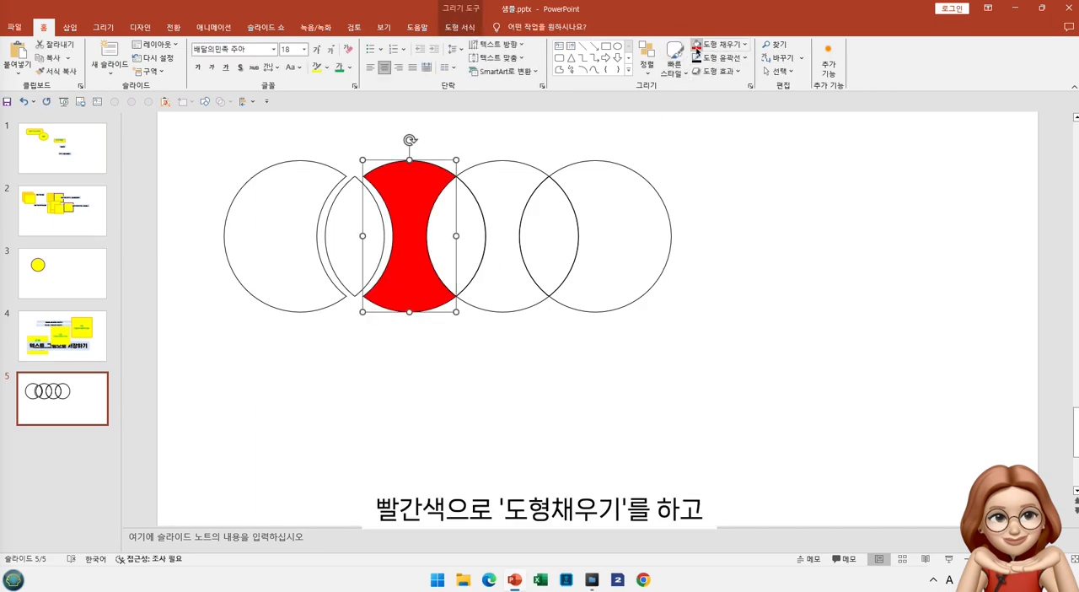
Try a white fill on the leftmost circle piece, and switch the piece back to no fill
{"action": "left_click", "coordinate": [333, 247]}
{"action": "left_click", "coordinate": [316, 249]}
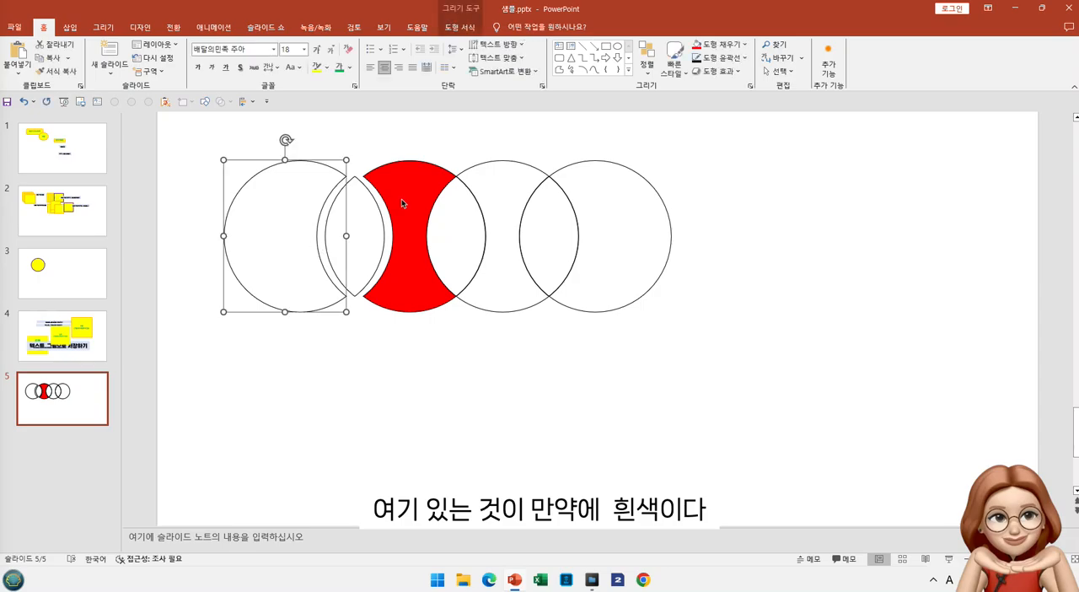
{"action": "left_click", "coordinate": [745, 44]}
{"action": "left_click", "coordinate": [701, 89]}
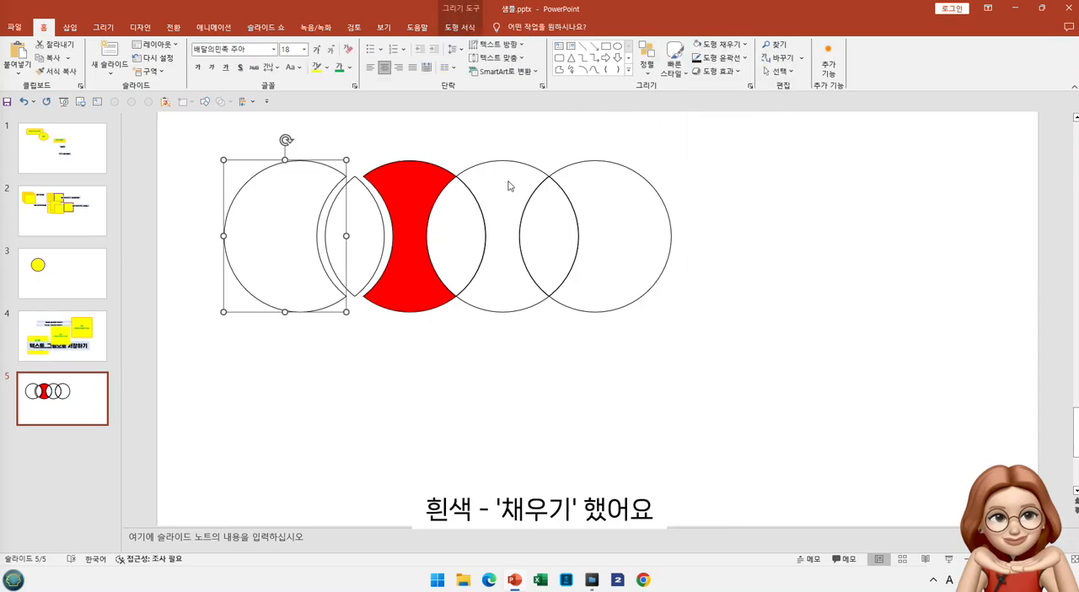
{"action": "left_click", "coordinate": [745, 44]}
{"action": "left_click", "coordinate": [730, 199]}
Nudge the leftmost circle piece slightly right and fill it with white
{"action": "mouse_move", "coordinate": [340, 189]}
{"action": "left_mouse_down"}
{"action": "mouse_move", "coordinate": [390, 179]}
{"action": "mouse_move", "coordinate": [340, 185]}
{"action": "left_mouse_up"}
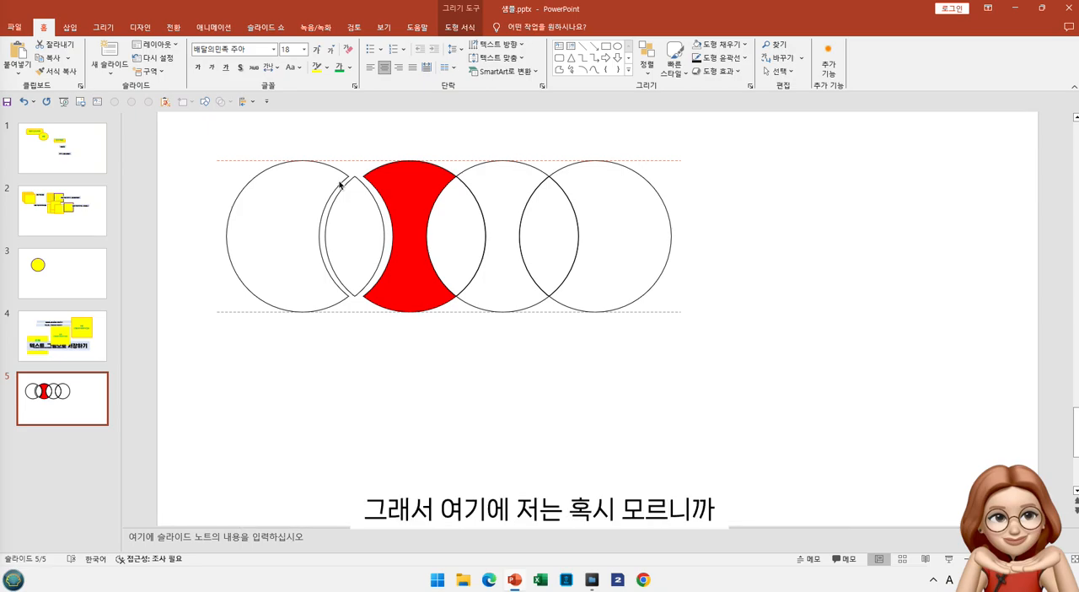
{"action": "left_click", "coordinate": [340, 185]}
{"action": "left_click", "coordinate": [718, 47]}
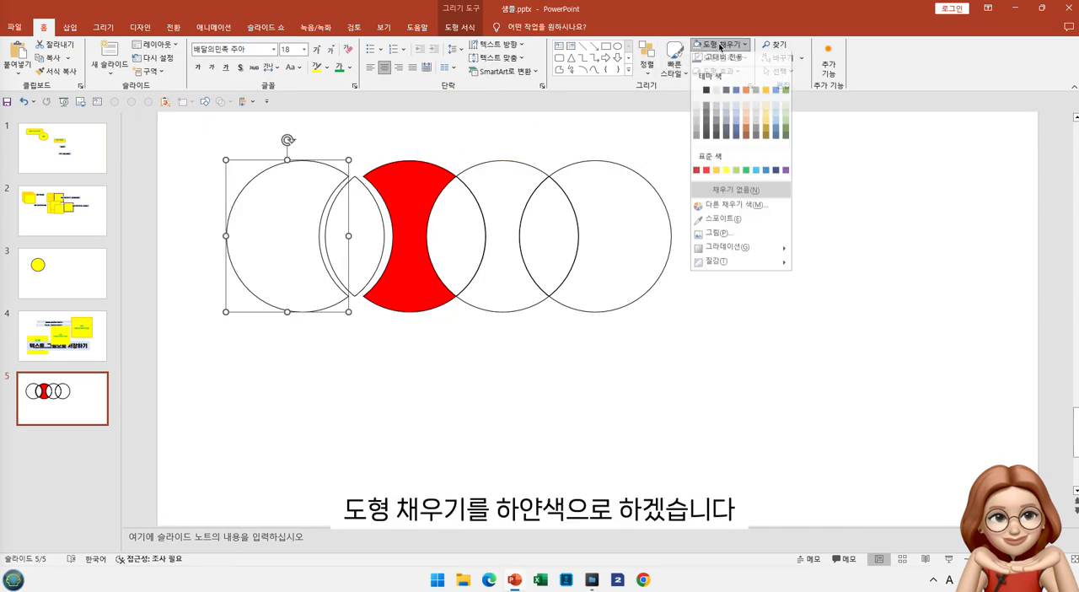
{"action": "left_click", "coordinate": [698, 100]}
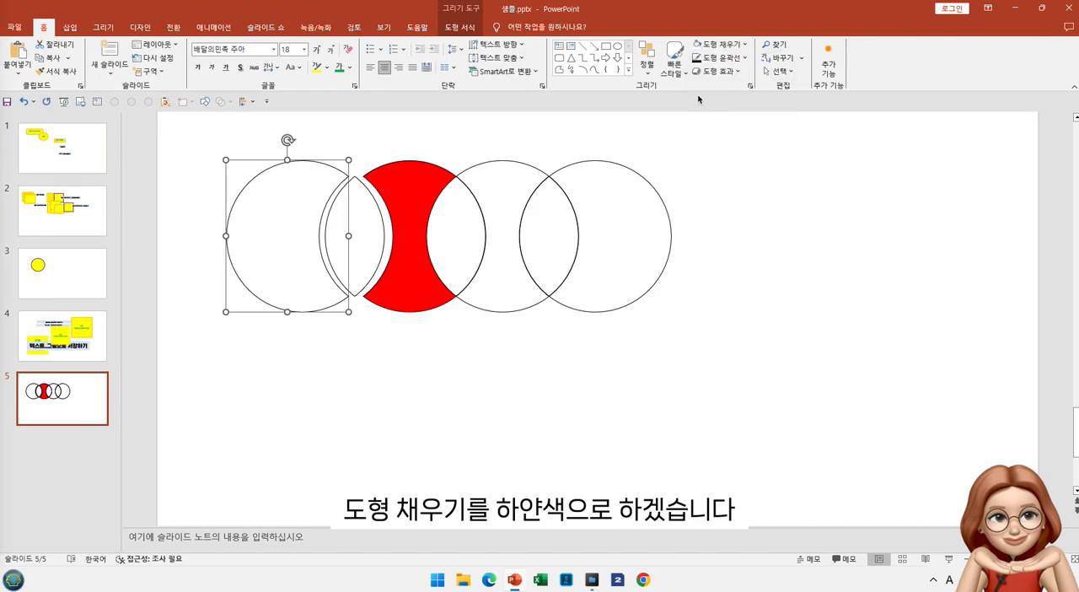
Fill the overlap piece between the leftmost circle and the red piece with pink from the additional fill colors
{"action": "left_click_drag", "start_coordinate": [385, 233], "coordinate": [387, 230]}
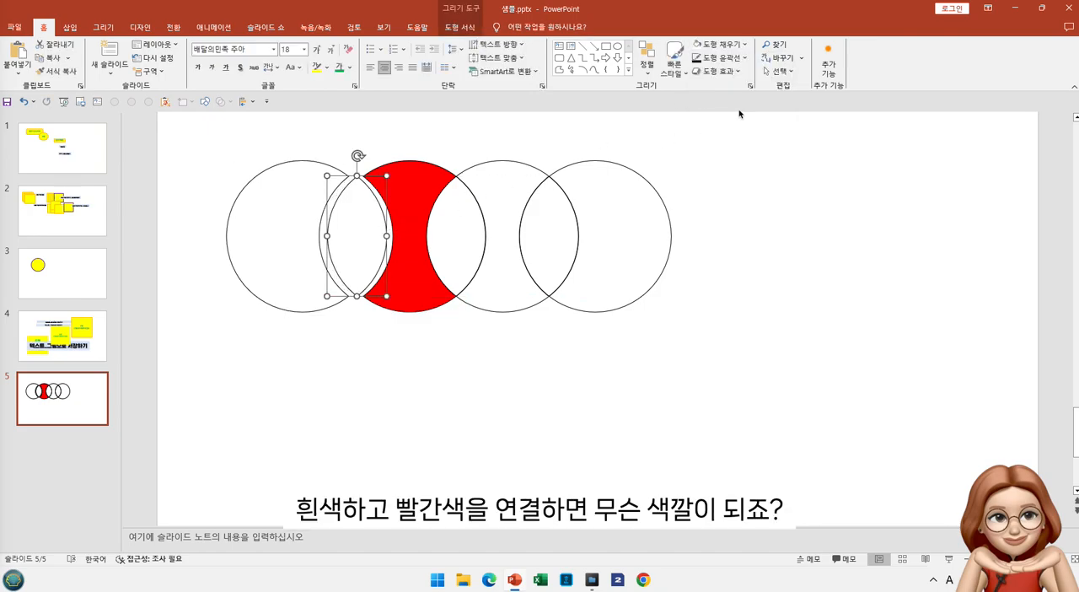
{"action": "left_click", "coordinate": [746, 48]}
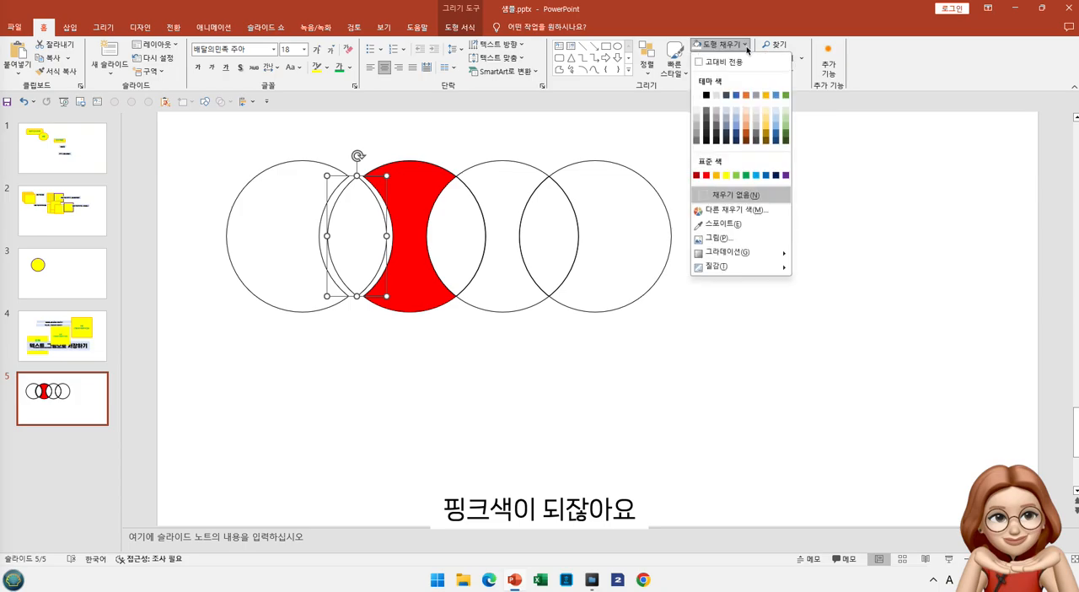
{"action": "left_click", "coordinate": [732, 210]}
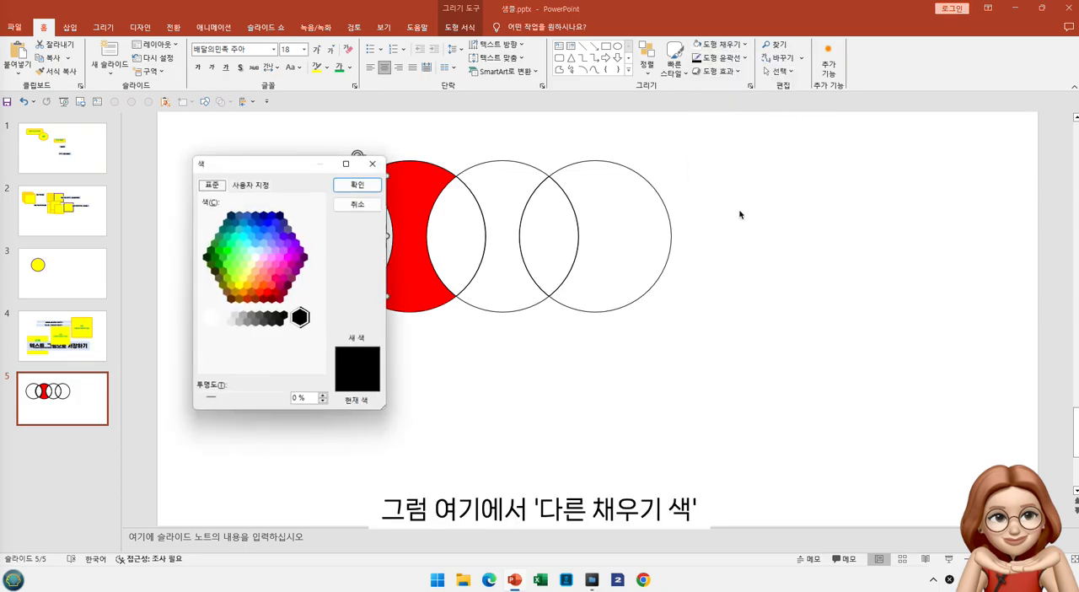
{"action": "left_click", "coordinate": [264, 271]}
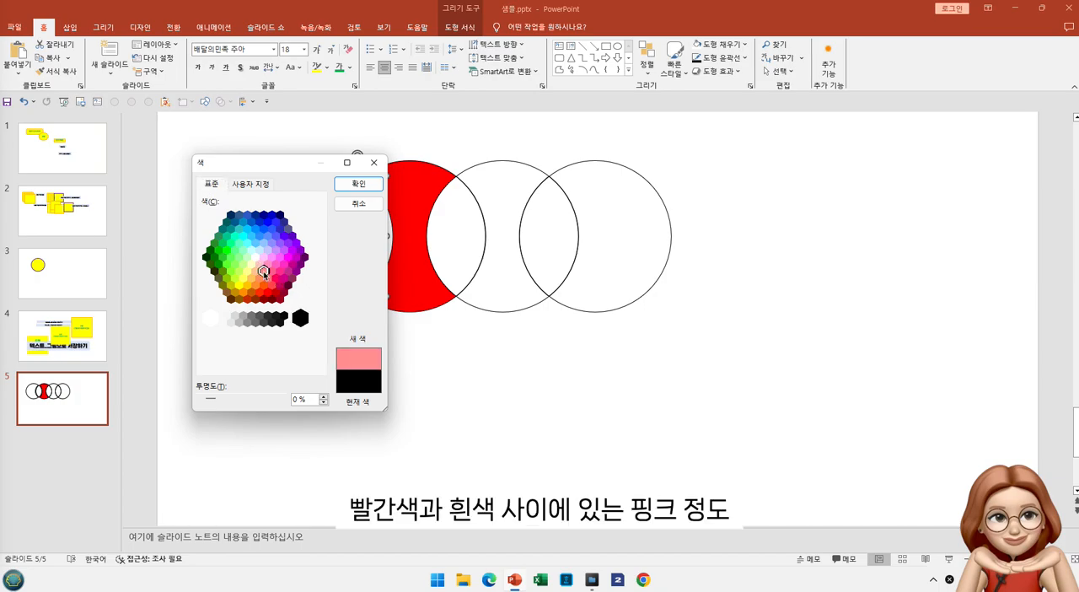
{"action": "double_click", "coordinate": [270, 273]}
{"action": "left_click", "coordinate": [358, 345]}
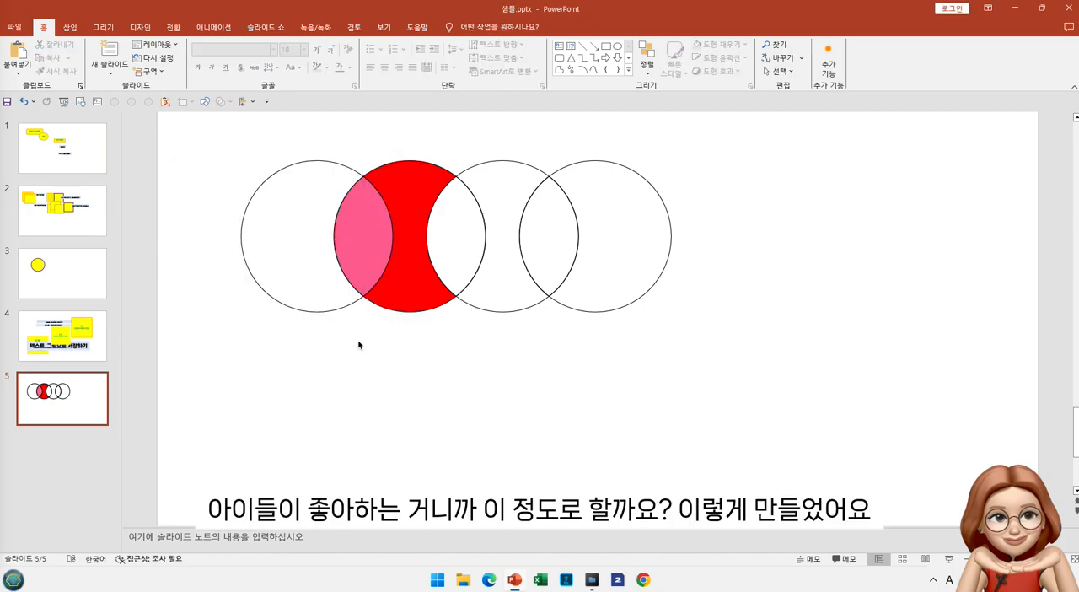
Fill the third circle's middle piece with the standard yellow
{"action": "left_click", "coordinate": [406, 274]}
{"action": "left_click", "coordinate": [483, 262]}
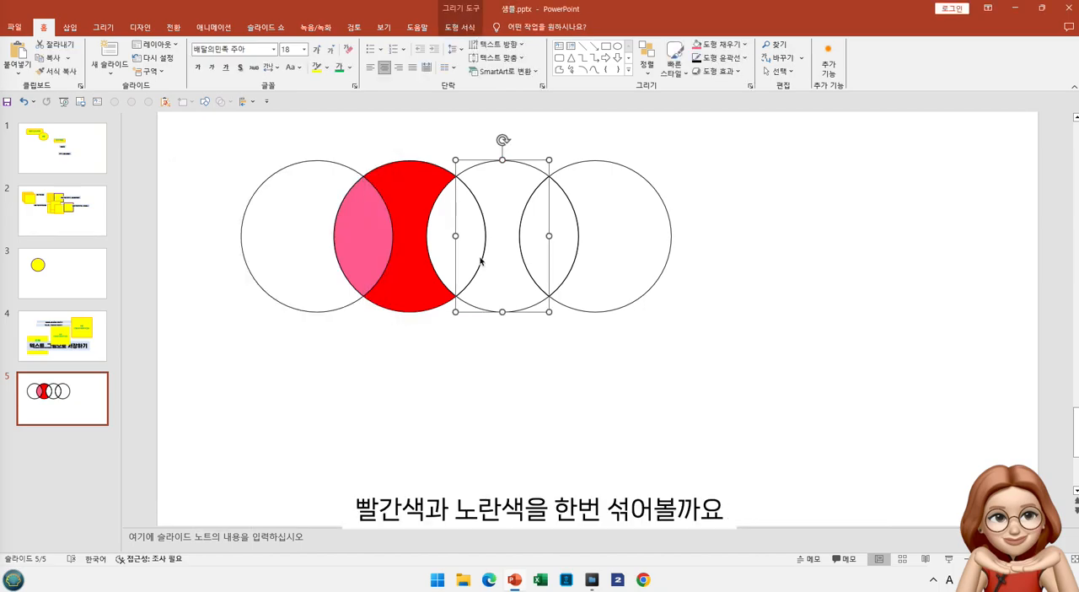
{"action": "left_click", "coordinate": [509, 292]}
{"action": "left_click", "coordinate": [497, 309]}
{"action": "left_click", "coordinate": [743, 47]}
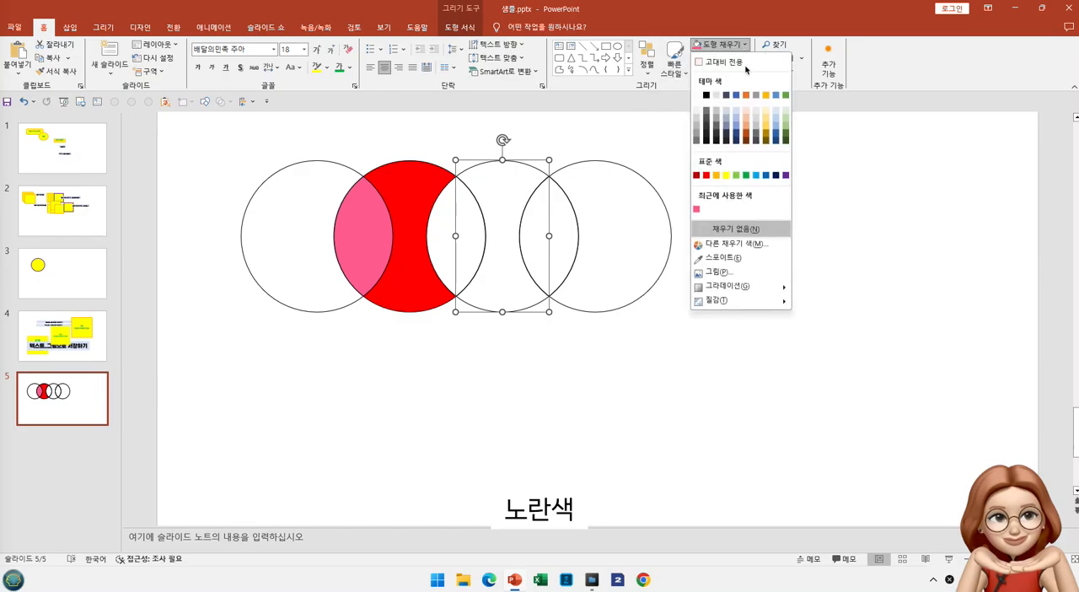
{"action": "left_click", "coordinate": [725, 176]}
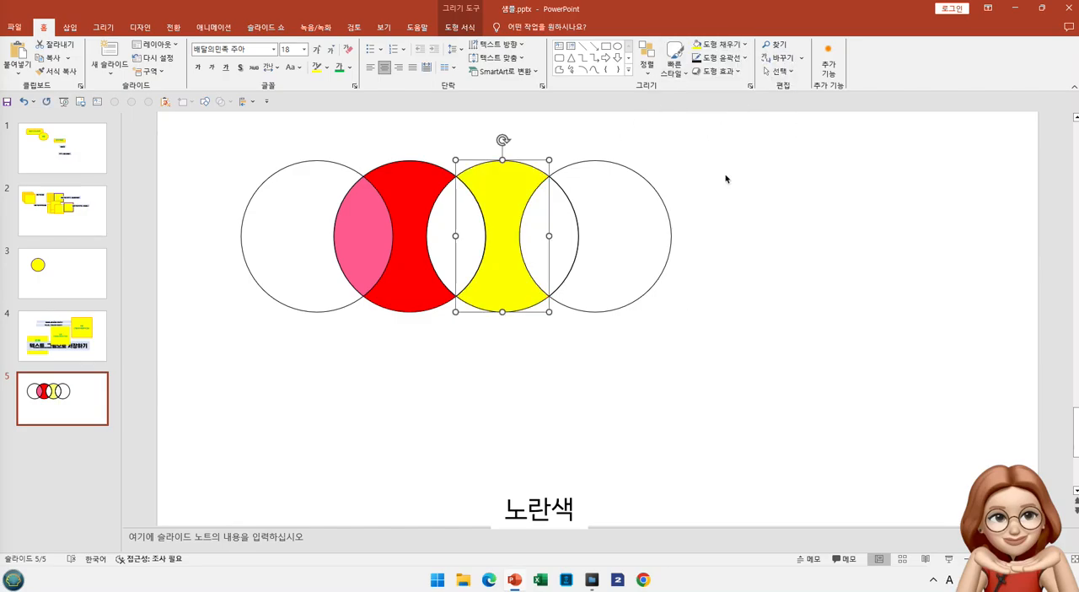
Move the yellow piece, both overlap pieces beside it and the rightmost circle piece together to the right, away from the red piece
{"action": "left_click", "coordinate": [440, 220]}
{"action": "left_click", "coordinate": [459, 180]}
{"action": "left_click", "coordinate": [447, 194]}
{"action": "left_click", "coordinate": [480, 272]}
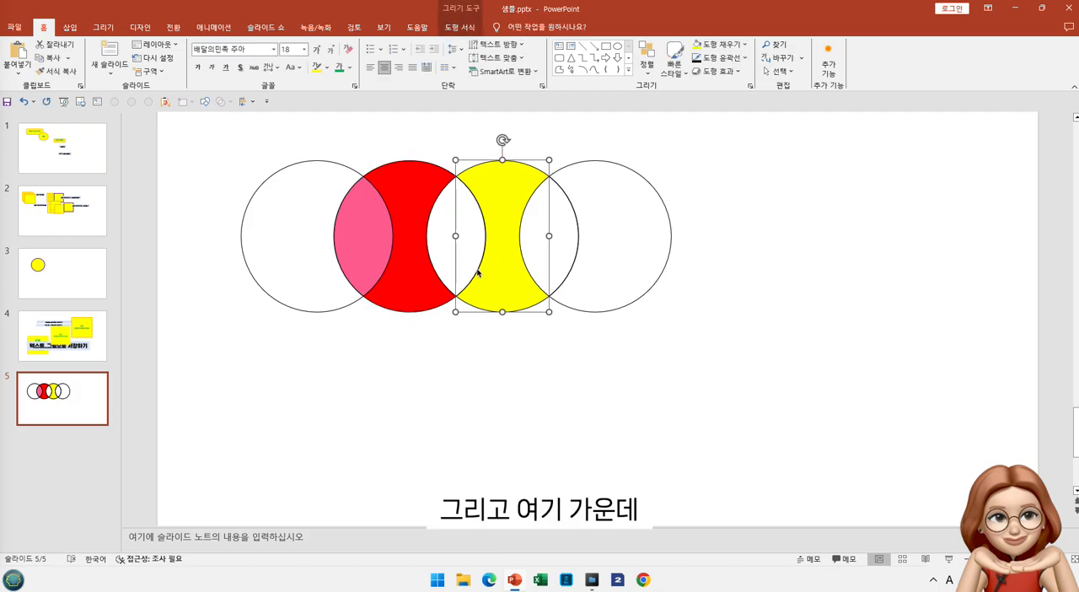
{"action": "left_click", "coordinate": [458, 275]}
{"action": "left_click_drag", "start_coordinate": [421, 121], "coordinate": [581, 405]}
{"action": "left_click_drag", "start_coordinate": [507, 174], "coordinate": [548, 175]}
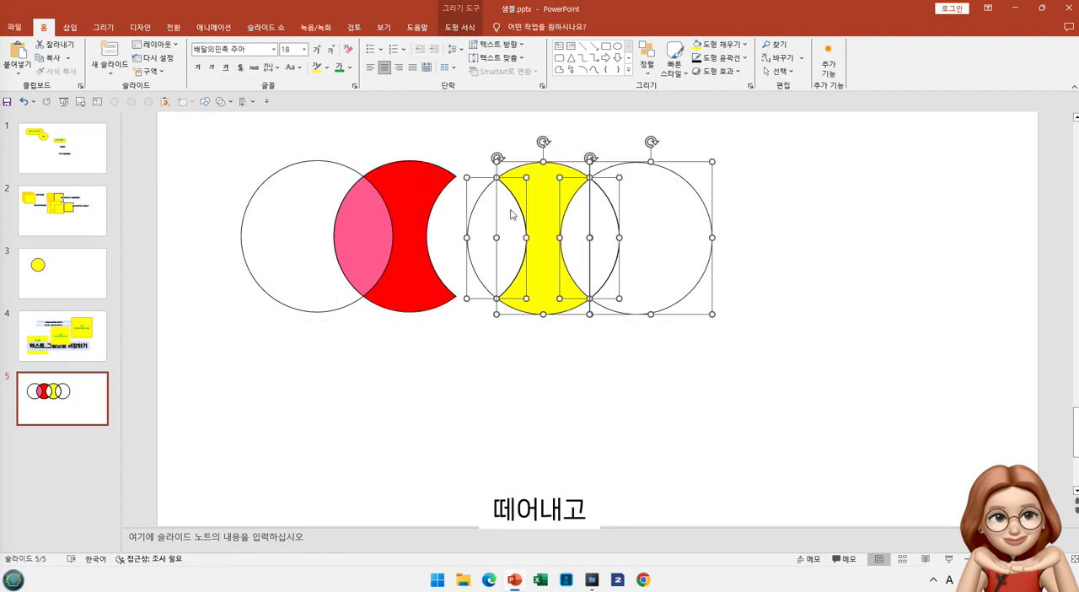
{"action": "left_click", "coordinate": [489, 284]}
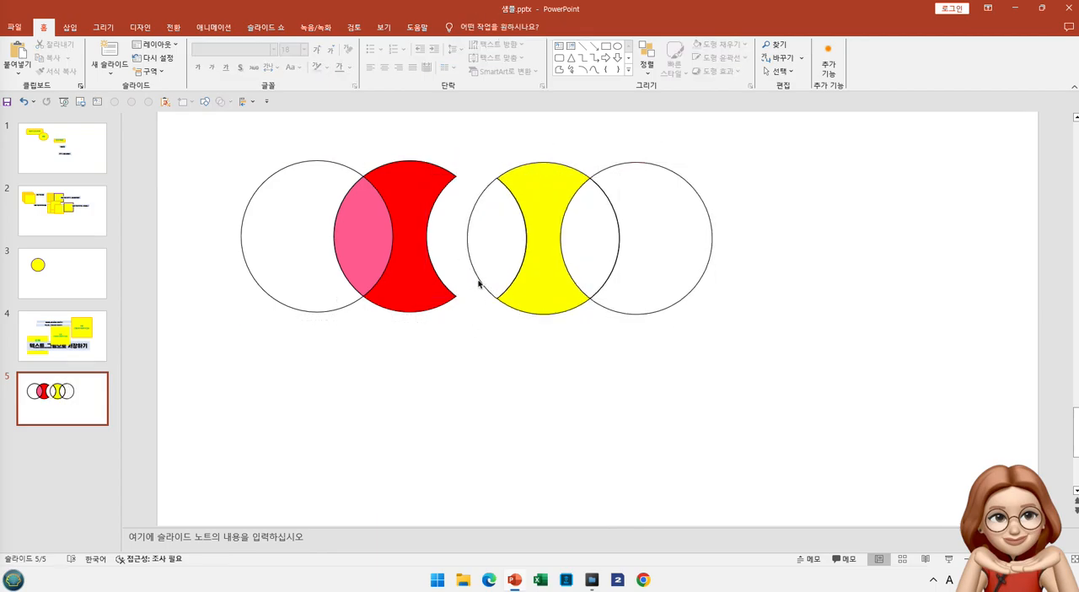
Center the overlap piece in the gap between the red and yellow pieces and fill it with orange
{"action": "left_click", "coordinate": [478, 284]}
{"action": "left_click_drag", "start_coordinate": [477, 286], "coordinate": [461, 291]}
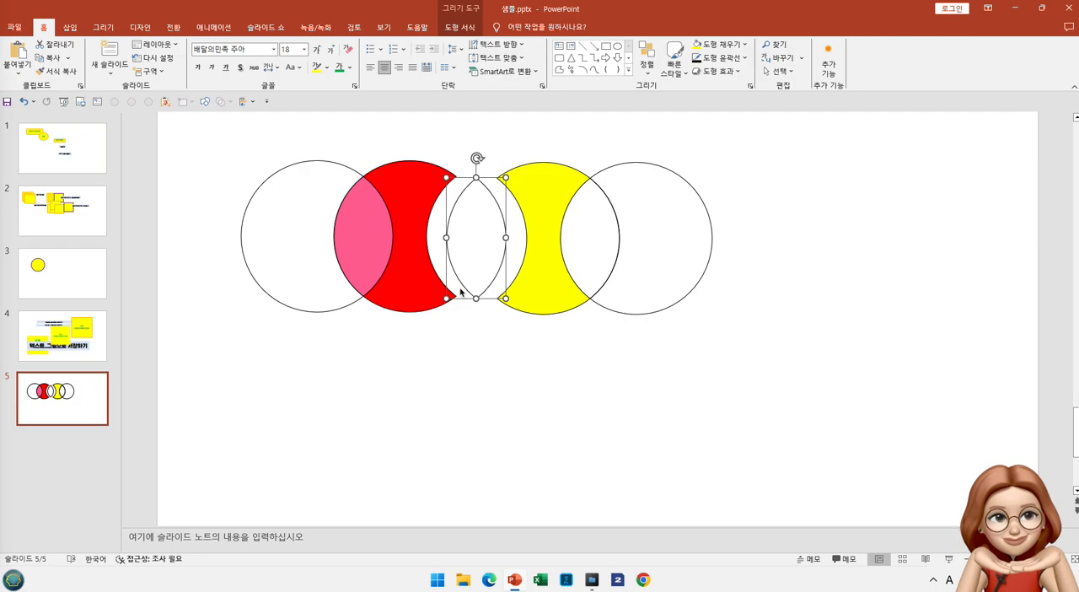
{"action": "left_click", "coordinate": [745, 45]}
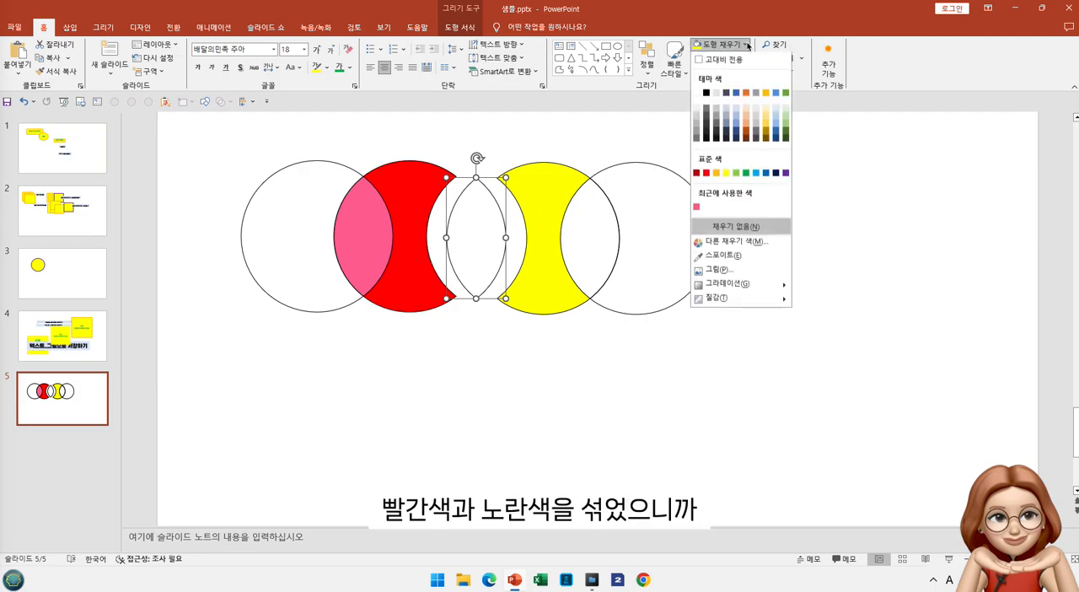
{"action": "left_click", "coordinate": [717, 176]}
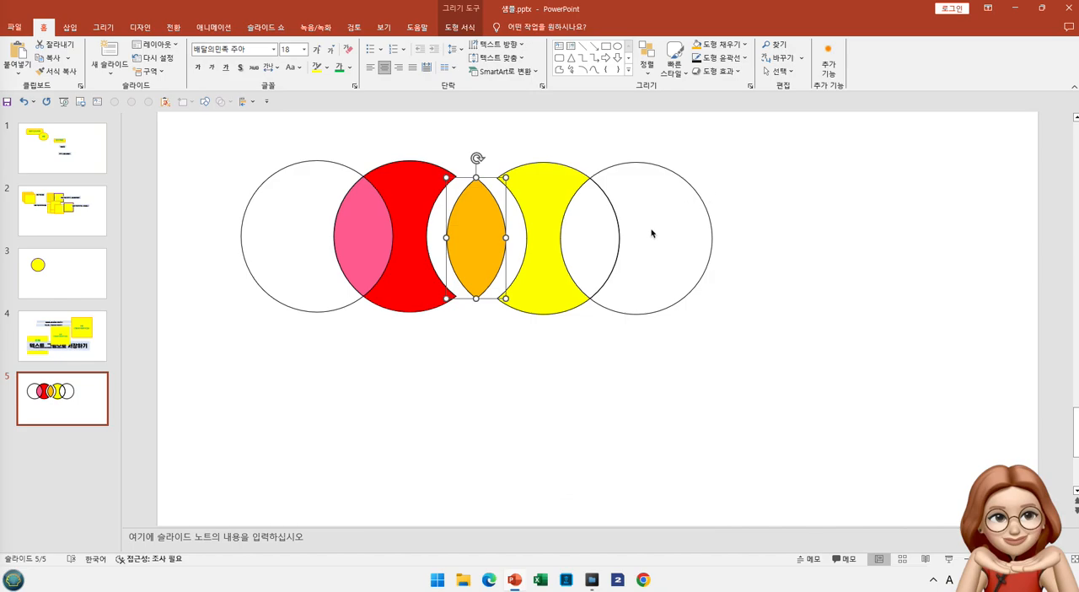
Fill the rightmost circle piece with the standard blue and shift it slightly right, away from its overlap piece
{"action": "left_click", "coordinate": [692, 192]}
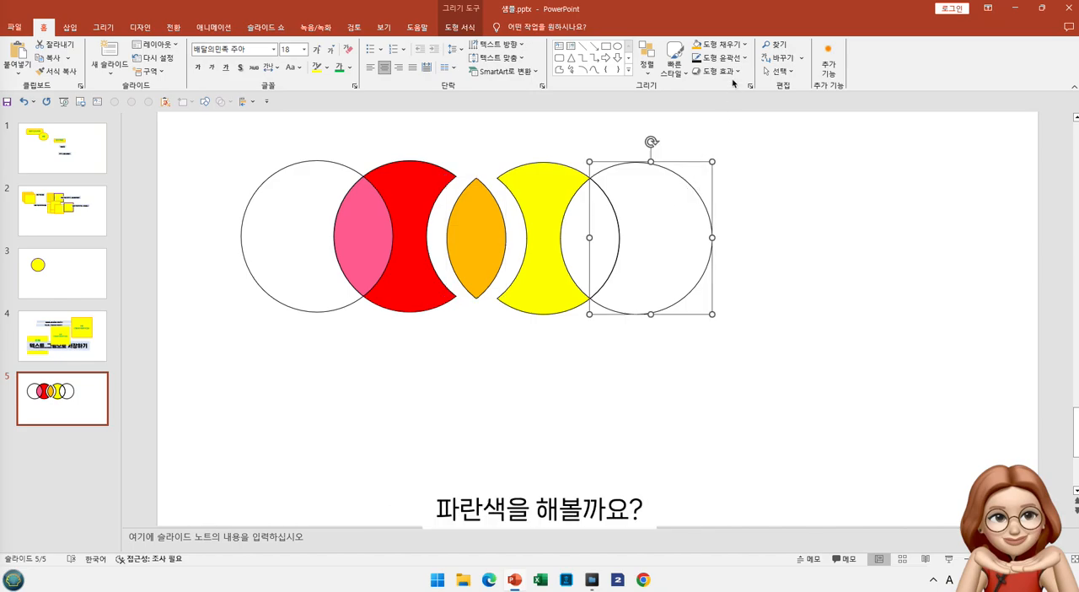
{"action": "left_click", "coordinate": [743, 44]}
{"action": "left_click", "coordinate": [766, 174]}
Center the last overlap piece between the yellow and blue pieces and fill it with light green
{"action": "left_click", "coordinate": [600, 250]}
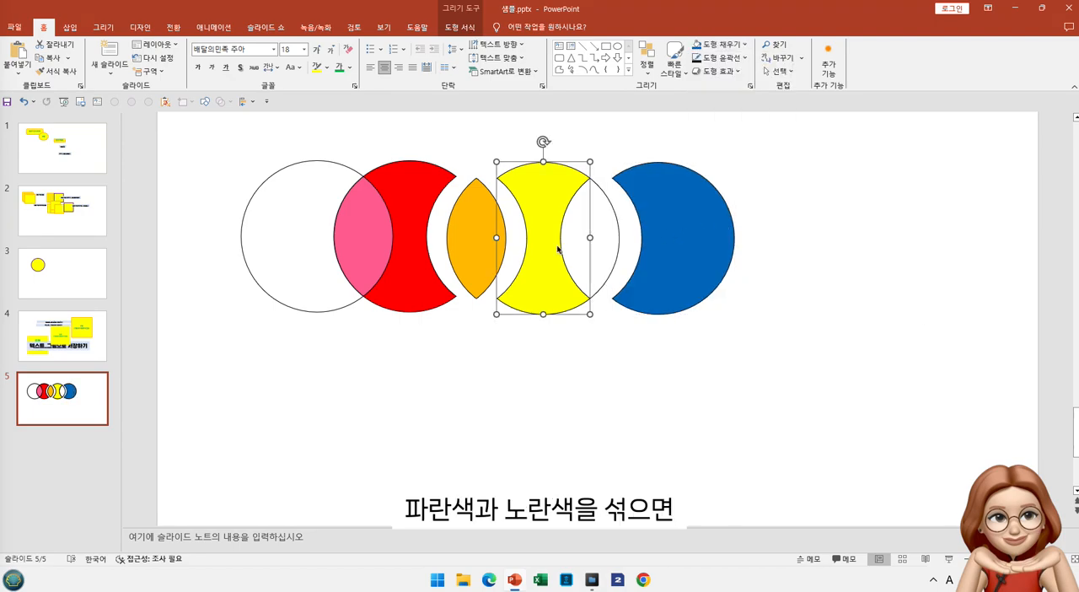
{"action": "left_click", "coordinate": [622, 251]}
{"action": "left_click", "coordinate": [619, 251]}
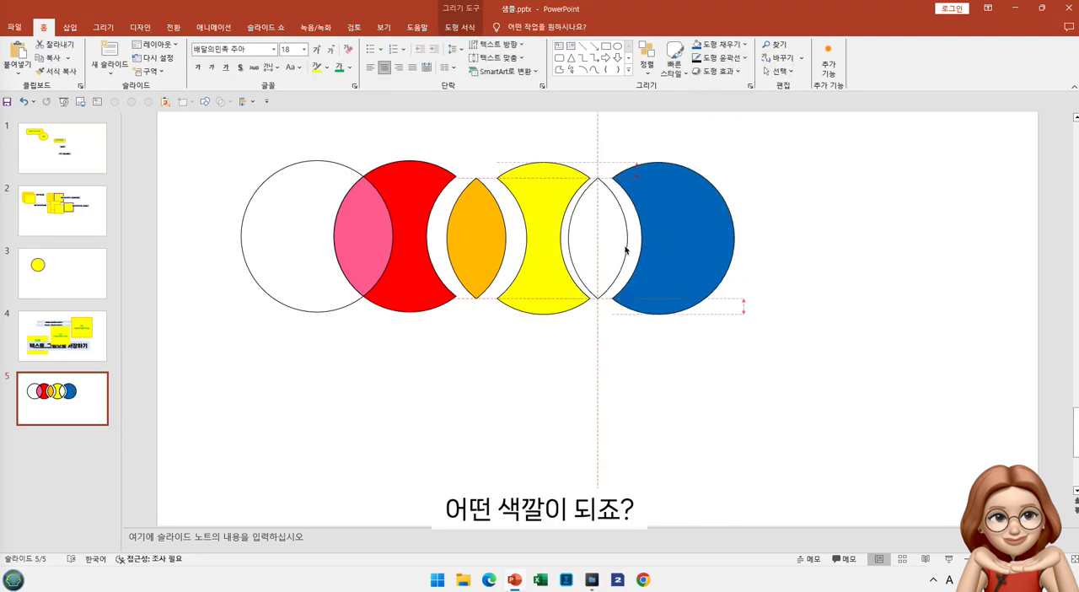
{"action": "left_click", "coordinate": [744, 46]}
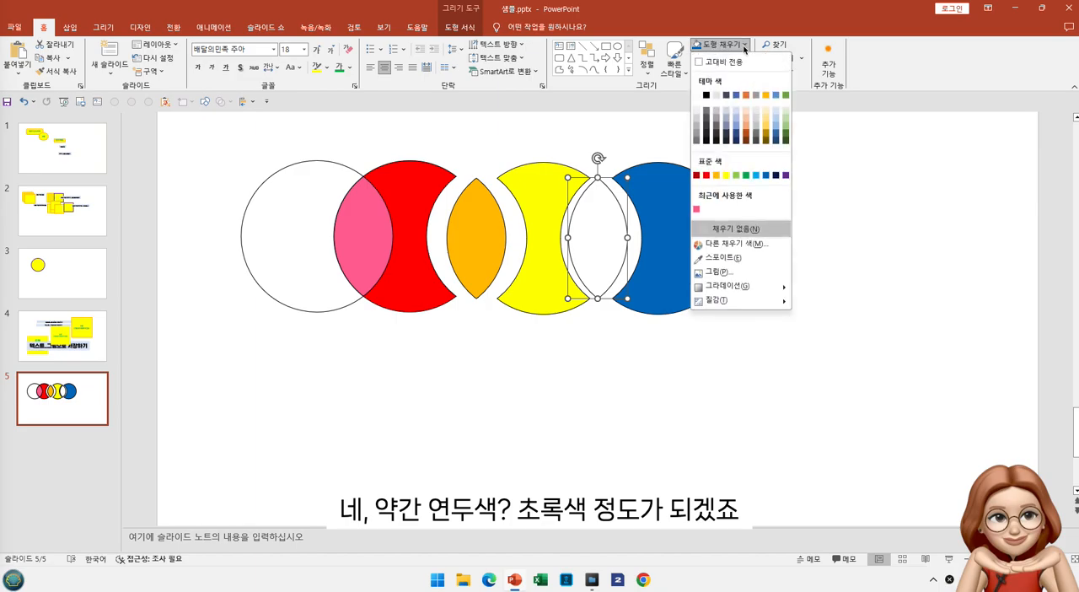
{"action": "left_click", "coordinate": [735, 174]}
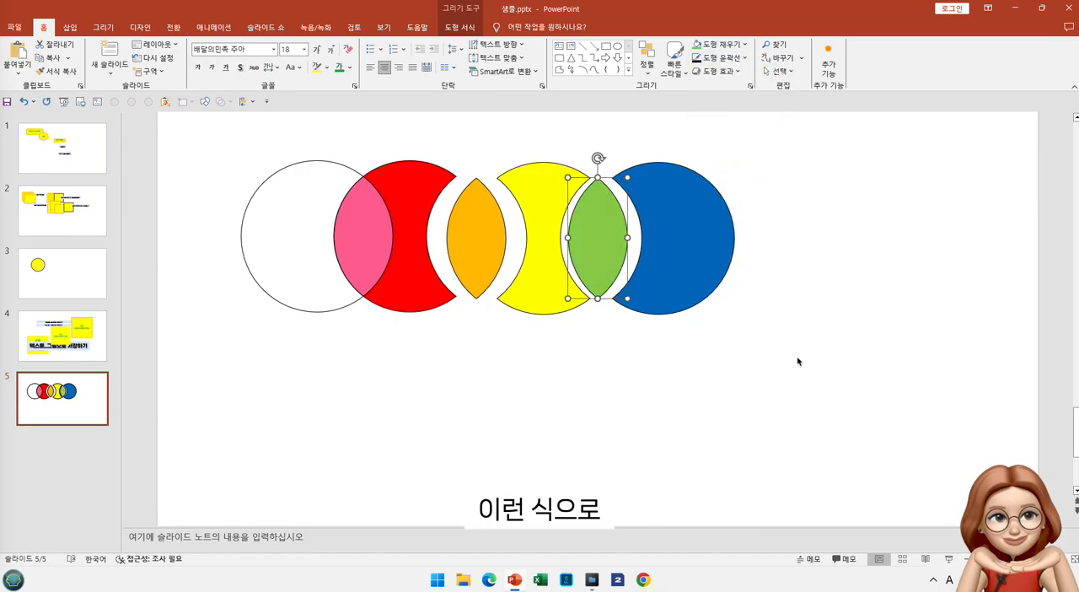
{"action": "left_click", "coordinate": [797, 361]}
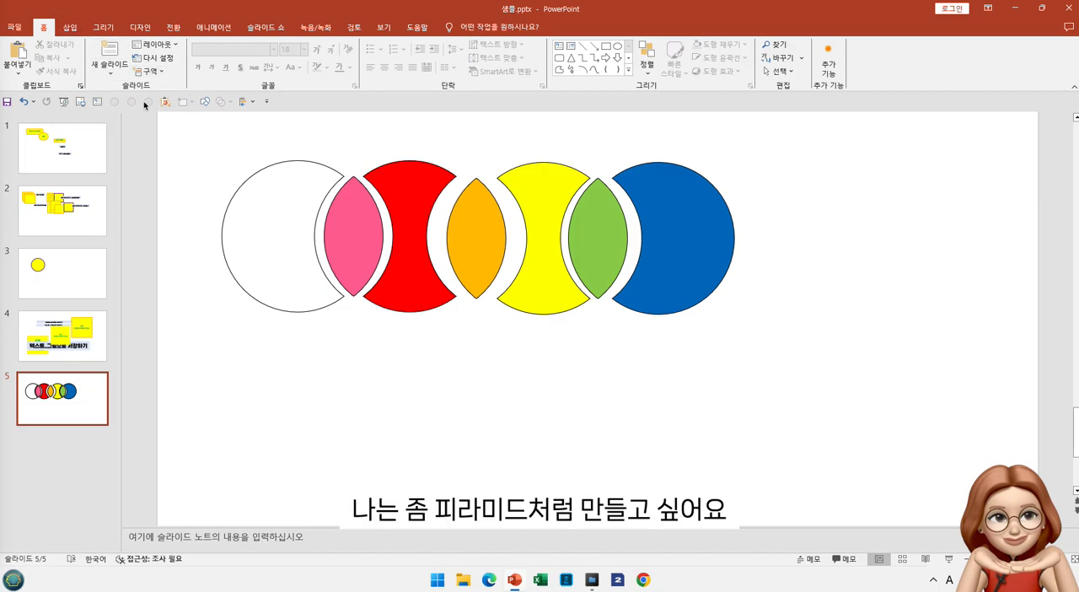
Draw a circle about 3.94 cm in diameter in the empty area to the right of the blue piece
{"action": "left_click", "coordinate": [204, 105]}
{"action": "left_click", "coordinate": [268, 121]}
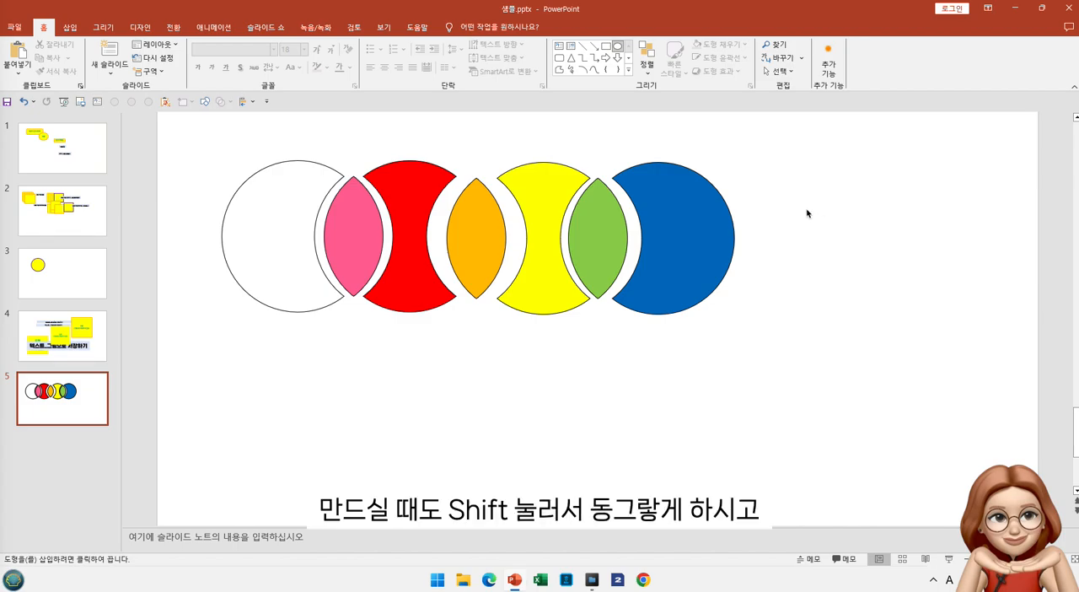
{"action": "left_click_drag", "start_coordinate": [806, 213], "coordinate": [888, 313]}
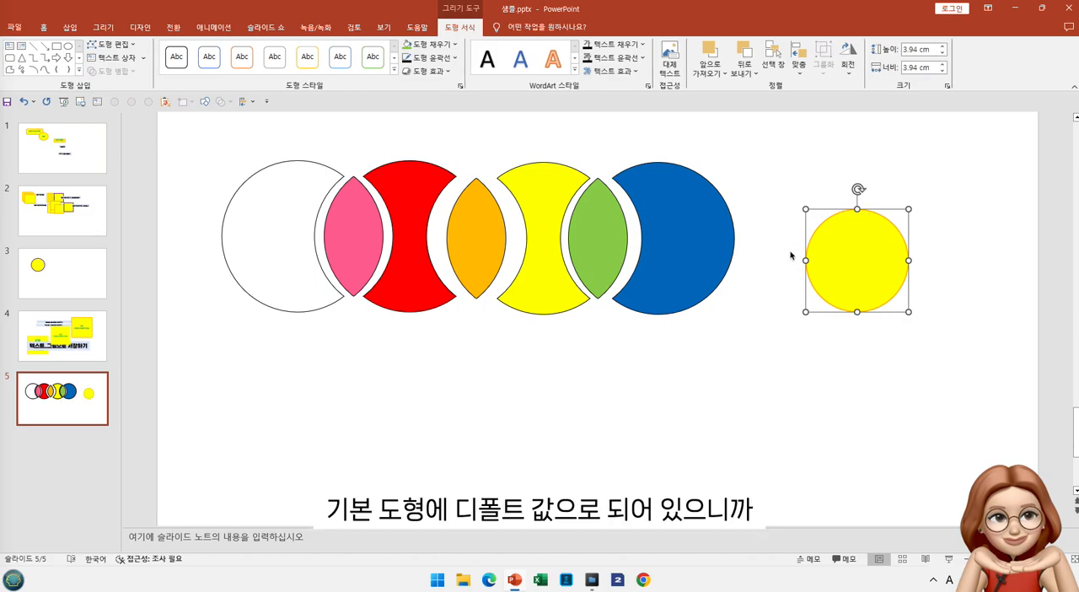
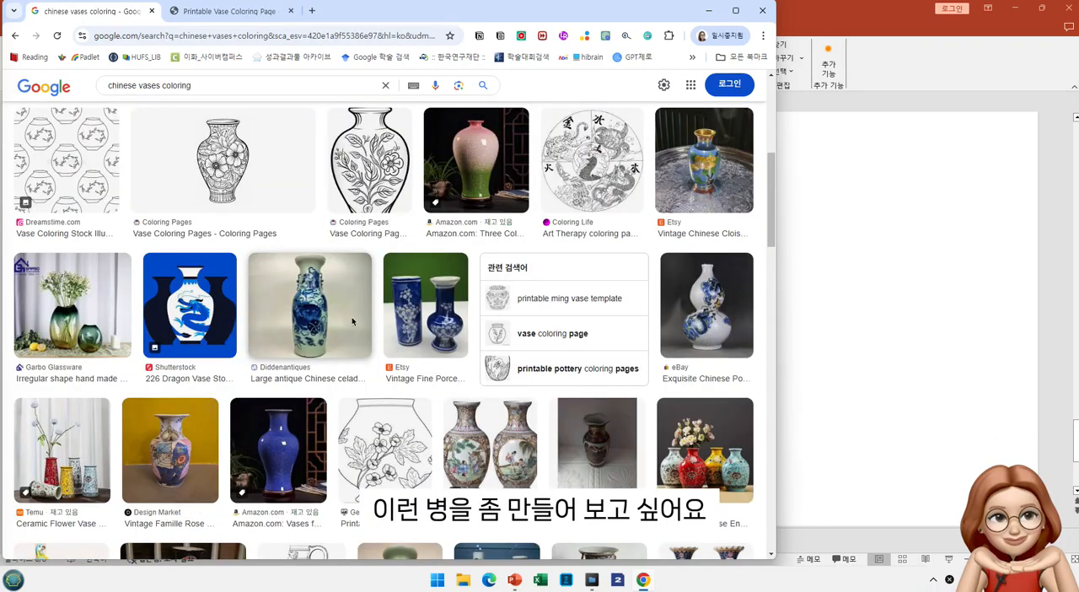
Look through the Chinese vase image results and search Google Images for "chinese vases coloring pages"
{"action": "scroll", "coordinate": [367, 344], "scroll_direction": "down", "scroll_amount": 3}
{"action": "scroll", "coordinate": [367, 343], "scroll_direction": "down", "scroll_amount": 8}
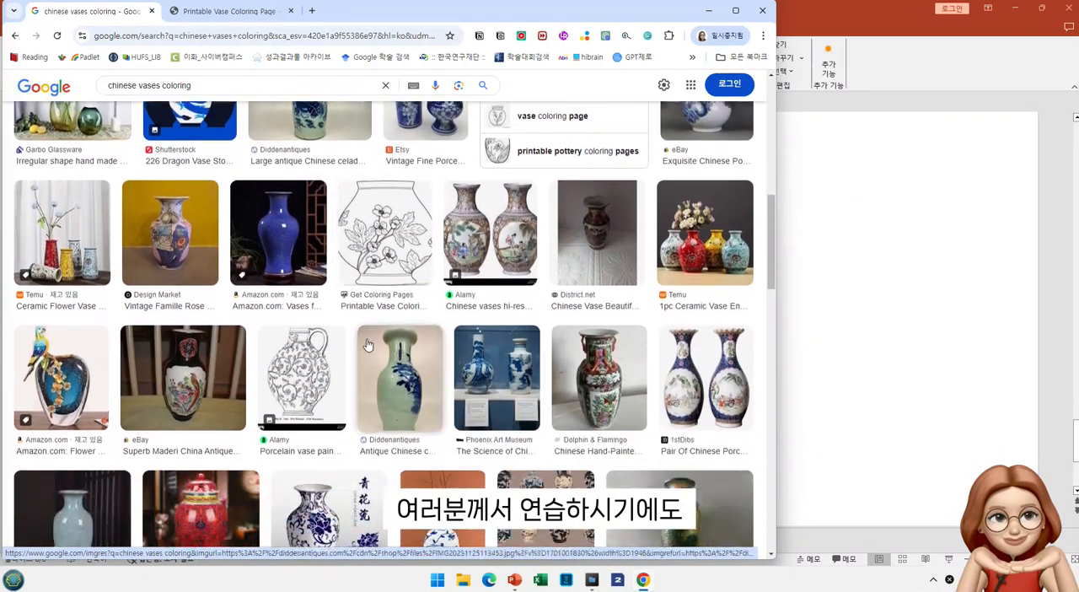
{"action": "scroll", "coordinate": [367, 344], "scroll_direction": "down", "scroll_amount": 1}
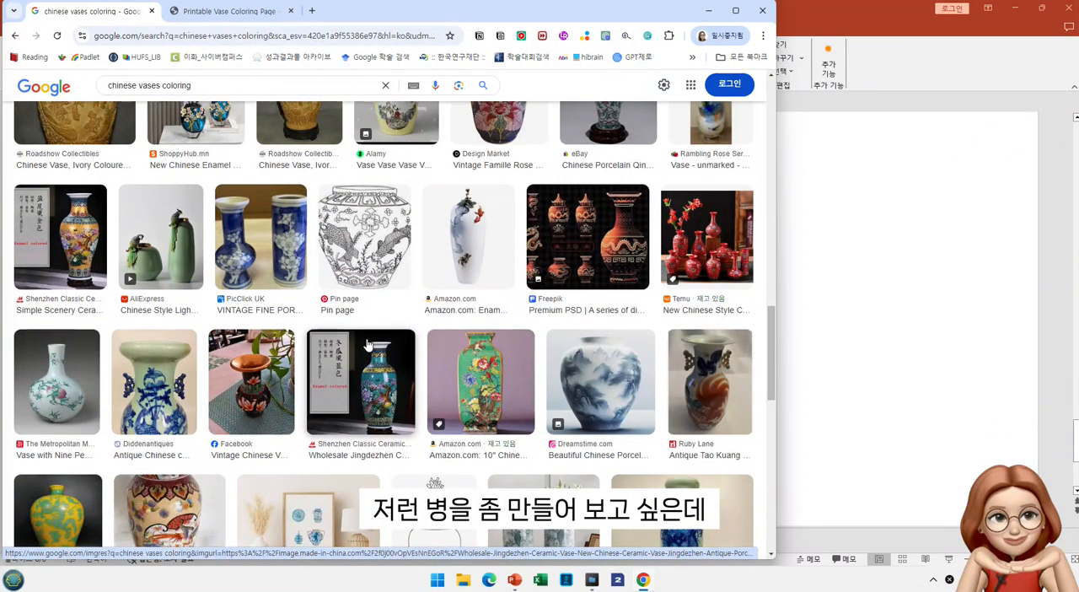
{"action": "scroll", "coordinate": [367, 344], "scroll_direction": "down", "scroll_amount": 5}
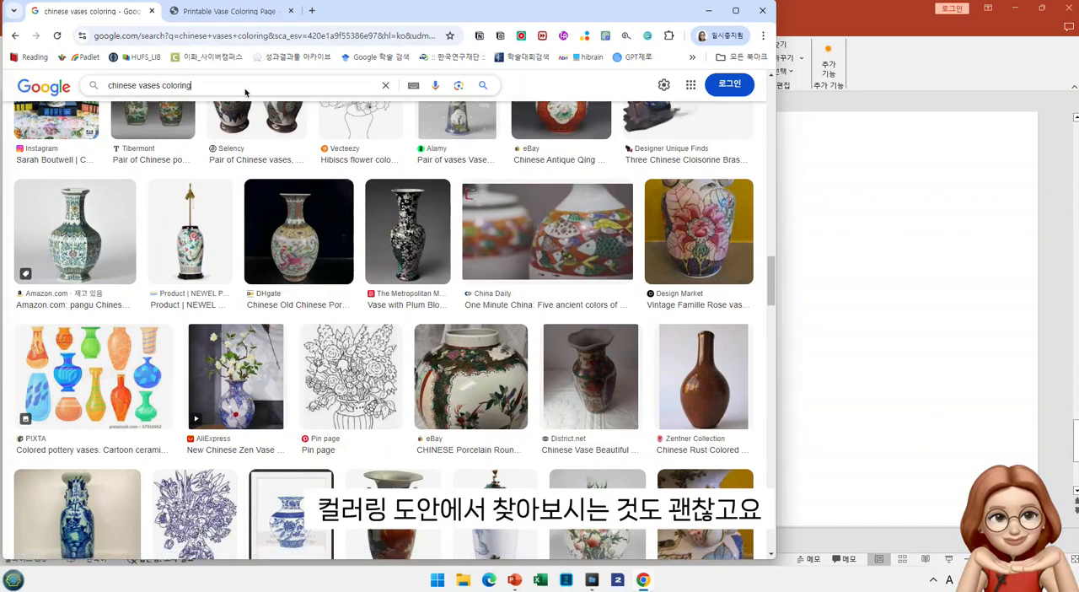
{"action": "type", "text": "pase"}
{"action": "key", "text": "Return"}
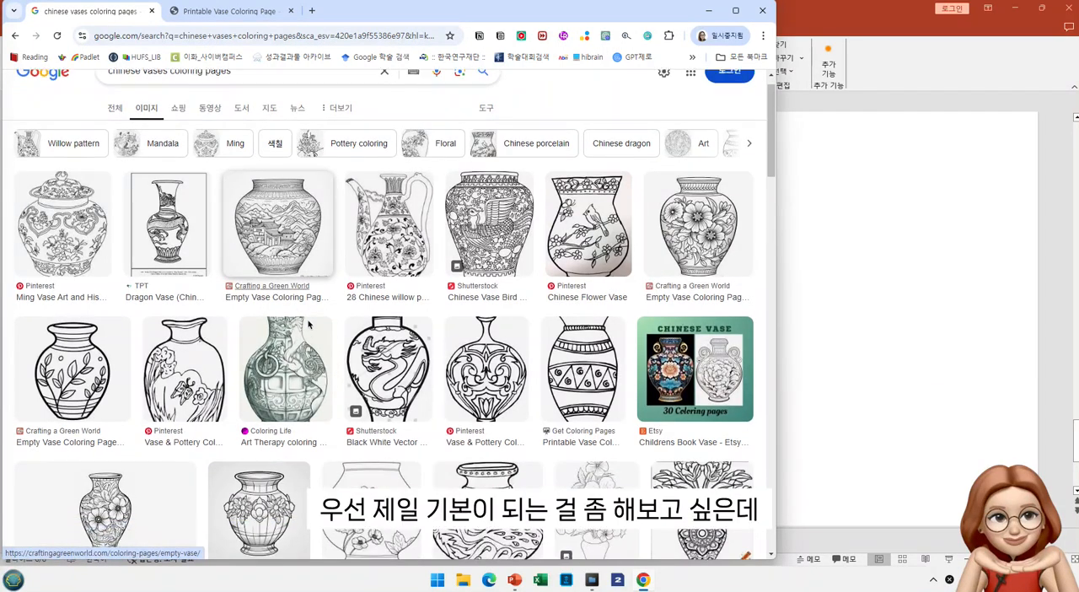
Capture the two-handled vase outline from the Super Coloring image result and place it in the left half of the blank PowerPoint slide
{"action": "scroll", "coordinate": [309, 323], "scroll_direction": "down", "scroll_amount": 2}
{"action": "scroll", "coordinate": [309, 324], "scroll_direction": "down", "scroll_amount": 3}
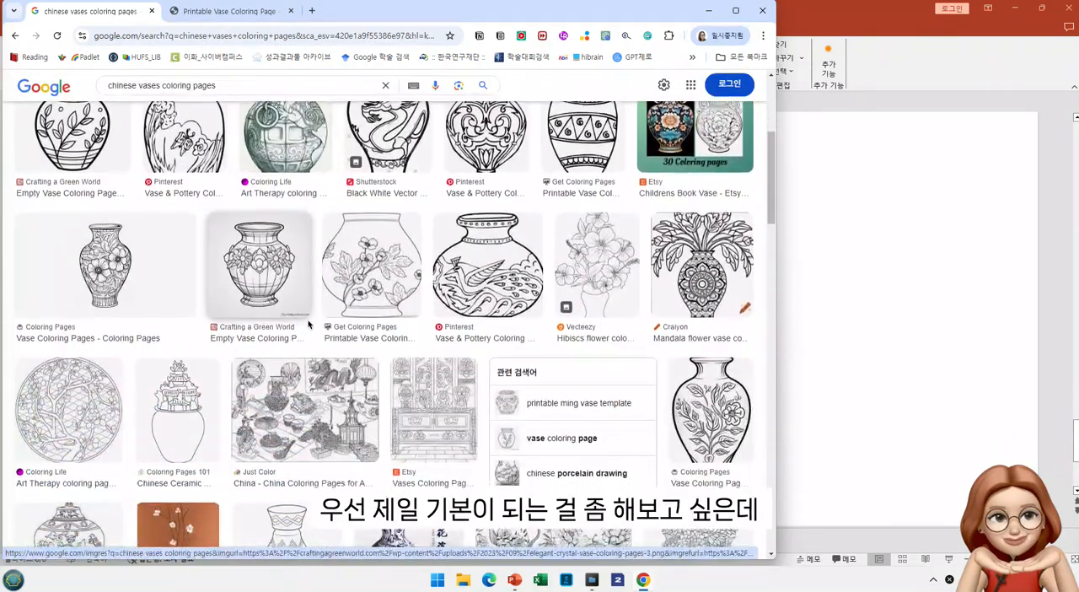
{"action": "scroll", "coordinate": [308, 323], "scroll_direction": "down", "scroll_amount": 3}
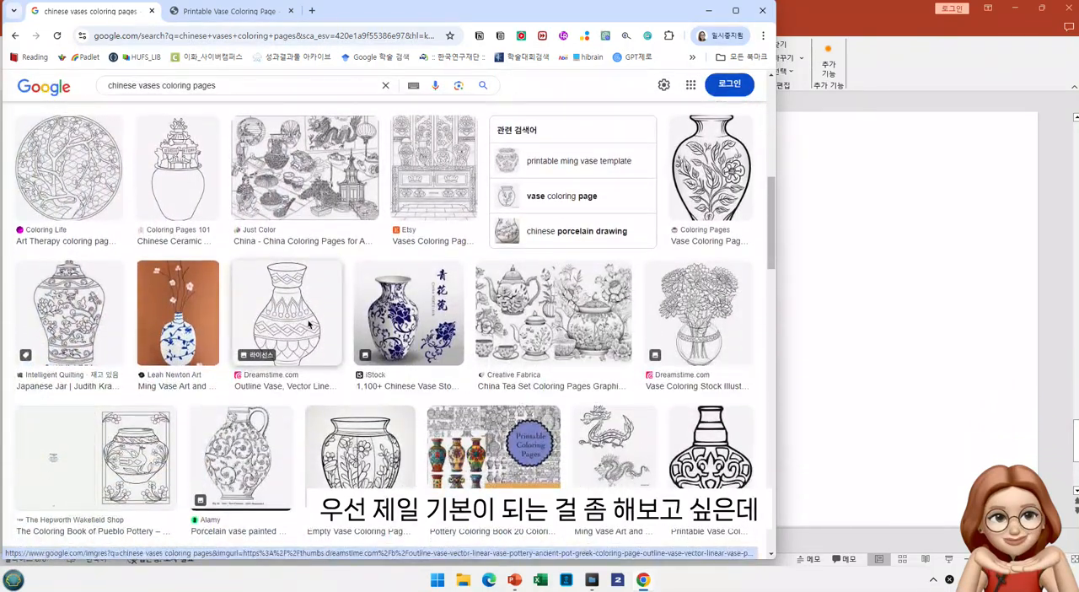
{"action": "scroll", "coordinate": [309, 323], "scroll_direction": "down", "scroll_amount": 10}
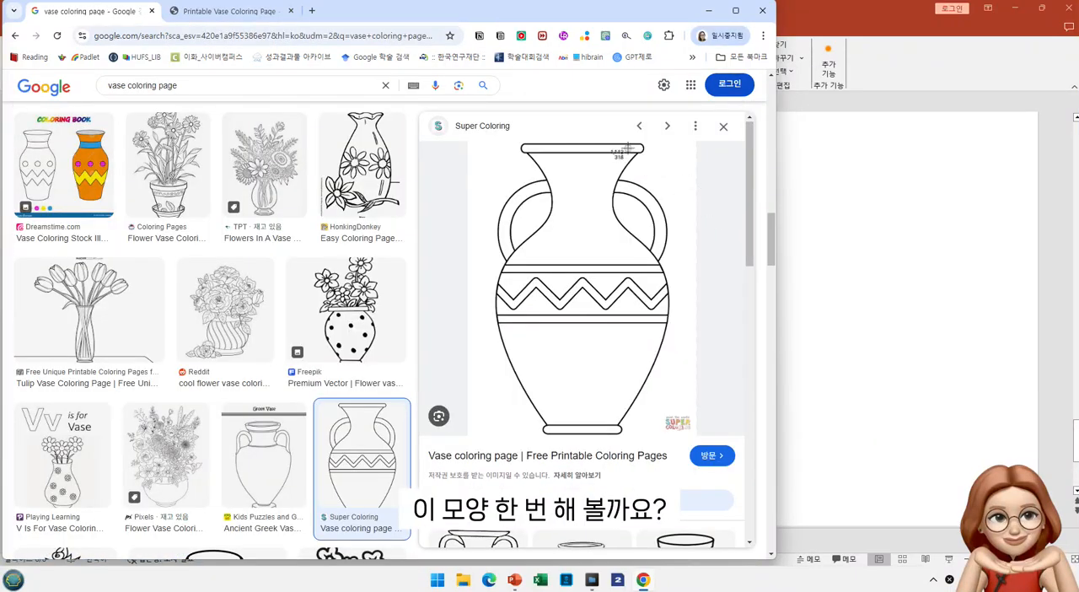
{"action": "left_click_drag", "start_coordinate": [468, 140], "coordinate": [698, 434]}
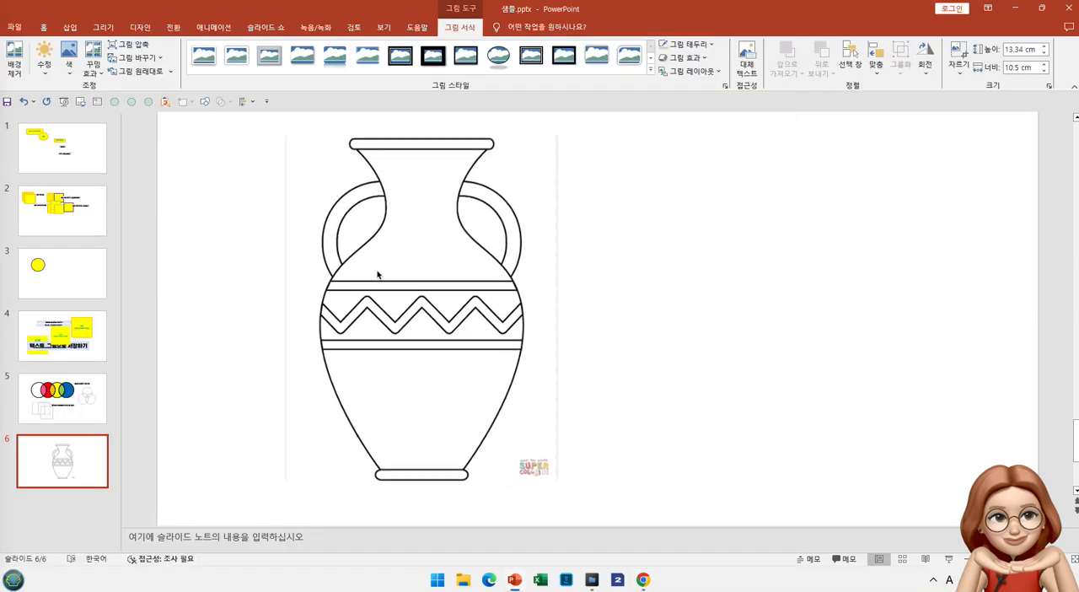
{"action": "left_click_drag", "start_coordinate": [381, 270], "coordinate": [317, 277]}
{"action": "left_click", "coordinate": [648, 261]}
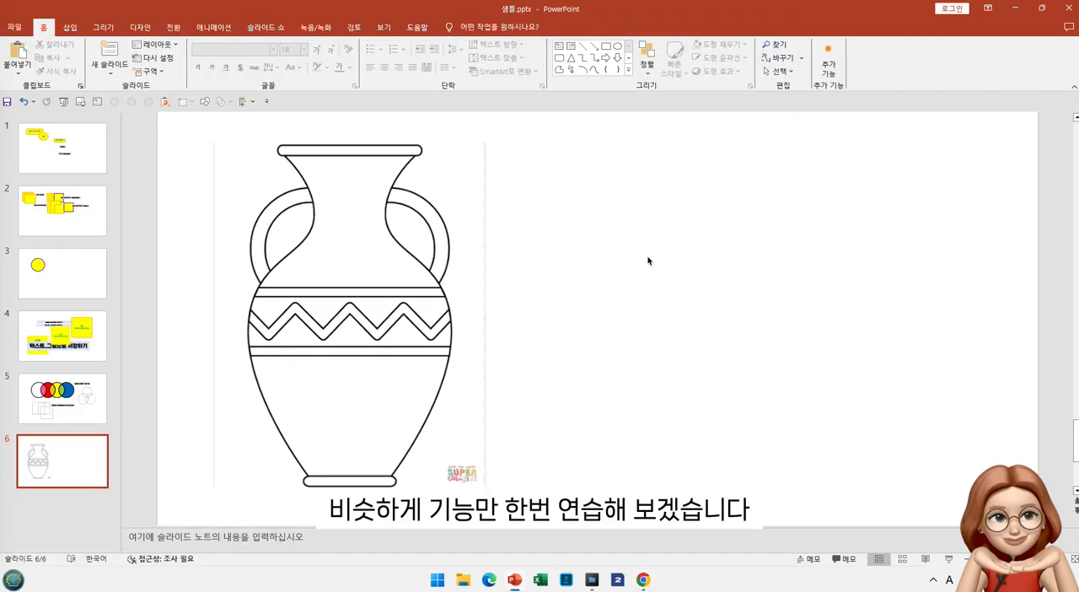
Duplicate the vase picture, crop the copy to its left half about 4.98 cm wide, and place it right of the original
{"action": "left_click", "coordinate": [388, 272]}
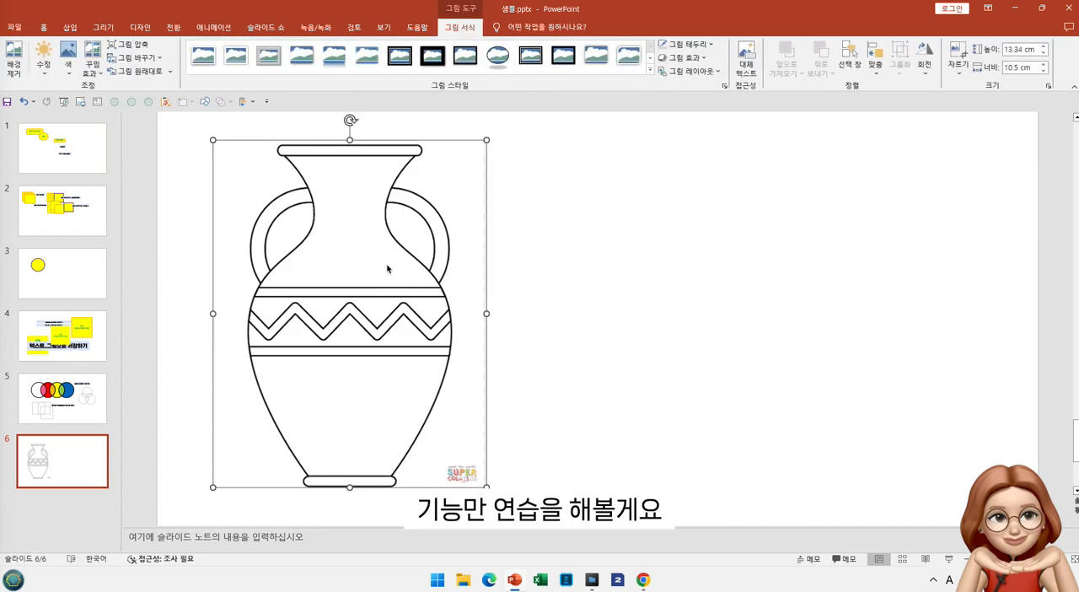
{"action": "key", "text": "ctrl+v"}
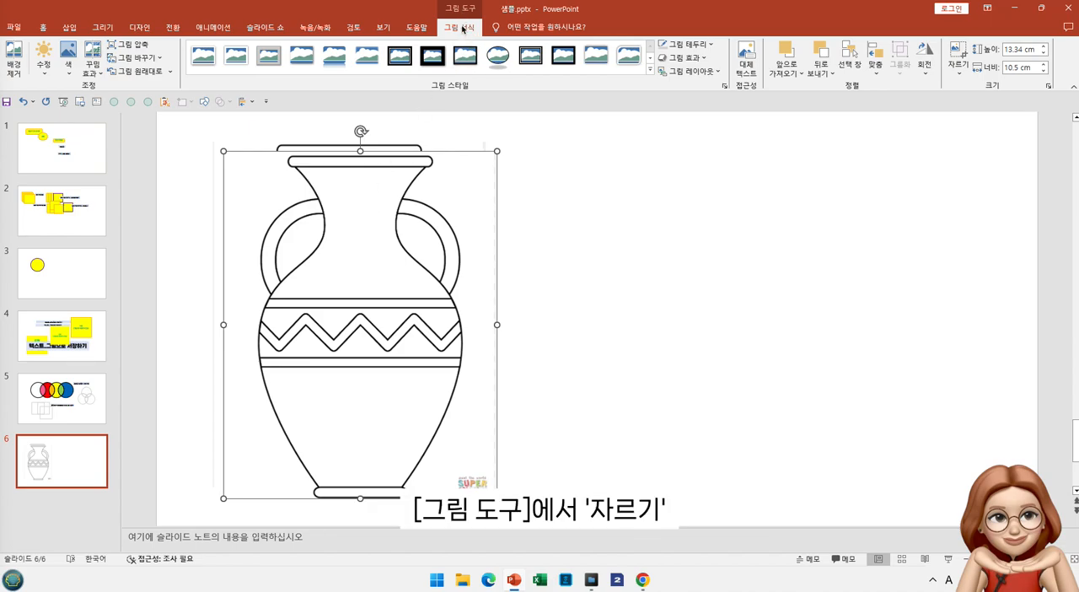
{"action": "left_click", "coordinate": [958, 70]}
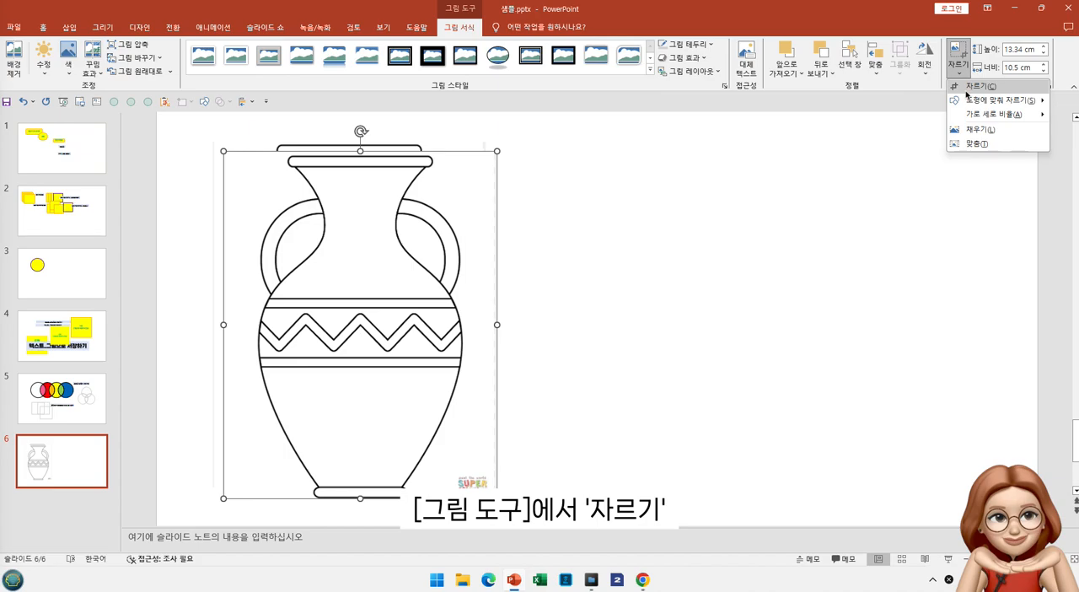
{"action": "left_click", "coordinate": [967, 94]}
{"action": "mouse_move", "coordinate": [495, 330]}
{"action": "left_mouse_down"}
{"action": "mouse_move", "coordinate": [354, 336]}
{"action": "mouse_move", "coordinate": [601, 323]}
{"action": "mouse_move", "coordinate": [583, 325]}
{"action": "left_mouse_up"}
{"action": "left_click", "coordinate": [585, 333]}
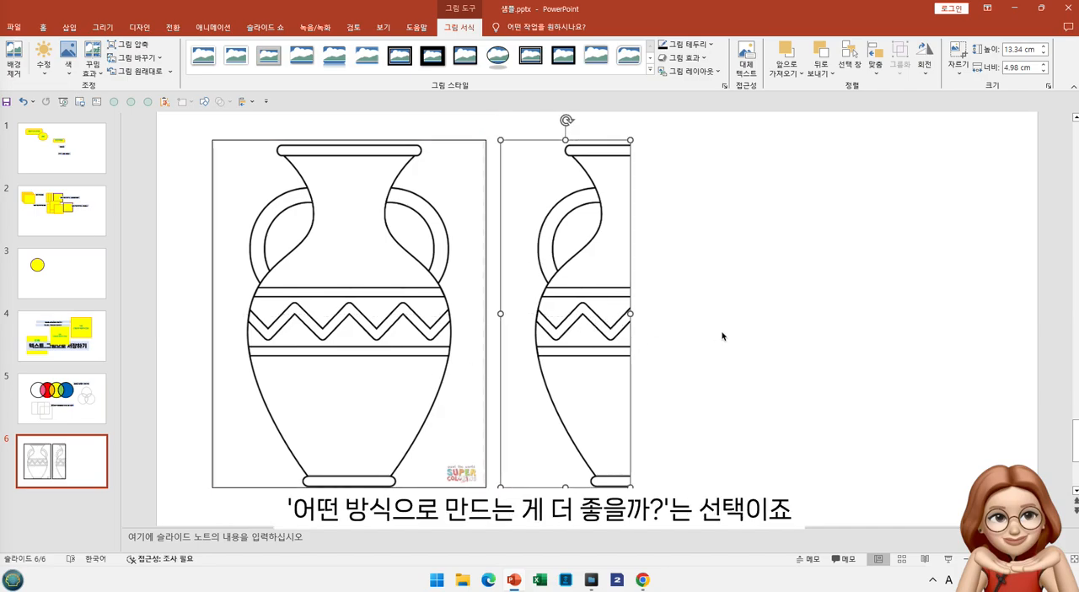
{"action": "left_click", "coordinate": [721, 335]}
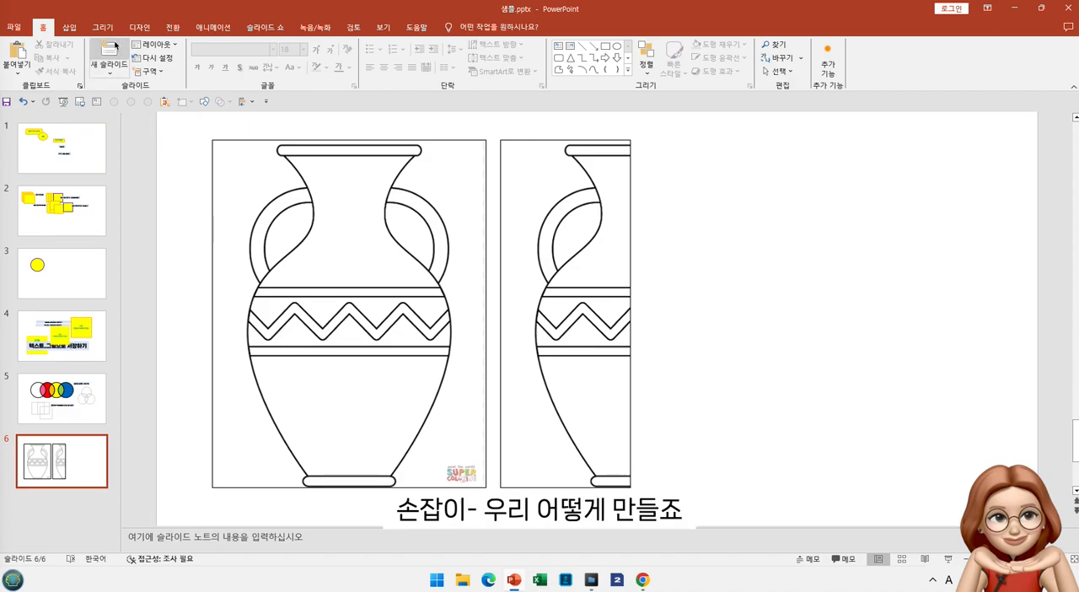
Draw a circle about 3.46 cm in diameter and fit it to the inner edge of the full vase's left handle
{"action": "left_click", "coordinate": [204, 101]}
{"action": "left_click", "coordinate": [266, 119]}
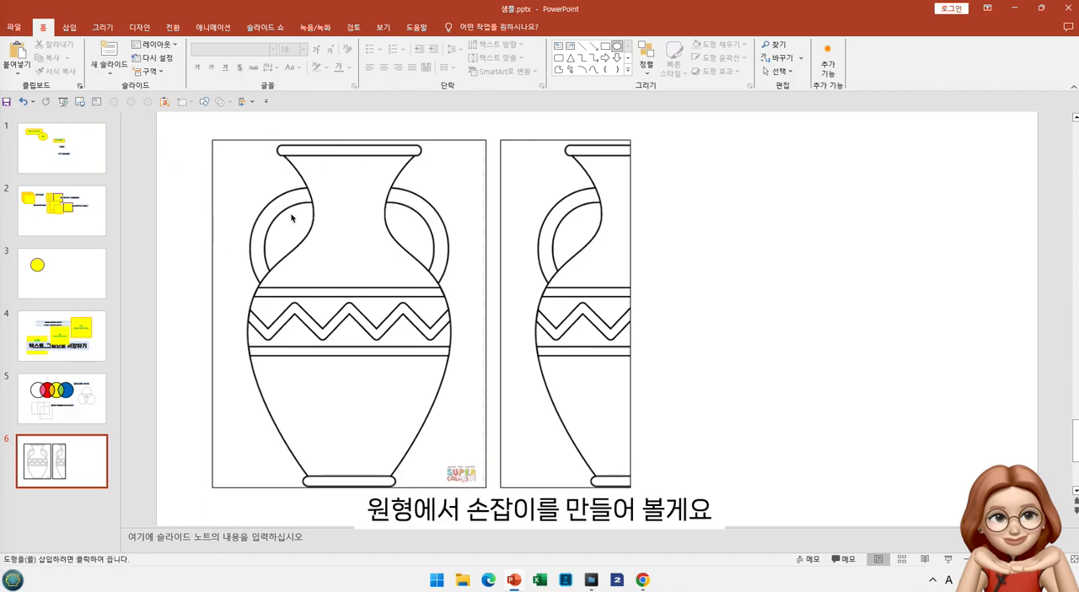
{"action": "left_click_drag", "start_coordinate": [286, 228], "coordinate": [368, 309]}
{"action": "left_click_drag", "start_coordinate": [317, 269], "coordinate": [306, 239]}
Duplicate the circle, enlarge the copy to the handle's outer edge concentrically, and bring the smaller circle in front of it
{"action": "key", "text": "ctrl+d"}
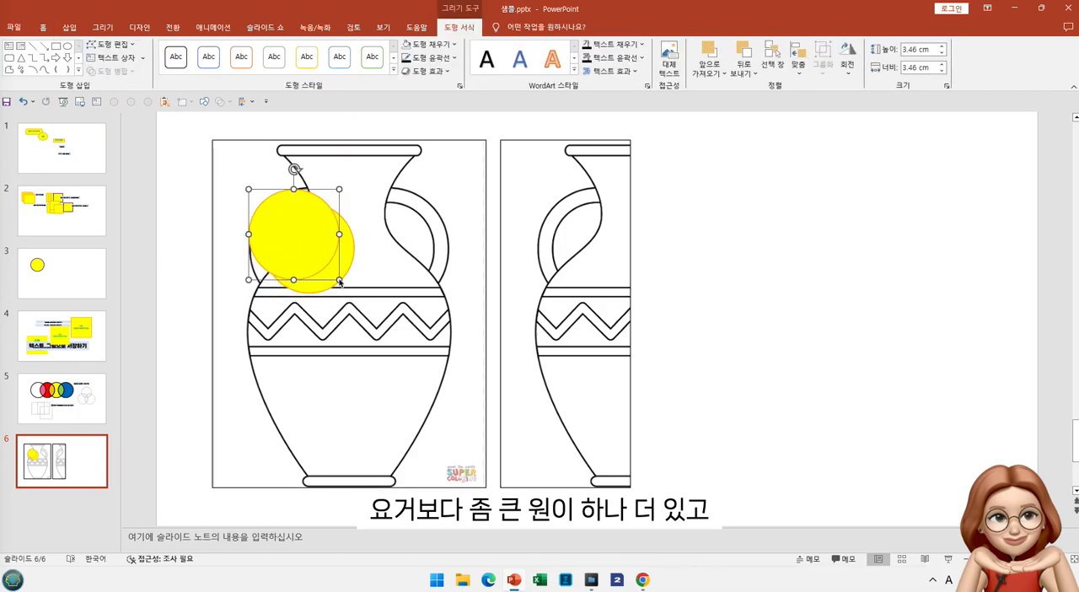
{"action": "left_click_drag", "start_coordinate": [341, 285], "coordinate": [368, 306]}
{"action": "left_click_drag", "start_coordinate": [326, 271], "coordinate": [303, 238]}
{"action": "key", "text": "ctrl+x"}
{"action": "key", "text": "ctrl+v"}
{"action": "left_click", "coordinate": [411, 196], "text": "shift"}
Fill the inner circle with white and group it with the larger yellow circle
{"action": "left_click", "coordinate": [347, 263]}
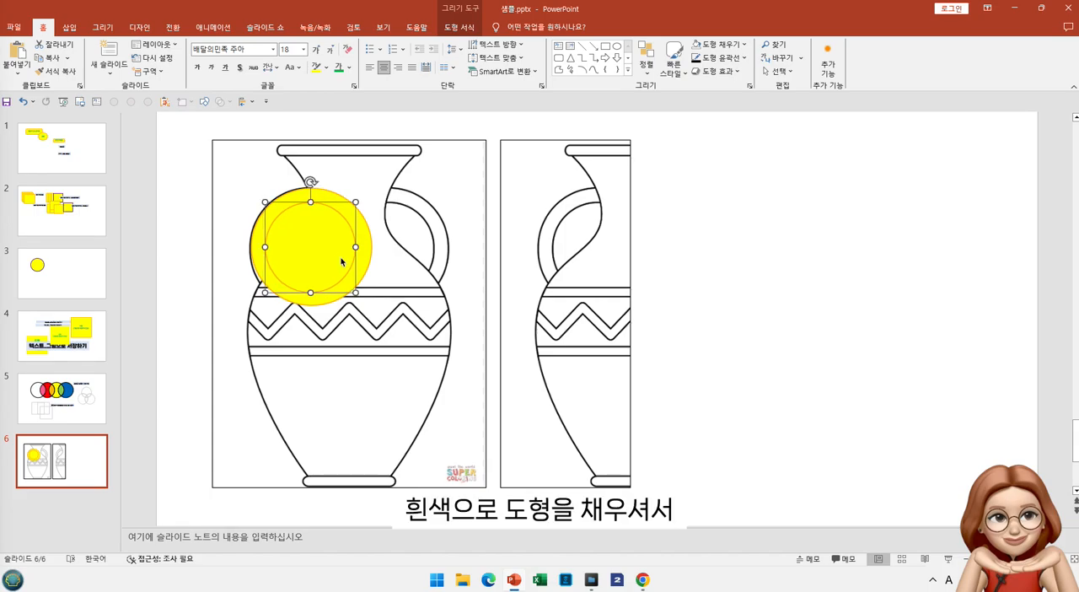
{"action": "left_click", "coordinate": [697, 47]}
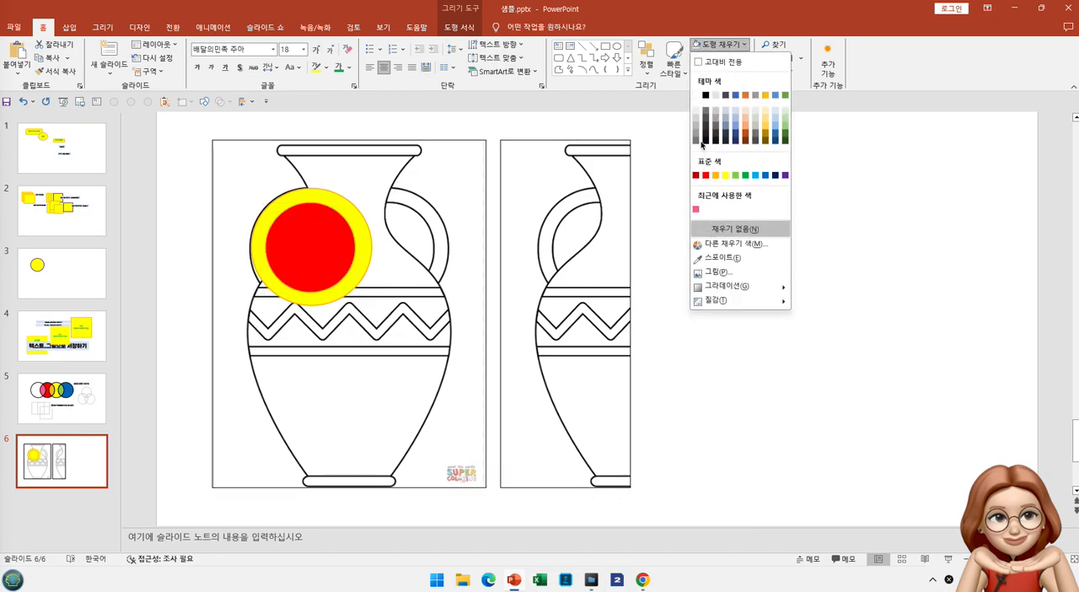
{"action": "left_click", "coordinate": [695, 95]}
{"action": "left_click", "coordinate": [332, 196], "text": "shift"}
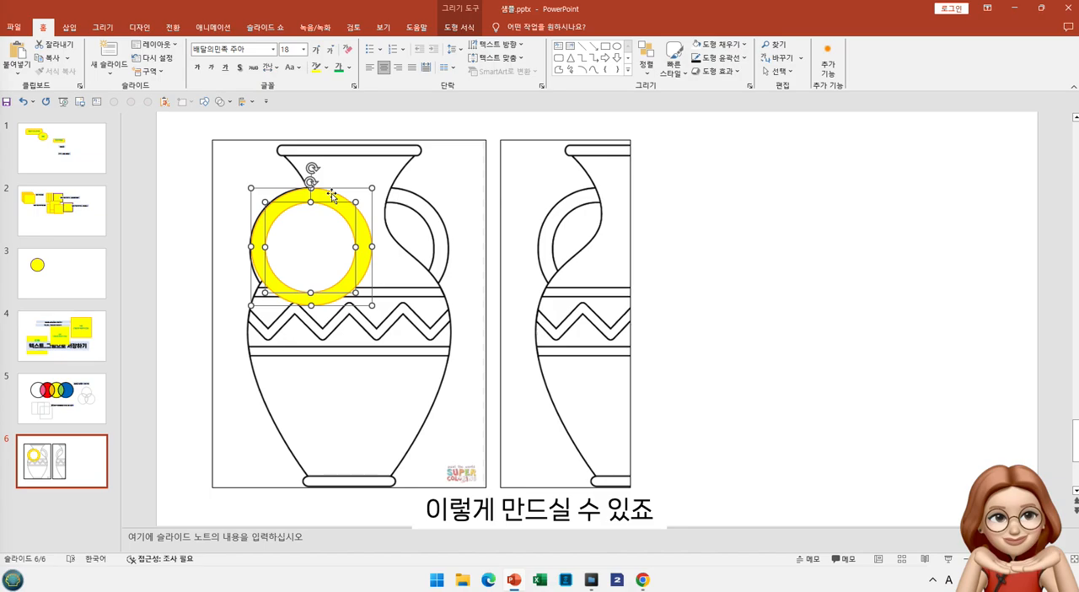
{"action": "key", "text": "ctrl+g"}
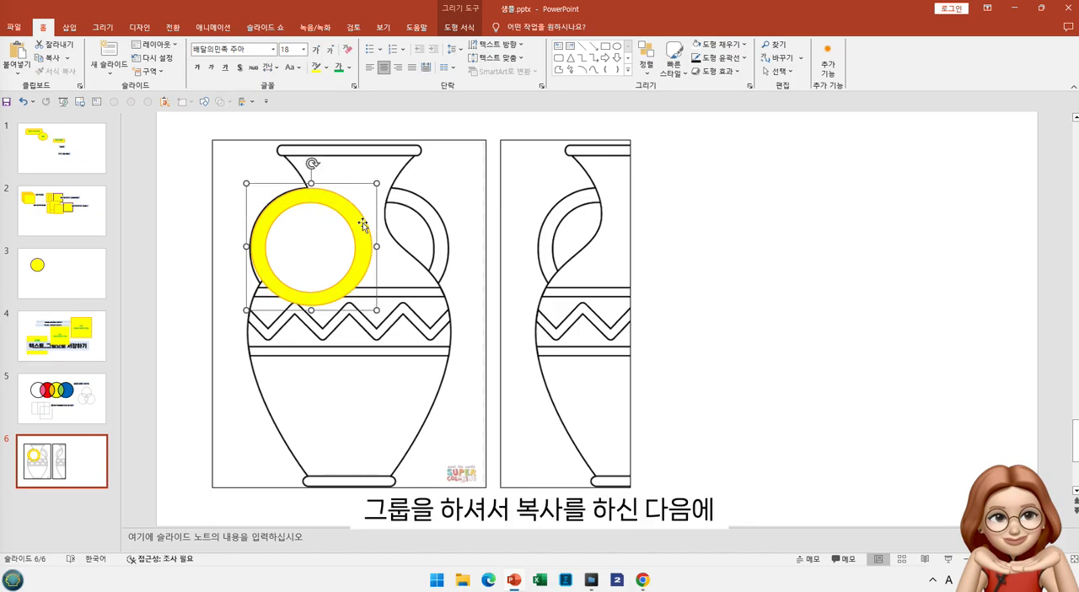
Paste a copy of the grouped ring as a picture and position it over the half vase's handle
{"action": "left_click", "coordinate": [16, 74]}
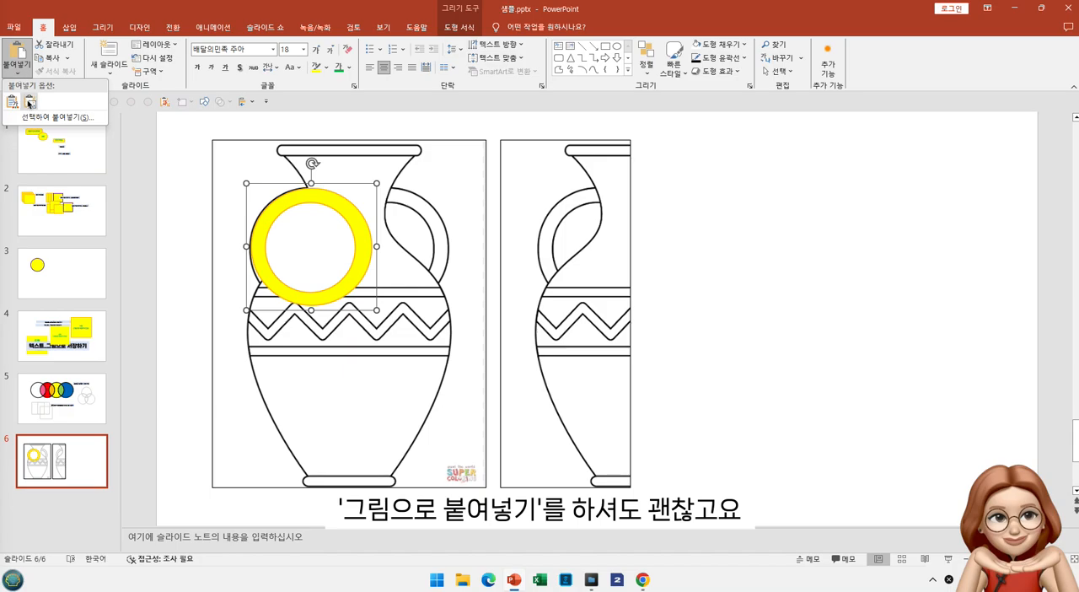
{"action": "left_click", "coordinate": [30, 102]}
{"action": "left_click_drag", "start_coordinate": [633, 320], "coordinate": [627, 264]}
Crop the ring picture to a 3.66 by 2.59 cm handle arc and move it to the right of the half vase
{"action": "double_click", "coordinate": [627, 264]}
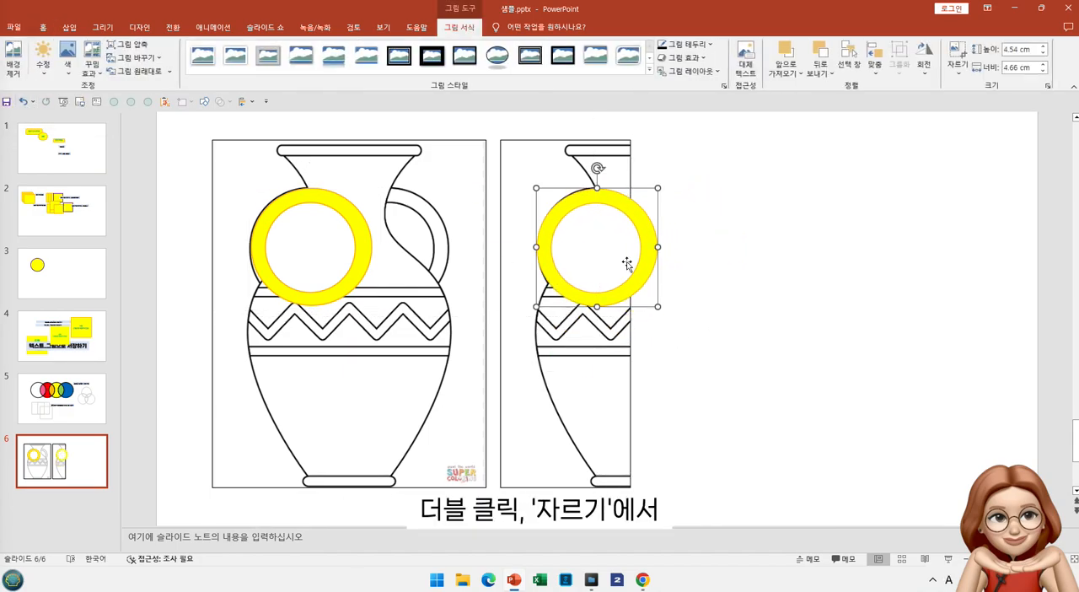
{"action": "left_click", "coordinate": [958, 75]}
{"action": "left_click", "coordinate": [978, 86]}
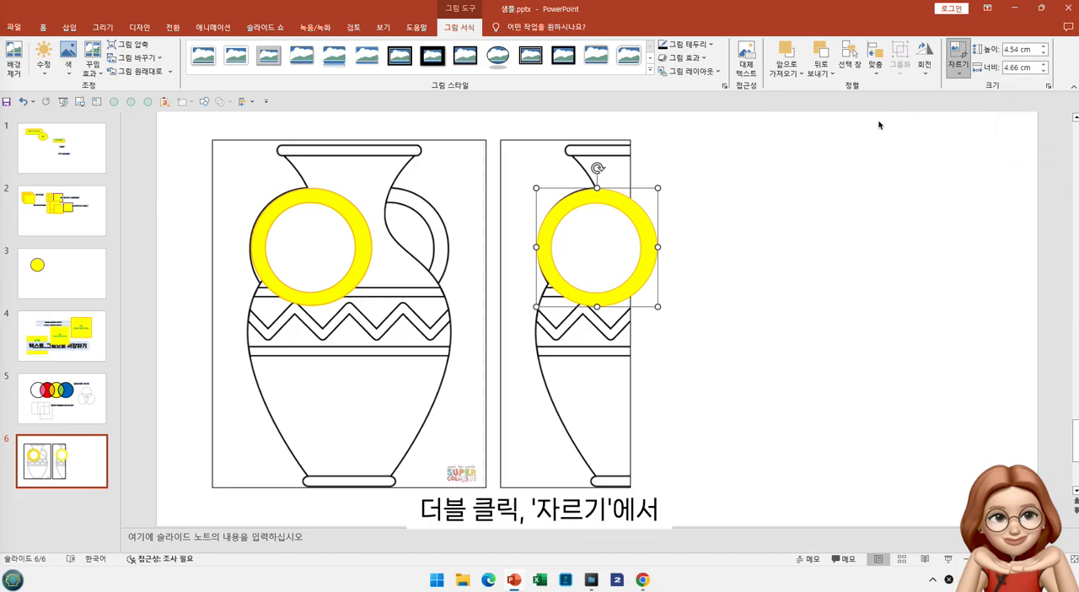
{"action": "left_click_drag", "start_coordinate": [651, 248], "coordinate": [602, 252]}
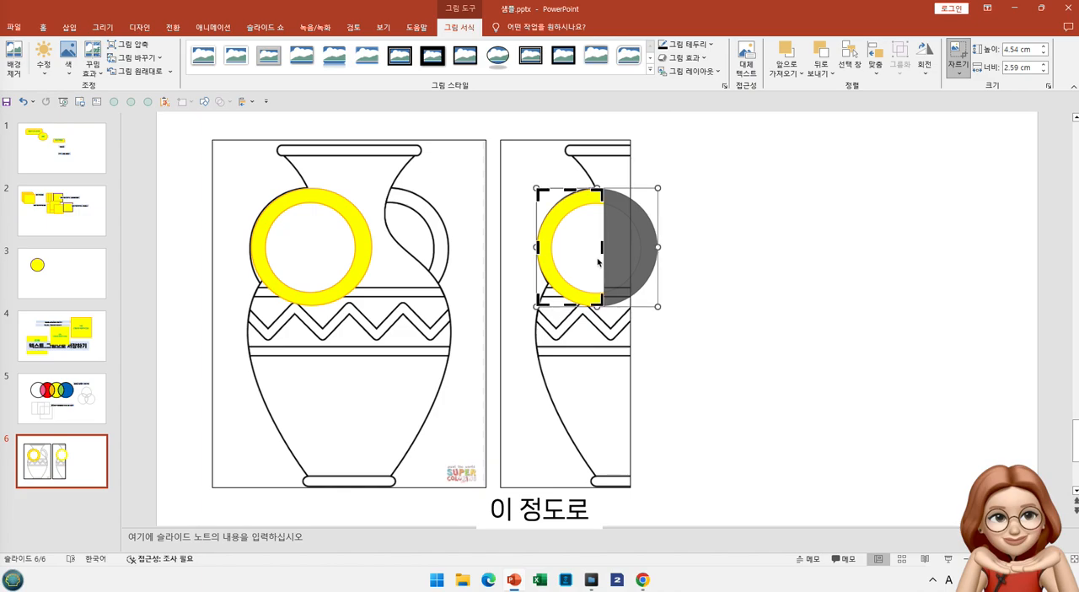
{"action": "left_click", "coordinate": [706, 276]}
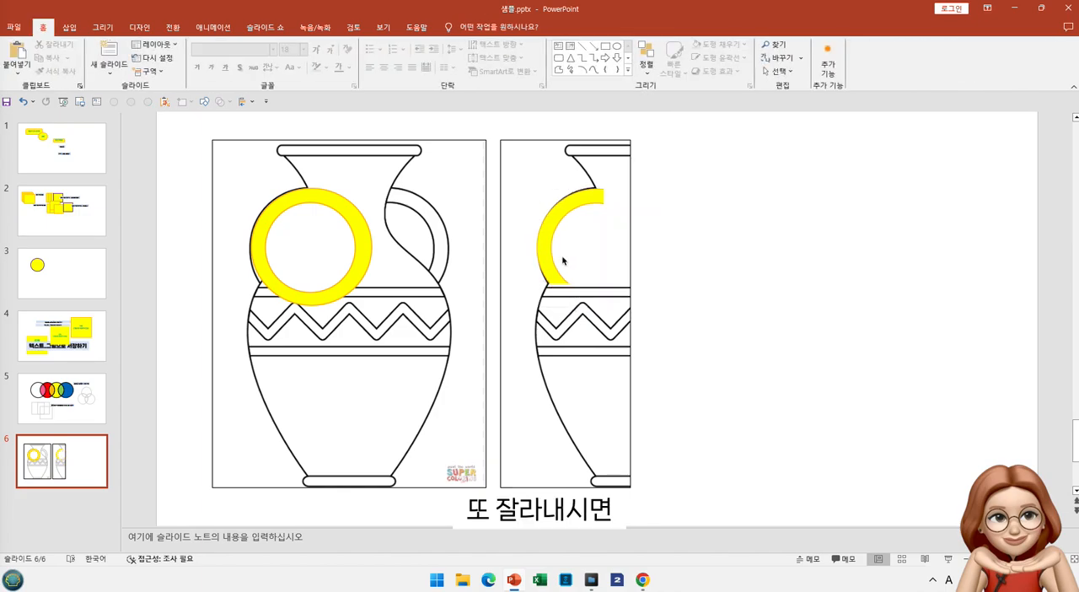
{"action": "left_click_drag", "start_coordinate": [561, 260], "coordinate": [689, 270]}
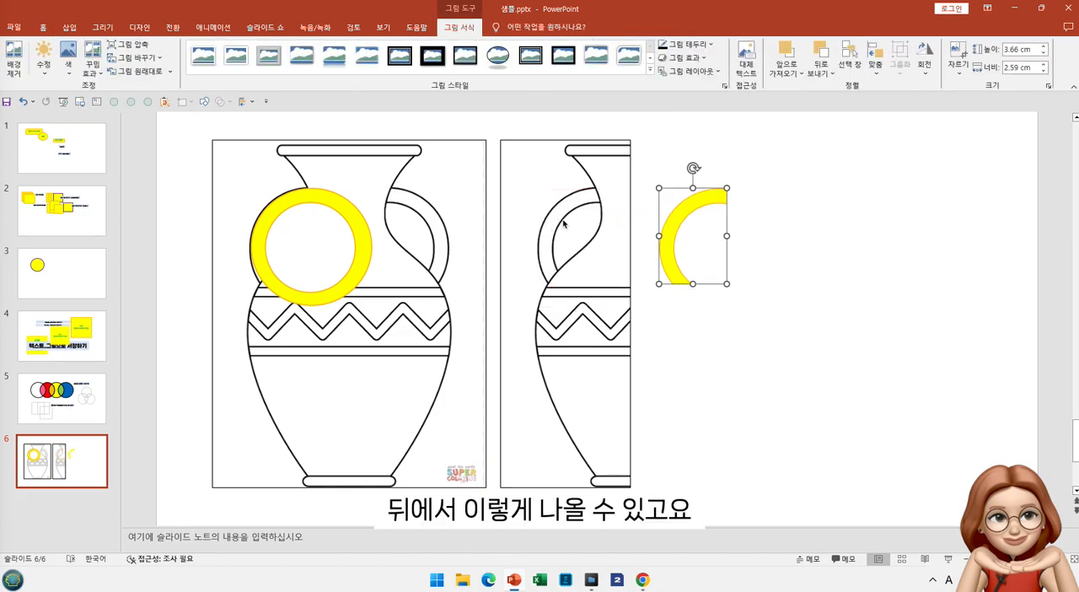
Ungroup the two circles on the full vase and subtract the white circle from the yellow one
{"action": "left_click", "coordinate": [337, 243]}
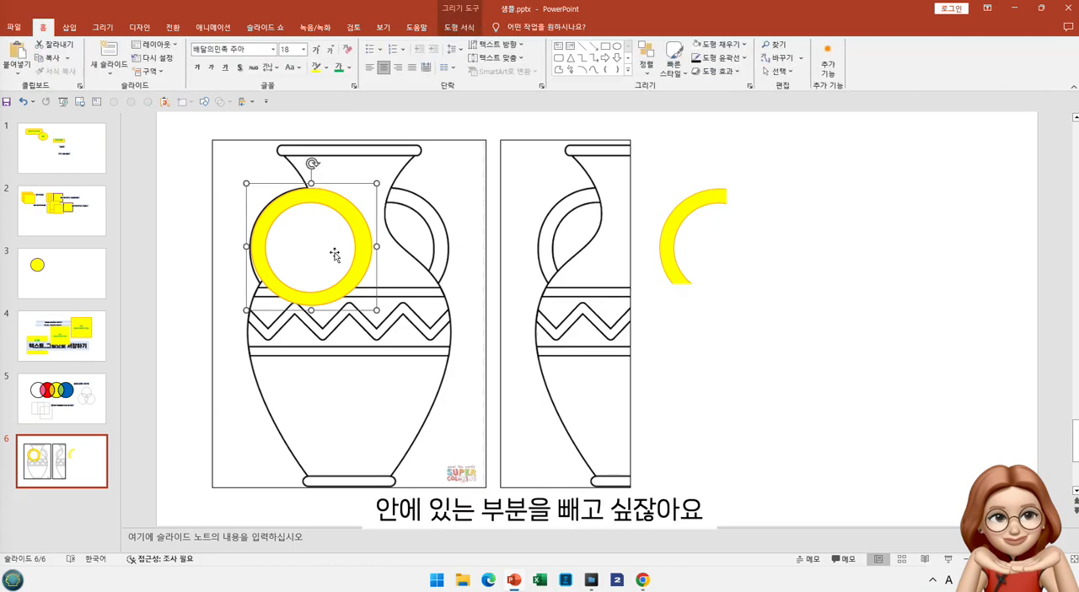
{"action": "left_click", "coordinate": [339, 251], "text": "shift"}
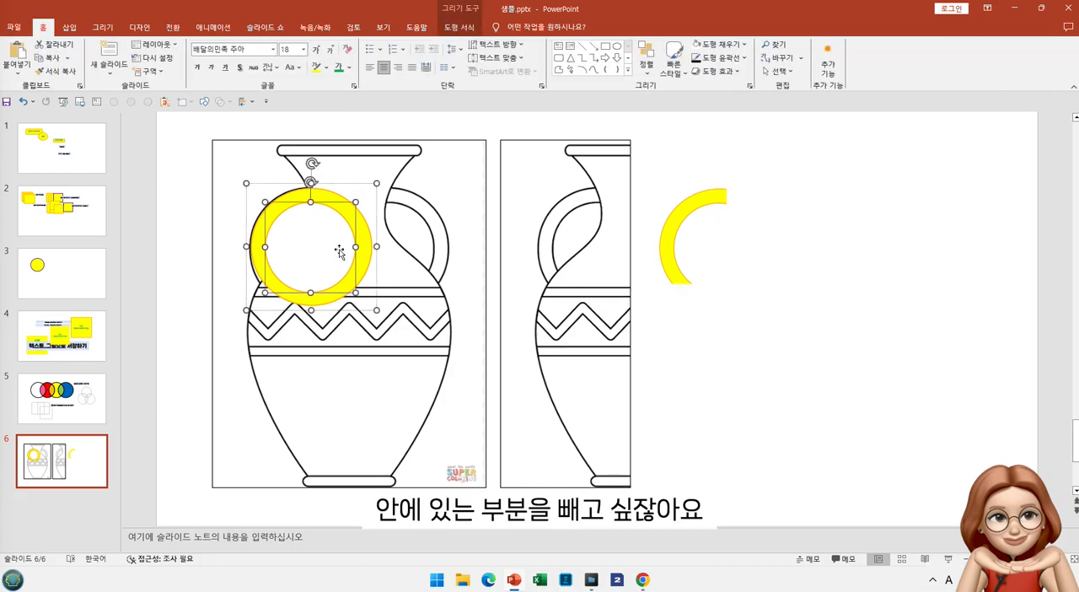
{"action": "right_click", "coordinate": [339, 251]}
{"action": "mouse_move", "coordinate": [401, 366]}
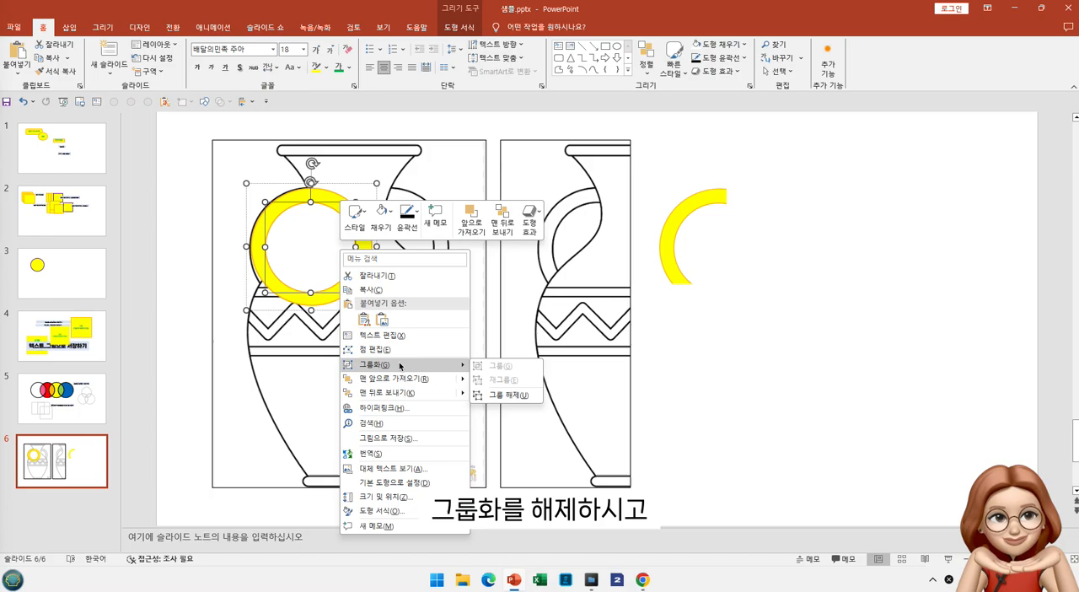
{"action": "left_click", "coordinate": [499, 397]}
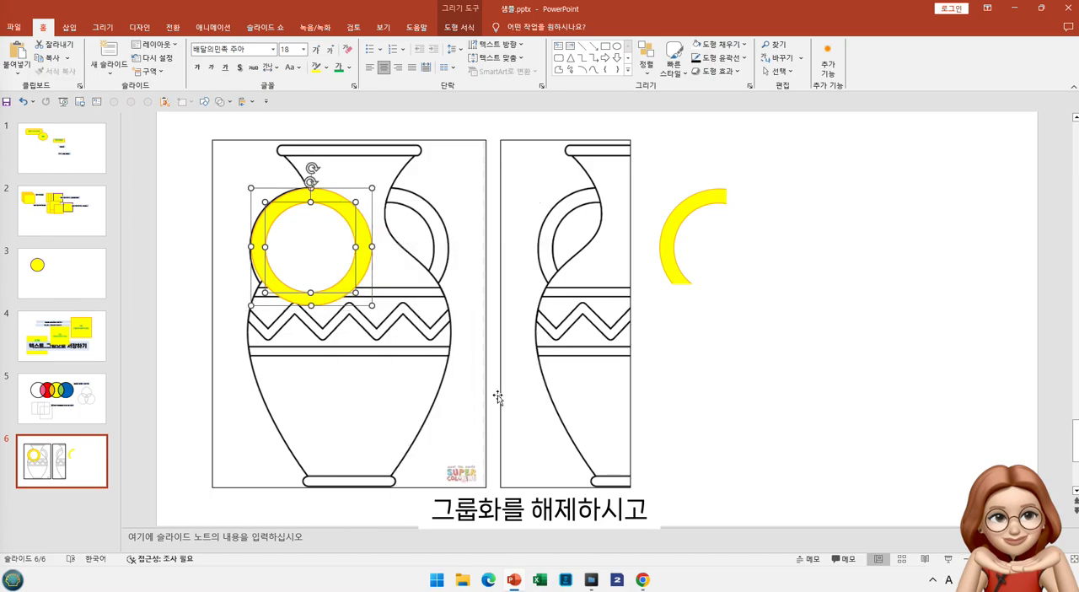
{"action": "left_click", "coordinate": [328, 240]}
{"action": "left_click", "coordinate": [229, 102]}
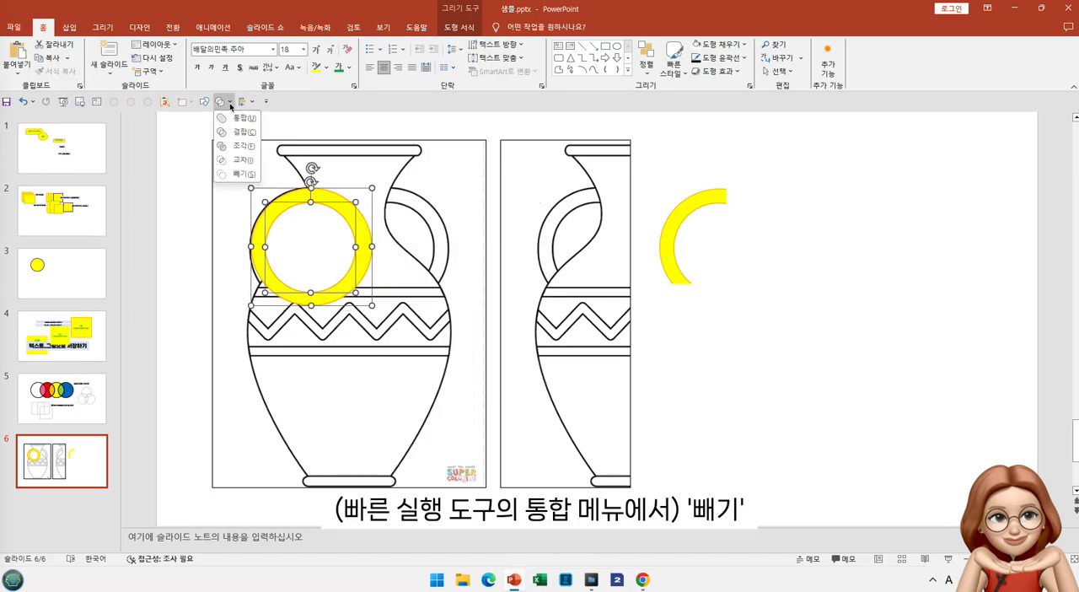
{"action": "left_click", "coordinate": [244, 174]}
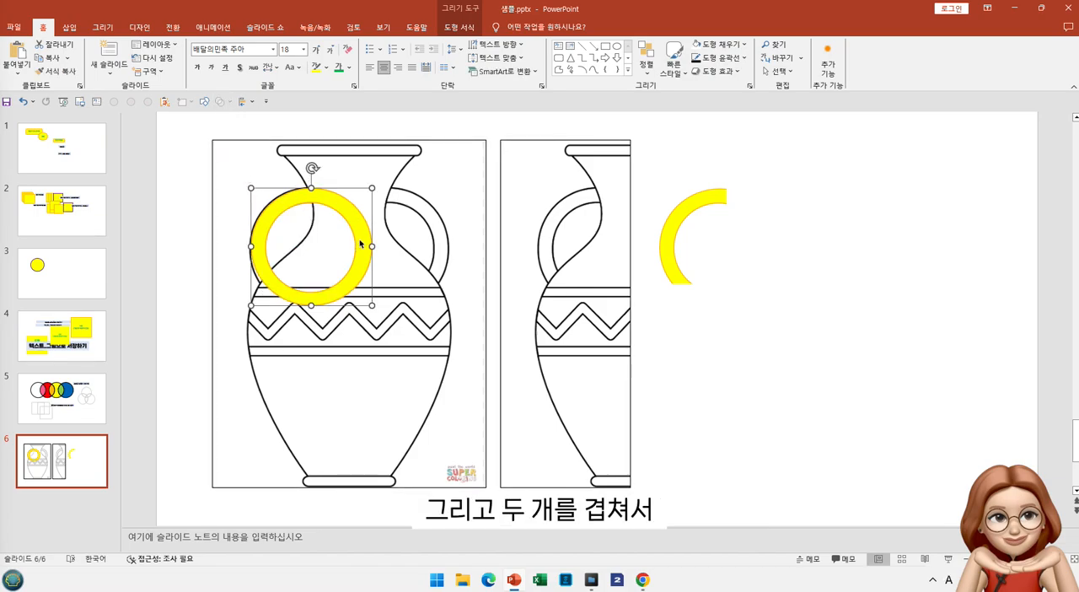
Place a copy of the yellow ring over the vase's right handle and move both overlapping rings to the empty area beside the handle arc
{"action": "key", "text": "ctrl+v"}
{"action": "left_click_drag", "start_coordinate": [370, 246], "coordinate": [435, 235]}
{"action": "left_click", "coordinate": [272, 295], "text": "shift"}
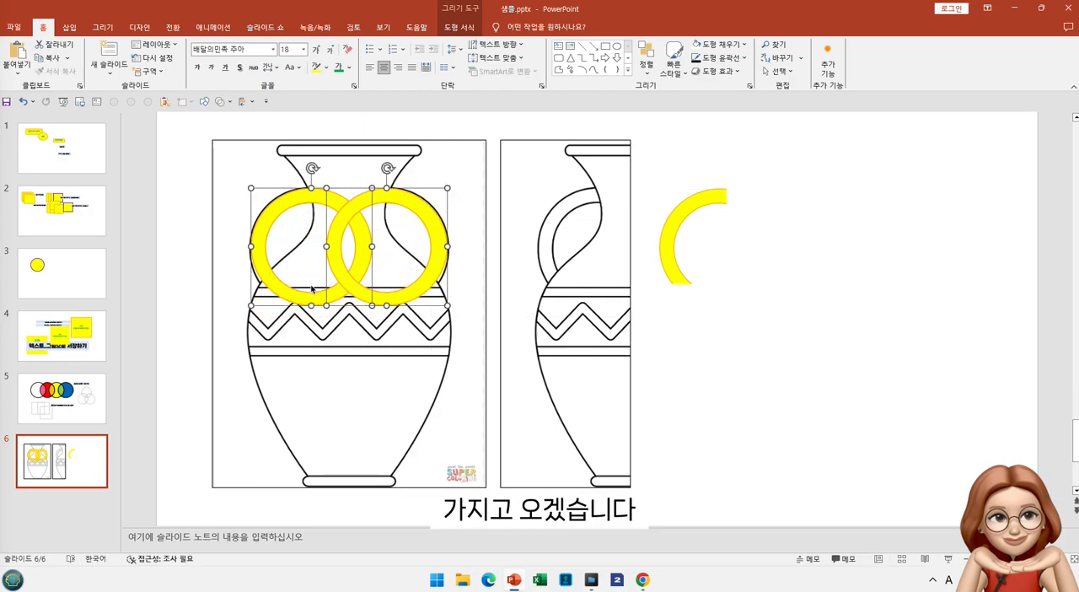
{"action": "mouse_move", "coordinate": [335, 295]}
{"action": "left_mouse_down"}
{"action": "mouse_move", "coordinate": [752, 297]}
{"action": "mouse_move", "coordinate": [884, 265]}
{"action": "left_mouse_up"}
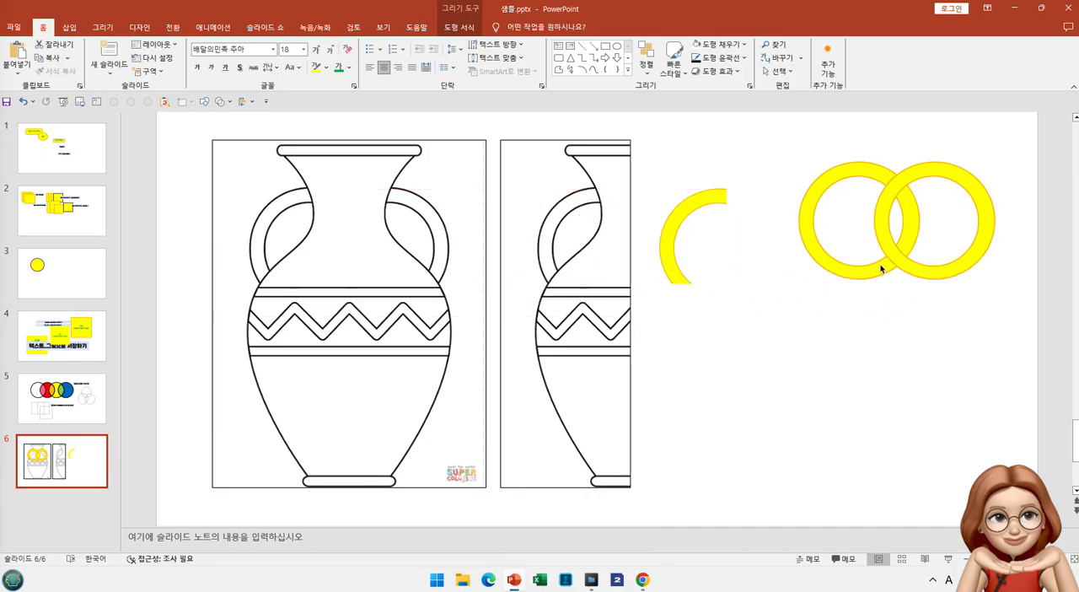
{"action": "left_click", "coordinate": [812, 357]}
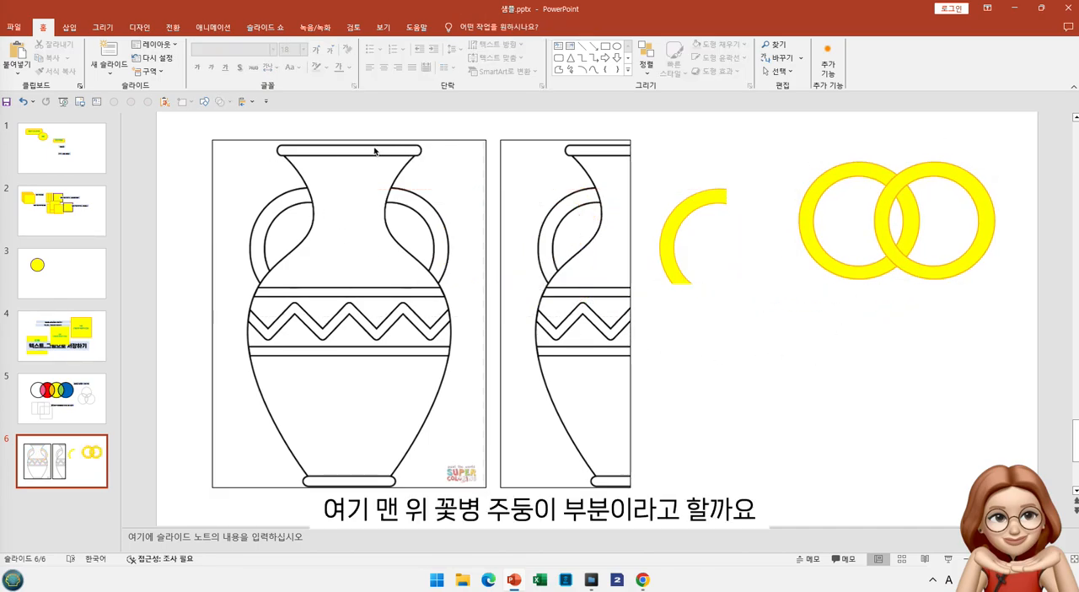
Draw a rounded rectangle 5.6 cm wide over the full vase's rim and set its height to 0.4 cm
{"action": "left_click", "coordinate": [206, 102]}
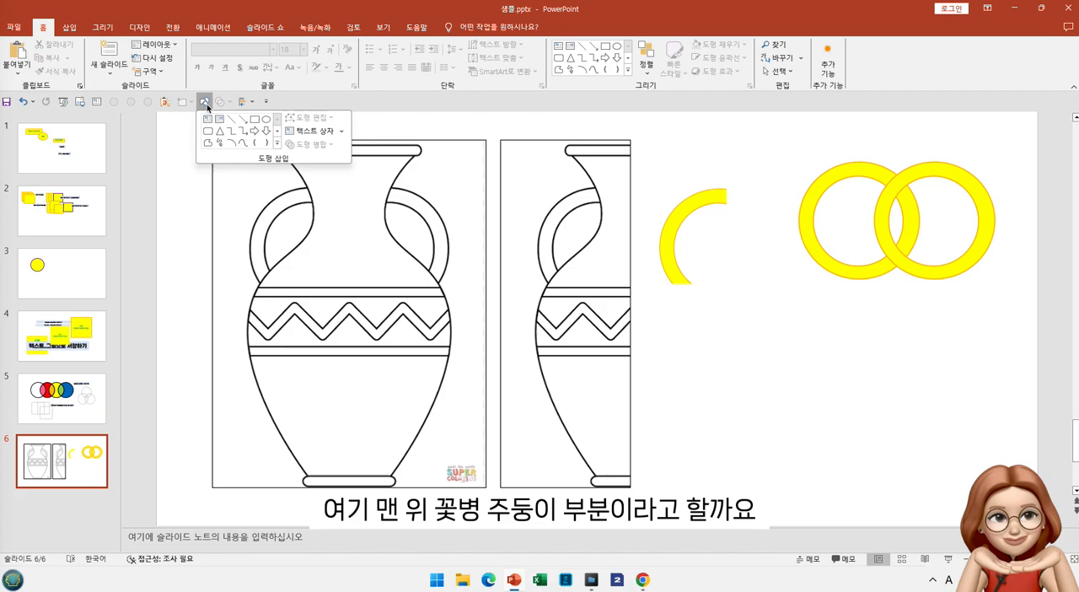
{"action": "left_click", "coordinate": [250, 116]}
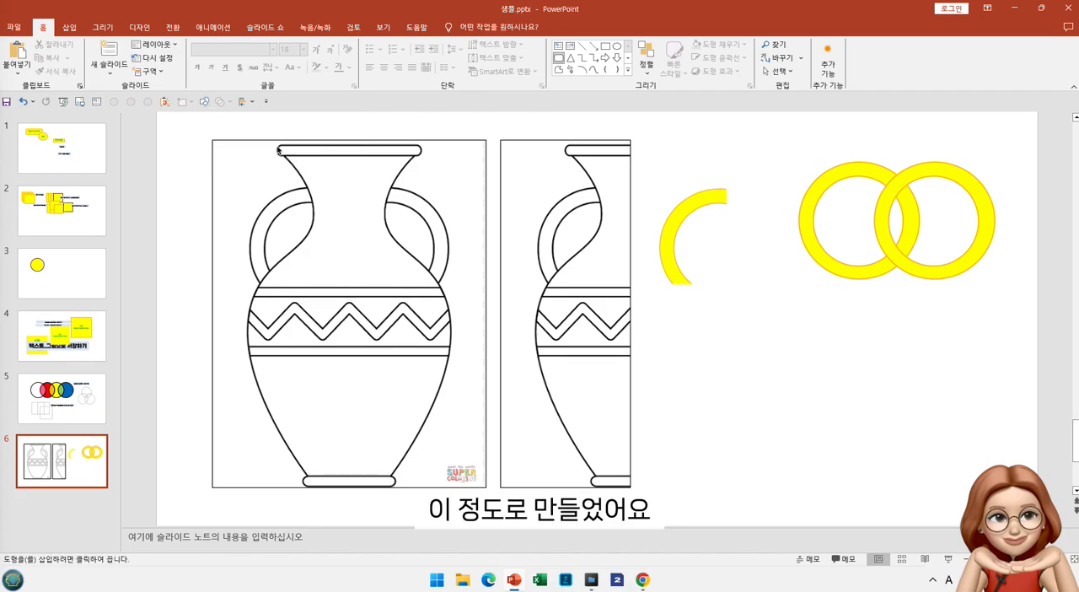
{"action": "left_click_drag", "start_coordinate": [278, 150], "coordinate": [423, 157]}
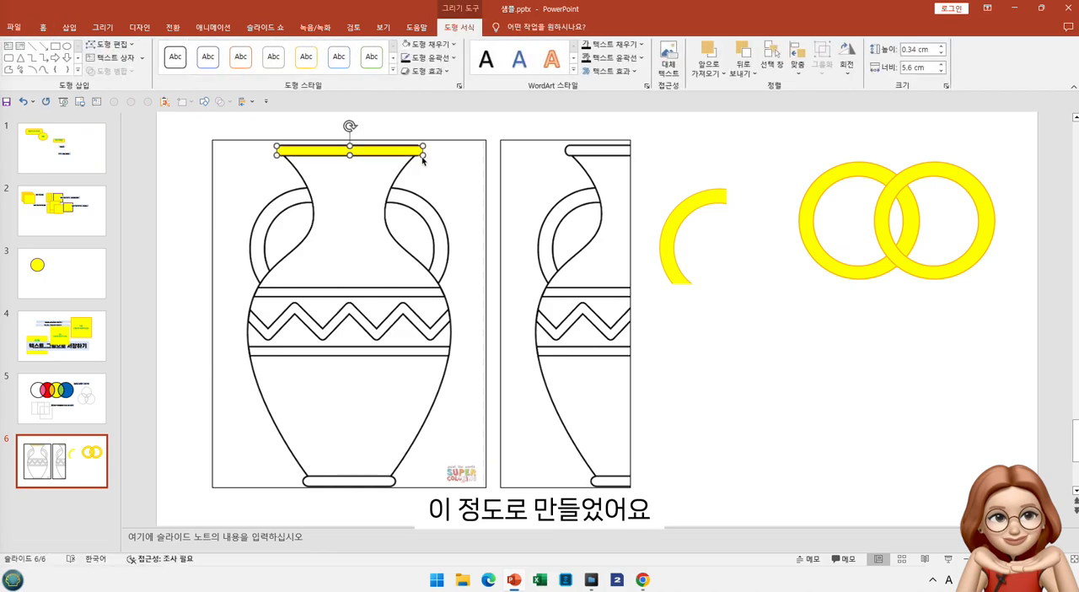
{"action": "left_click_drag", "start_coordinate": [351, 149], "coordinate": [351, 149]}
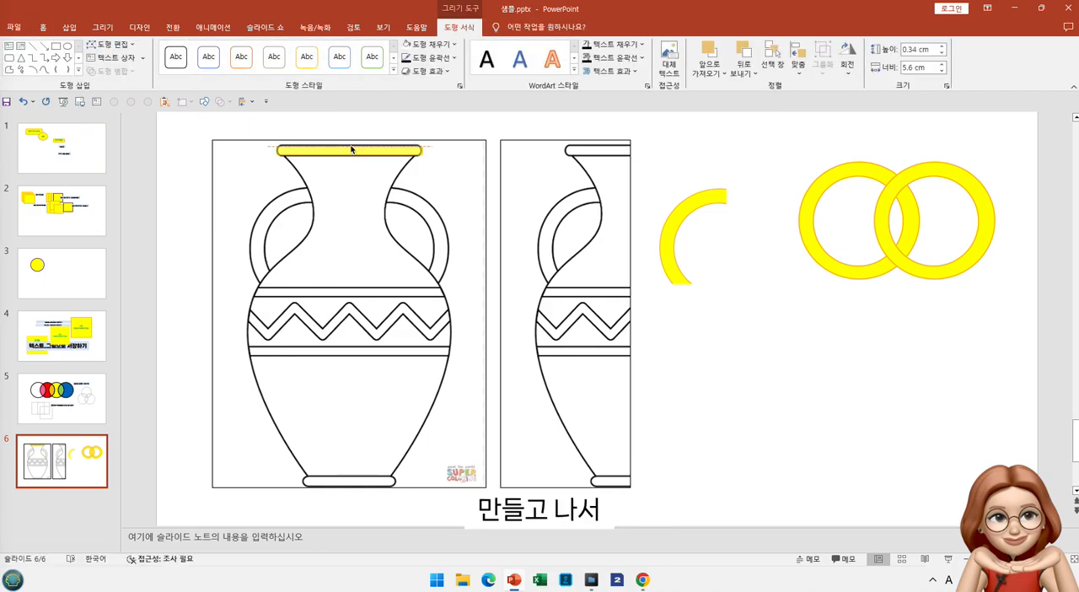
{"action": "left_click", "coordinate": [941, 46]}
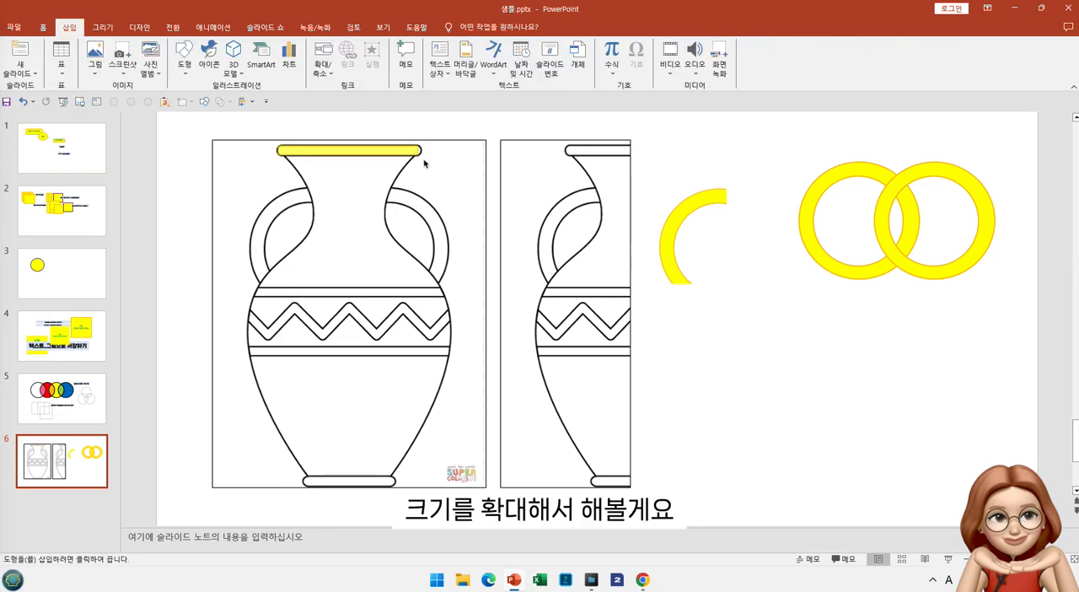
Draw a rounded rectangle with fully rounded ends, fit it to the full vase's rim at about 5.46 by 0.38 cm, and move it above the rings
{"action": "left_click_drag", "start_coordinate": [278, 145], "coordinate": [558, 204]}
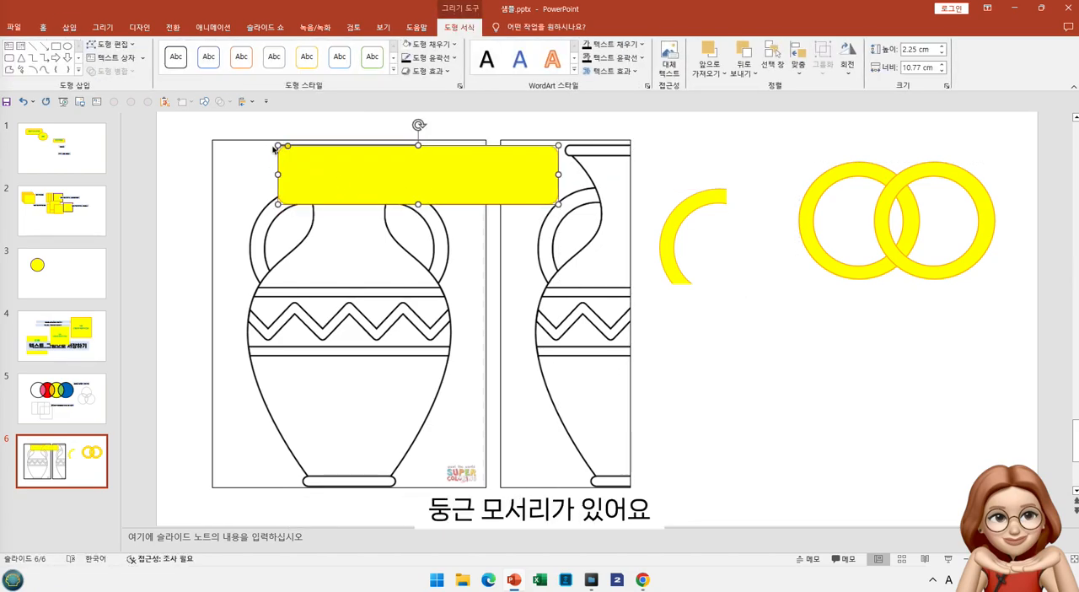
{"action": "left_click_drag", "start_coordinate": [288, 146], "coordinate": [308, 149]}
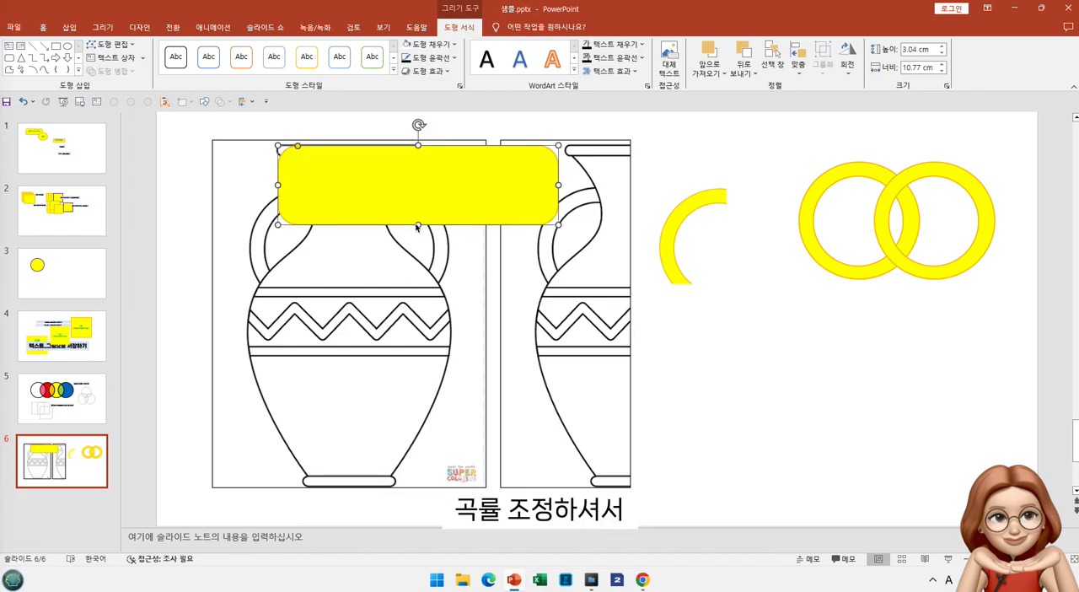
{"action": "left_click_drag", "start_coordinate": [417, 226], "coordinate": [417, 160]}
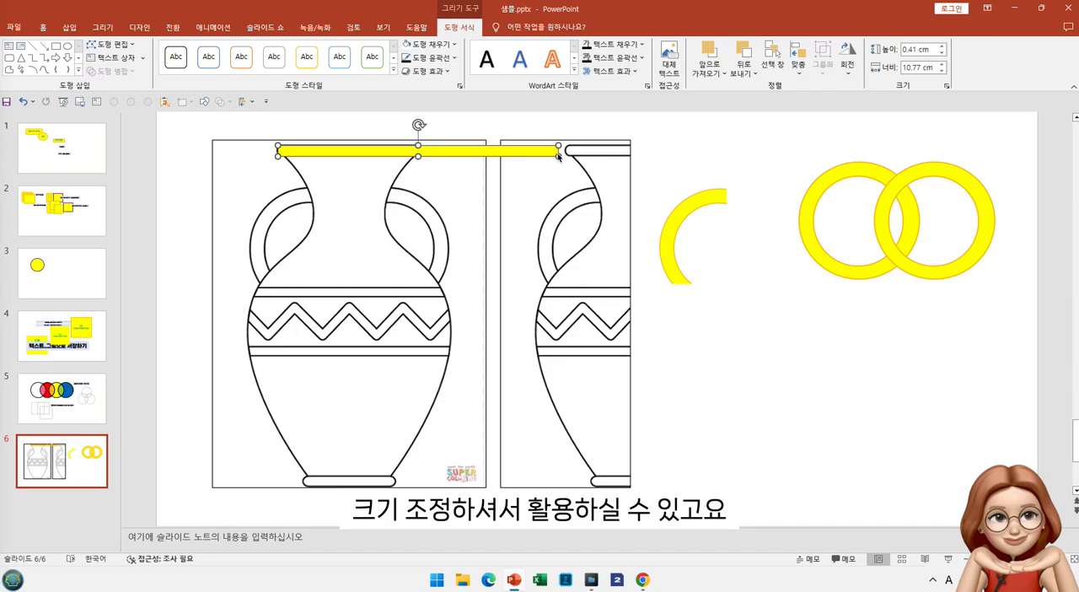
{"action": "left_click_drag", "start_coordinate": [557, 157], "coordinate": [419, 159]}
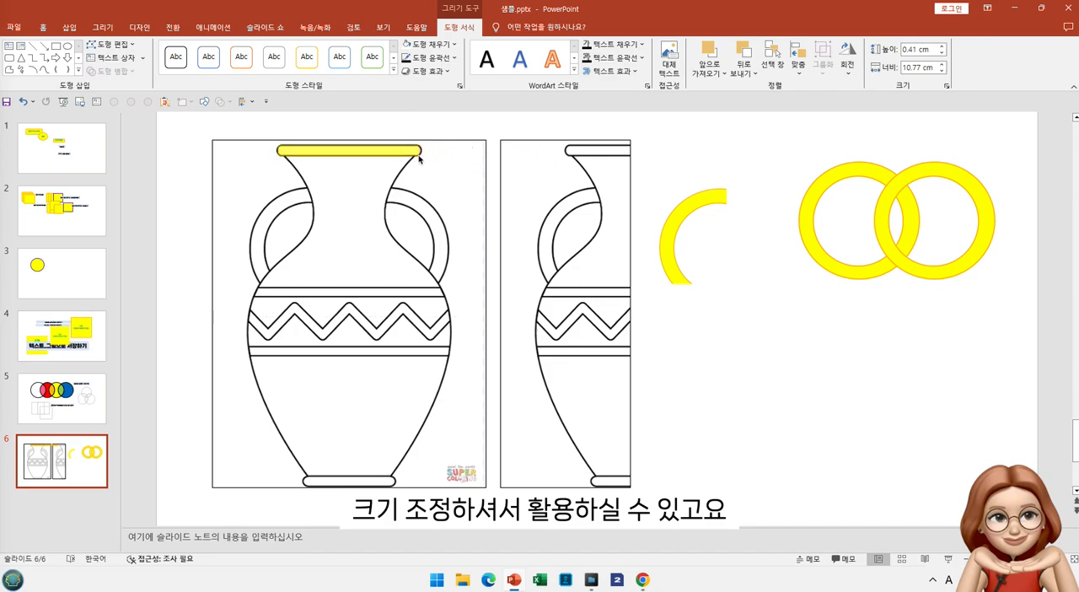
{"action": "left_click_drag", "start_coordinate": [379, 153], "coordinate": [924, 136]}
Draw a plain rectangle over the full vase's rim and place a 0.41 cm circle at each of its ends
{"action": "left_click", "coordinate": [55, 46]}
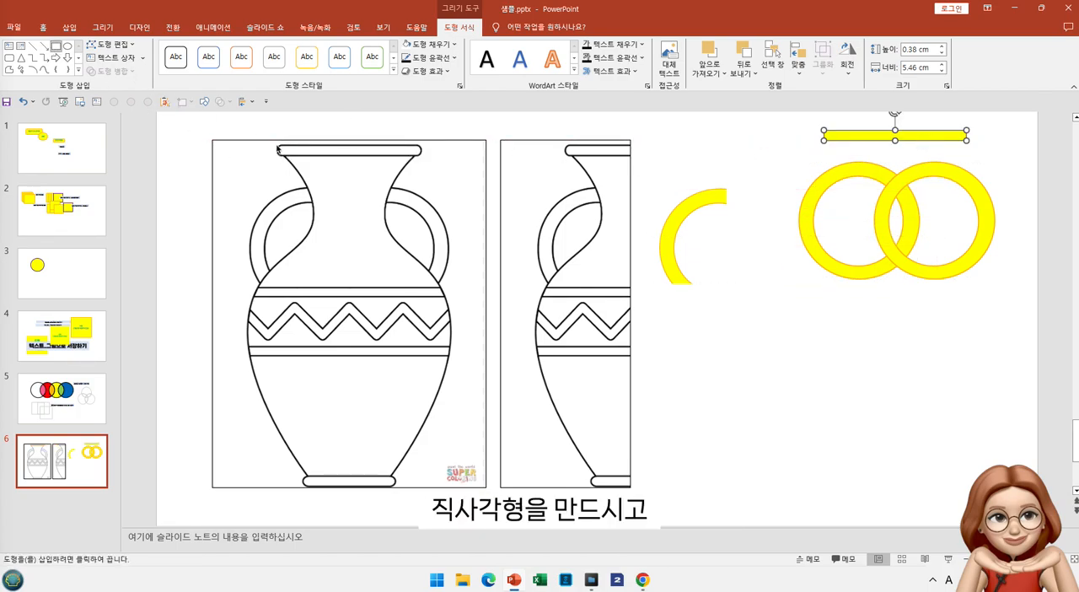
{"action": "left_click_drag", "start_coordinate": [287, 151], "coordinate": [417, 155]}
{"action": "left_click_drag", "start_coordinate": [287, 155], "coordinate": [279, 152]}
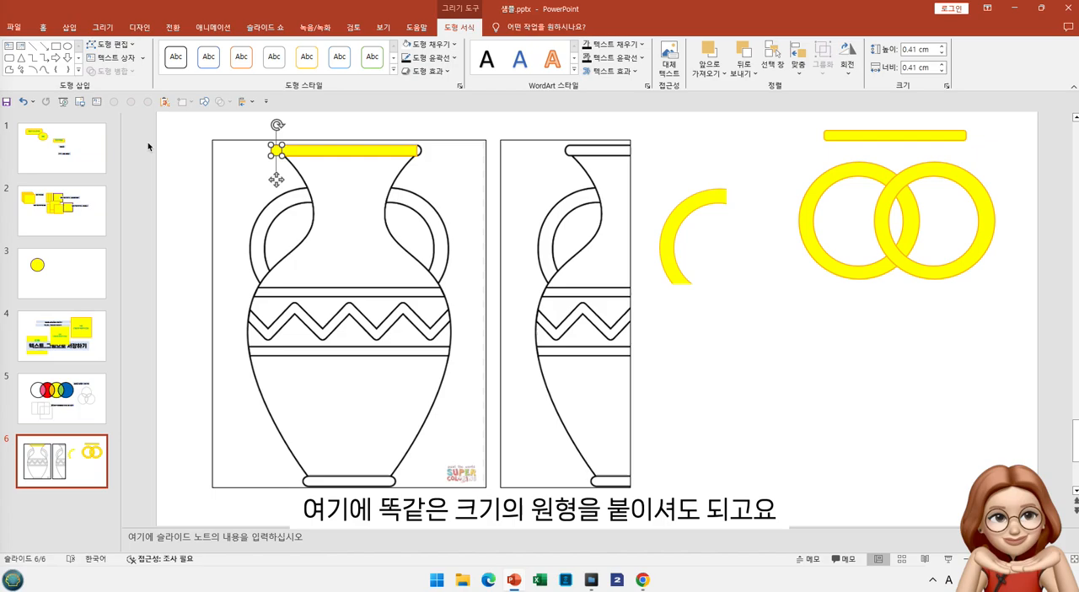
{"action": "key", "text": "ctrl+v"}
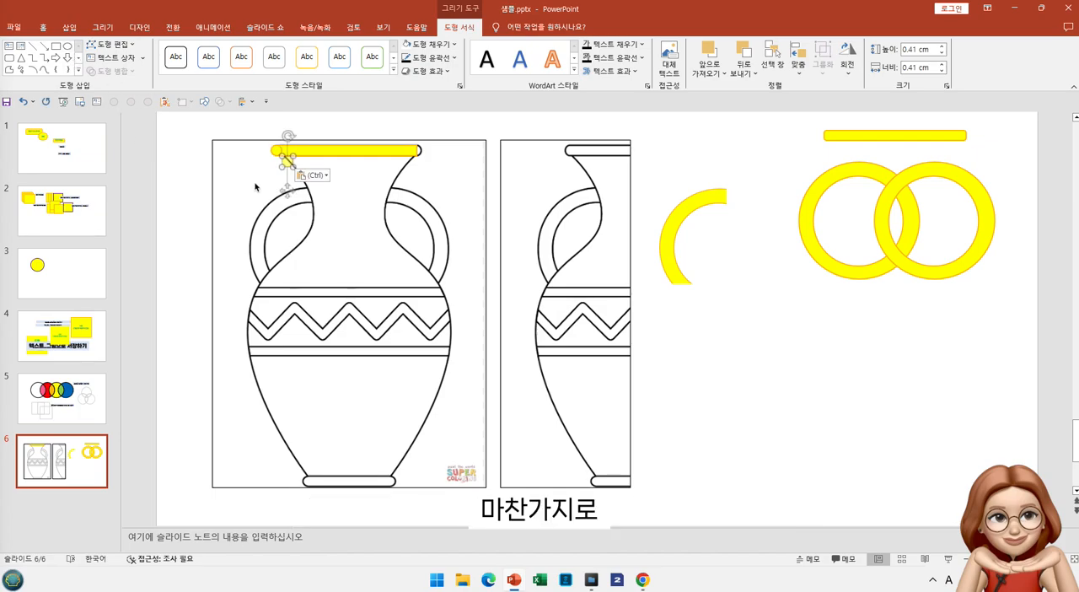
{"action": "left_click_drag", "start_coordinate": [287, 190], "coordinate": [413, 182]}
Merge the rim rectangle and its two end circles with Union, and move the result between the rounded bar and the rings
{"action": "left_click", "coordinate": [277, 151], "text": "shift"}
{"action": "left_click", "coordinate": [296, 154], "text": "shift"}
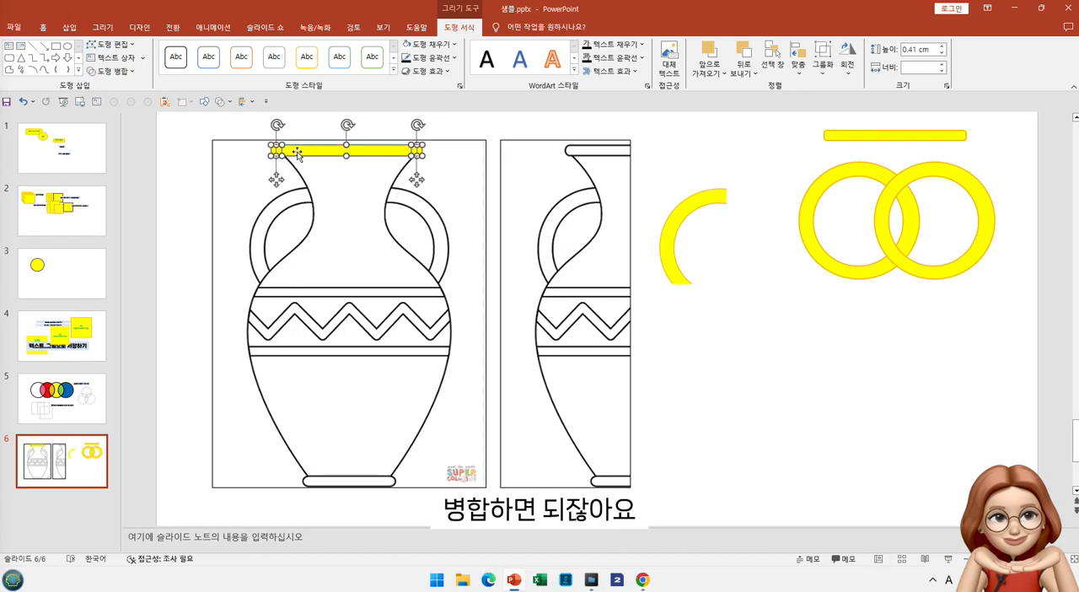
{"action": "left_click", "coordinate": [125, 74]}
{"action": "left_click", "coordinate": [341, 155]}
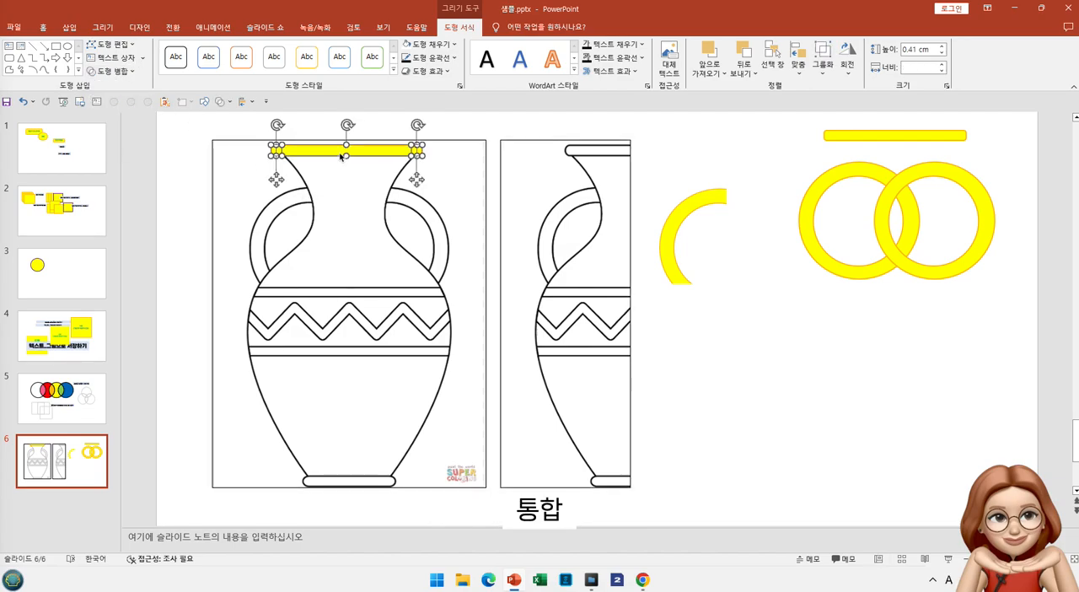
{"action": "left_click", "coordinate": [110, 71]}
{"action": "left_click", "coordinate": [108, 90]}
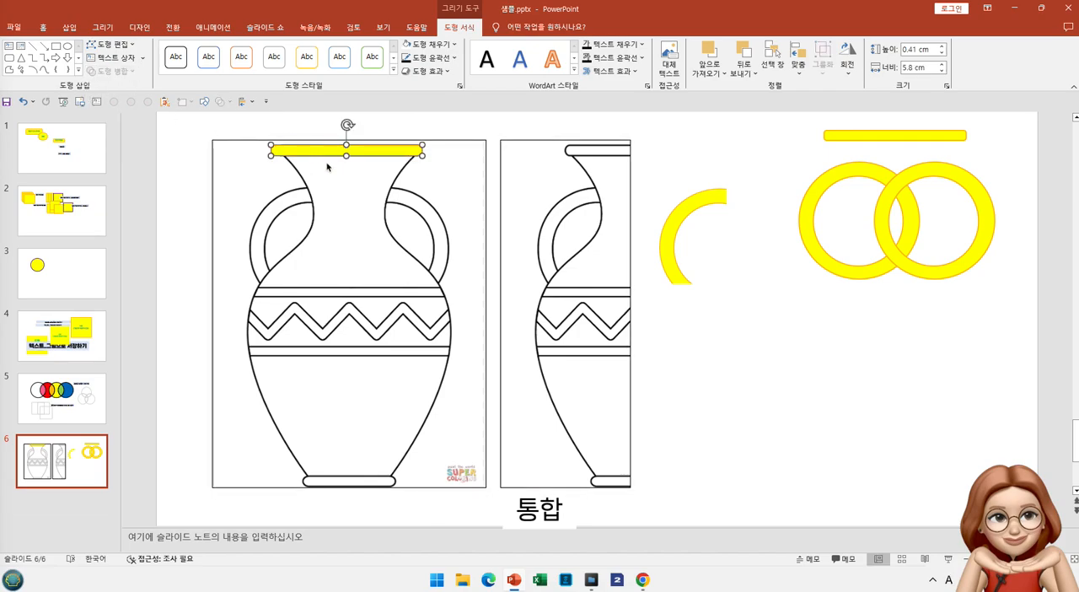
{"action": "left_click_drag", "start_coordinate": [351, 150], "coordinate": [902, 152]}
{"action": "left_click", "coordinate": [841, 139]}
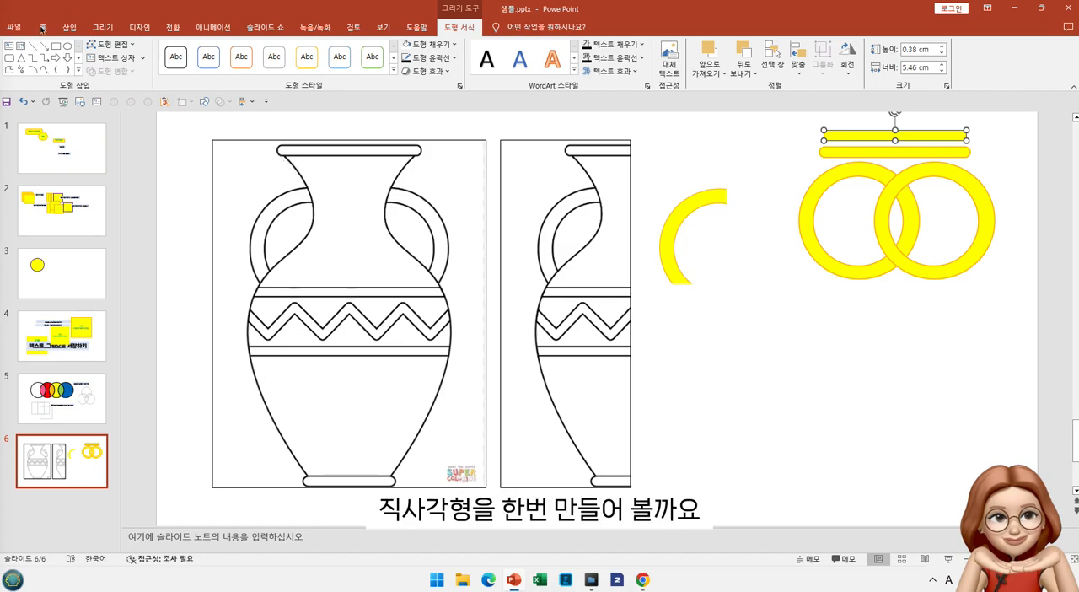
{"action": "left_click", "coordinate": [56, 46]}
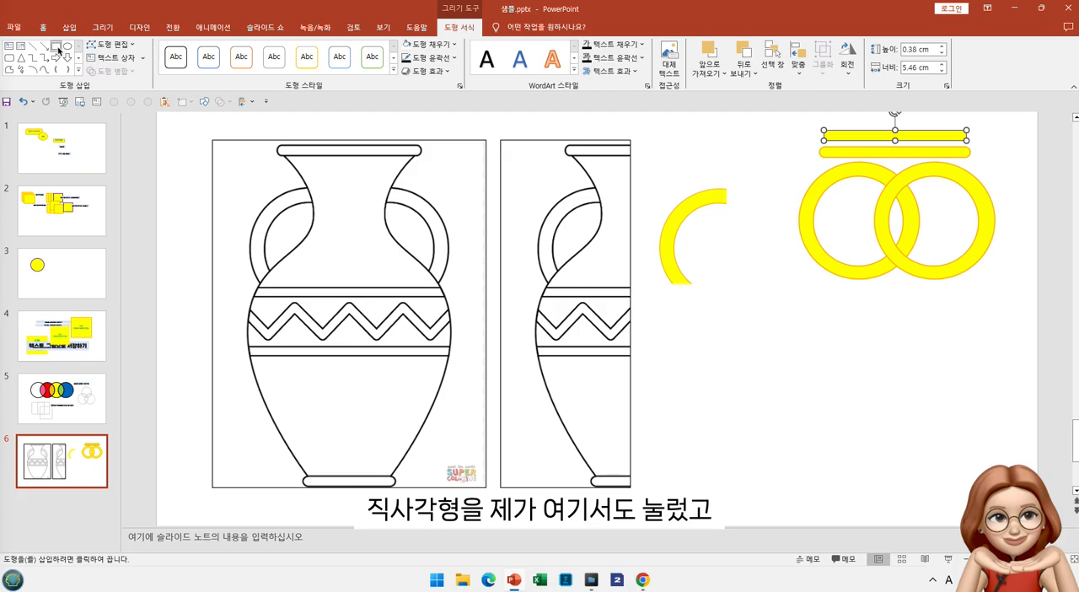
{"action": "left_click", "coordinate": [203, 101]}
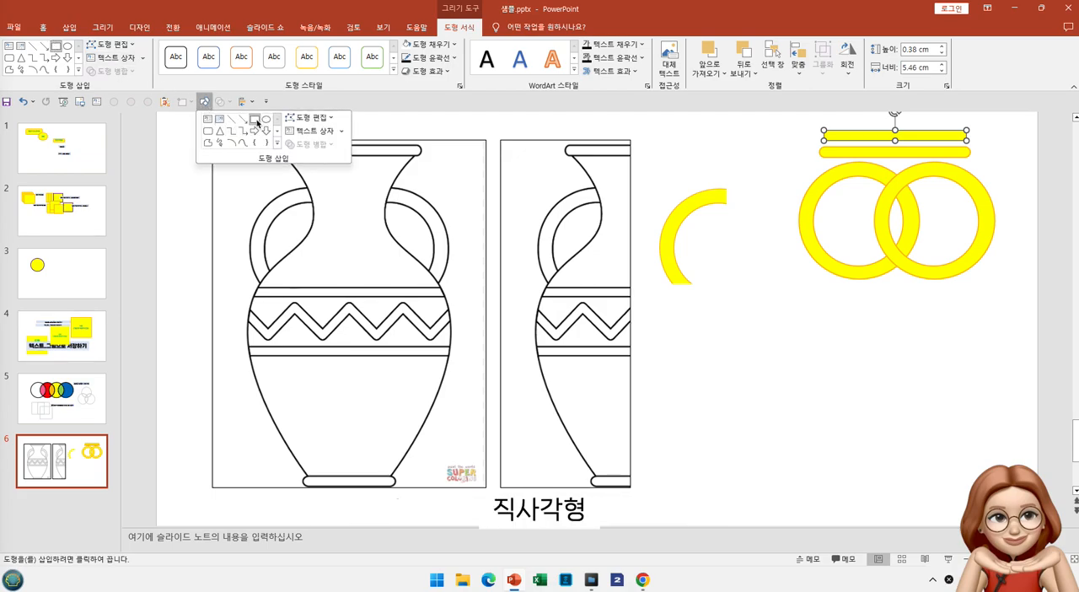
{"action": "left_click", "coordinate": [255, 119]}
{"action": "left_click", "coordinate": [269, 140]}
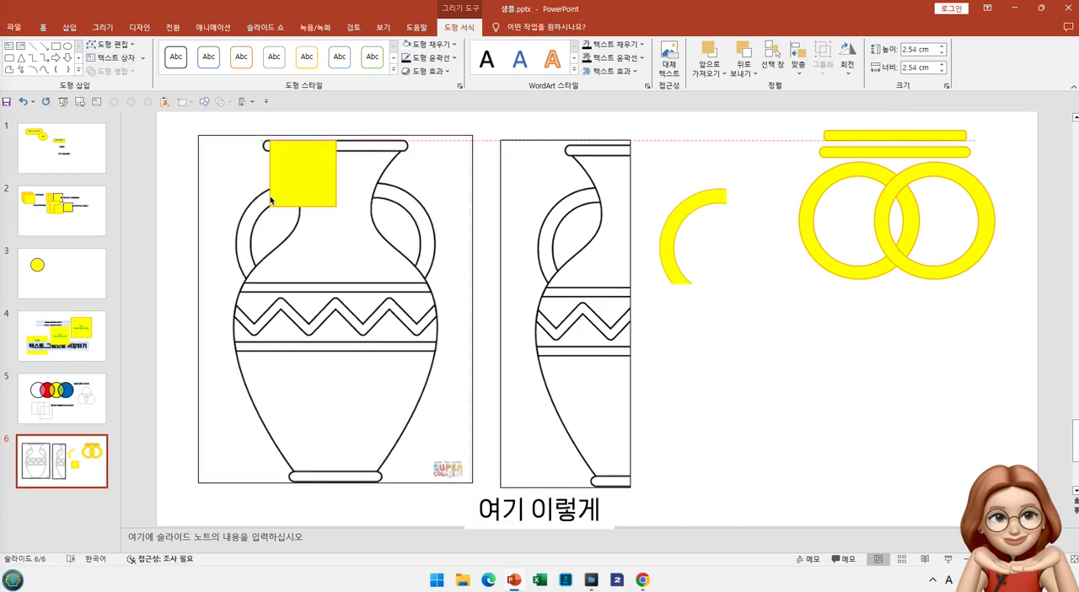
{"action": "left_click_drag", "start_coordinate": [353, 224], "coordinate": [406, 484]}
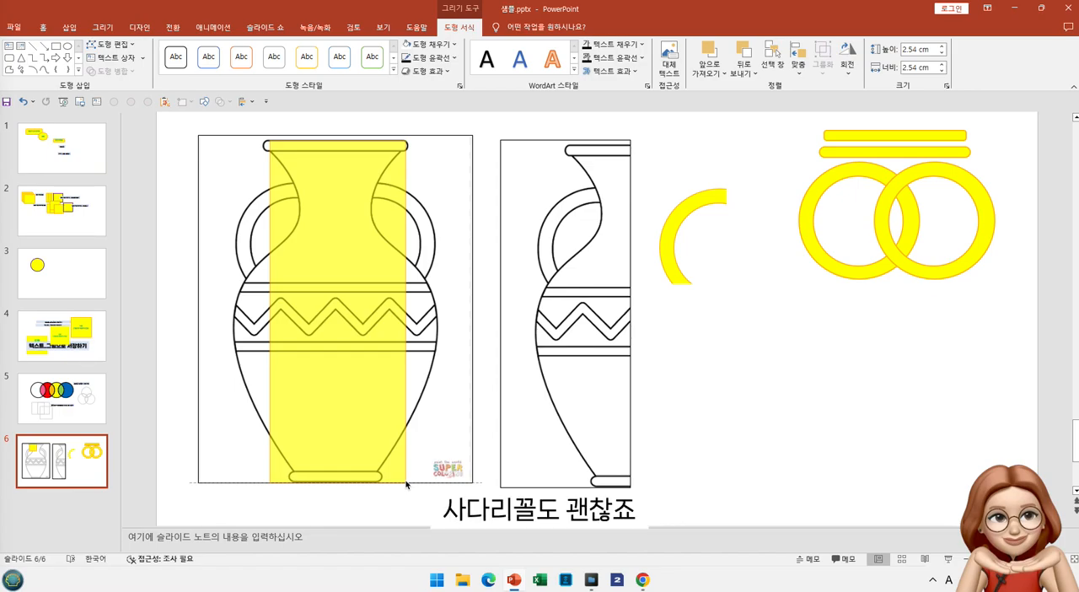
{"action": "left_click_drag", "start_coordinate": [407, 484], "coordinate": [406, 484]}
{"action": "key", "text": "Delete"}
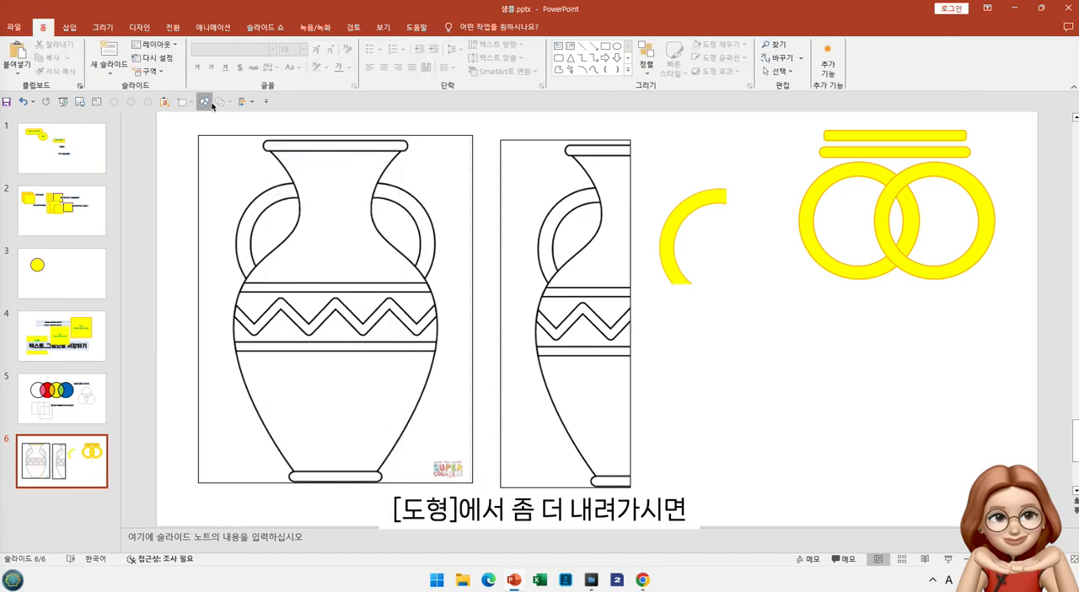
Draw a trapezoid below the full vase's rim, turn it upside down and stretch it to the base, about 12.68 cm high by 4.99 cm wide
{"action": "left_click", "coordinate": [212, 102]}
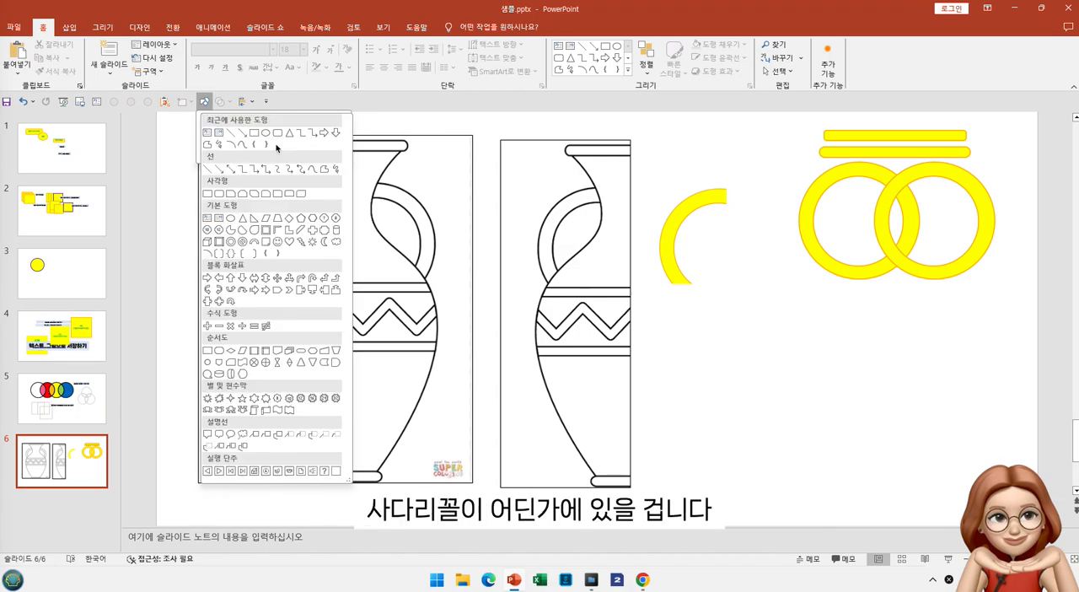
{"action": "left_click", "coordinate": [278, 220]}
{"action": "left_click_drag", "start_coordinate": [270, 152], "coordinate": [337, 240]}
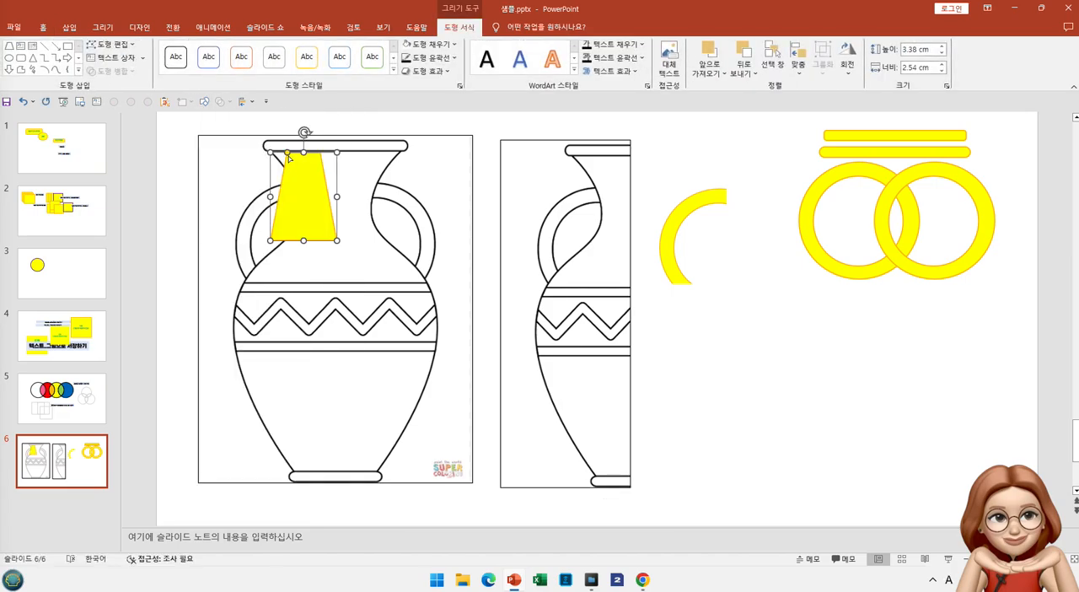
{"action": "left_click_drag", "start_coordinate": [305, 135], "coordinate": [306, 322]}
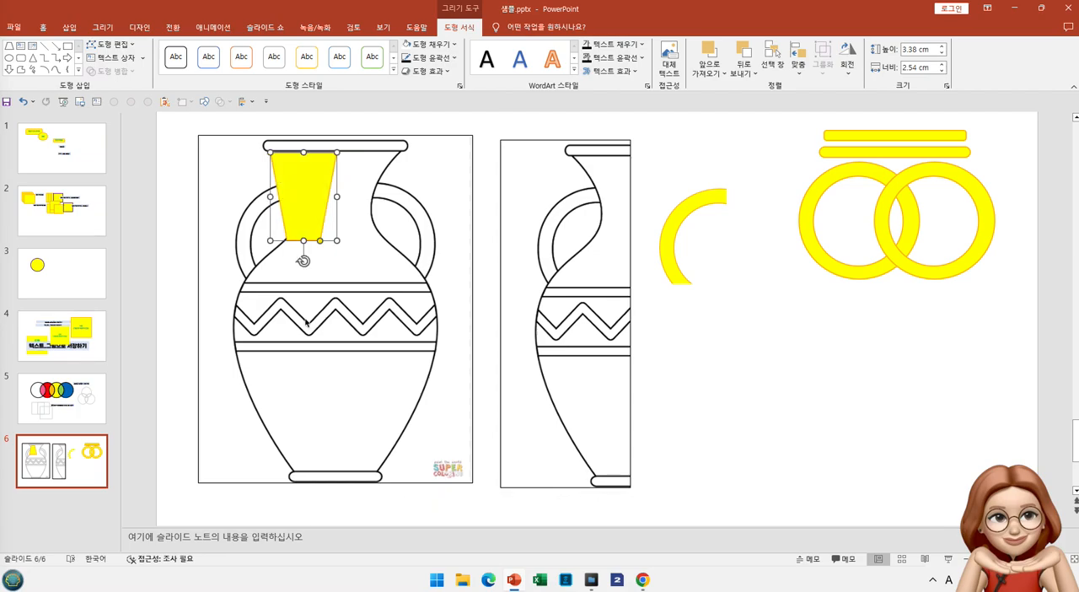
{"action": "left_click_drag", "start_coordinate": [337, 198], "coordinate": [396, 204]}
{"action": "left_click_drag", "start_coordinate": [335, 242], "coordinate": [378, 486]}
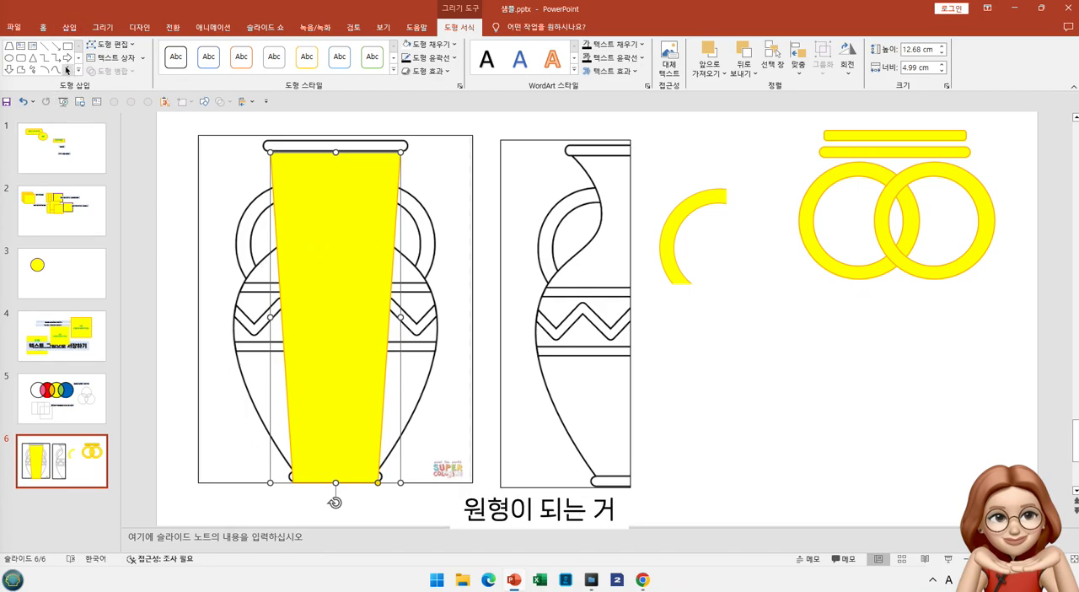
Add an ellipse over the left side of the vase's body and resize it to about 8.65 cm high by 5.28 cm wide
{"action": "left_click", "coordinate": [9, 58]}
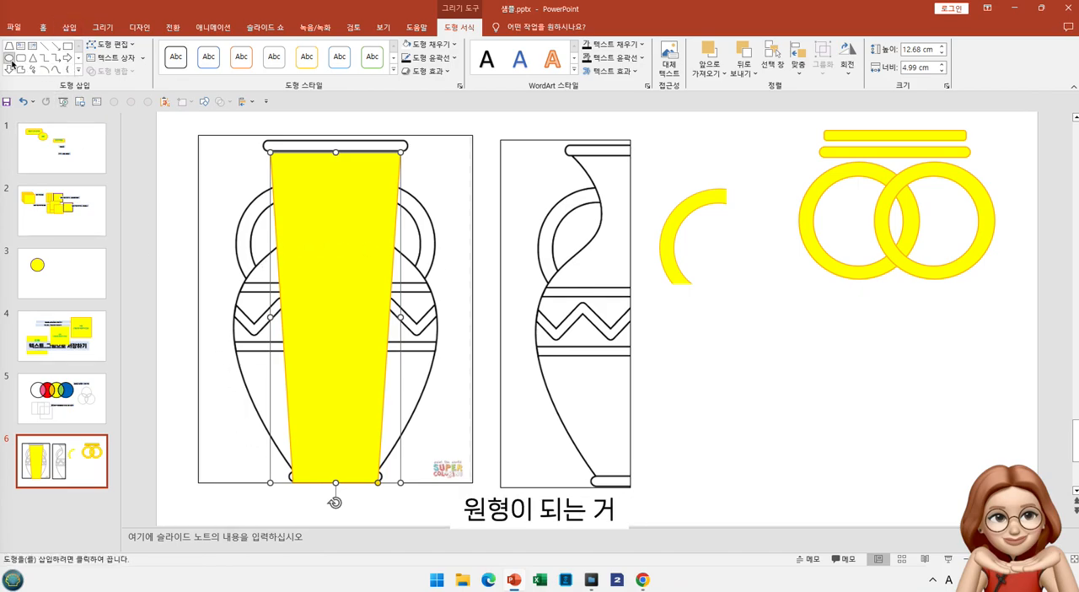
{"action": "left_click", "coordinate": [227, 221]}
{"action": "left_click_drag", "start_coordinate": [269, 248], "coordinate": [297, 271]}
{"action": "left_click_drag", "start_coordinate": [290, 311], "coordinate": [306, 464]}
{"action": "left_click_drag", "start_coordinate": [258, 360], "coordinate": [227, 357]}
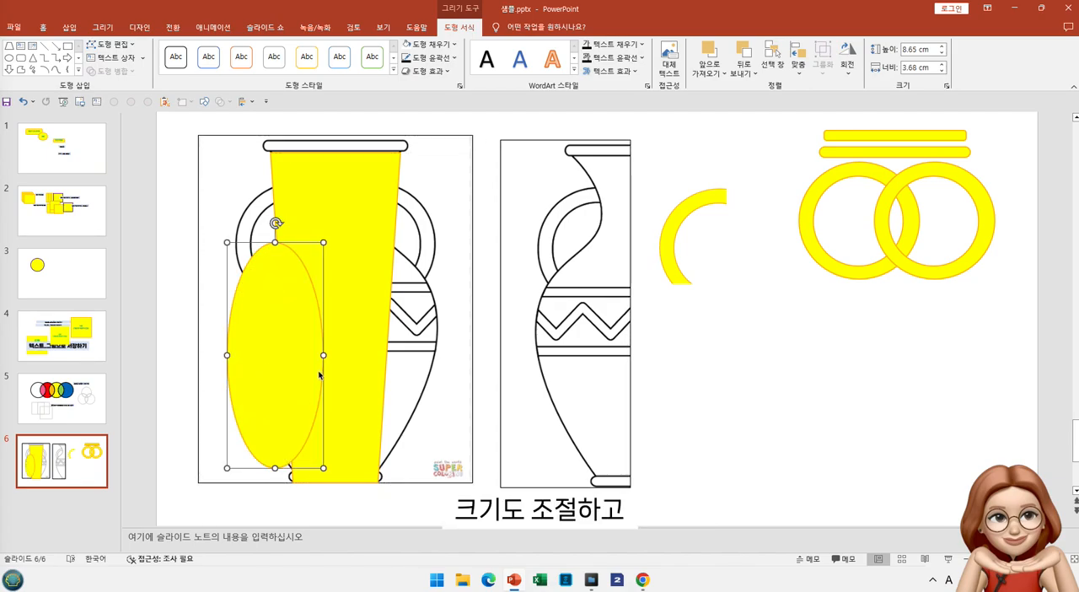
{"action": "left_click_drag", "start_coordinate": [324, 355], "coordinate": [365, 340]}
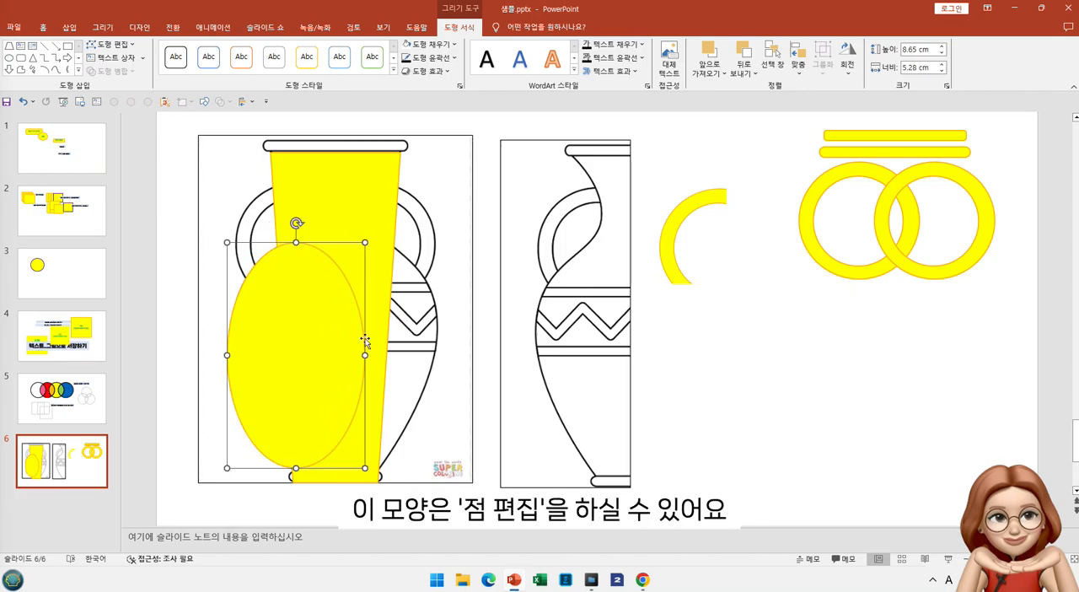
Edit the ellipse's points, adding points around its lower end and shaping its lower left side toward the vase's base
{"action": "left_click", "coordinate": [109, 44]}
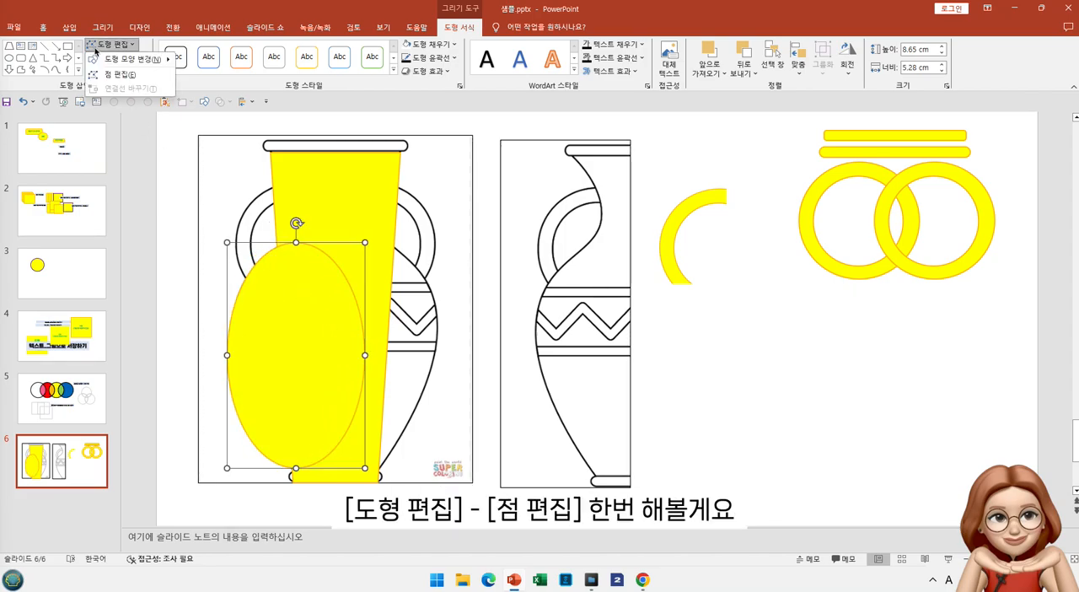
{"action": "left_click", "coordinate": [115, 74]}
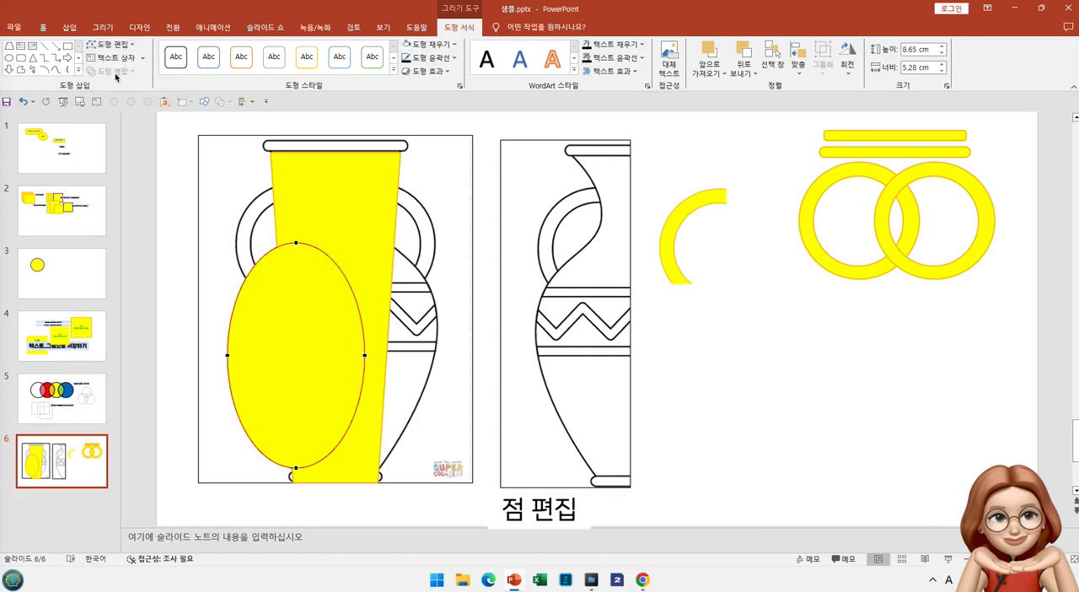
{"action": "left_click", "coordinate": [295, 466]}
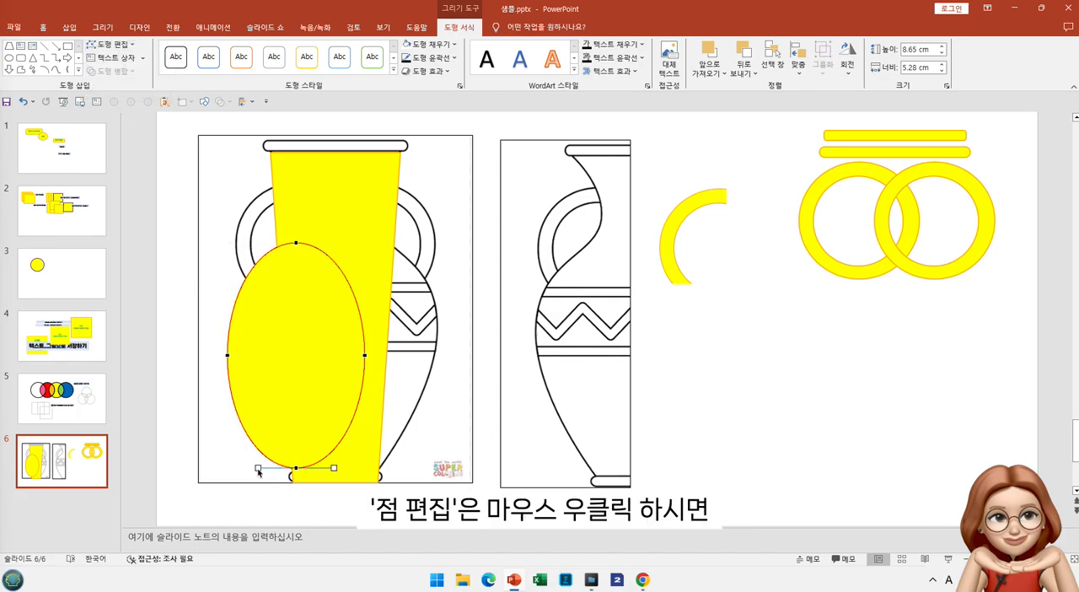
{"action": "right_click", "coordinate": [296, 470]}
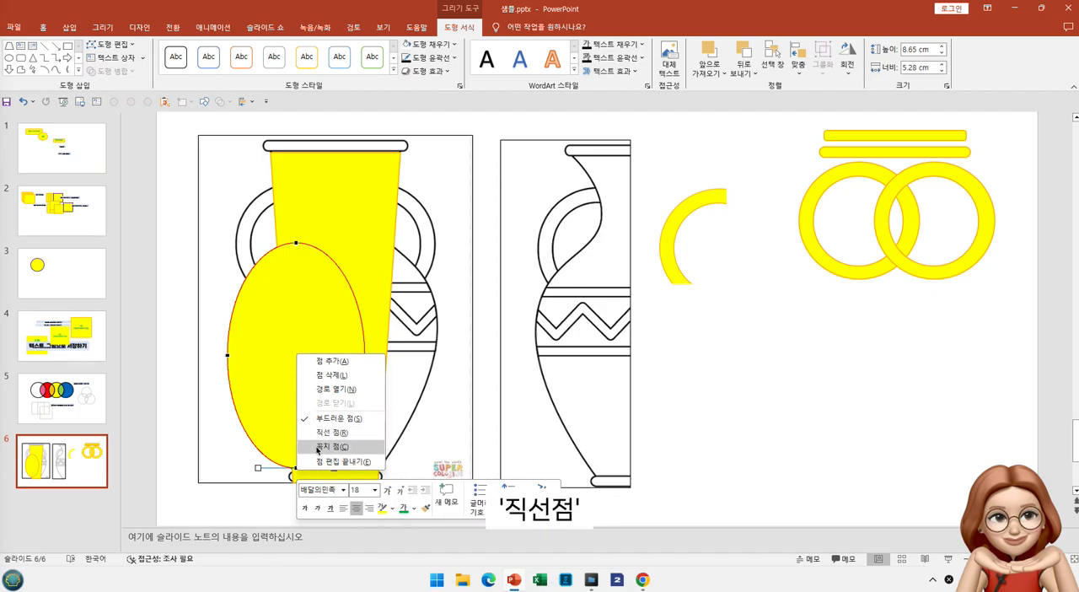
{"action": "left_click", "coordinate": [329, 363]}
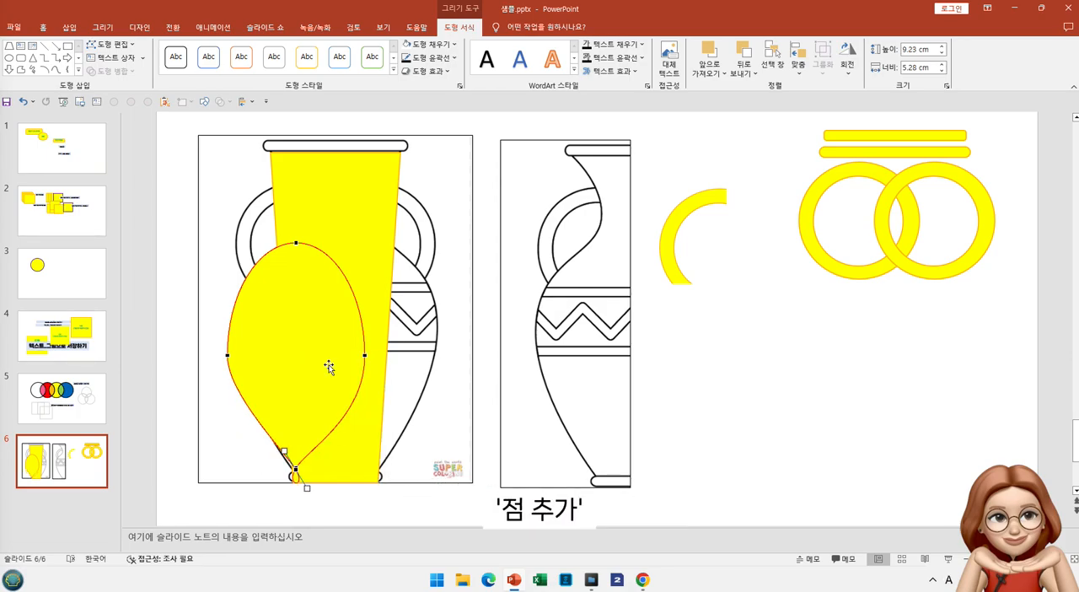
{"action": "left_click_drag", "start_coordinate": [296, 469], "coordinate": [289, 464]}
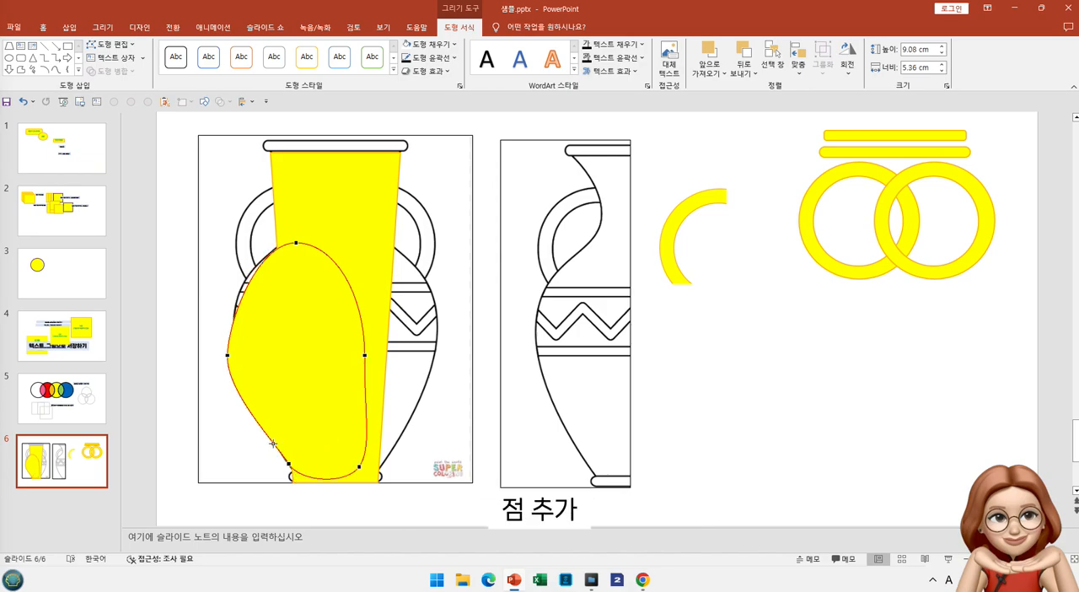
{"action": "right_click", "coordinate": [272, 443]}
{"action": "left_click", "coordinate": [296, 449]}
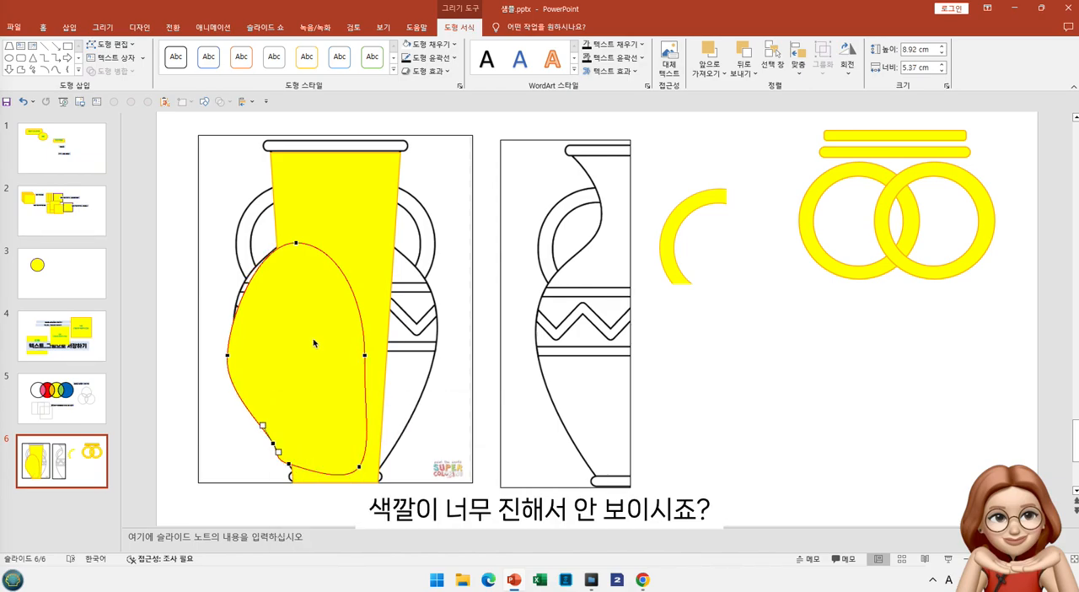
Fill the reshaped ellipse with light gray #F2F2F2 at 67% transparency so the vase drawing shows through
{"action": "left_click", "coordinate": [315, 297]}
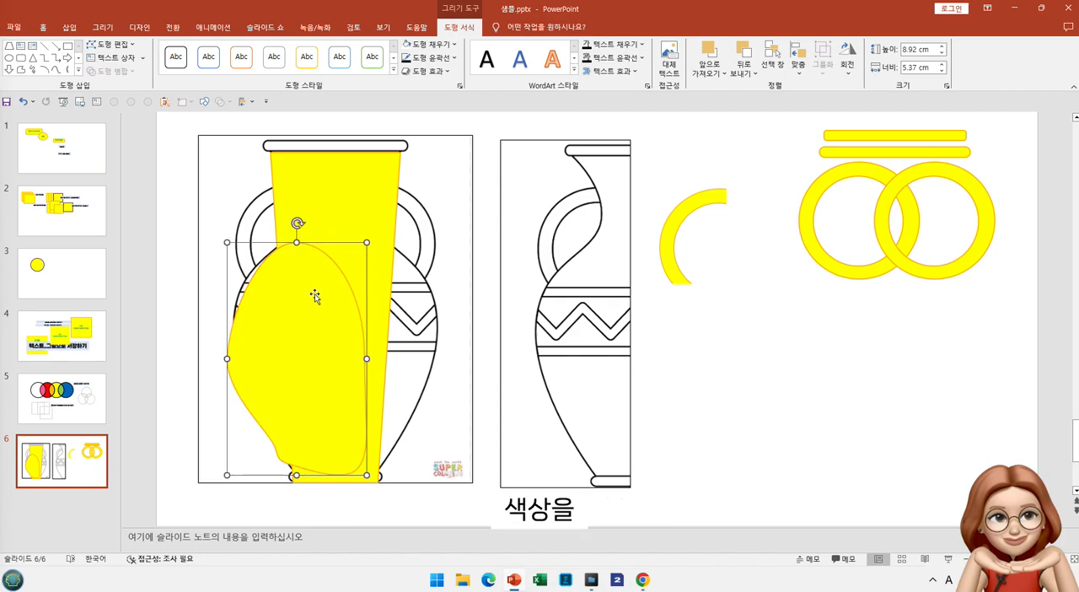
{"action": "left_click", "coordinate": [453, 44]}
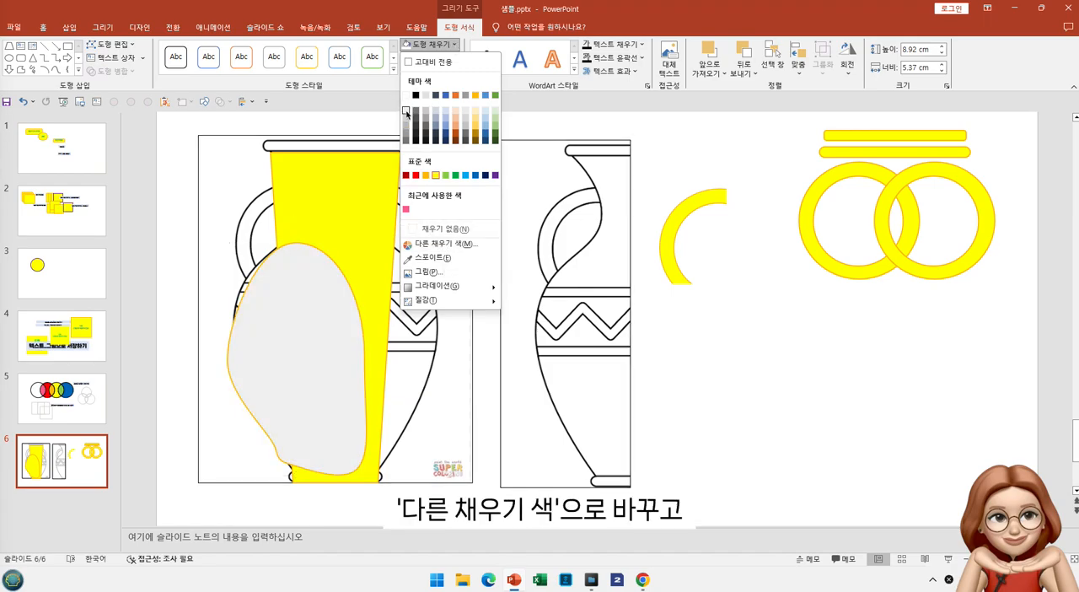
{"action": "left_click", "coordinate": [407, 112]}
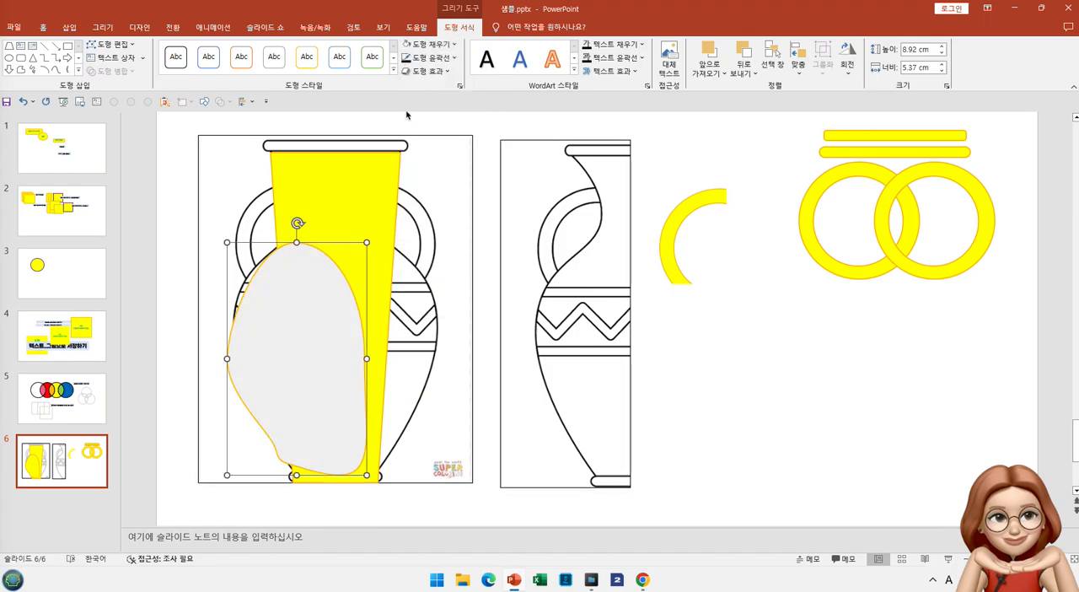
{"action": "left_click", "coordinate": [453, 45]}
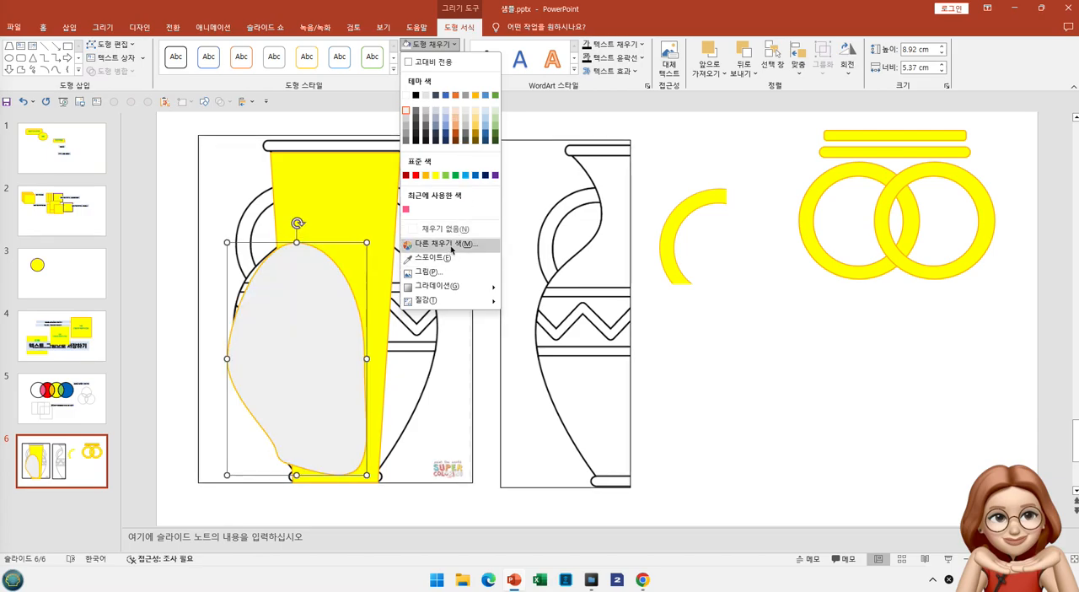
{"action": "left_click", "coordinate": [446, 244]}
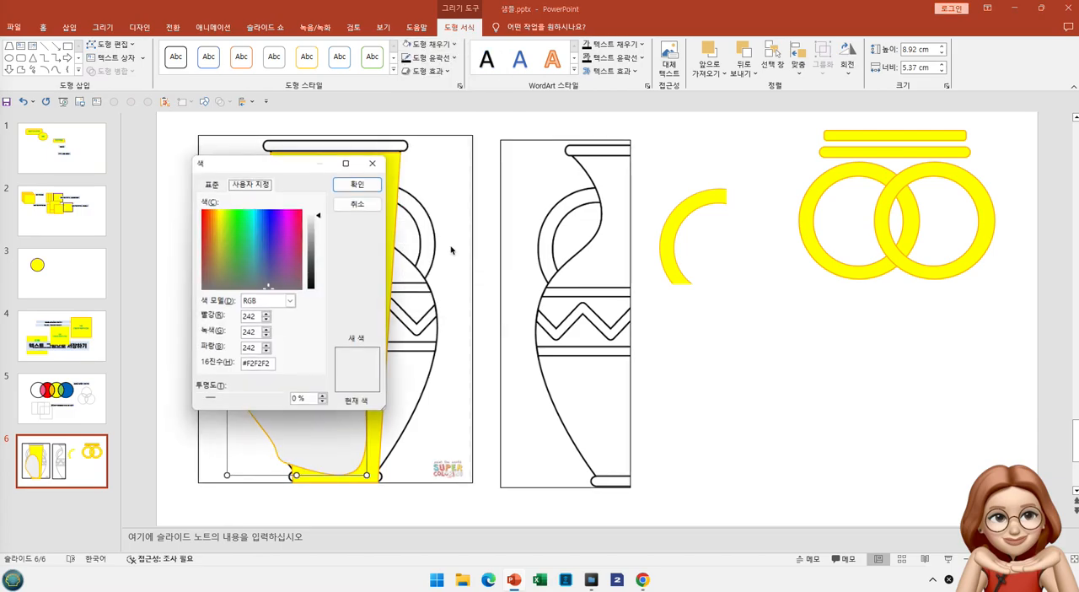
{"action": "left_click", "coordinate": [322, 398]}
{"action": "left_click", "coordinate": [323, 398]}
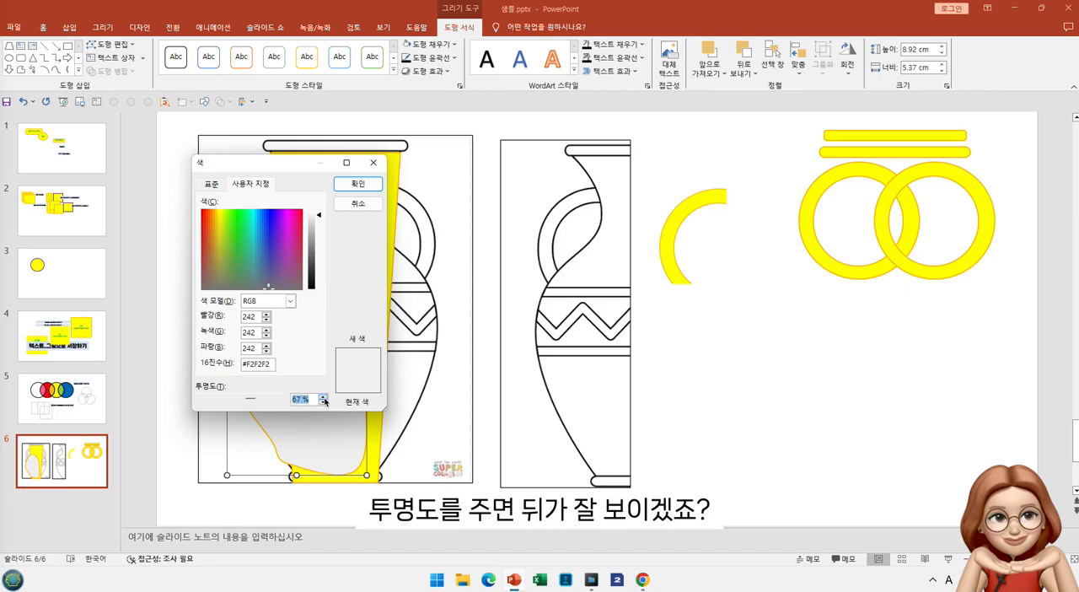
{"action": "left_click", "coordinate": [357, 183]}
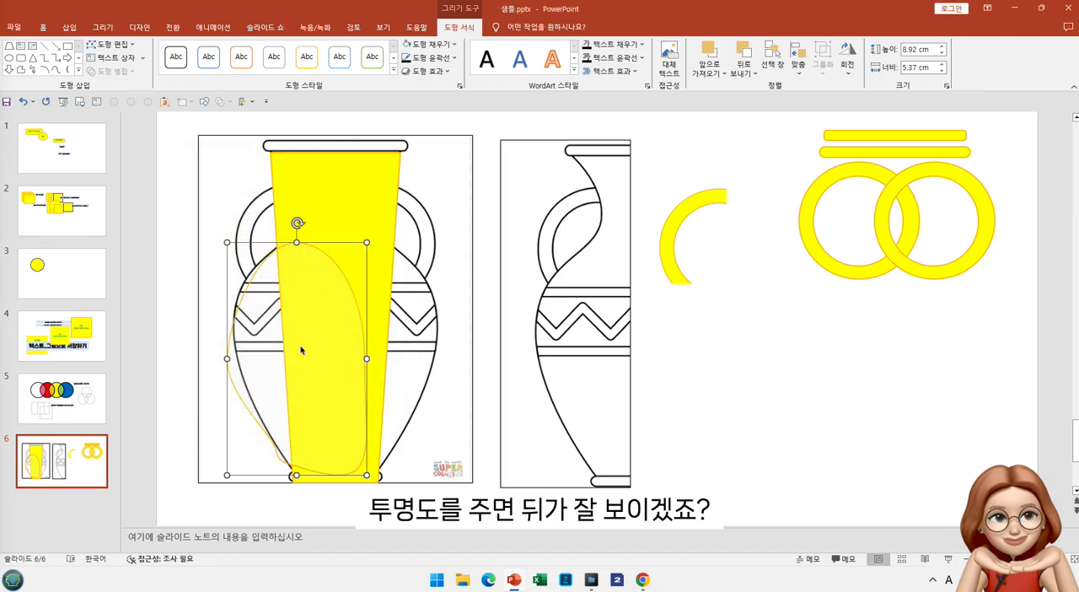
Edit the ellipse's points, adding one on the lower left edge and moving the leftmost point up onto the vase's widest outline
{"action": "left_click", "coordinate": [110, 44]}
{"action": "left_click", "coordinate": [128, 80]}
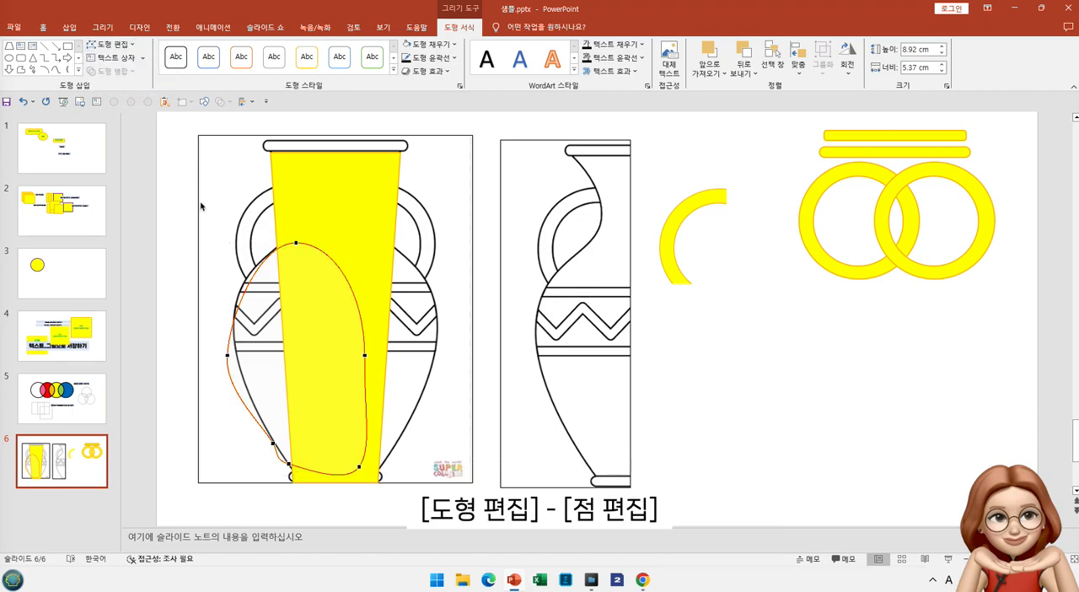
{"action": "right_click", "coordinate": [265, 434]}
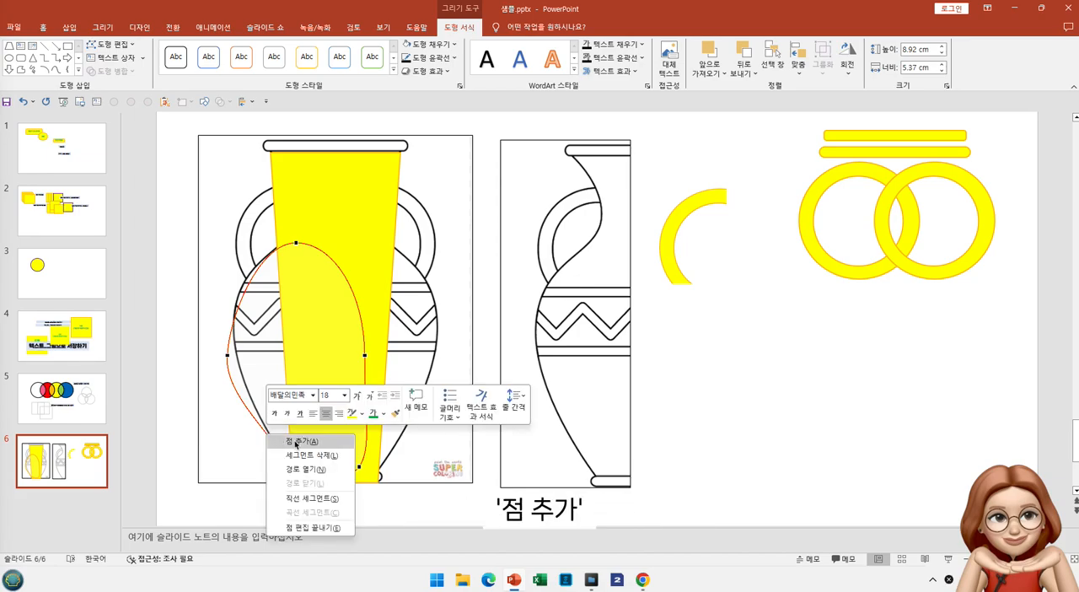
{"action": "left_click", "coordinate": [289, 439]}
{"action": "left_click_drag", "start_coordinate": [272, 449], "coordinate": [248, 390]}
{"action": "left_click_drag", "start_coordinate": [227, 356], "coordinate": [236, 332]}
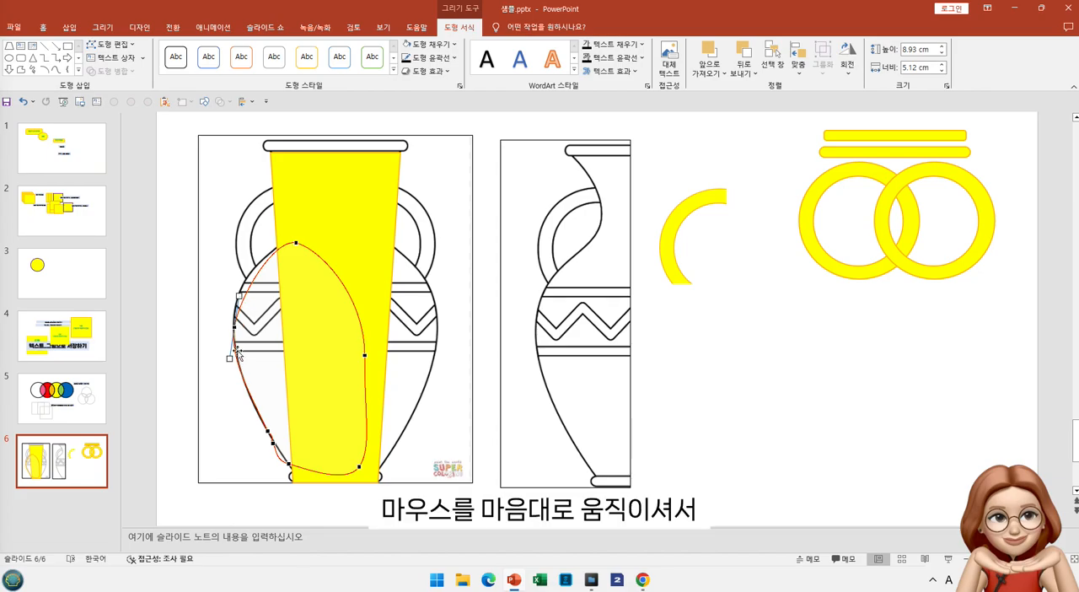
{"action": "left_click_drag", "start_coordinate": [235, 330], "coordinate": [234, 310]}
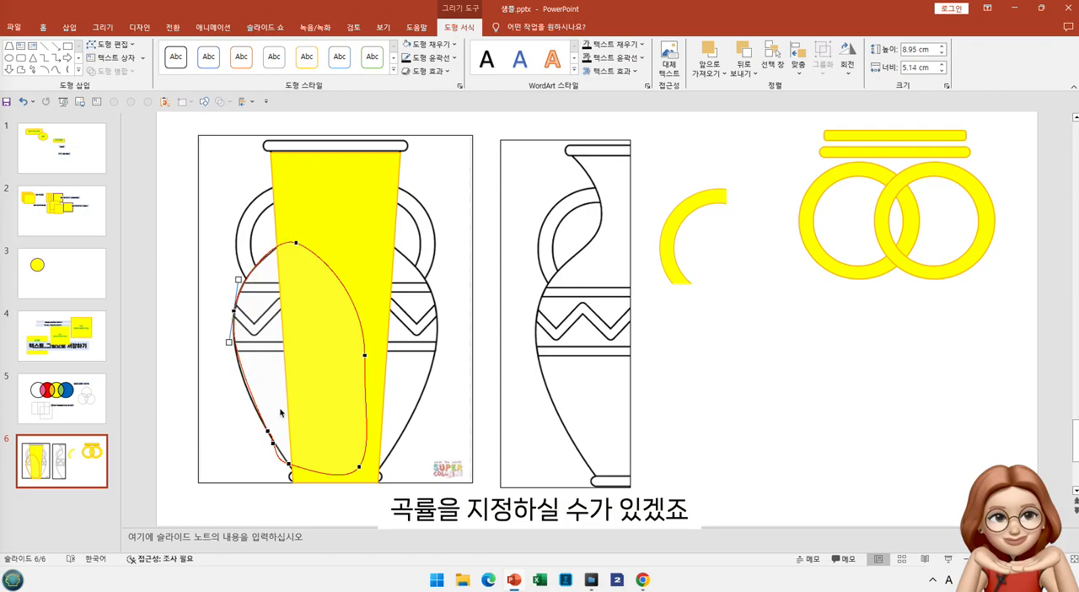
Move the ellipse's lowest left point down and inward onto the vase's base, and finish the point editing
{"action": "left_click", "coordinate": [273, 444]}
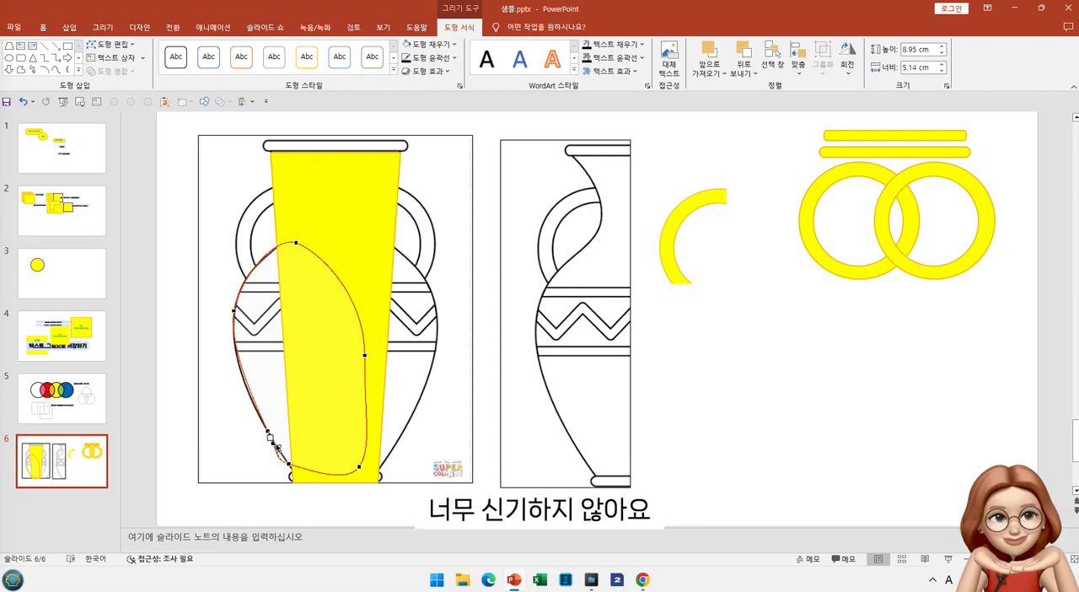
{"action": "left_click", "coordinate": [290, 465]}
{"action": "left_click_drag", "start_coordinate": [291, 468], "coordinate": [304, 479]}
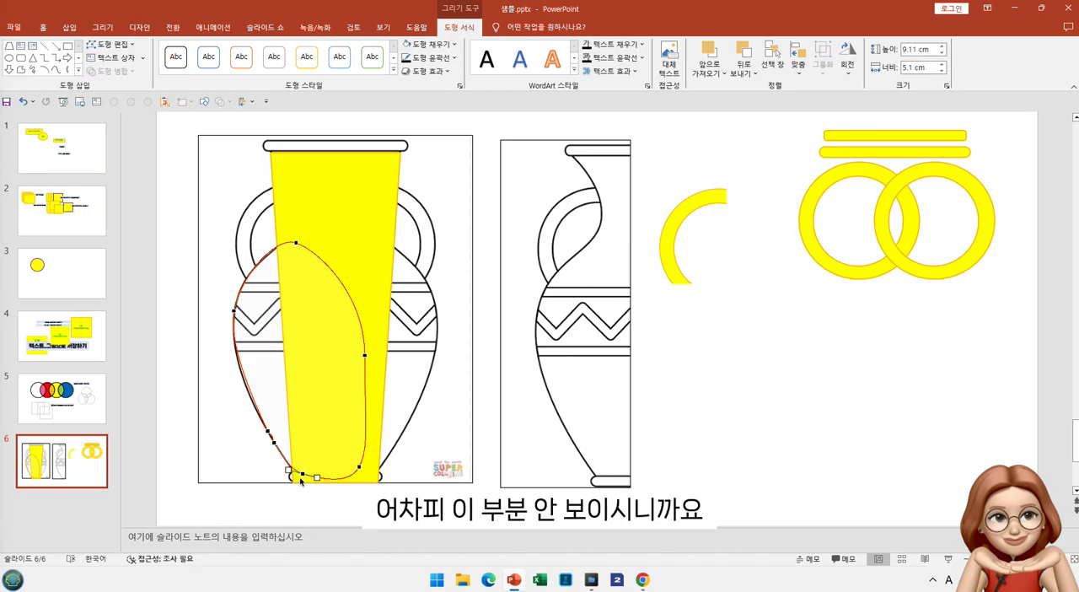
{"action": "left_click", "coordinate": [262, 464]}
{"action": "left_click", "coordinate": [273, 446]}
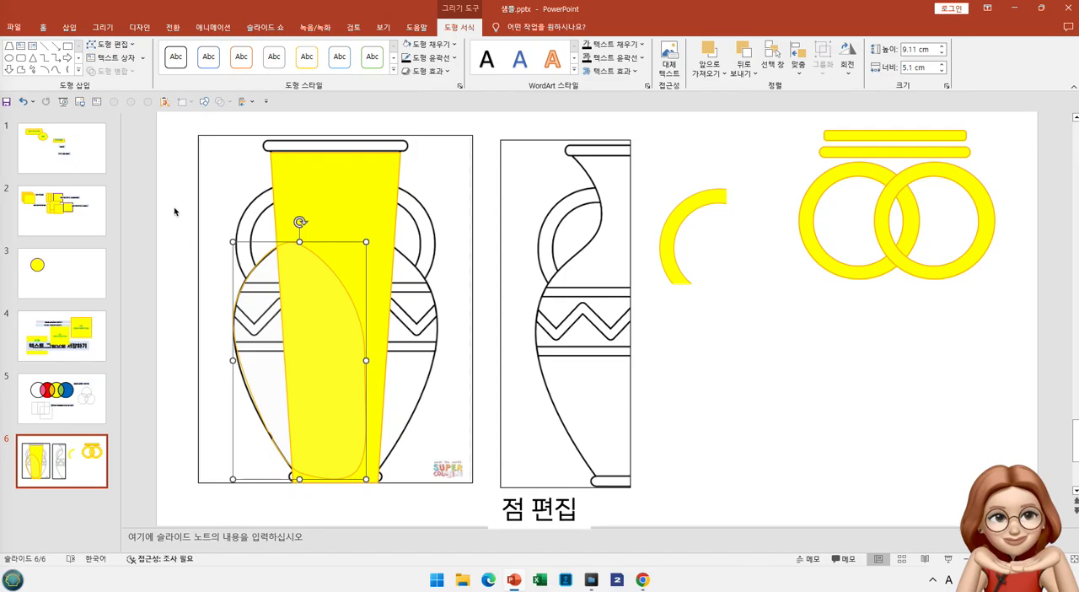
Edit the ellipse's points again, adjusting the added lower left point so the edge follows the vase's outline
{"action": "left_click", "coordinate": [131, 50]}
{"action": "left_click", "coordinate": [114, 74]}
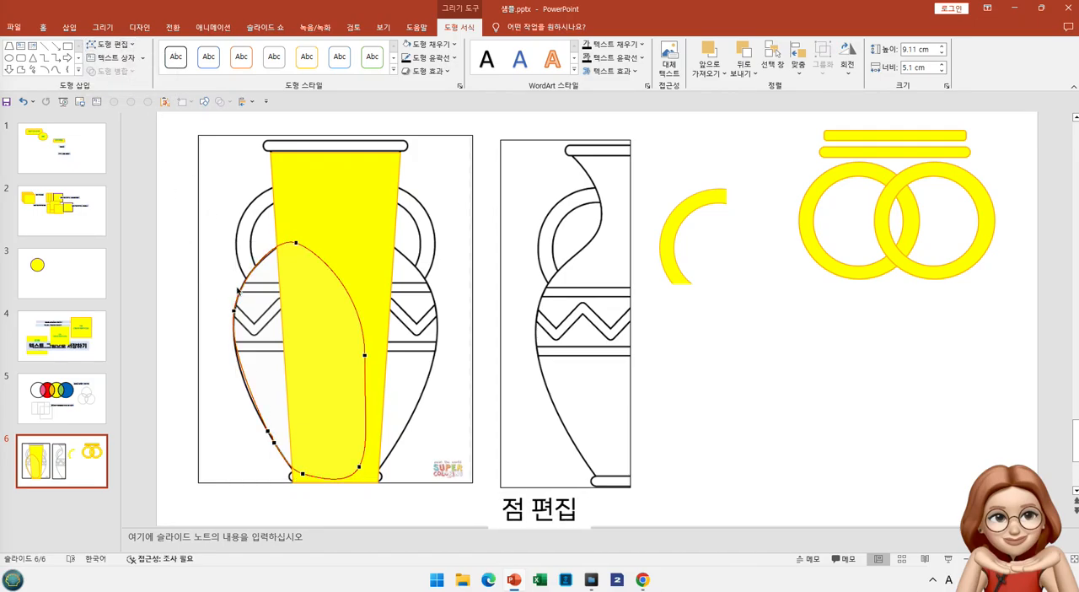
{"action": "left_click", "coordinate": [268, 431]}
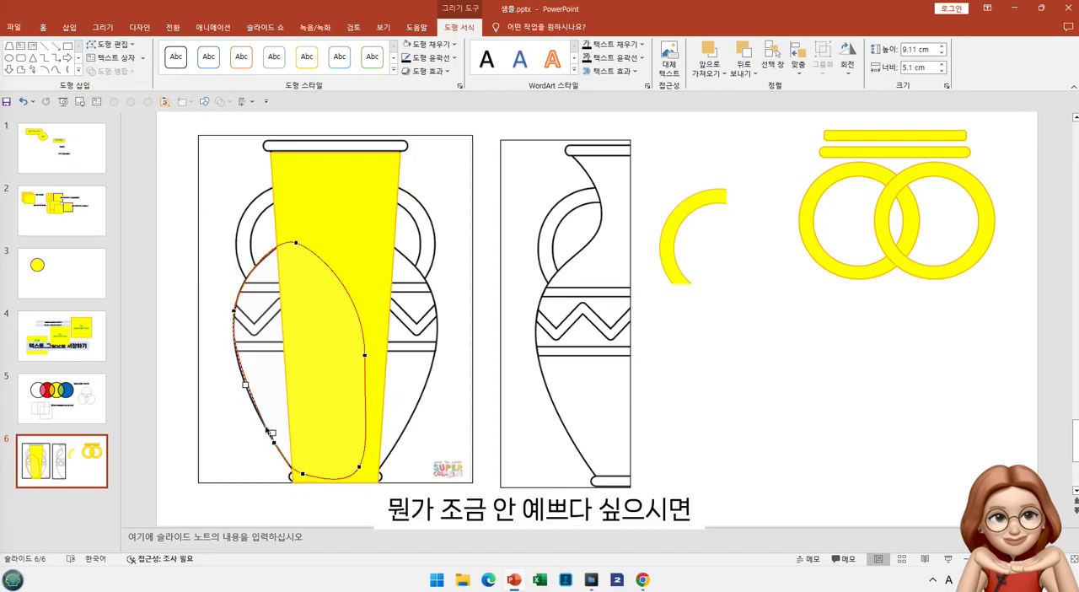
{"action": "left_click_drag", "start_coordinate": [263, 424], "coordinate": [276, 449]}
{"action": "left_click", "coordinate": [303, 467]}
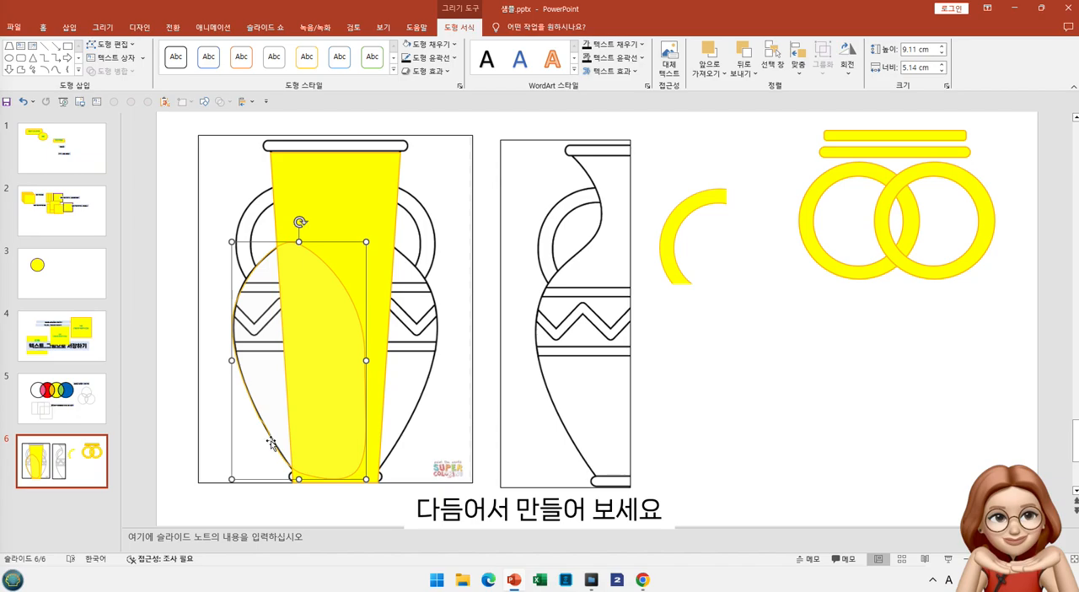
Shift the ellipse slightly to the left and straighten its lower left edge with the added point's curve handle
{"action": "left_click_drag", "start_coordinate": [268, 436], "coordinate": [262, 439]}
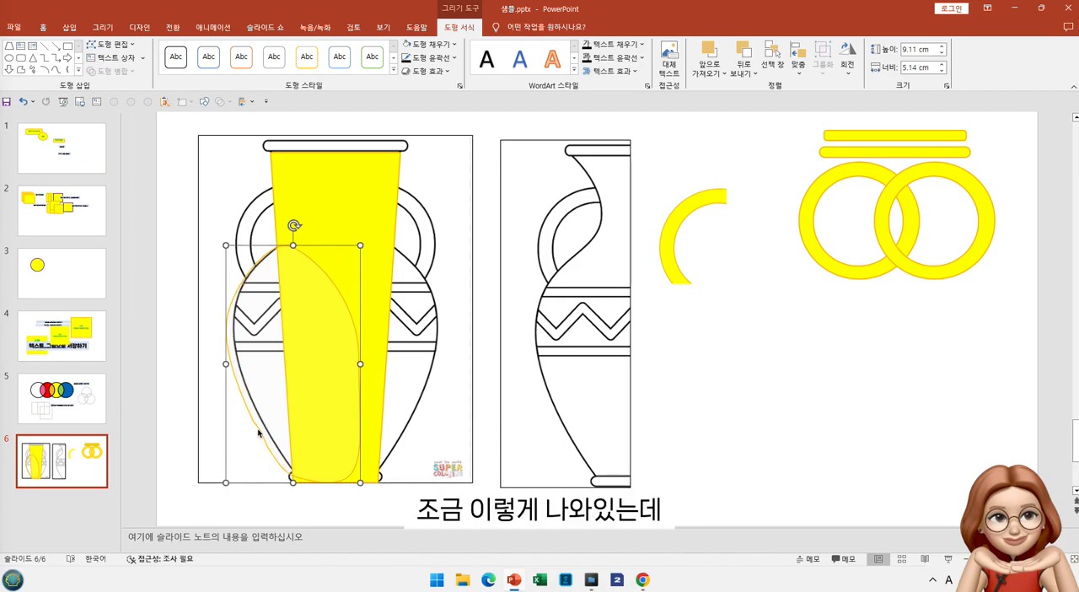
{"action": "left_click", "coordinate": [125, 49]}
{"action": "left_click", "coordinate": [110, 73]}
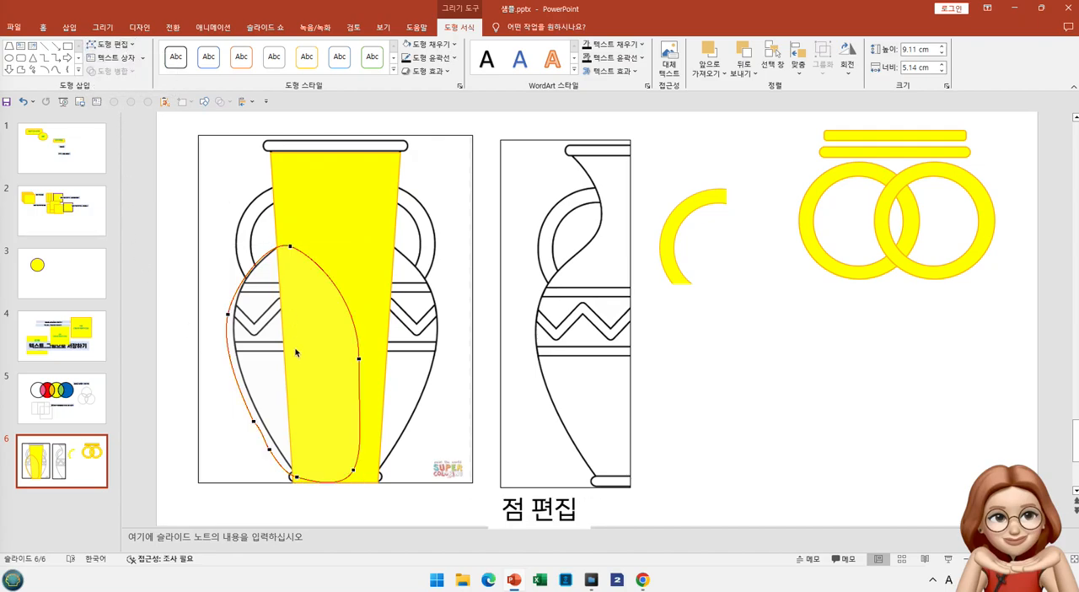
{"action": "left_click", "coordinate": [255, 422]}
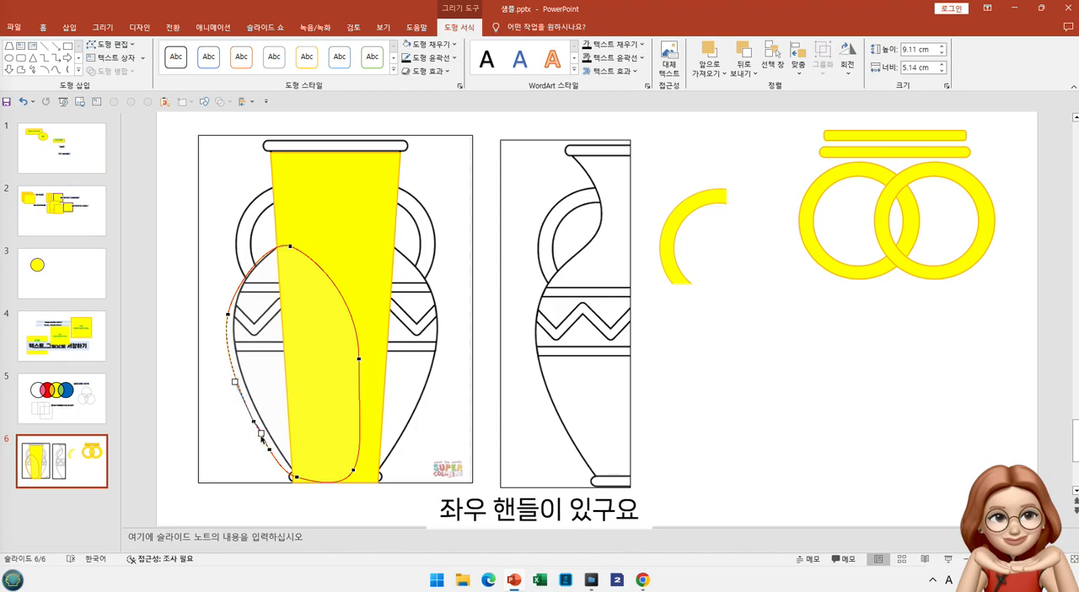
{"action": "left_click_drag", "start_coordinate": [261, 437], "coordinate": [262, 438]}
{"action": "left_click", "coordinate": [259, 450]}
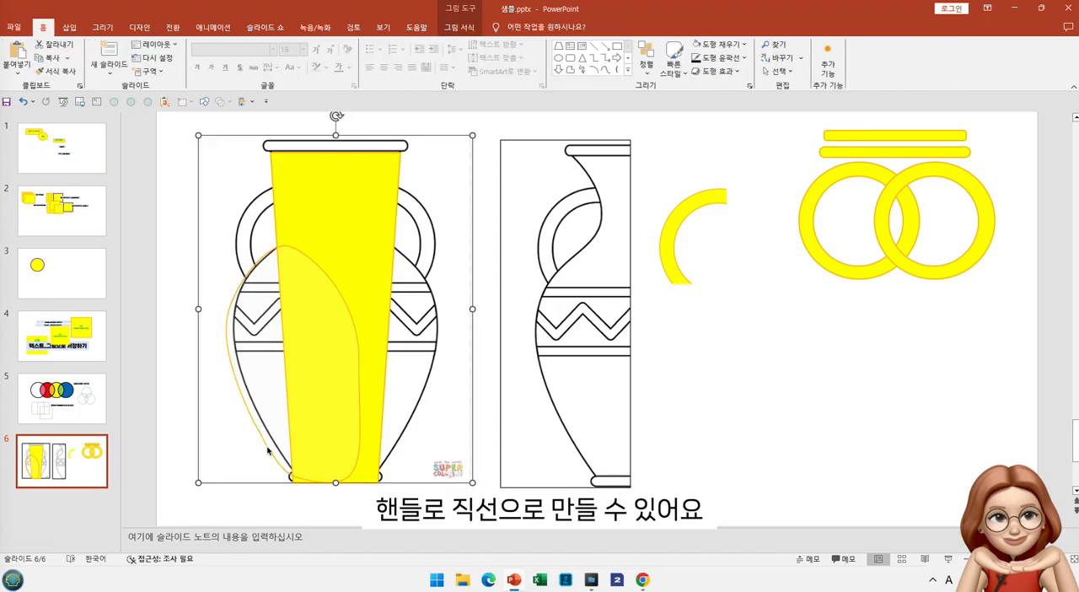
{"action": "left_click", "coordinate": [266, 449]}
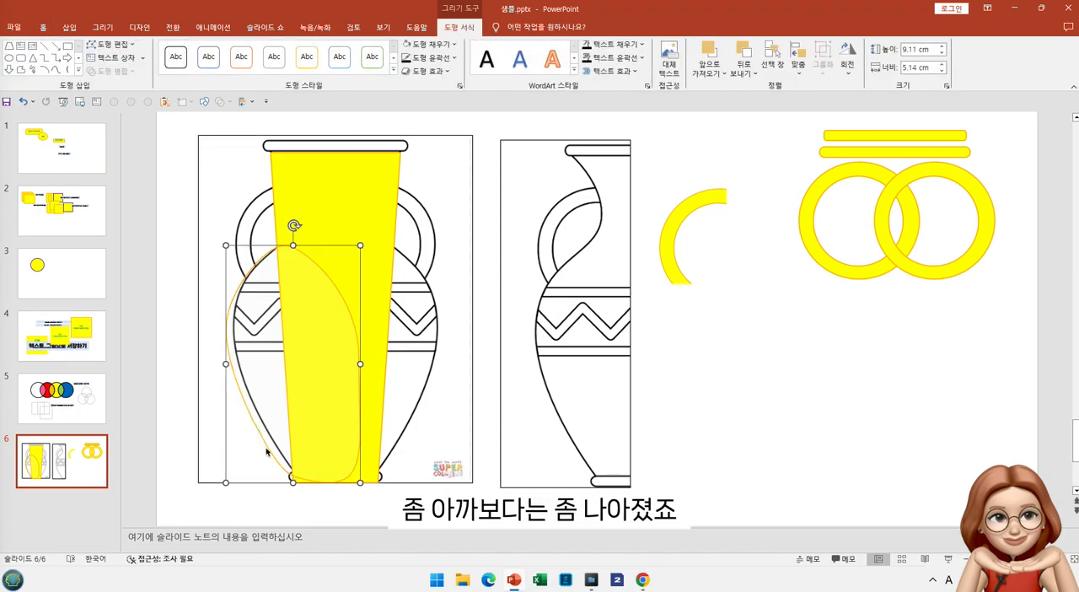
{"action": "left_click", "coordinate": [260, 448]}
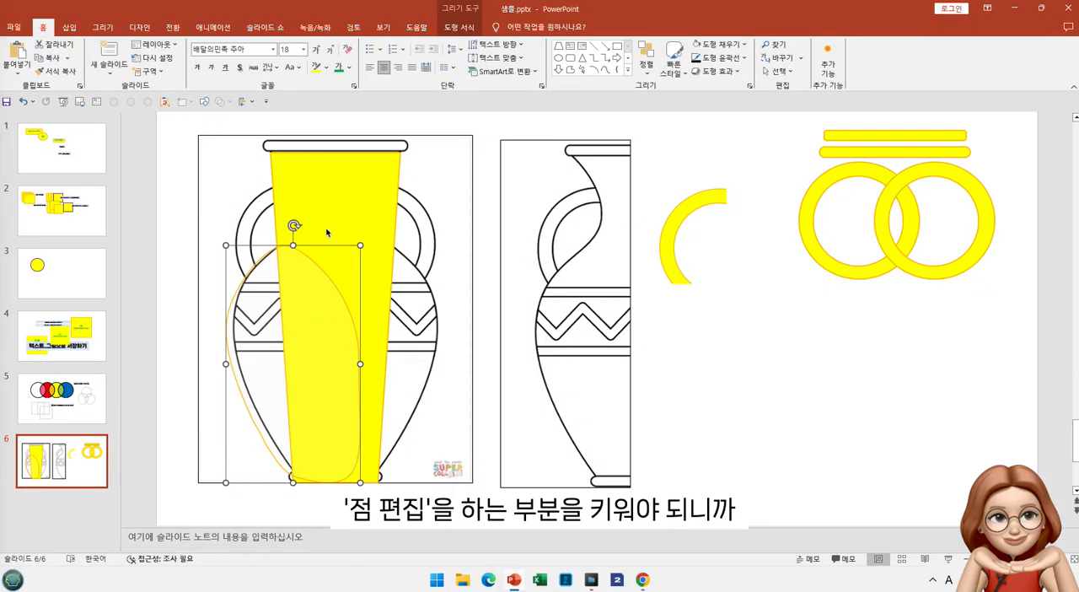
Move the reshaped ellipse back to the right to align its left edge with the vase's outline
{"action": "left_click", "coordinate": [327, 232]}
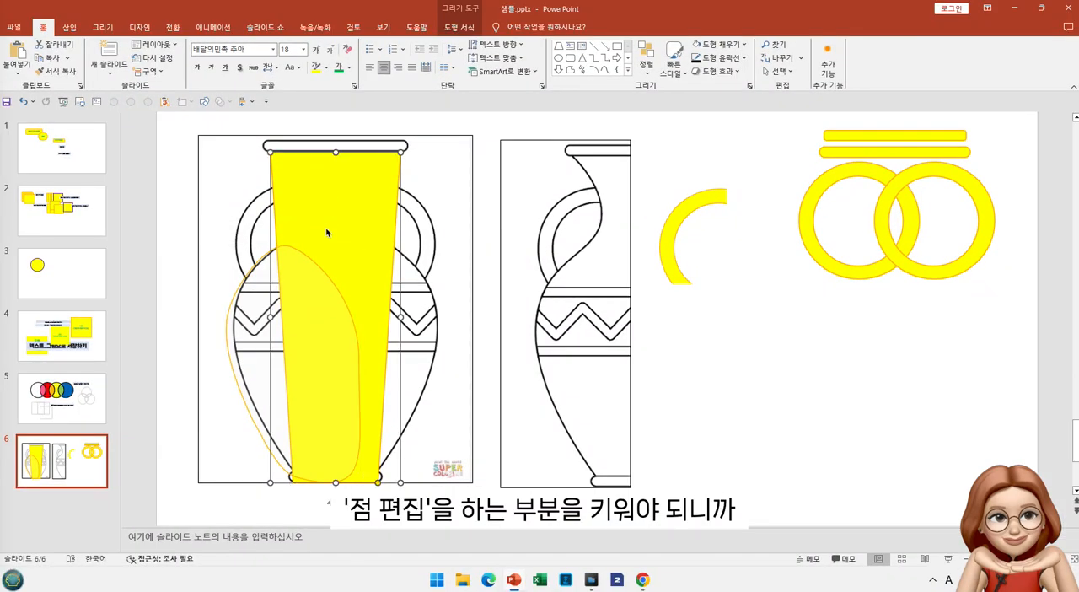
{"action": "left_click", "coordinate": [240, 284]}
{"action": "left_click_drag", "start_coordinate": [240, 284], "coordinate": [247, 286]}
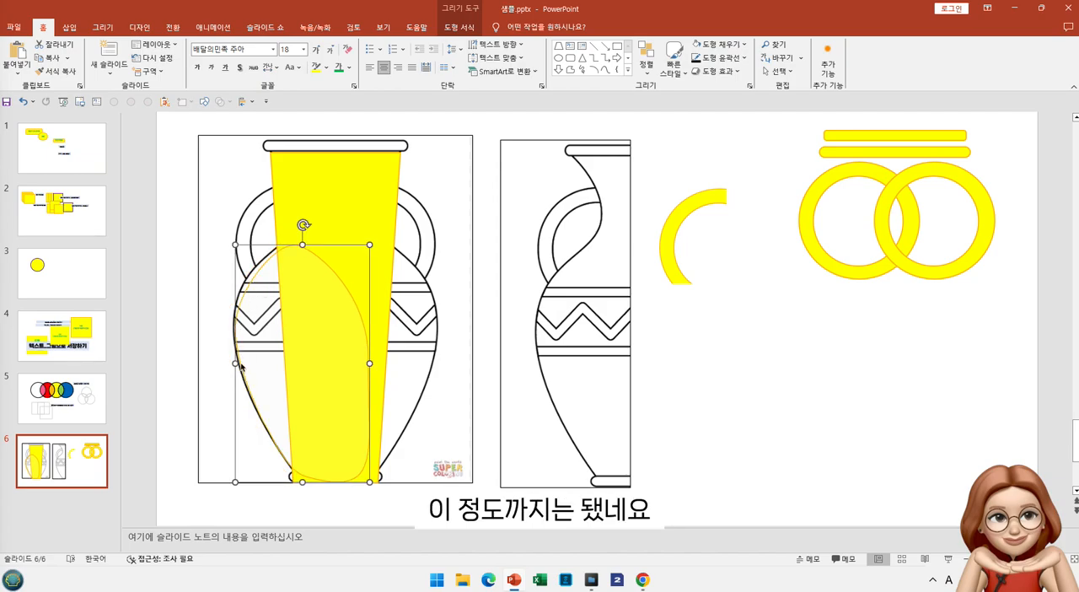
Reopen the reshaped ellipse's points for editing and select the point at its widest left side to show its curve handles
{"action": "right_click", "coordinate": [333, 249]}
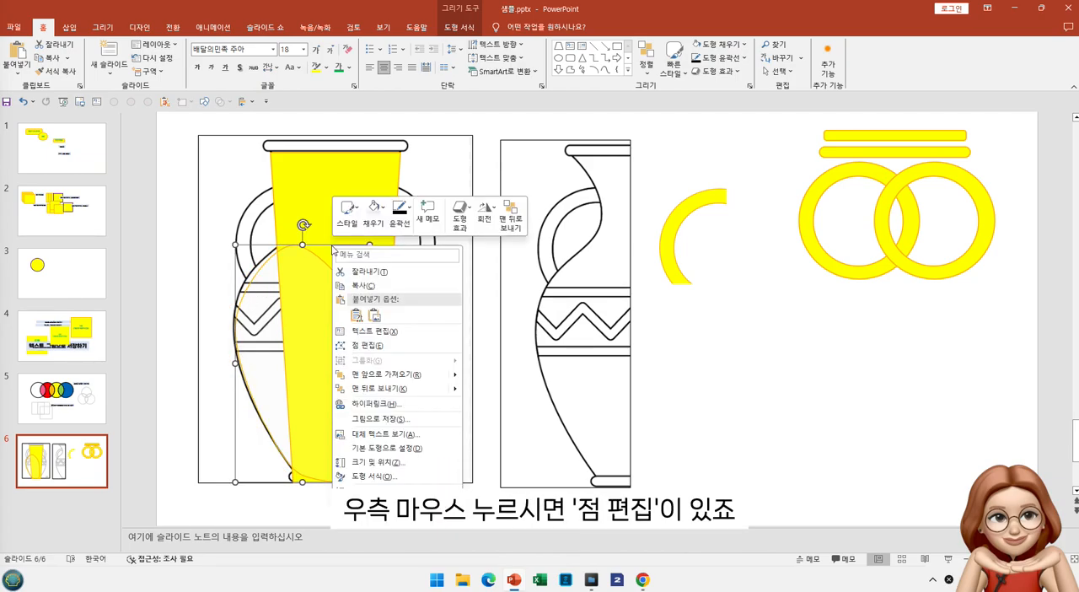
{"action": "left_click", "coordinate": [363, 345]}
{"action": "left_click", "coordinate": [349, 295]}
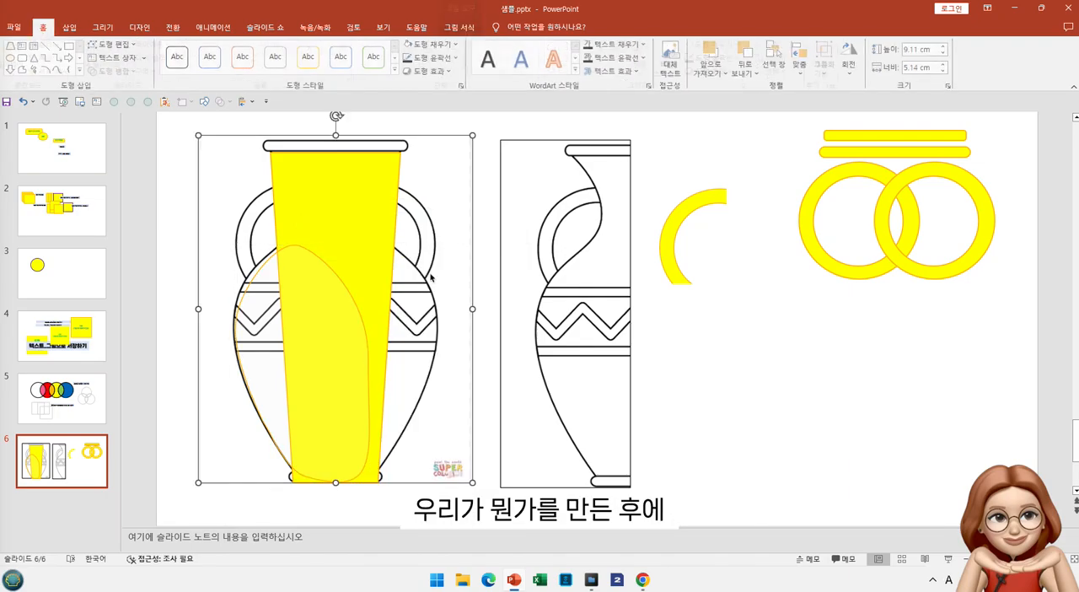
{"action": "left_click", "coordinate": [349, 294]}
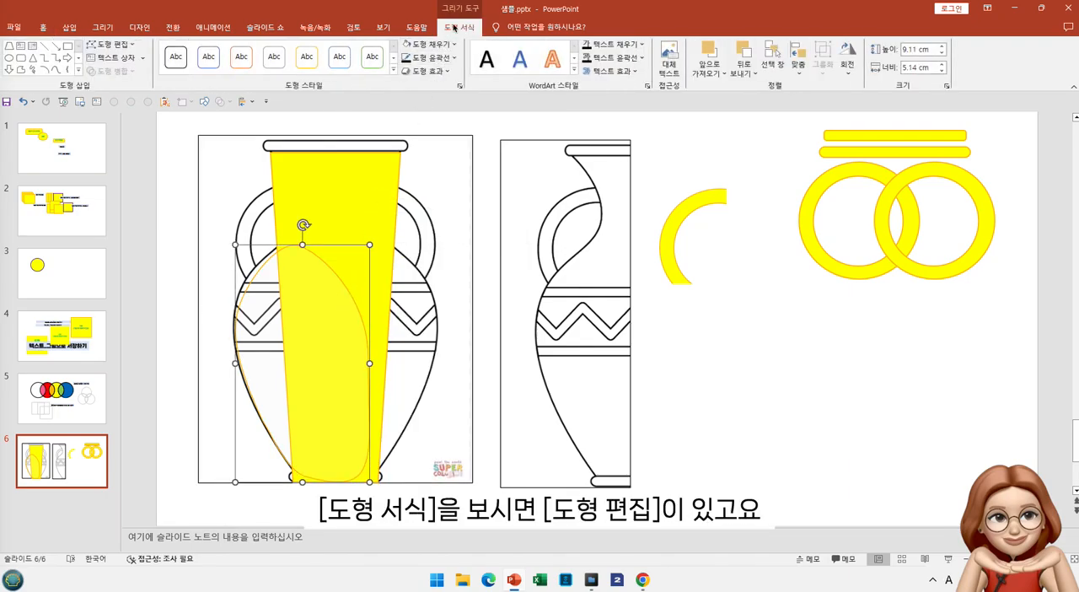
{"action": "left_click", "coordinate": [132, 46]}
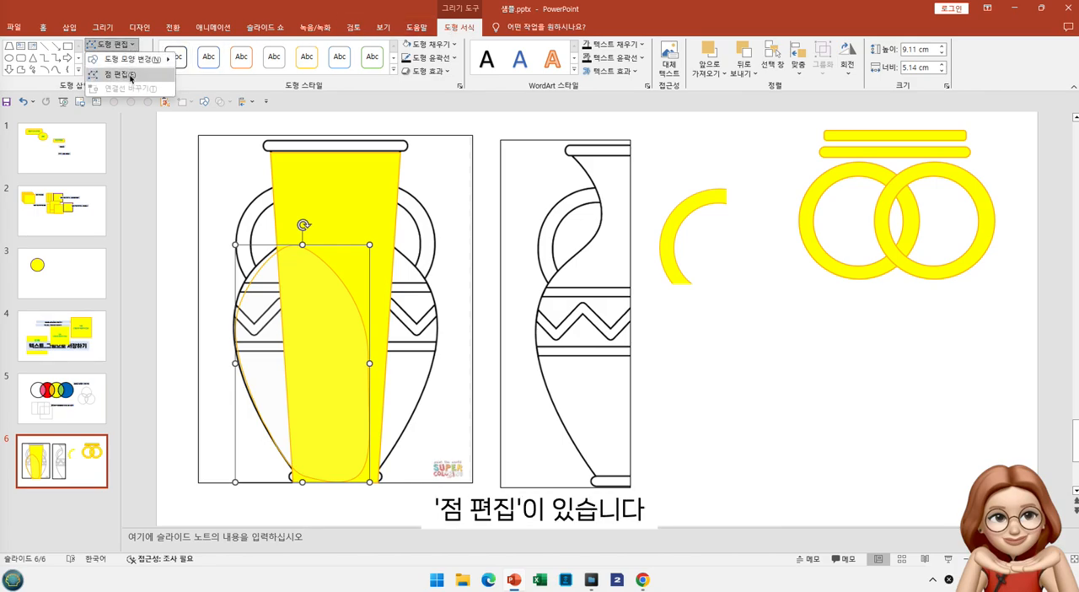
{"action": "left_click", "coordinate": [131, 75]}
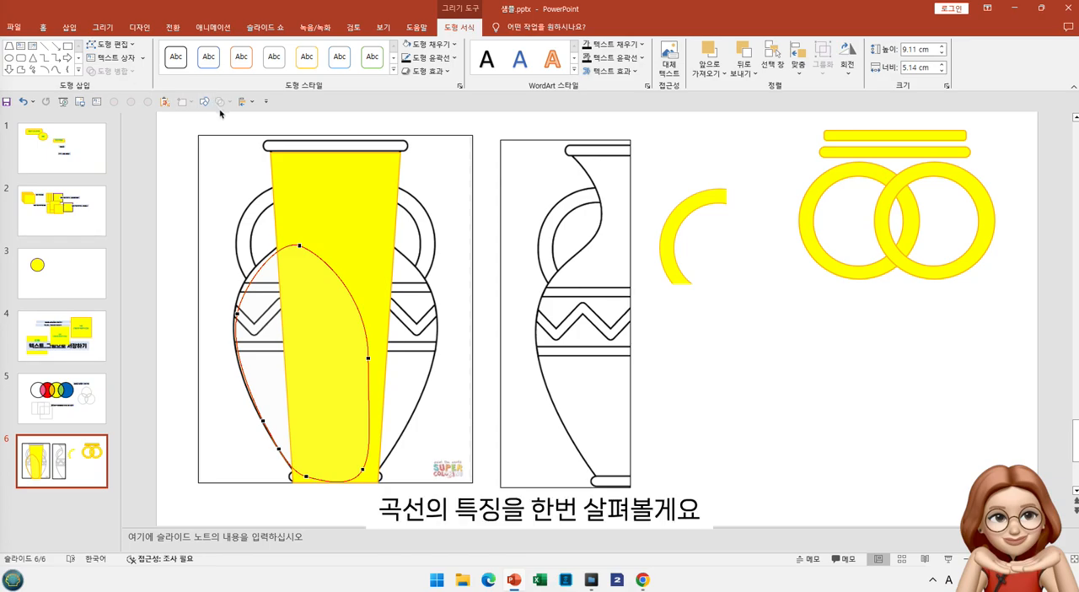
{"action": "left_click", "coordinate": [237, 315]}
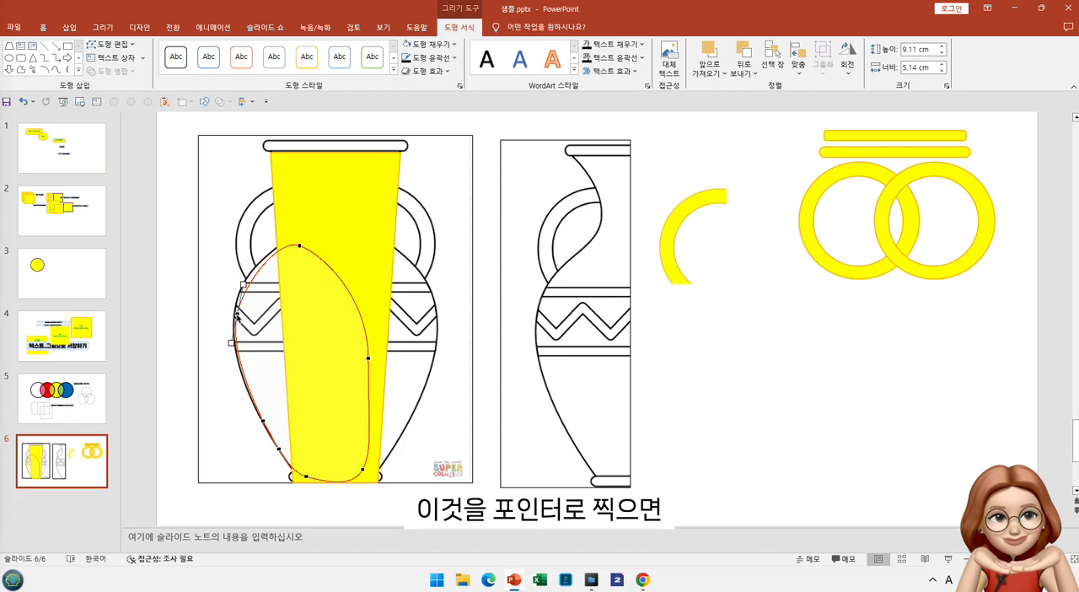
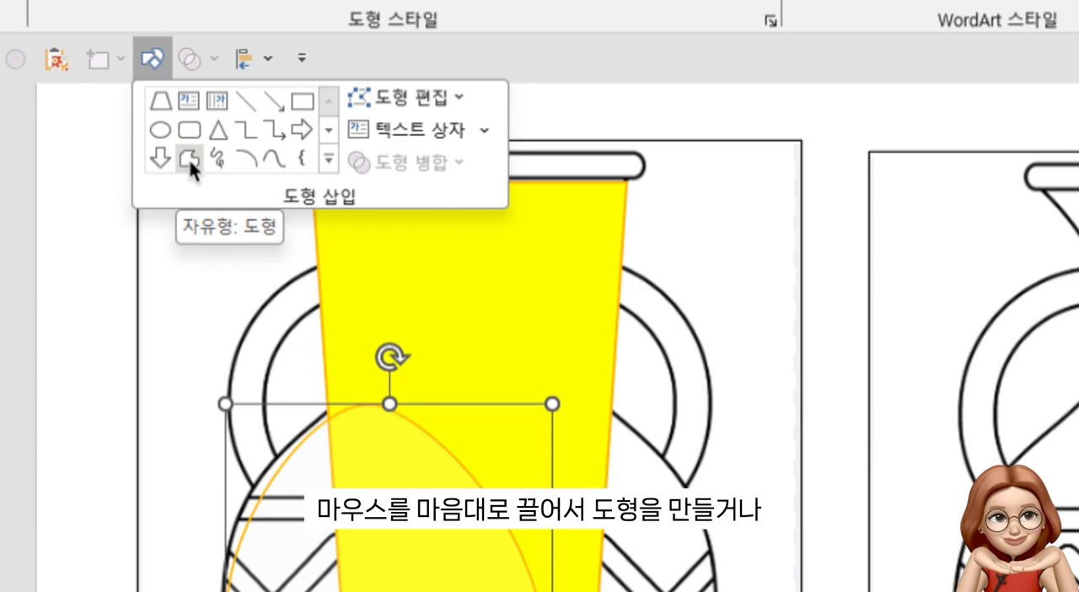
Try drawing an irregular shape freehand with the Freeform tool near the vase image's upper left corner, and delete it
{"action": "left_click", "coordinate": [110, 207]}
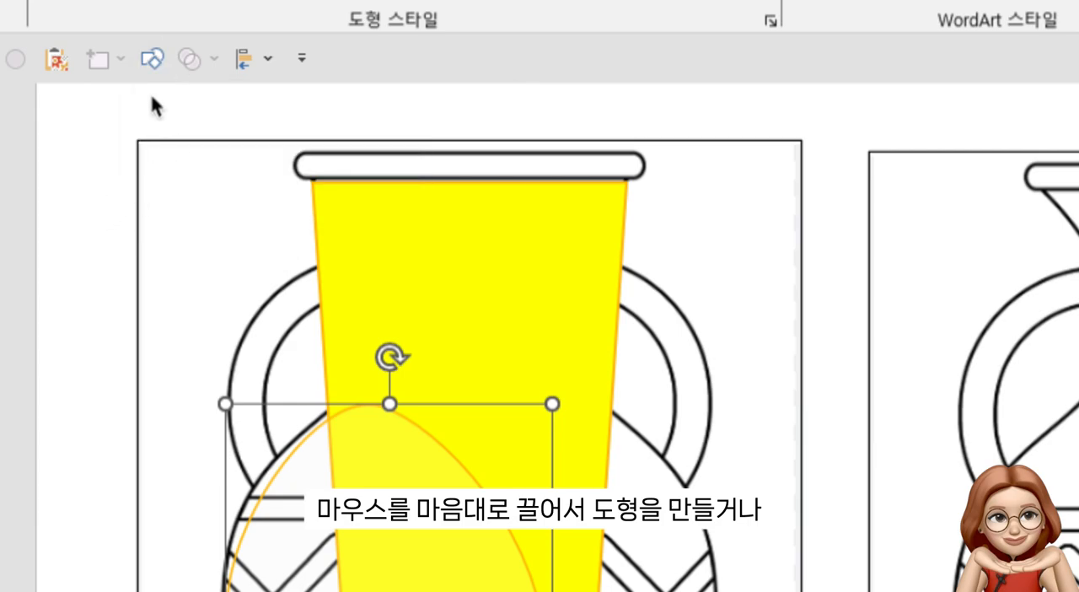
{"action": "left_click", "coordinate": [151, 58]}
{"action": "left_click", "coordinate": [118, 192]}
{"action": "mouse_move", "coordinate": [106, 184]}
{"action": "left_mouse_down"}
{"action": "mouse_move", "coordinate": [106, 202]}
{"action": "mouse_move", "coordinate": [193, 241]}
{"action": "mouse_move", "coordinate": [193, 202]}
{"action": "mouse_move", "coordinate": [101, 156]}
{"action": "mouse_move", "coordinate": [105, 184]}
{"action": "left_mouse_up"}
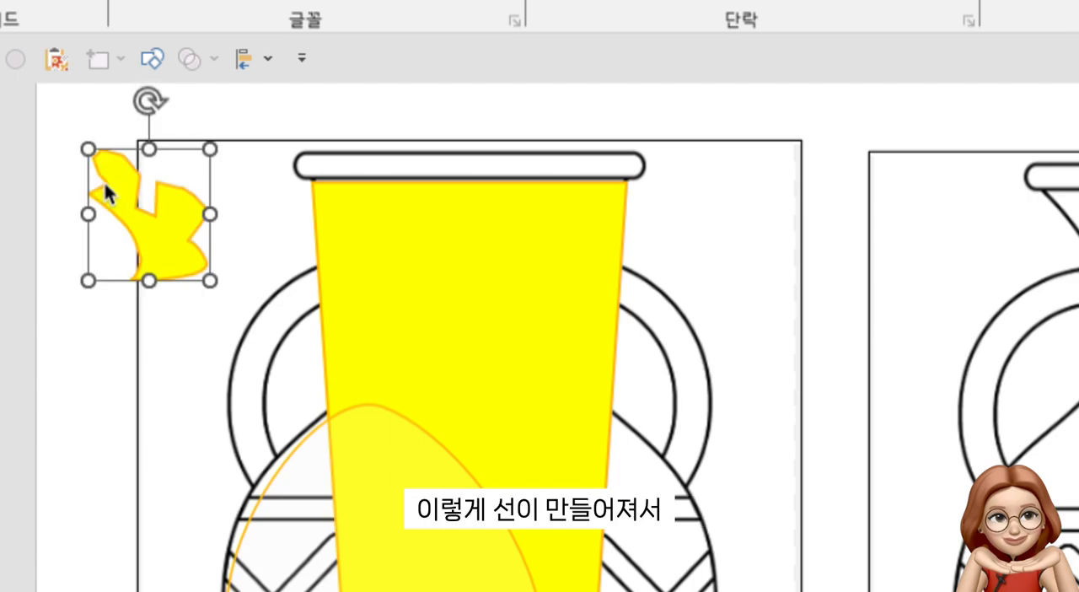
{"action": "mouse_move", "coordinate": [135, 238]}
{"action": "left_mouse_down"}
{"action": "mouse_move", "coordinate": [81, 232]}
{"action": "mouse_move", "coordinate": [53, 209]}
{"action": "left_mouse_up"}
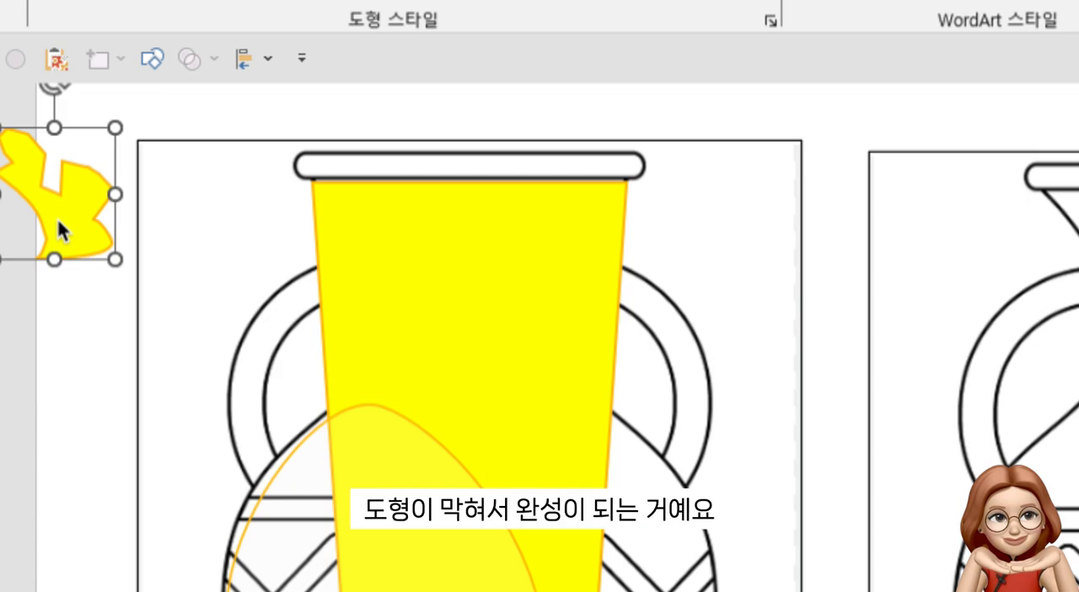
{"action": "key", "text": "Delete"}
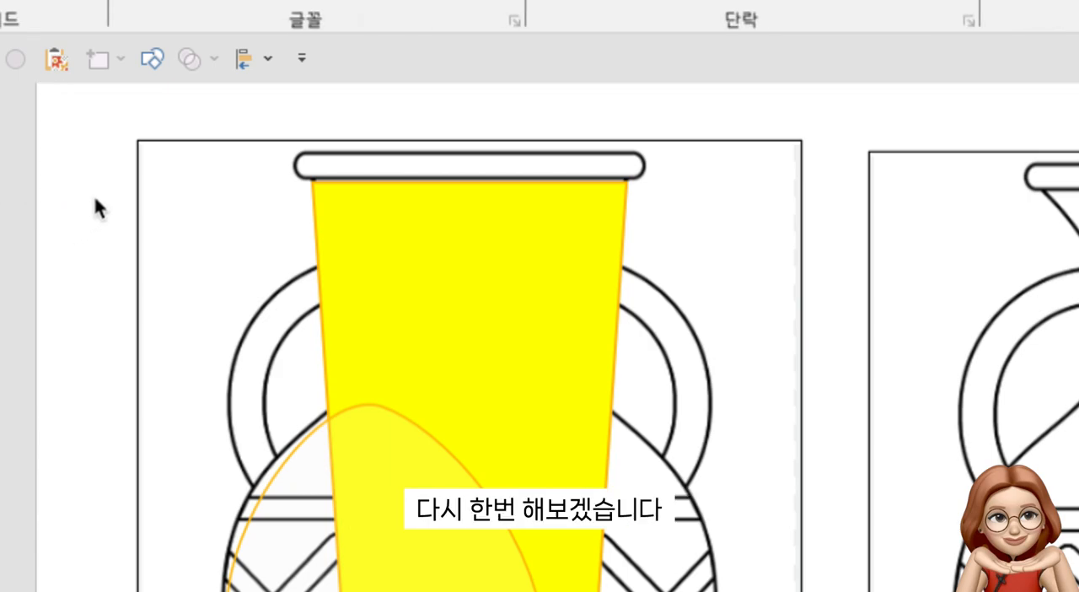
Draw a closed six-sided polygon with straight edges beside the vase image's upper left corner using the Freeform tool
{"action": "left_click", "coordinate": [154, 59]}
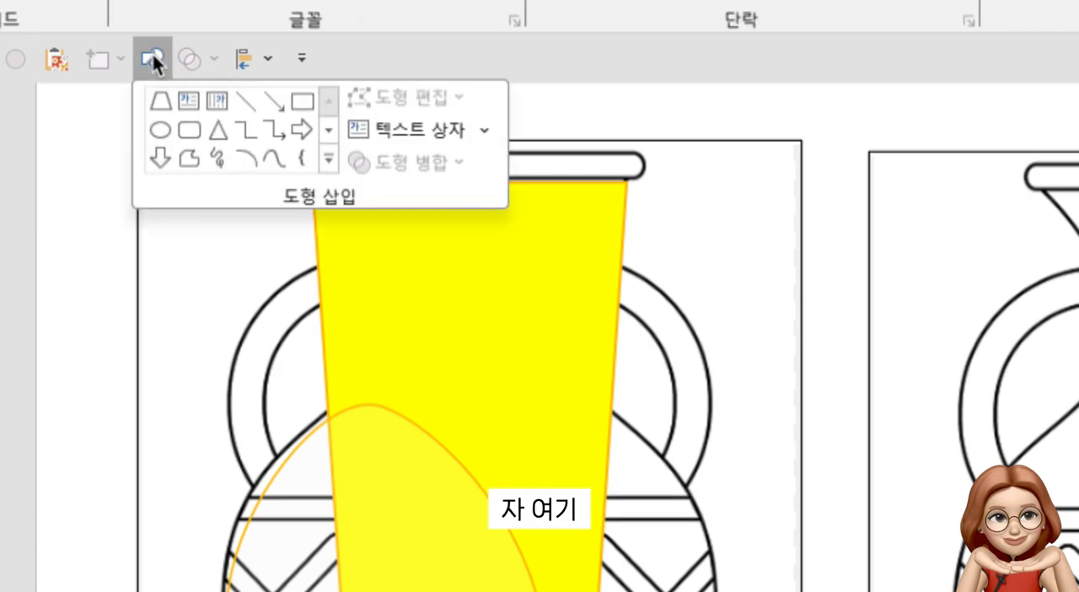
{"action": "left_click", "coordinate": [183, 155]}
{"action": "mouse_move", "coordinate": [19, 157]}
{"action": "left_mouse_down"}
{"action": "mouse_move", "coordinate": [1, 210]}
{"action": "mouse_move", "coordinate": [6, 268]}
{"action": "mouse_move", "coordinate": [42, 278]}
{"action": "mouse_move", "coordinate": [110, 229]}
{"action": "mouse_move", "coordinate": [92, 168]}
{"action": "mouse_move", "coordinate": [22, 160]}
{"action": "mouse_move", "coordinate": [24, 148]}
{"action": "mouse_move", "coordinate": [23, 164]}
{"action": "left_mouse_up"}
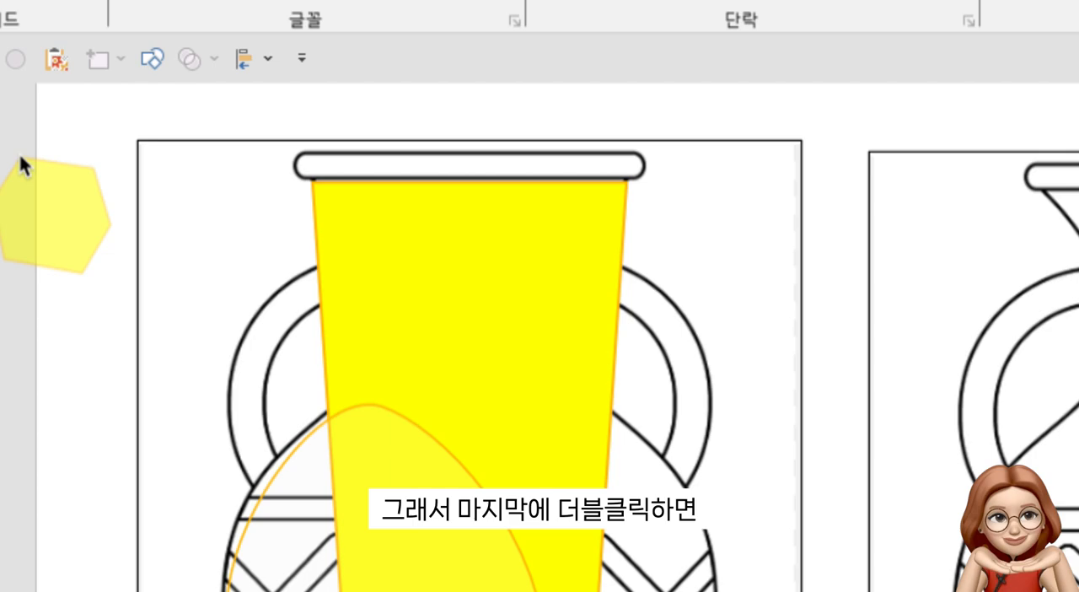
{"action": "left_click", "coordinate": [22, 164]}
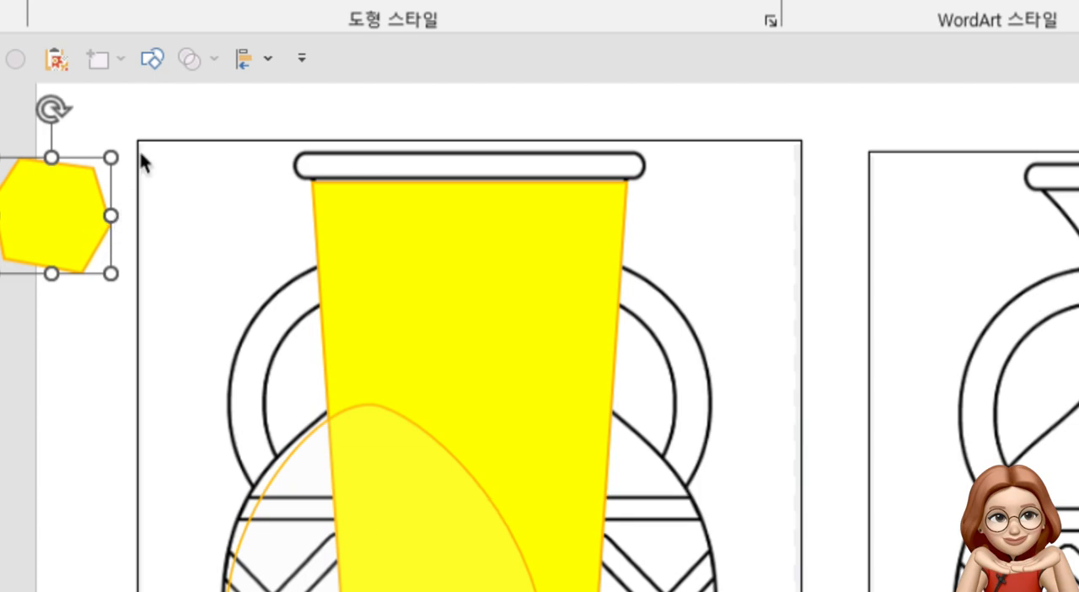
Try drawing a closed rounded blob with the Scribble tool inside the vase image's upper left corner, and delete it
{"action": "left_click", "coordinate": [152, 61]}
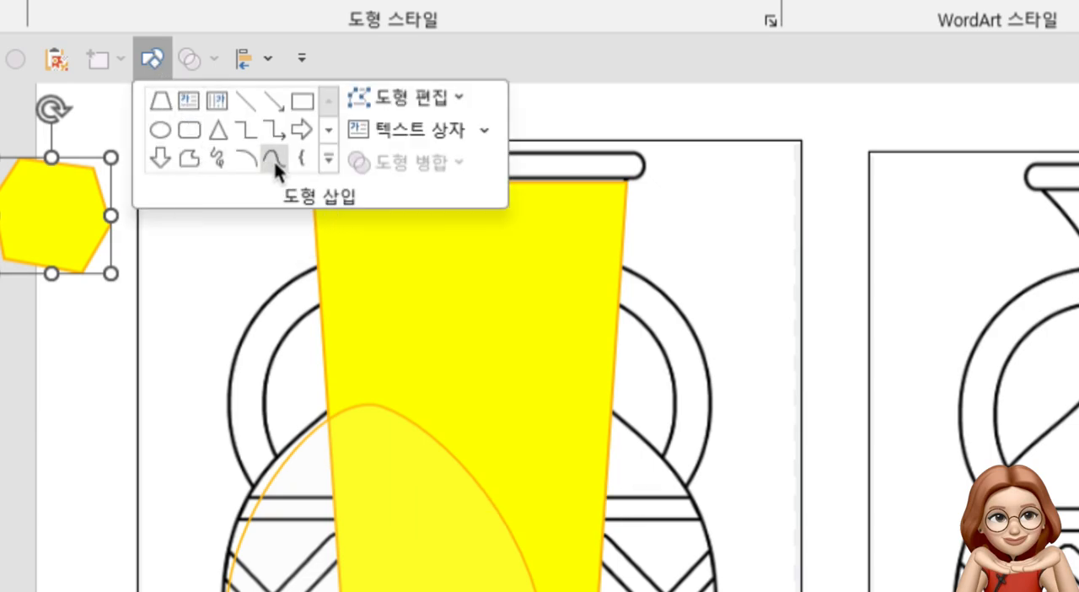
{"action": "left_click", "coordinate": [221, 157]}
{"action": "mouse_move", "coordinate": [149, 207]}
{"action": "left_mouse_down"}
{"action": "mouse_move", "coordinate": [222, 193]}
{"action": "mouse_move", "coordinate": [259, 257]}
{"action": "left_mouse_up"}
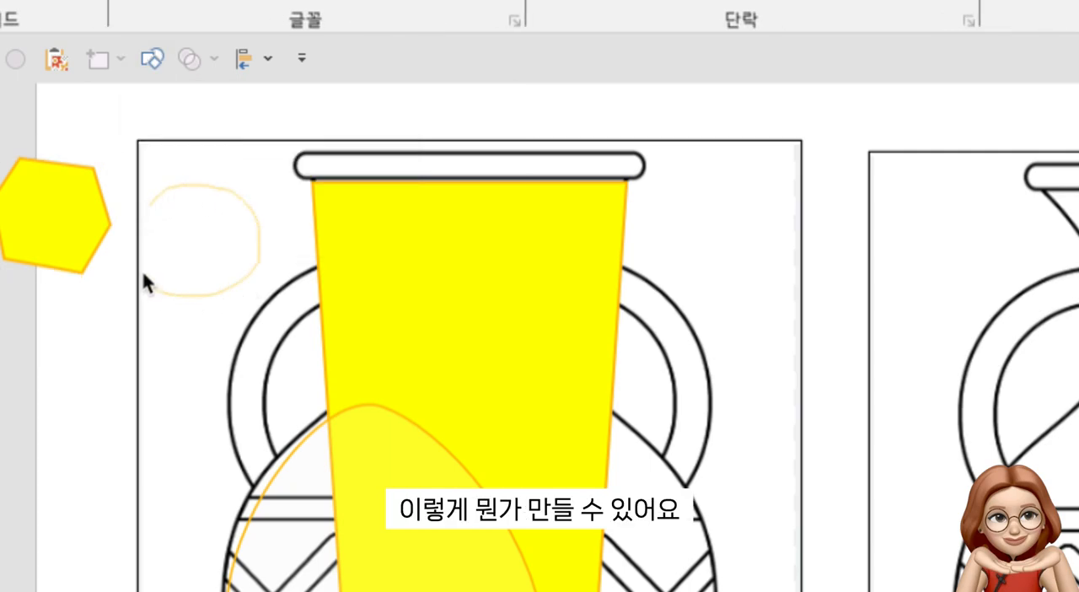
{"action": "left_click_drag", "start_coordinate": [141, 236], "coordinate": [151, 204]}
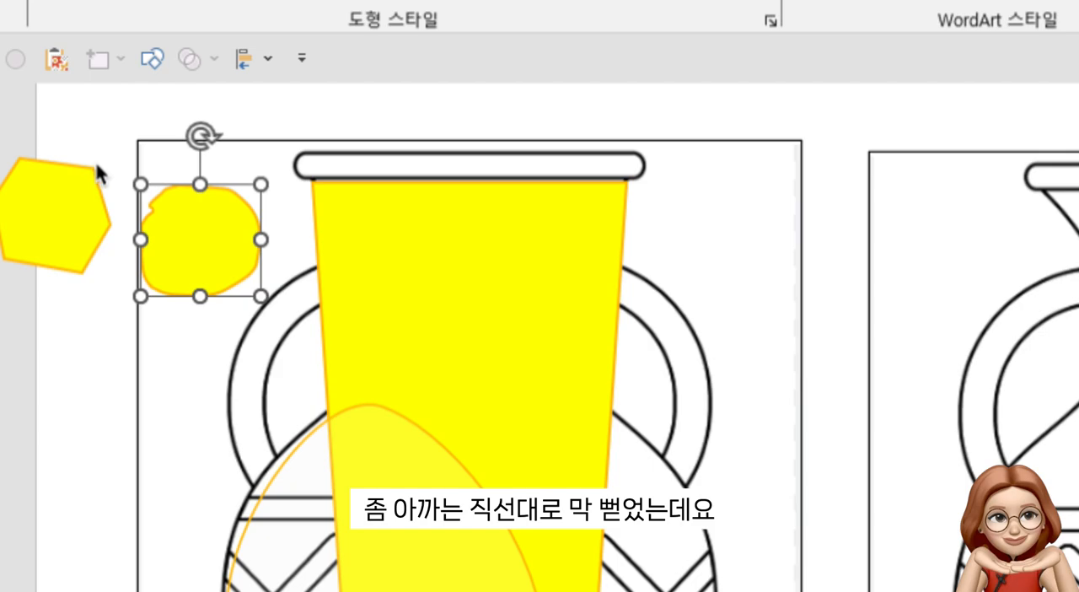
{"action": "left_click", "coordinate": [152, 59]}
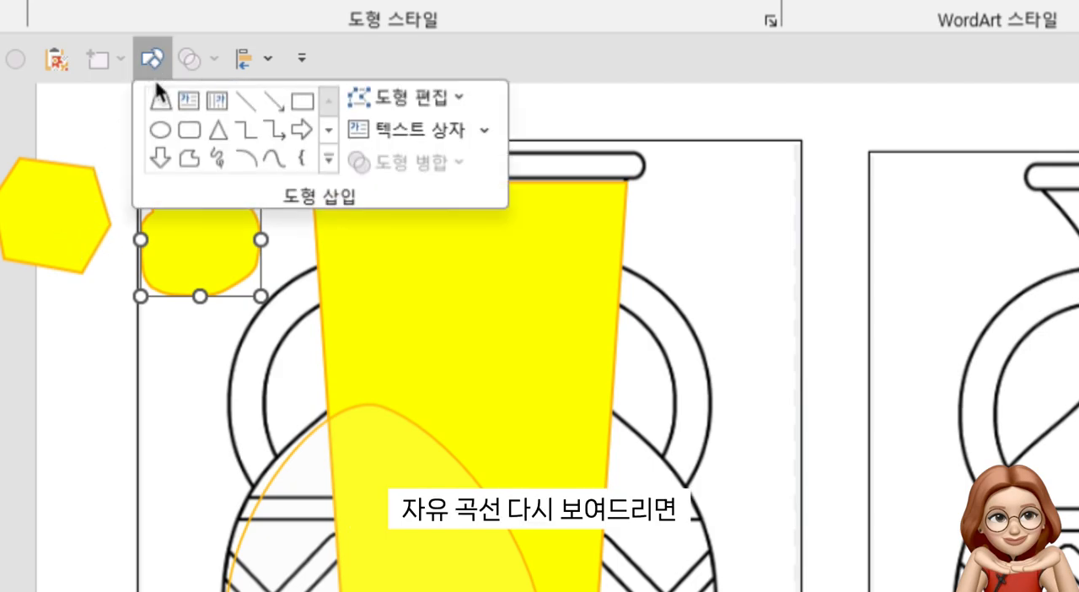
{"action": "left_click", "coordinate": [205, 242]}
{"action": "key", "text": "Delete"}
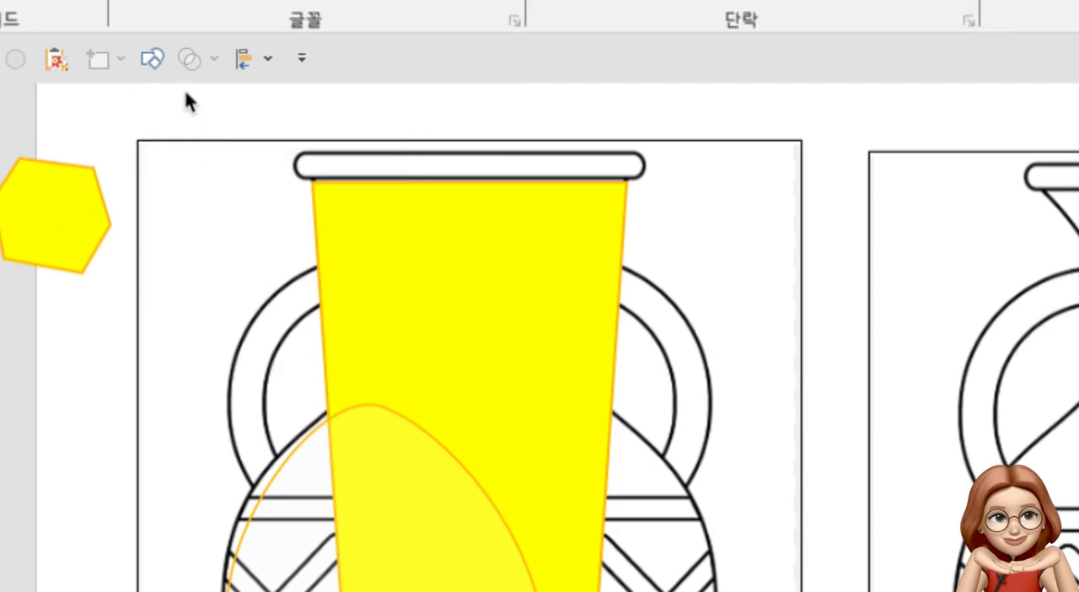
Draw a tall, closed irregular shape with the Scribble tool and place it just right of the six-sided polygon
{"action": "left_click", "coordinate": [165, 66]}
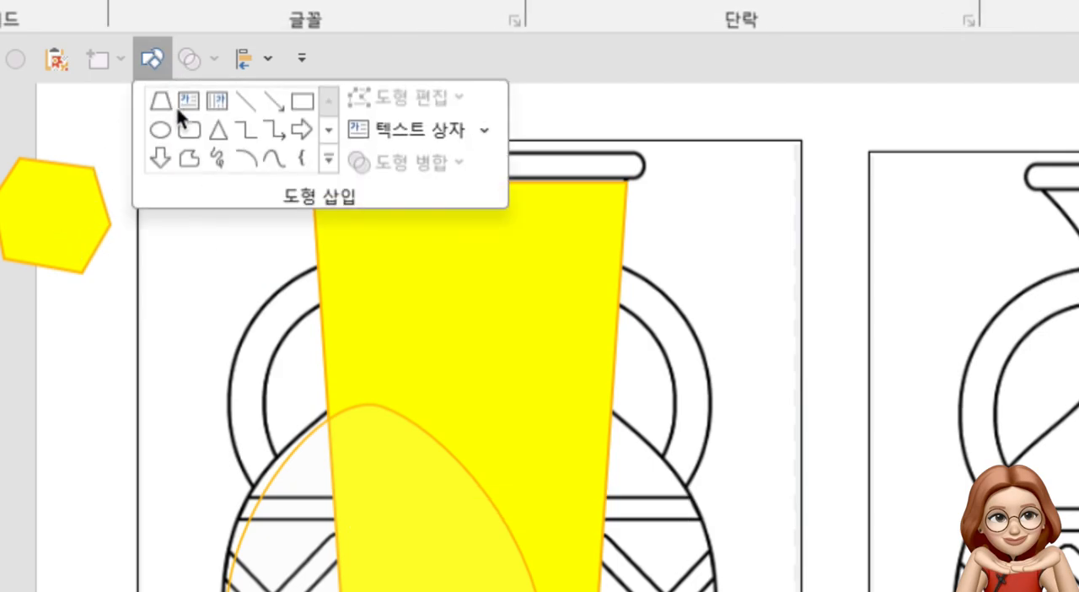
{"action": "left_click", "coordinate": [216, 158]}
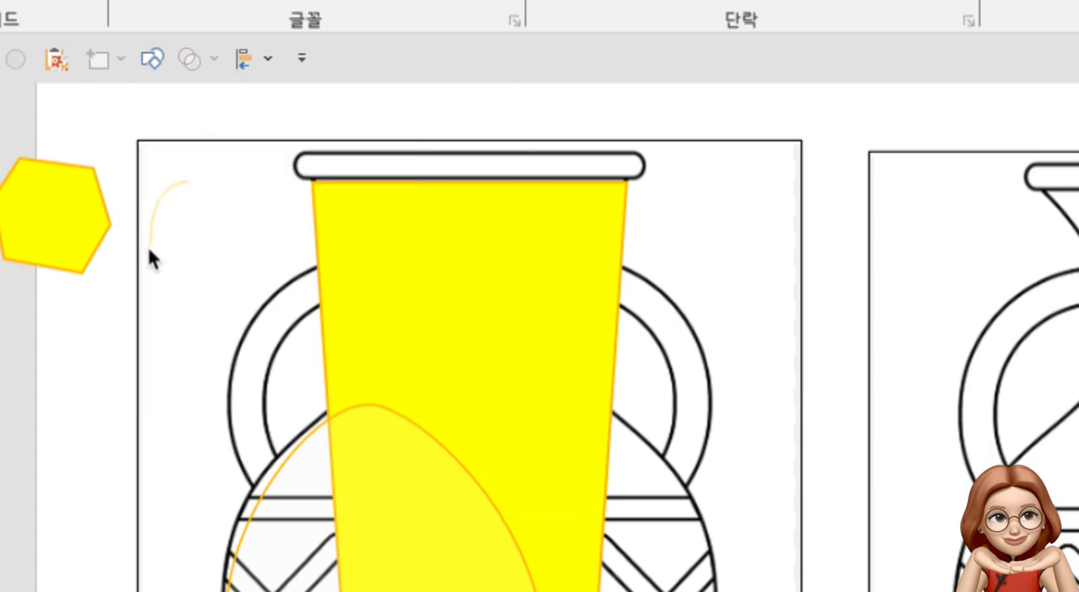
{"action": "left_click_drag", "start_coordinate": [190, 309], "coordinate": [218, 251]}
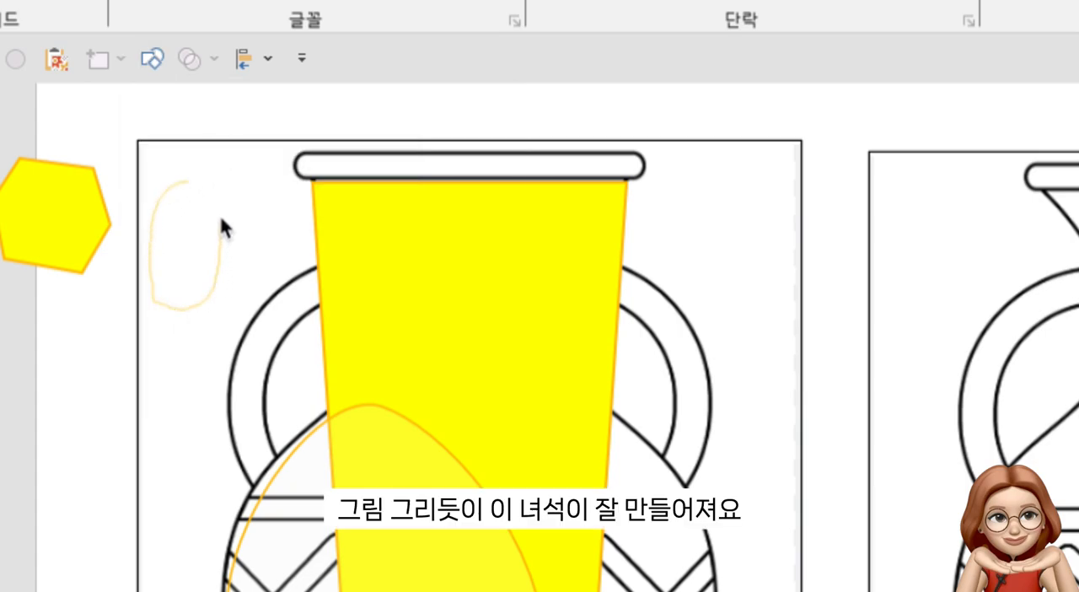
{"action": "mouse_move", "coordinate": [248, 165]}
{"action": "left_mouse_down"}
{"action": "mouse_move", "coordinate": [227, 159]}
{"action": "mouse_move", "coordinate": [224, 178]}
{"action": "mouse_move", "coordinate": [202, 170]}
{"action": "mouse_move", "coordinate": [188, 184]}
{"action": "left_mouse_up"}
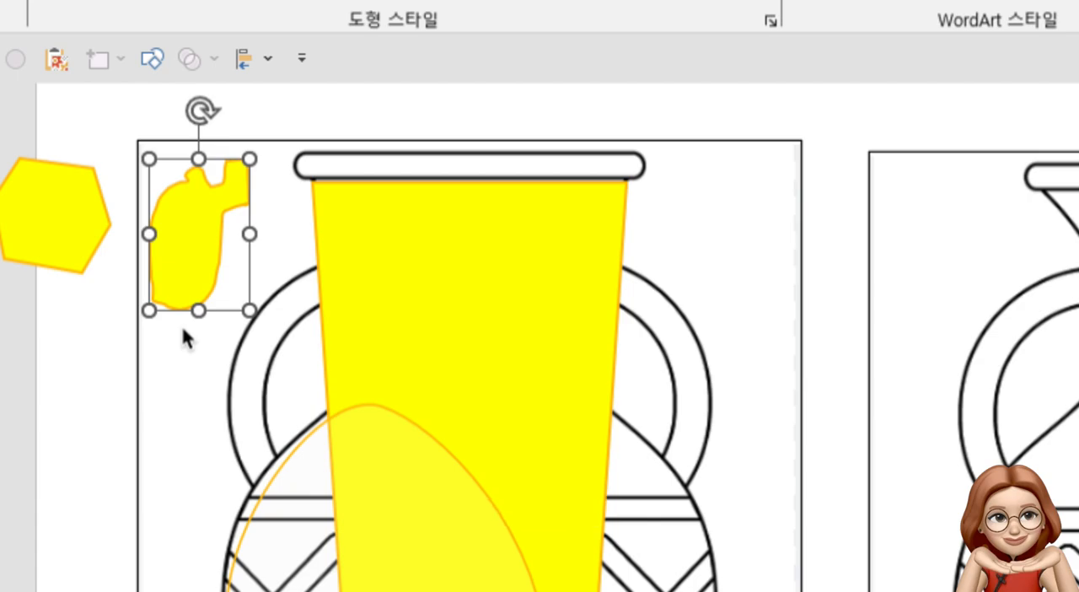
{"action": "left_click_drag", "start_coordinate": [207, 294], "coordinate": [181, 236]}
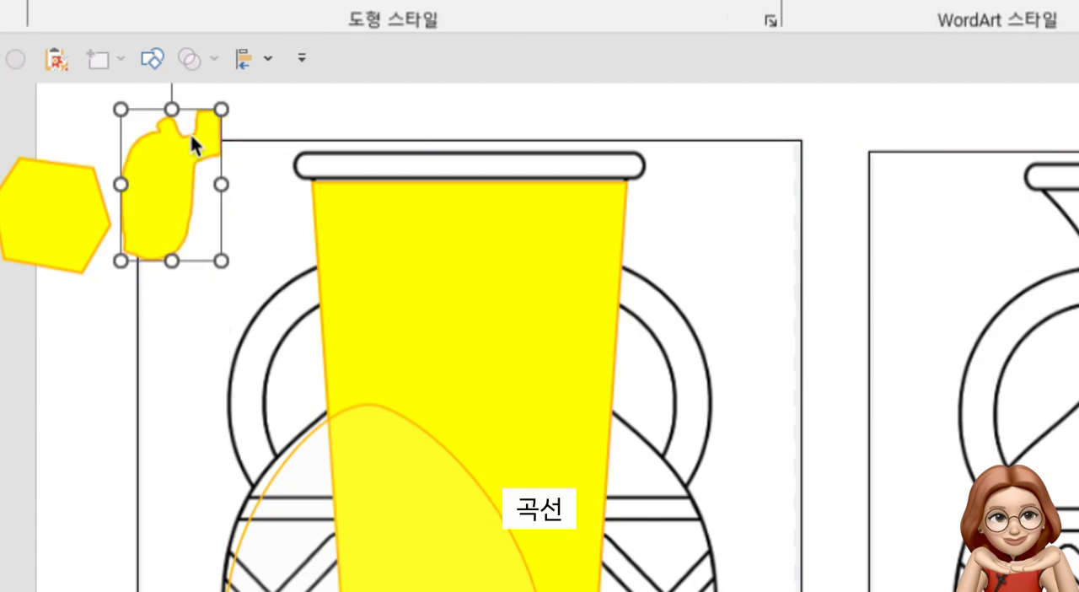
Draw a closed wavy shape with two peaks and a rounded base below the polygon using the Curve tool
{"action": "left_click", "coordinate": [158, 67]}
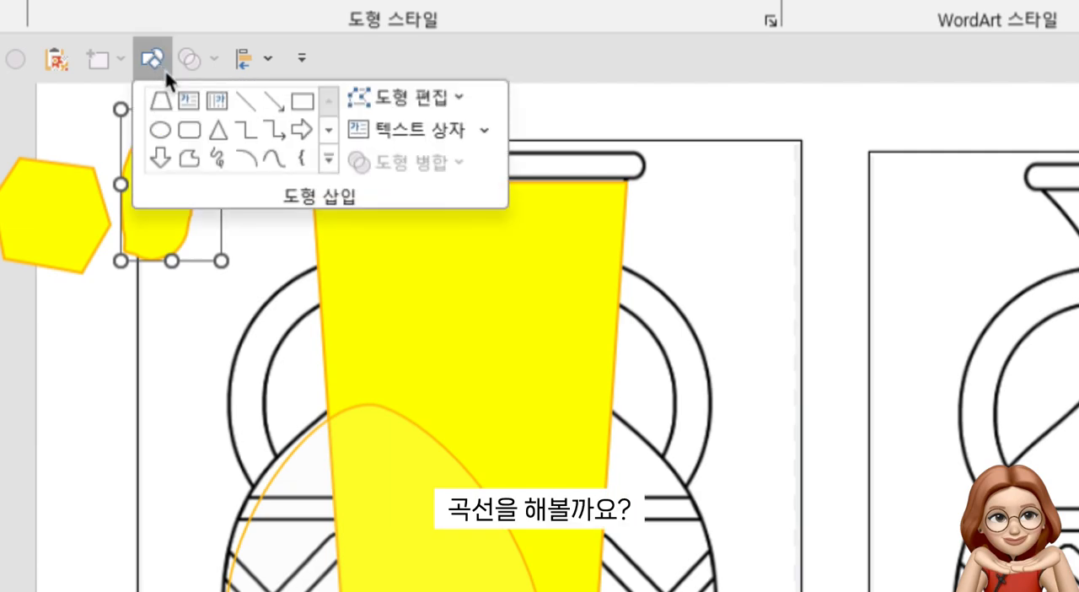
{"action": "left_click", "coordinate": [271, 160]}
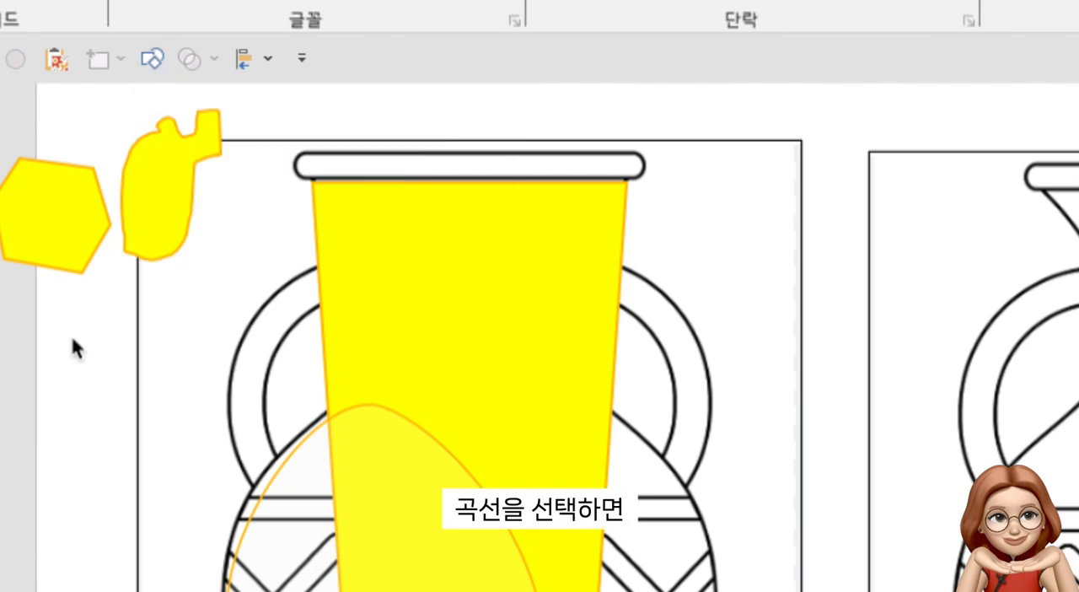
{"action": "left_click", "coordinate": [71, 334]}
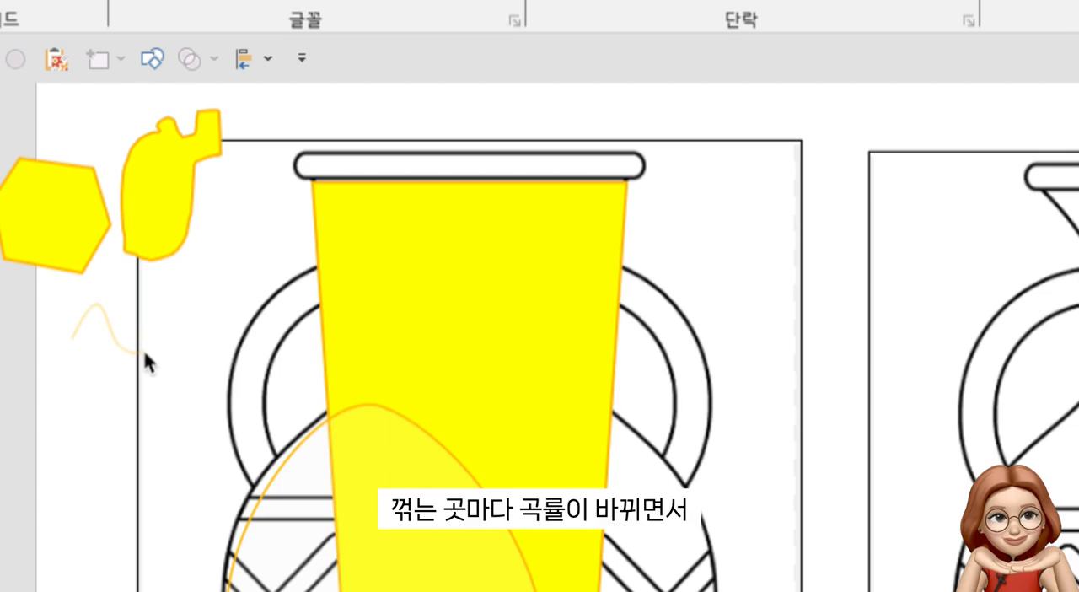
{"action": "left_click", "coordinate": [164, 306]}
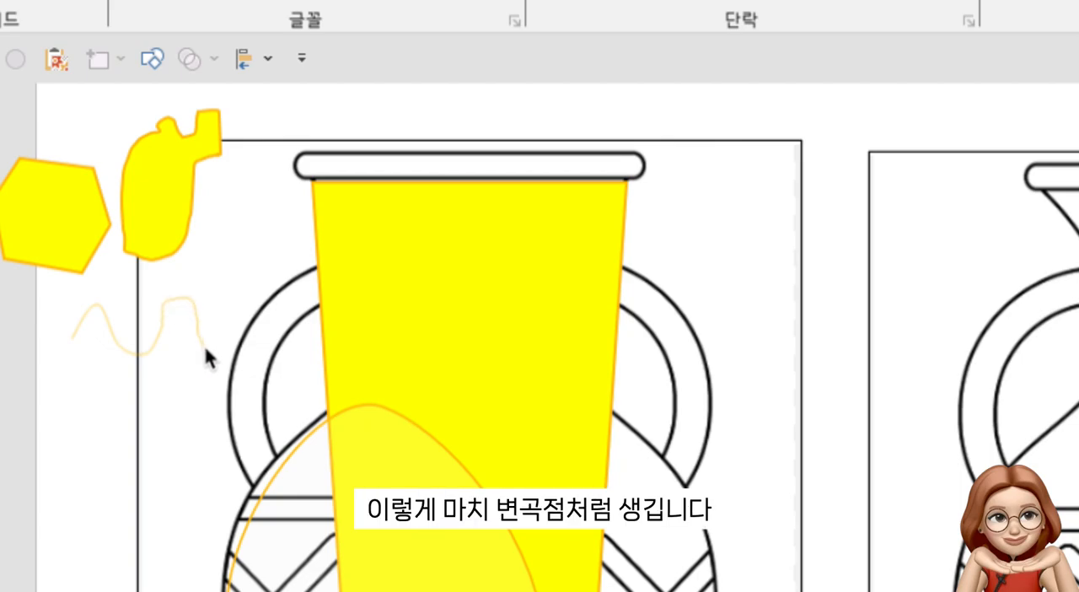
{"action": "left_click", "coordinate": [215, 401]}
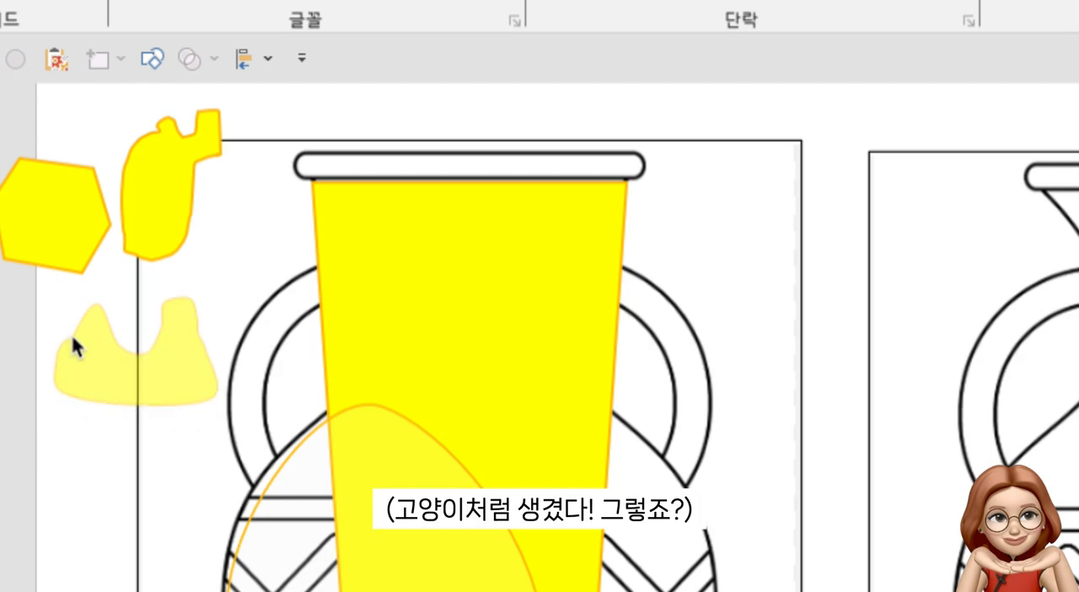
{"action": "left_click", "coordinate": [71, 341]}
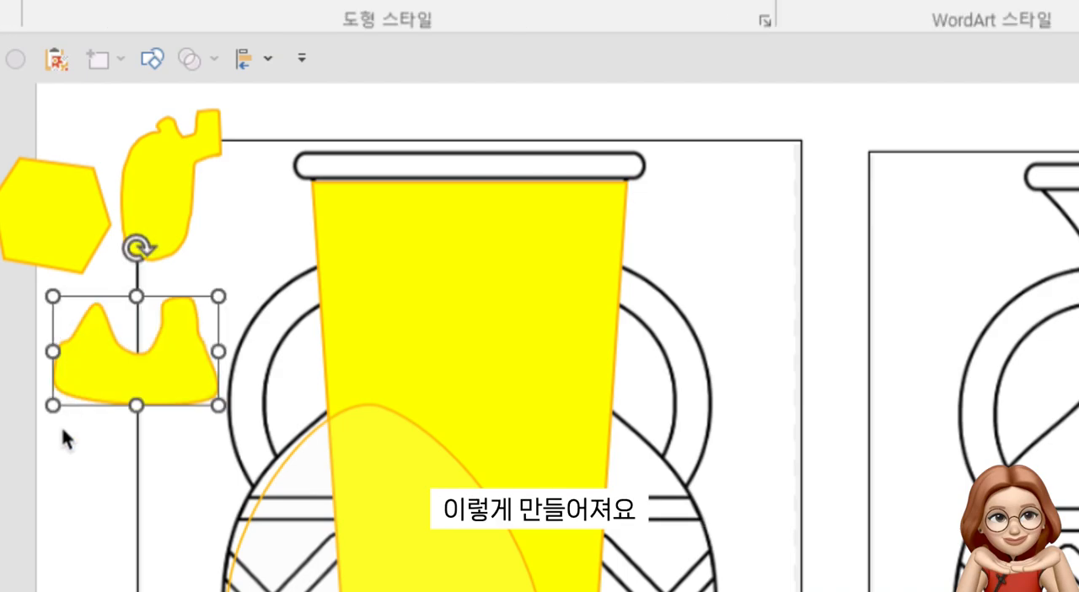
Compare the three drawn shapes and show the edit points of the two-peaked curve shape
{"action": "left_click", "coordinate": [59, 263]}
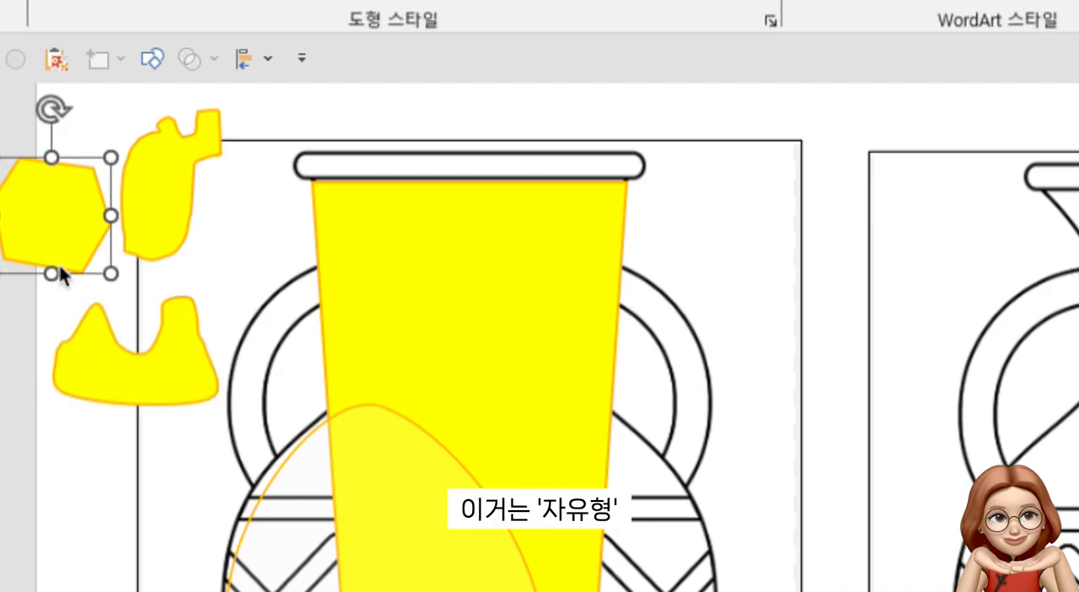
{"action": "left_click", "coordinate": [165, 252]}
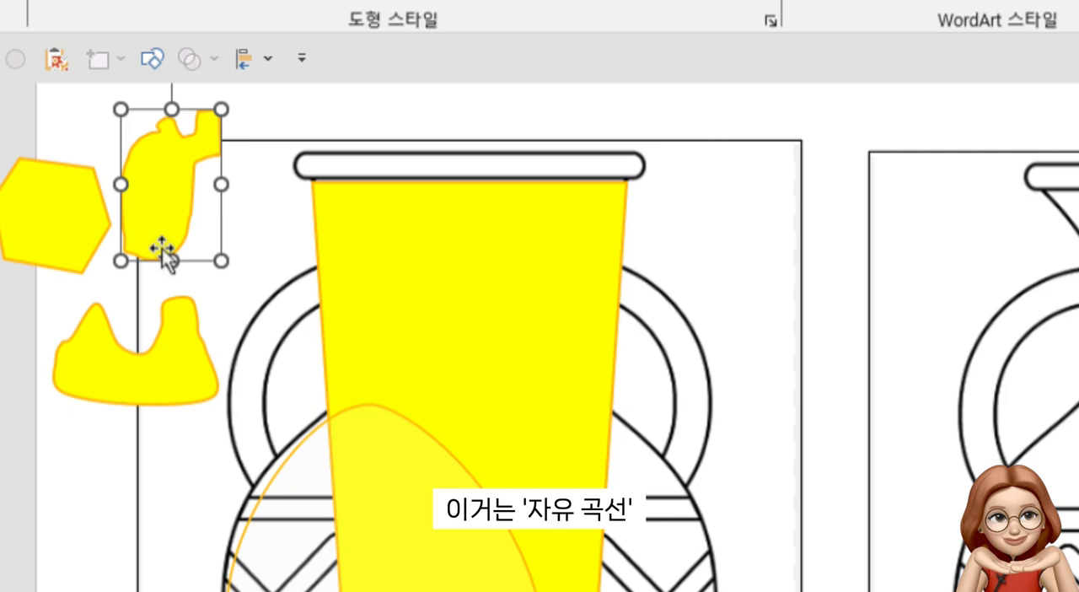
{"action": "left_click", "coordinate": [151, 361]}
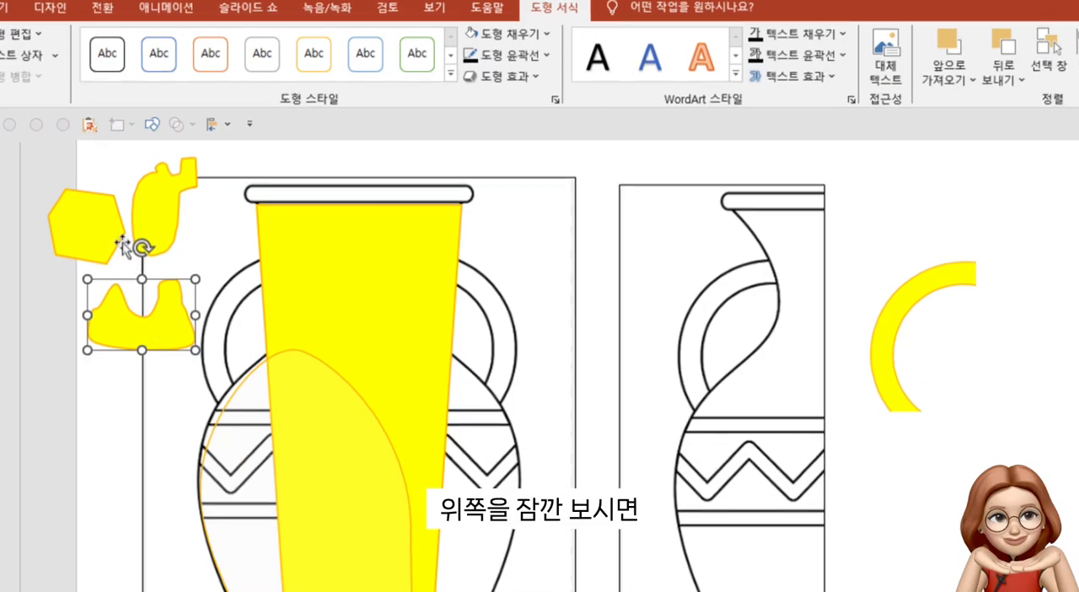
{"action": "left_click", "coordinate": [34, 36]}
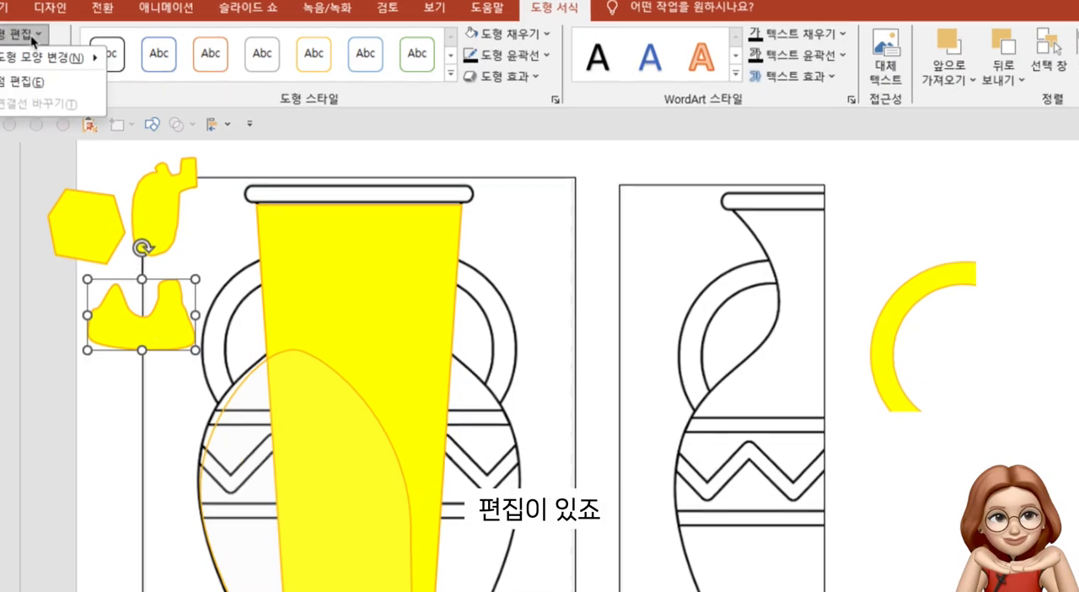
{"action": "left_click", "coordinate": [41, 81]}
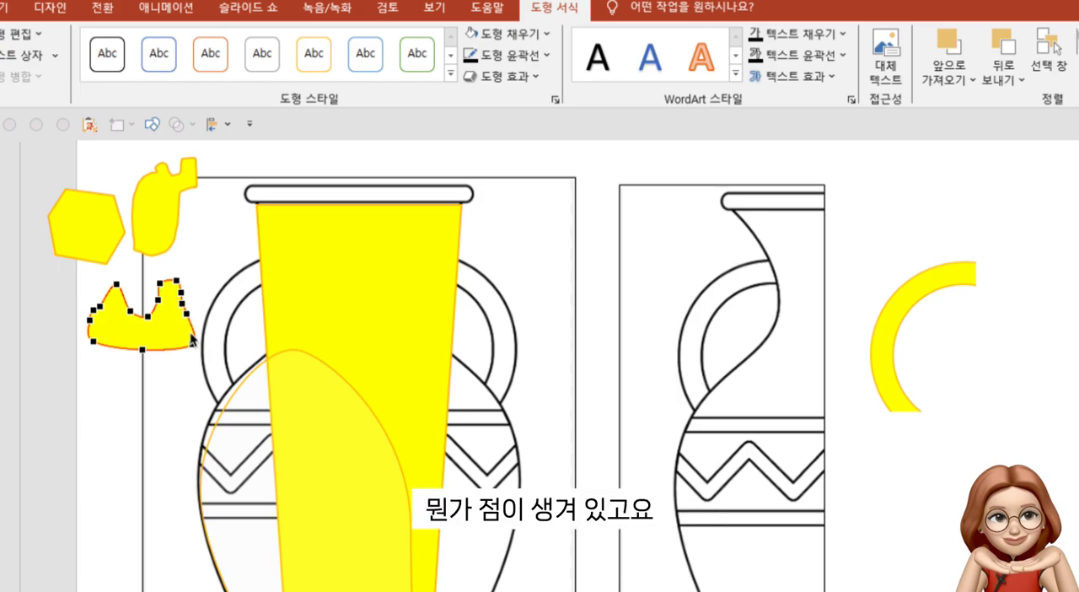
Show the edit points of the scribbled shape and of the six-sided polygon to compare them
{"action": "left_click", "coordinate": [161, 244]}
{"action": "left_click", "coordinate": [17, 34]}
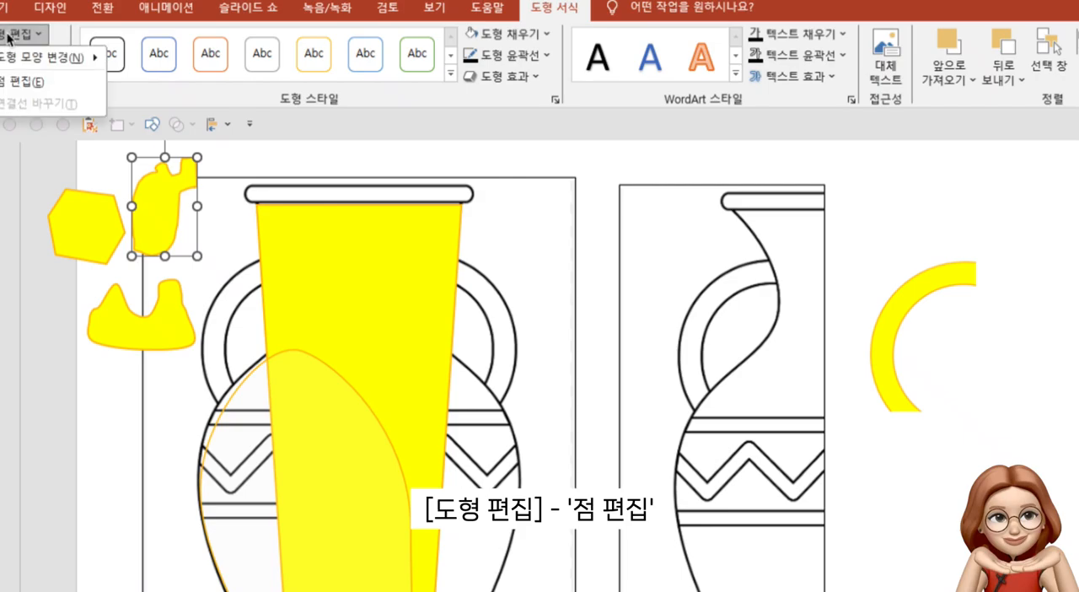
{"action": "left_click", "coordinate": [21, 82]}
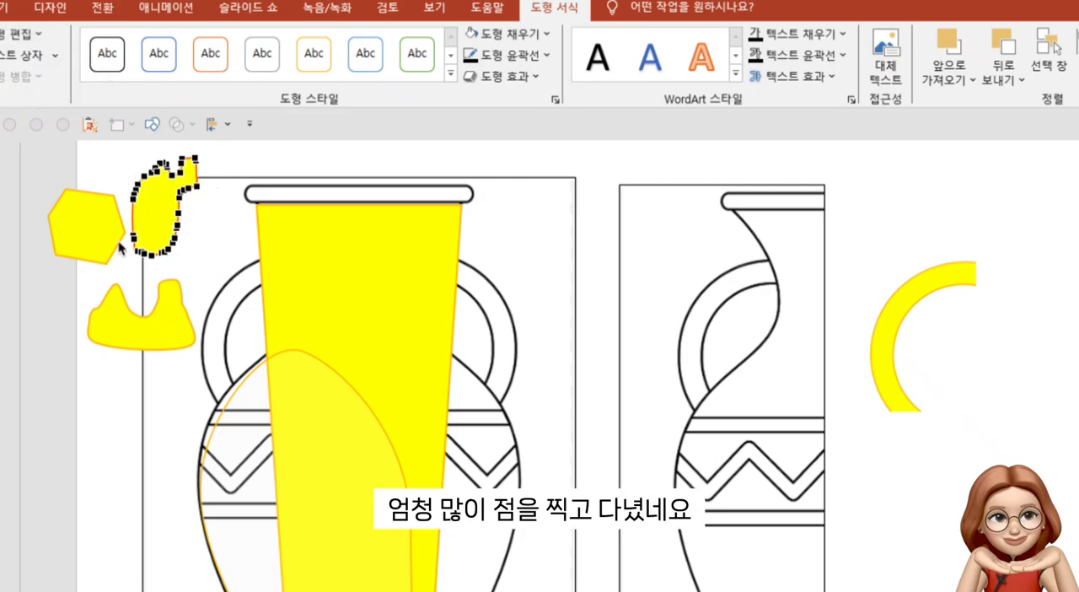
{"action": "left_click", "coordinate": [103, 205]}
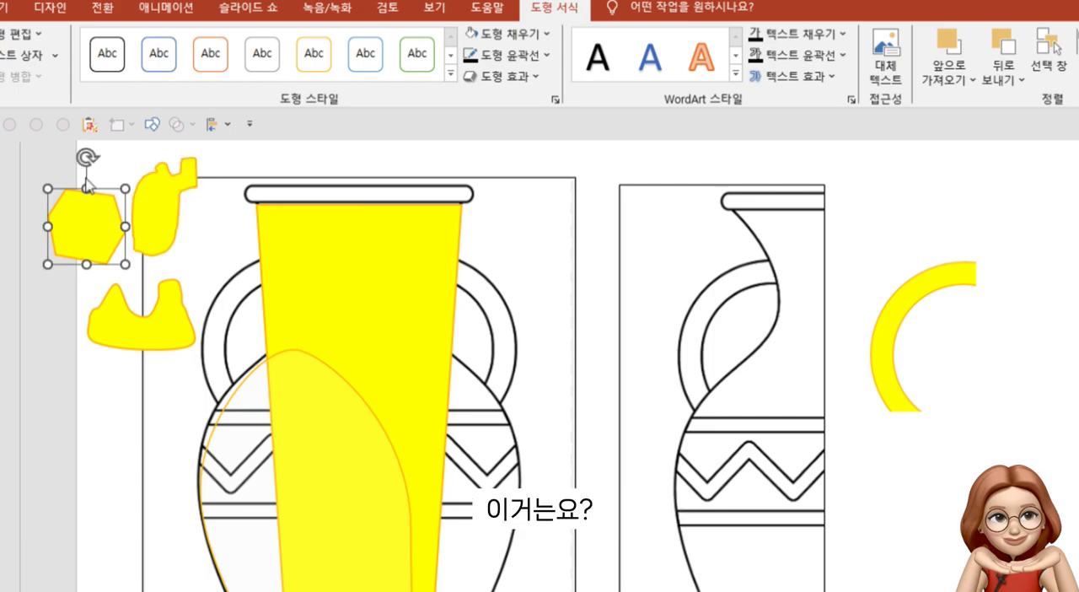
{"action": "left_click", "coordinate": [19, 34]}
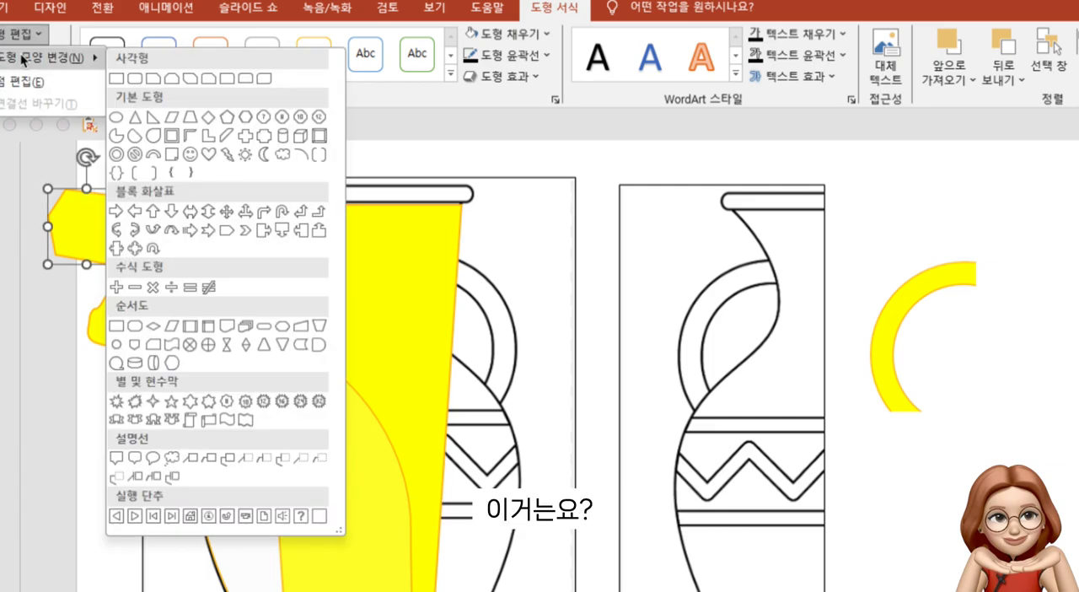
{"action": "left_click", "coordinate": [21, 81]}
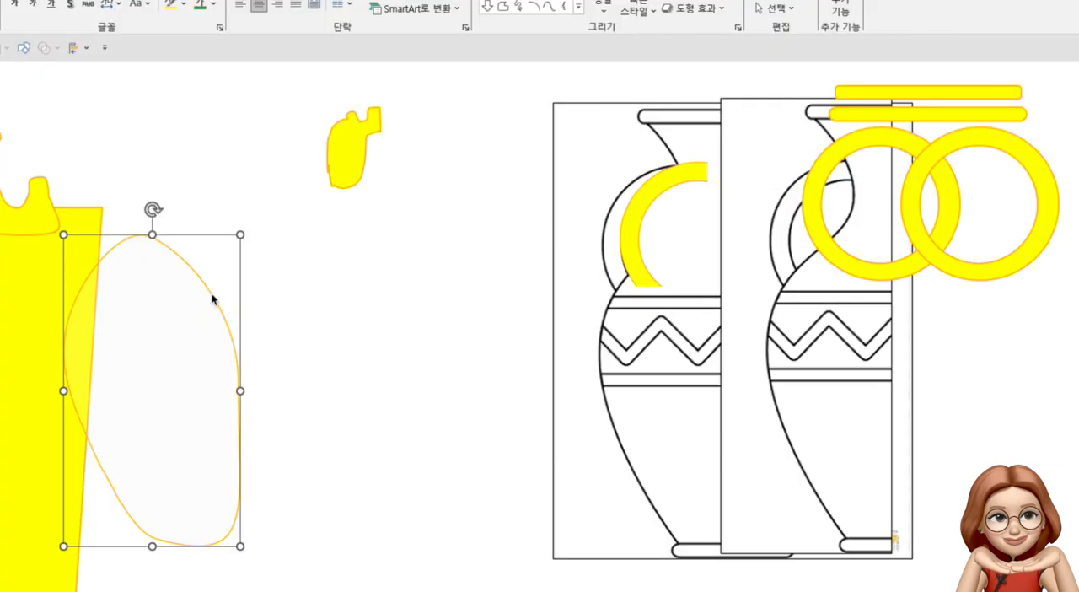
Delete the scribbled shape and move the reshaped ellipse onto the half-vase image, aligning its left edge with the body outline
{"action": "left_click_drag", "start_coordinate": [211, 296], "coordinate": [438, 303]}
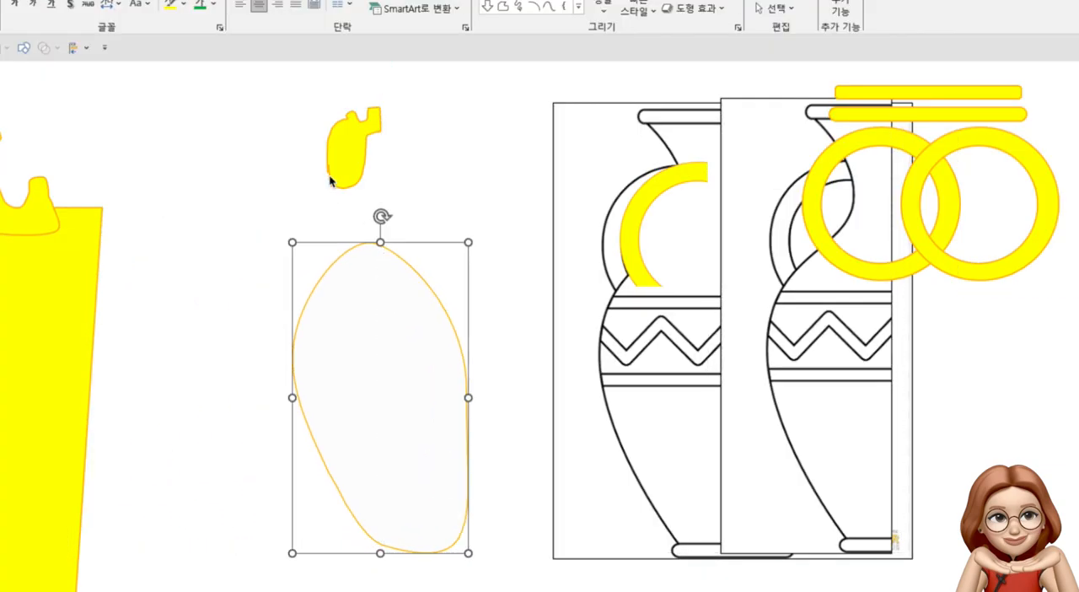
{"action": "left_click", "coordinate": [330, 181]}
{"action": "key", "text": "Delete"}
{"action": "left_click_drag", "start_coordinate": [430, 291], "coordinate": [734, 288]}
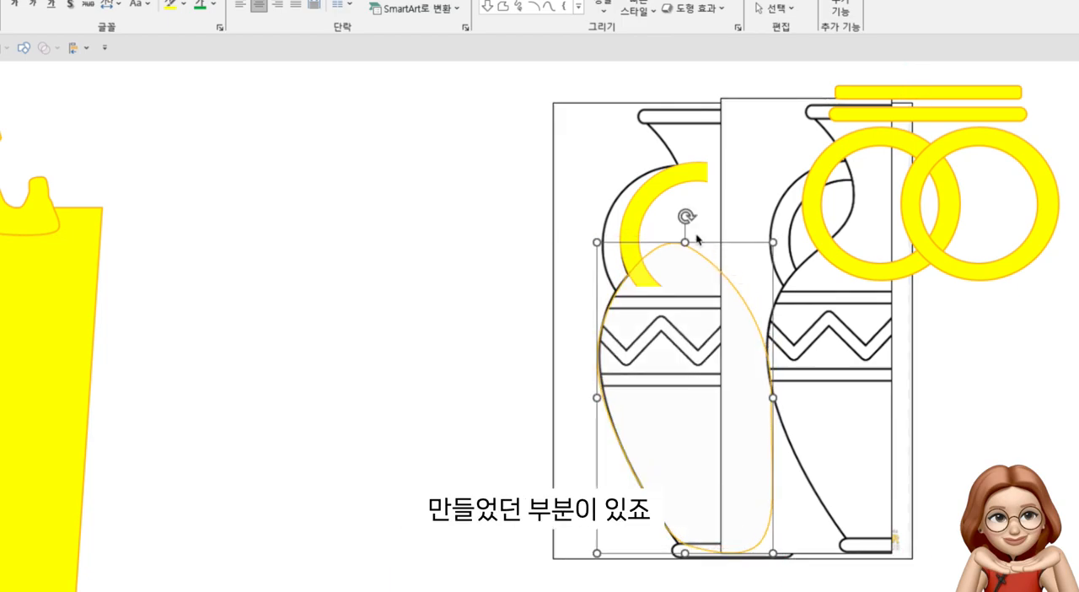
Move the reshaped ellipse off the vase image onto the empty slide area and show its edit points
{"action": "left_click_drag", "start_coordinate": [765, 361], "coordinate": [468, 316]}
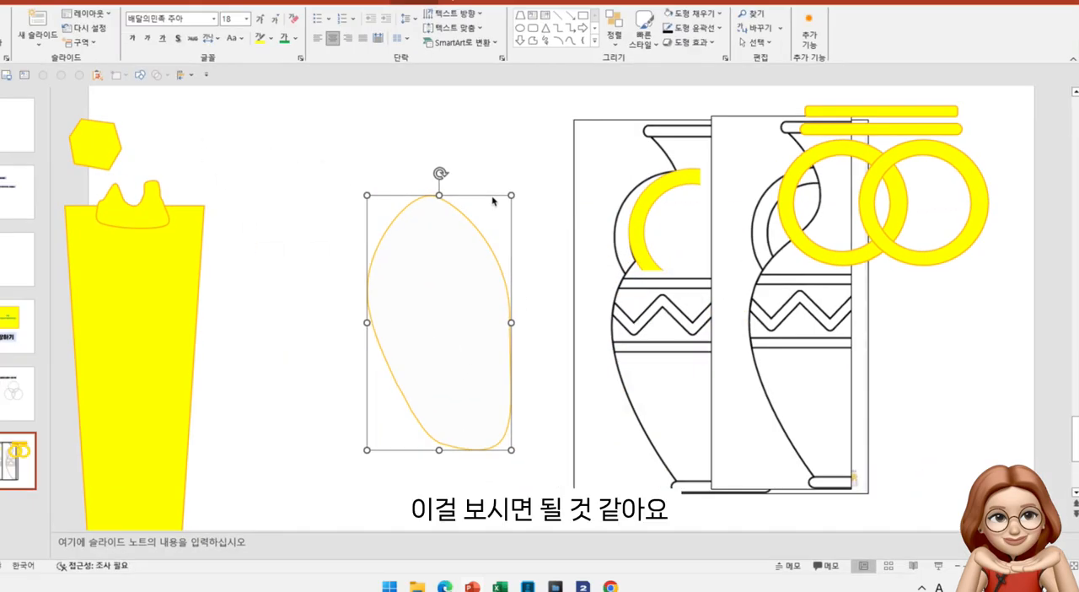
{"action": "left_click", "coordinate": [412, 2]}
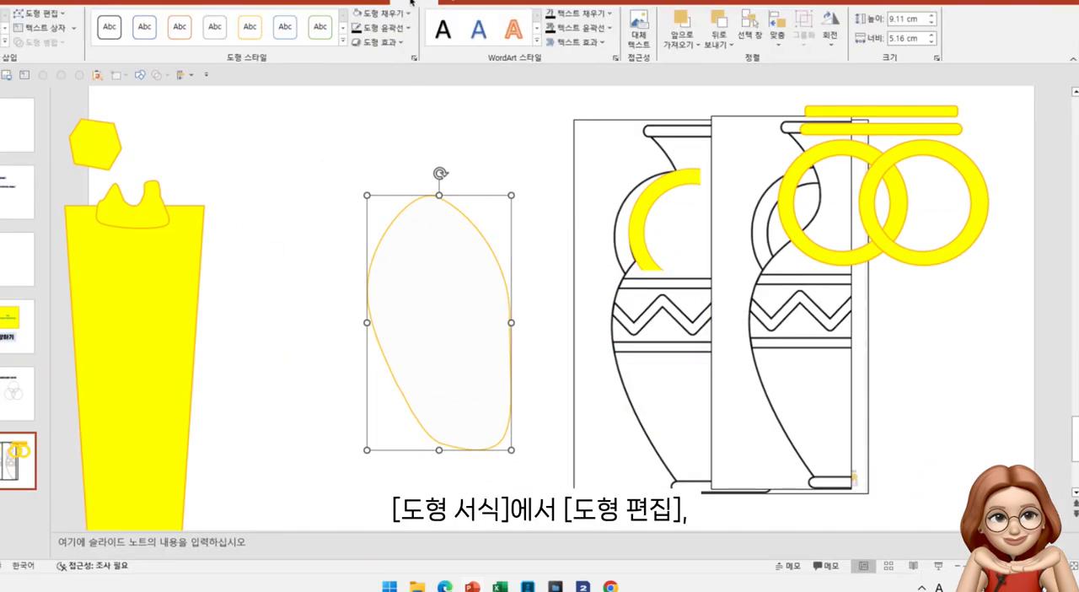
{"action": "left_click", "coordinate": [49, 17]}
{"action": "left_click", "coordinate": [54, 47]}
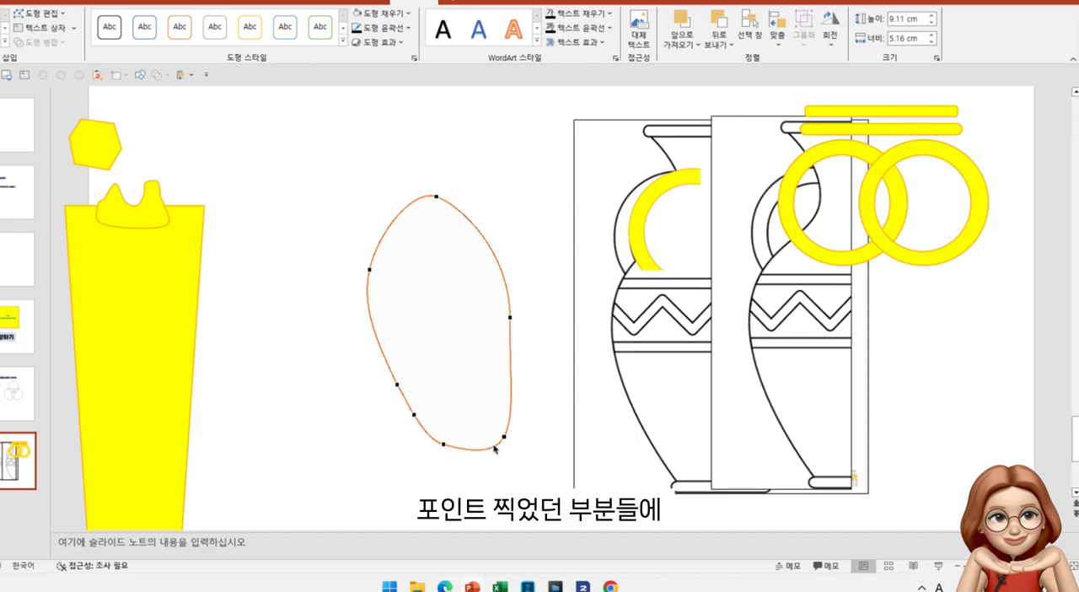
Check the top point's type and pull its left handle outward and slightly down to round the shape's top
{"action": "left_click", "coordinate": [436, 197]}
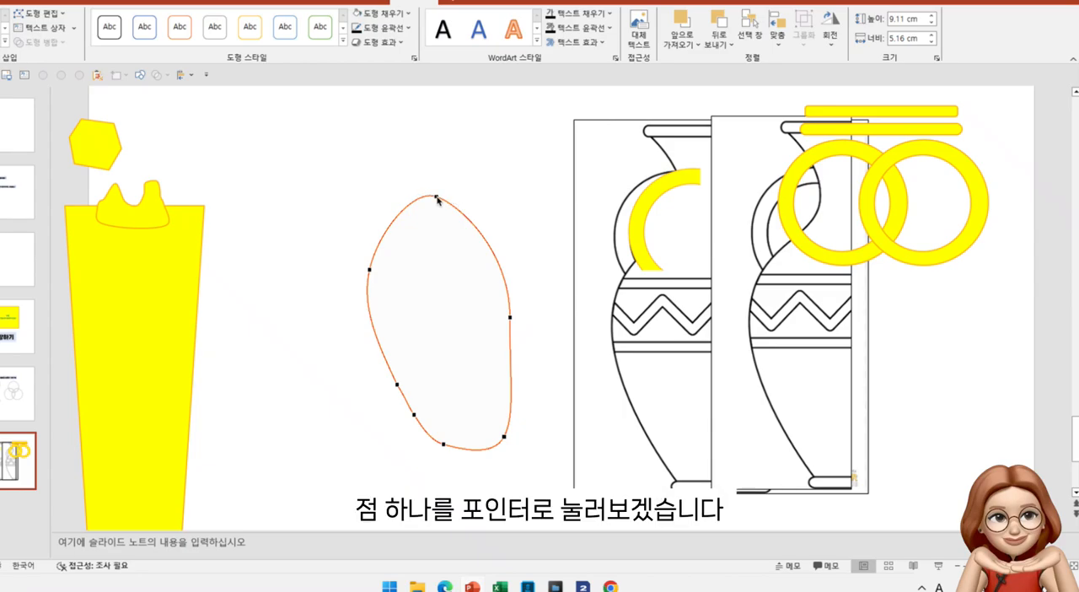
{"action": "left_click", "coordinate": [436, 198]}
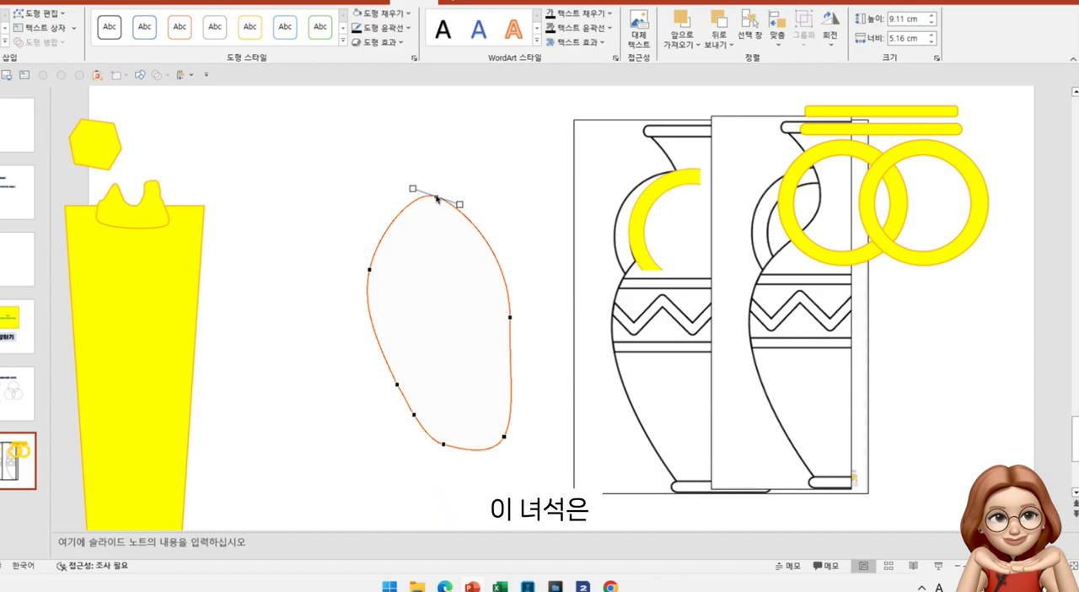
{"action": "right_click", "coordinate": [436, 198]}
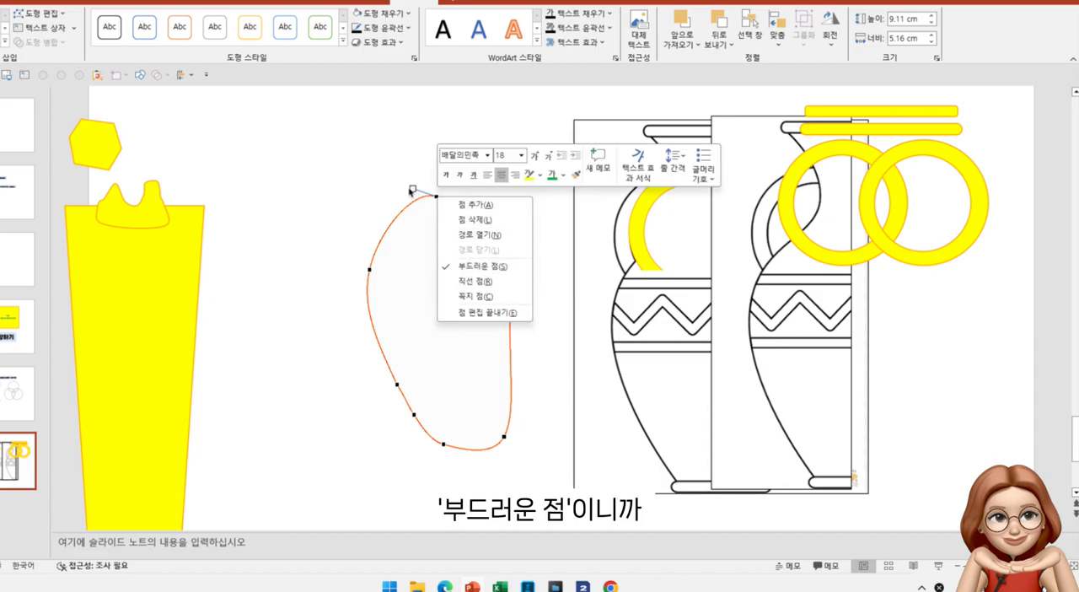
{"action": "left_click", "coordinate": [412, 190]}
{"action": "mouse_move", "coordinate": [412, 189]}
{"action": "left_mouse_down"}
{"action": "mouse_move", "coordinate": [407, 226]}
{"action": "mouse_move", "coordinate": [395, 173]}
{"action": "mouse_move", "coordinate": [299, 164]}
{"action": "mouse_move", "coordinate": [403, 193]}
{"action": "left_mouse_up"}
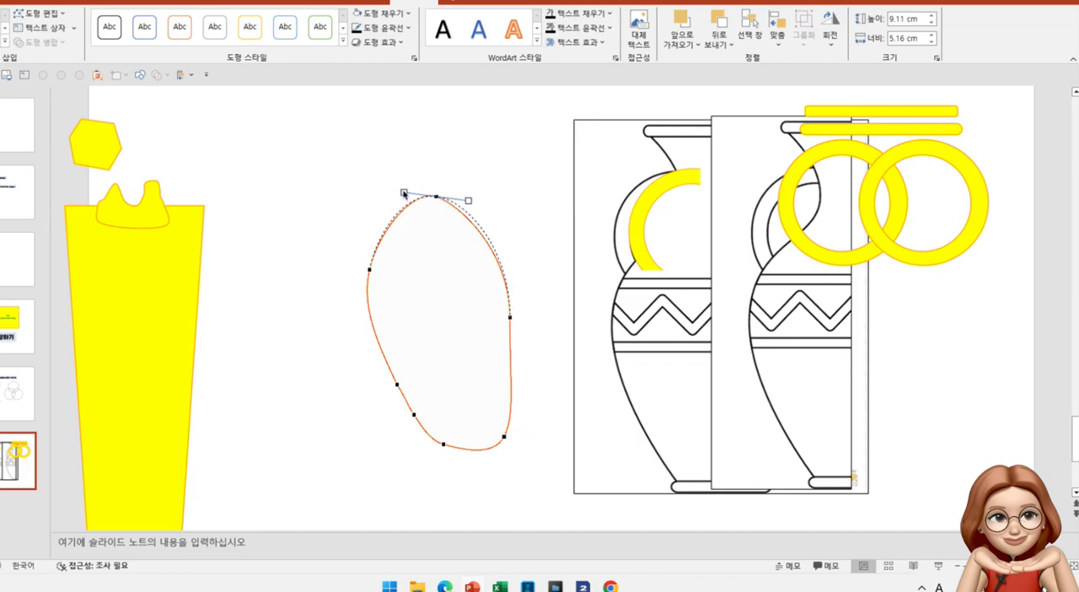
{"action": "left_click_drag", "start_coordinate": [403, 193], "coordinate": [403, 192]}
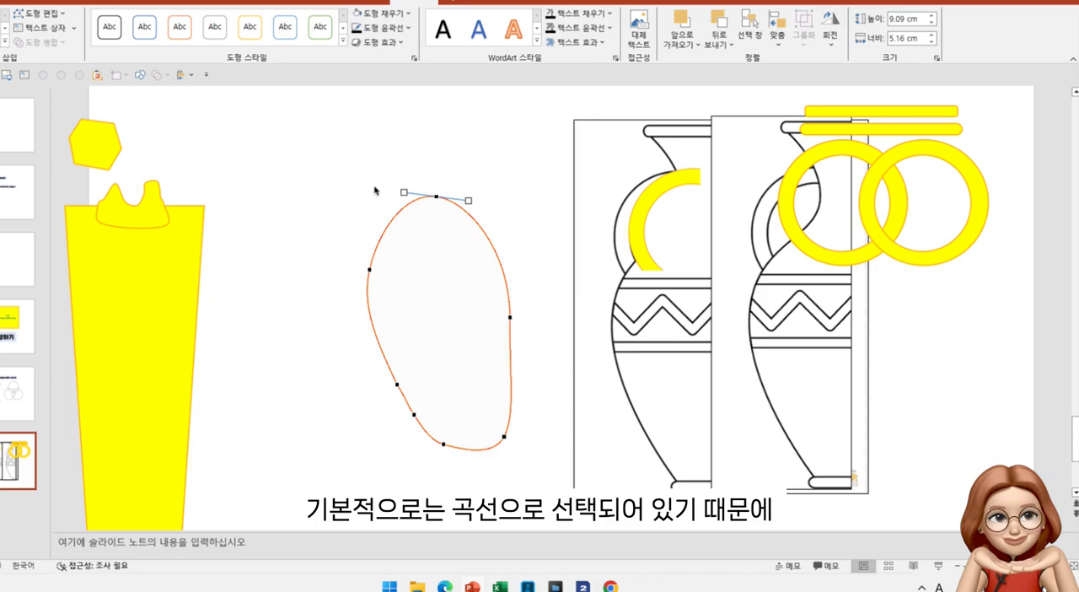
Set the top point as a smooth point, adjust its handles, and shift the point up toward the shape's right side
{"action": "right_click", "coordinate": [436, 198]}
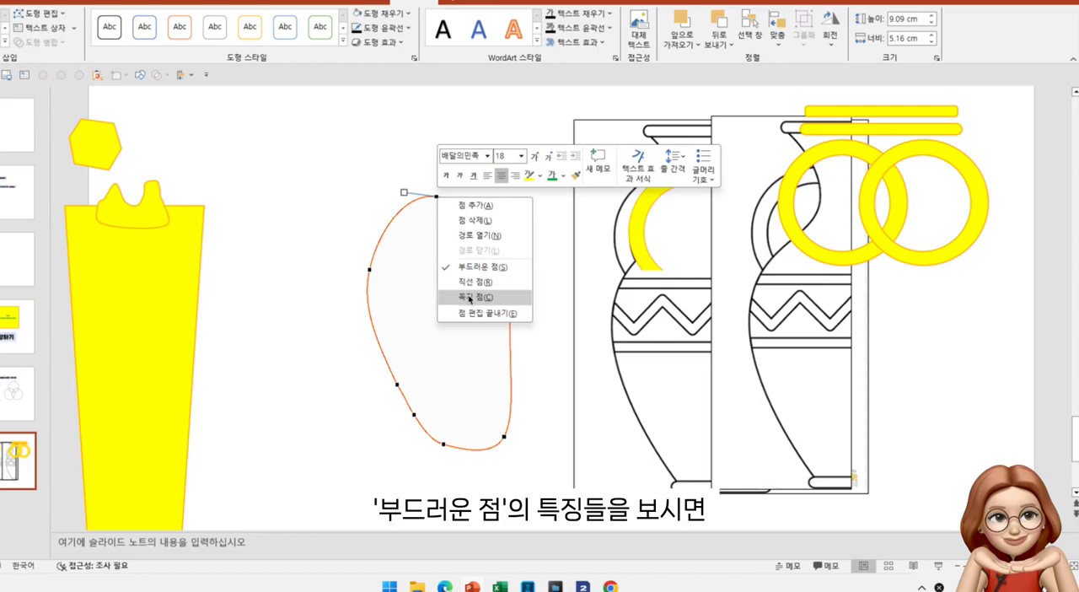
{"action": "left_click", "coordinate": [473, 268]}
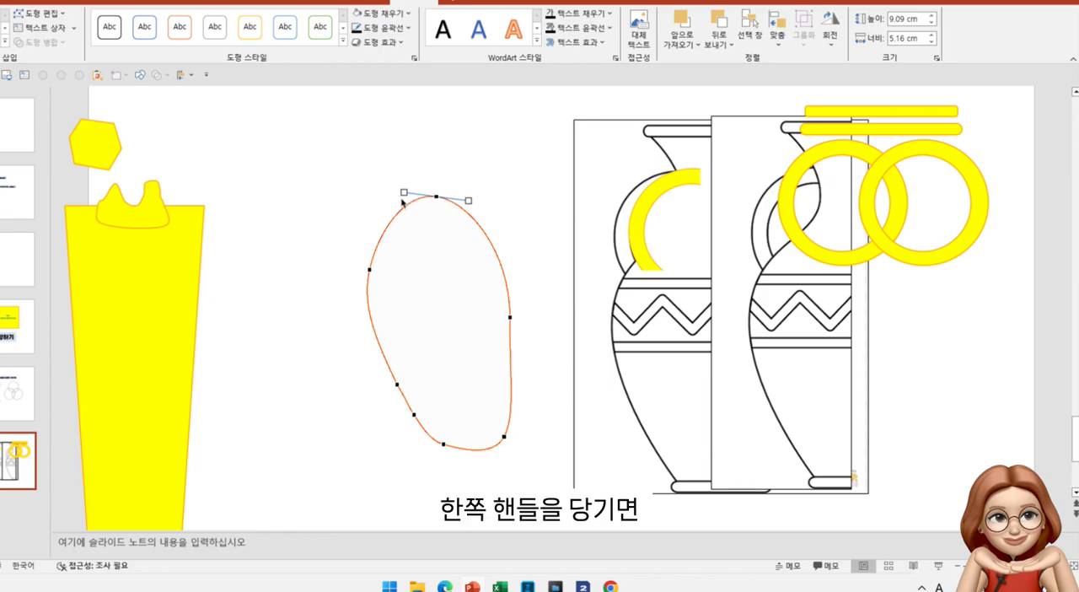
{"action": "left_click_drag", "start_coordinate": [403, 193], "coordinate": [473, 190]}
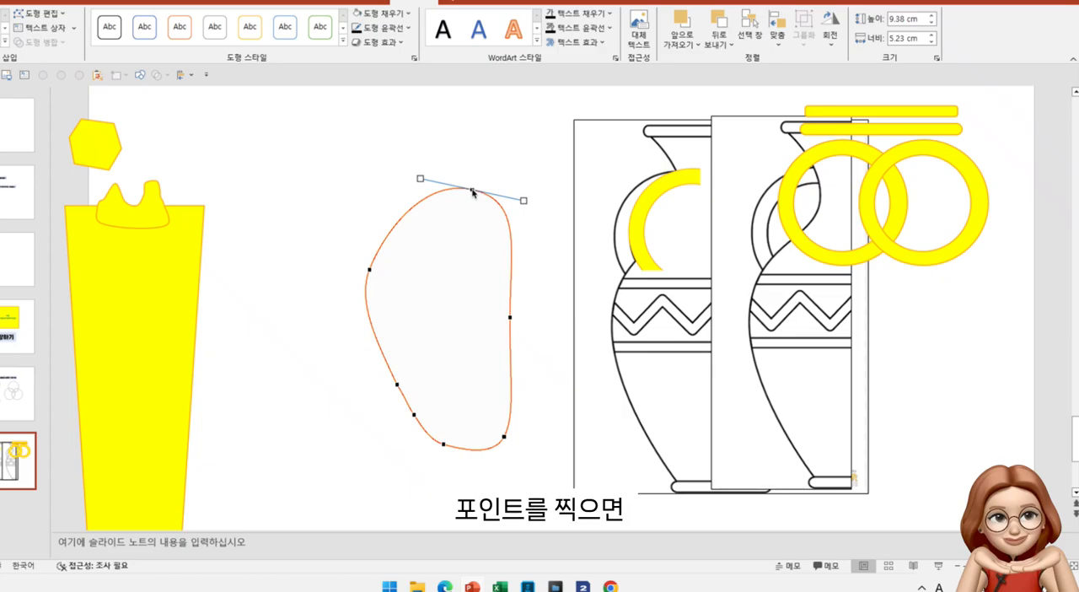
Try deleting the top point from the outline and undo the deletion
{"action": "left_click", "coordinate": [472, 190], "text": "ctrl"}
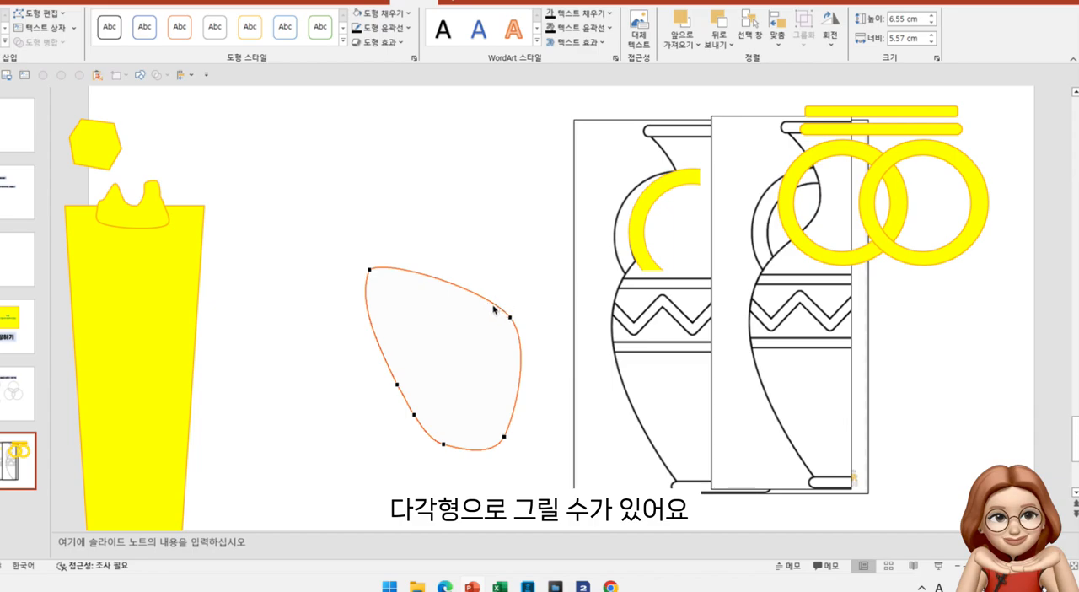
{"action": "key", "text": "ctrl+z"}
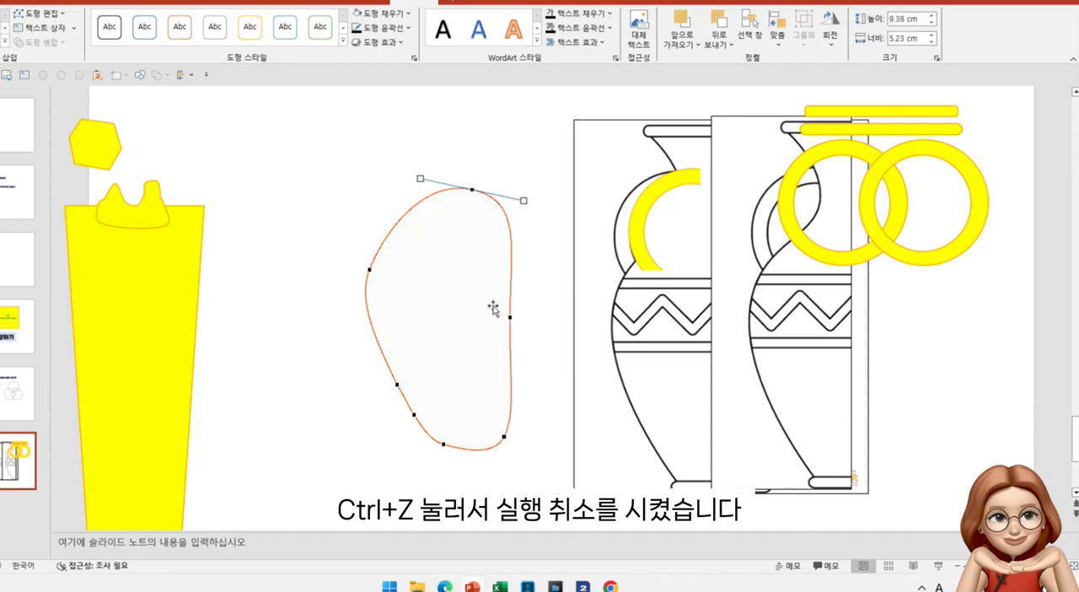
Change the top point to a straight point and swing its right handle down and outward
{"action": "right_click", "coordinate": [471, 191]}
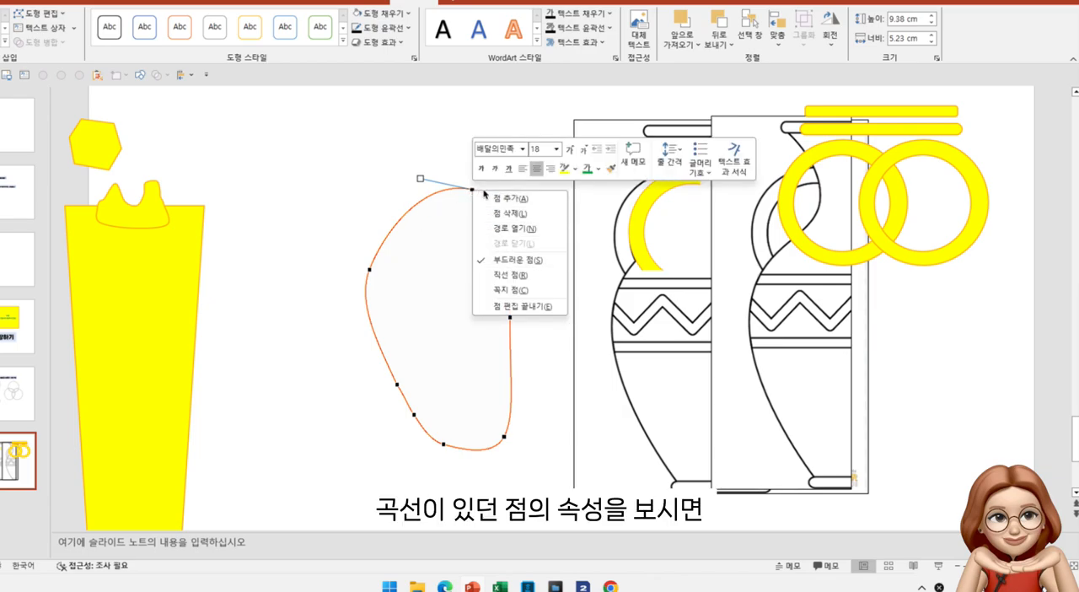
{"action": "left_click", "coordinate": [518, 276]}
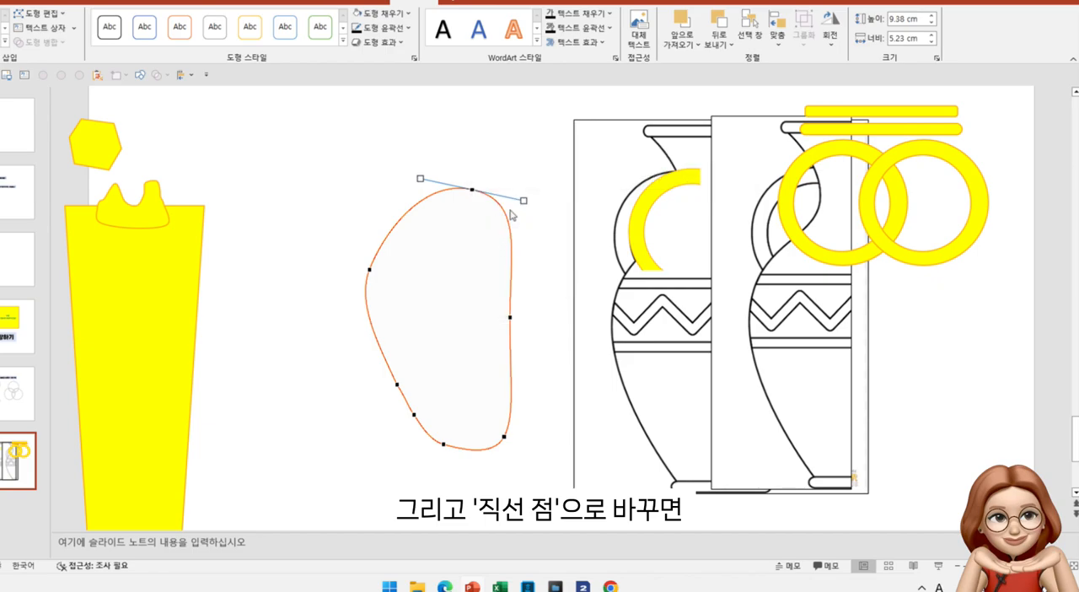
{"action": "left_click_drag", "start_coordinate": [523, 201], "coordinate": [524, 236]}
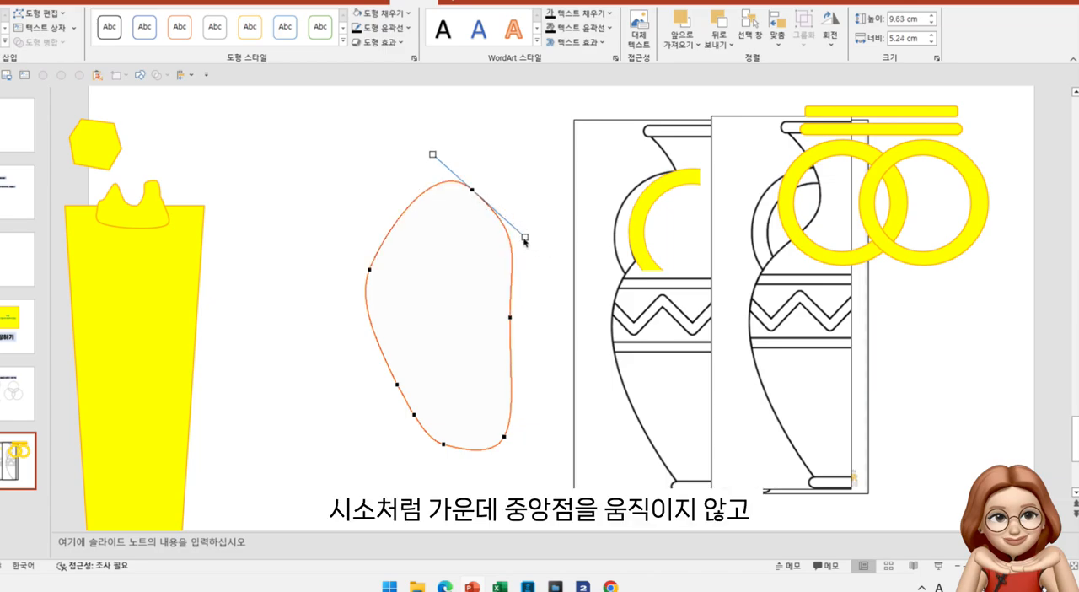
{"action": "mouse_move", "coordinate": [525, 237]}
{"action": "left_mouse_down"}
{"action": "mouse_move", "coordinate": [555, 157]}
{"action": "mouse_move", "coordinate": [559, 108]}
{"action": "mouse_move", "coordinate": [495, 185]}
{"action": "mouse_move", "coordinate": [532, 166]}
{"action": "mouse_move", "coordinate": [529, 248]}
{"action": "left_mouse_up"}
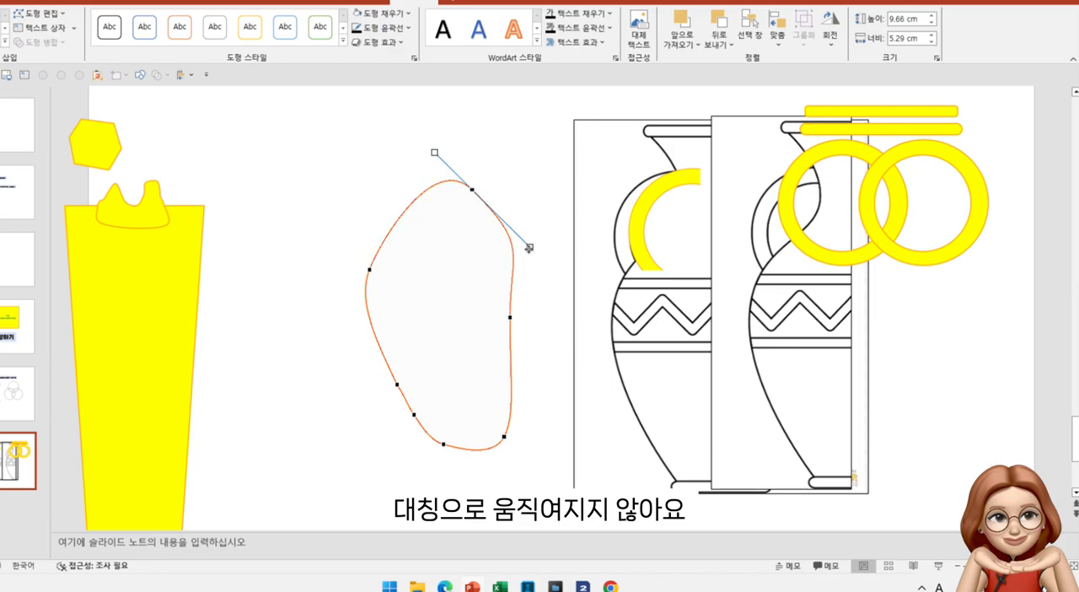
Convert the top point to a corner point and pull both handles down independently to form a sharp peak
{"action": "right_click", "coordinate": [472, 192]}
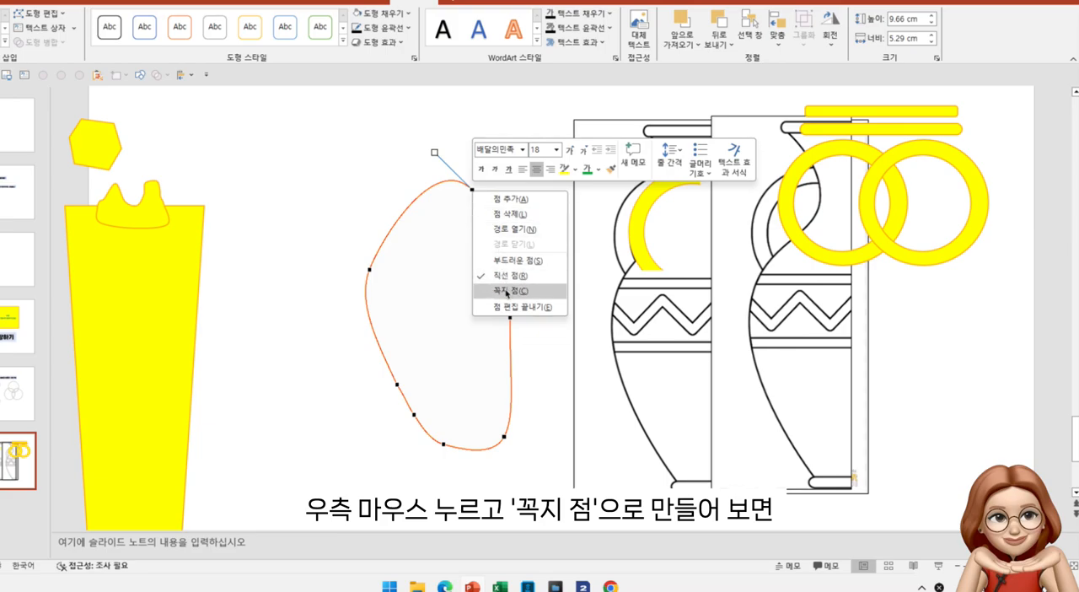
{"action": "left_click", "coordinate": [507, 291]}
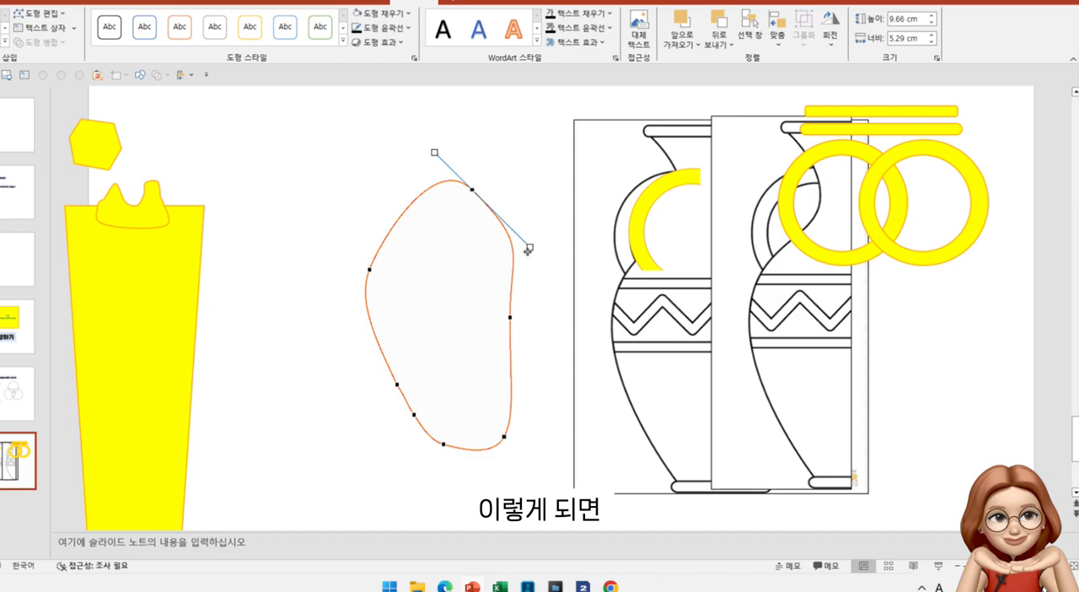
{"action": "left_click_drag", "start_coordinate": [529, 247], "coordinate": [471, 252]}
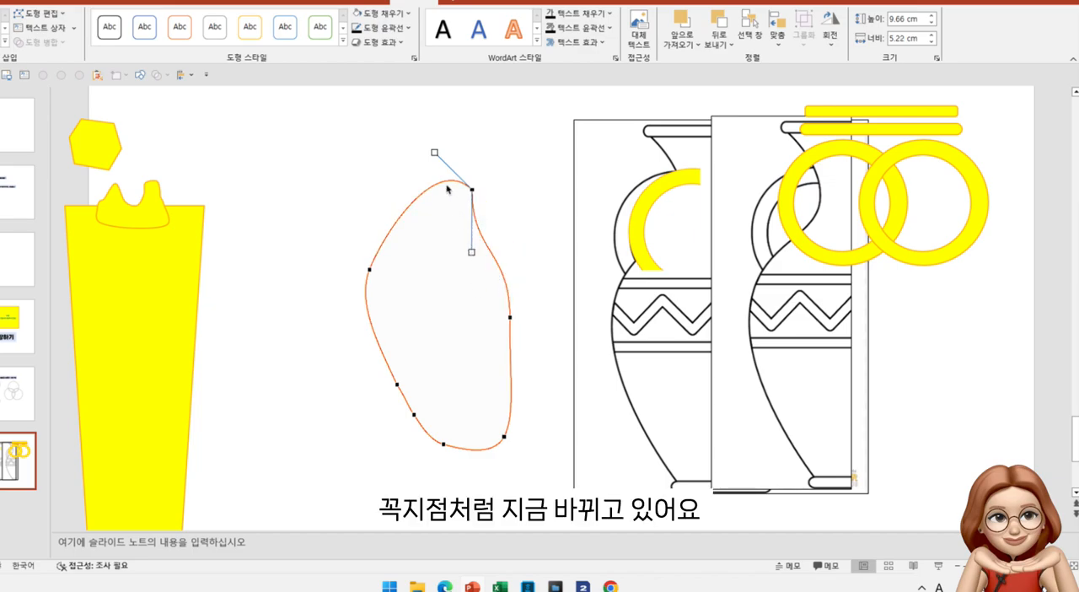
{"action": "left_click_drag", "start_coordinate": [434, 152], "coordinate": [427, 217]}
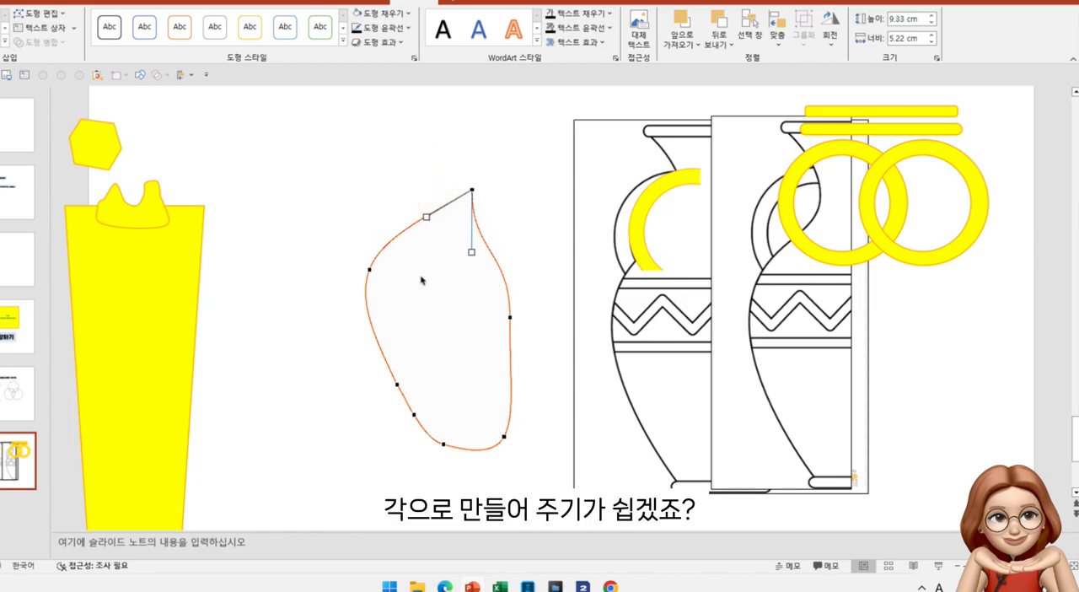
{"action": "left_click_drag", "start_coordinate": [471, 251], "coordinate": [502, 249]}
{"action": "left_click", "coordinate": [517, 209]}
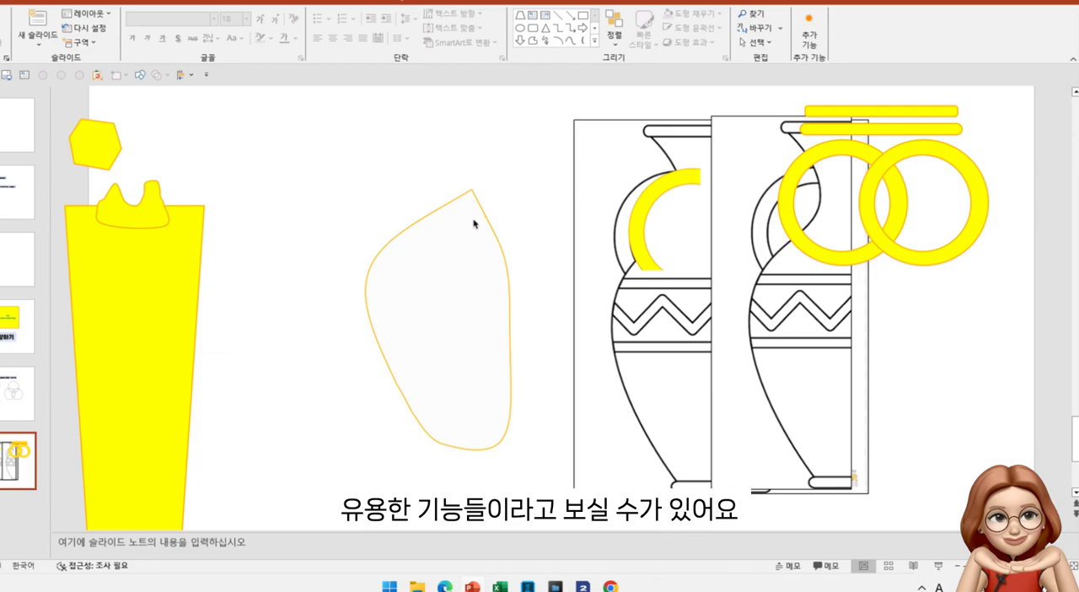
Reopen point editing on the peaked shape and compare the handles of the upper-left smooth point and the corner point
{"action": "left_click", "coordinate": [472, 192]}
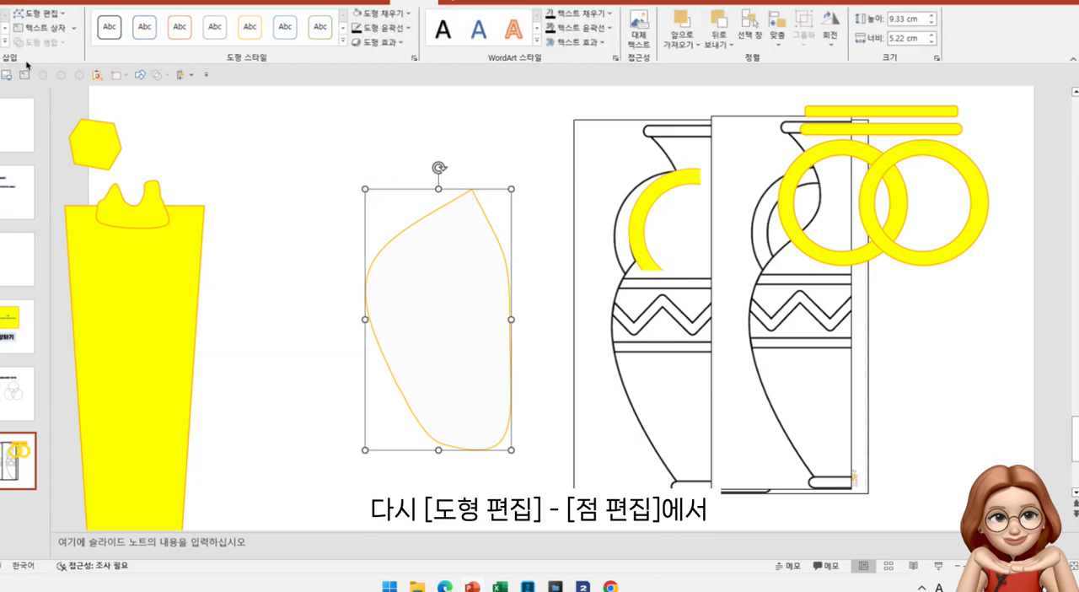
{"action": "left_click", "coordinate": [40, 13]}
{"action": "left_click", "coordinate": [49, 47]}
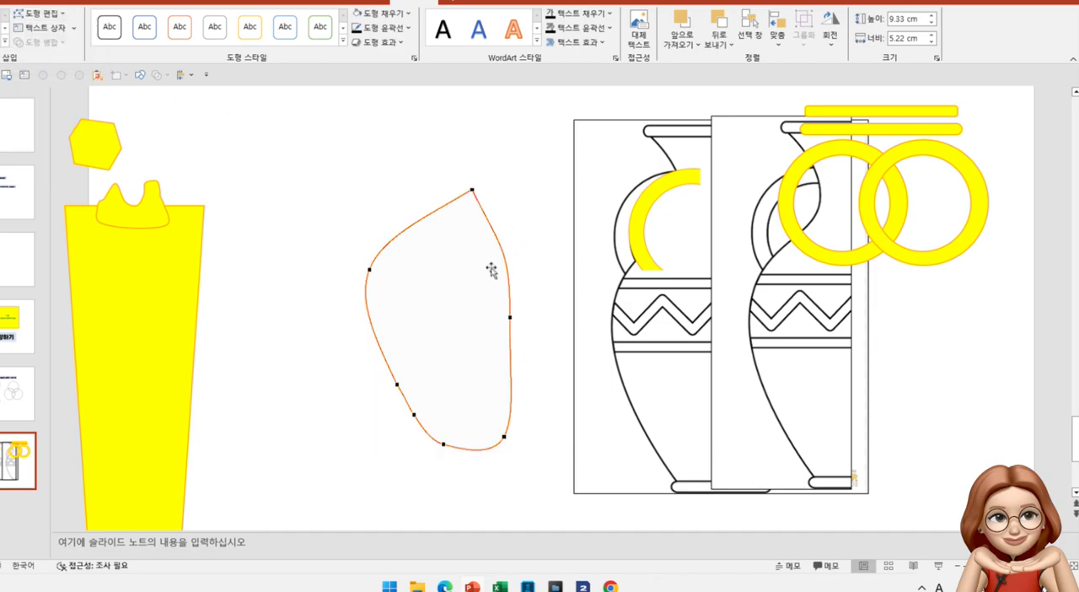
{"action": "left_click", "coordinate": [369, 269]}
{"action": "right_click", "coordinate": [370, 271]}
{"action": "key", "text": "Escape"}
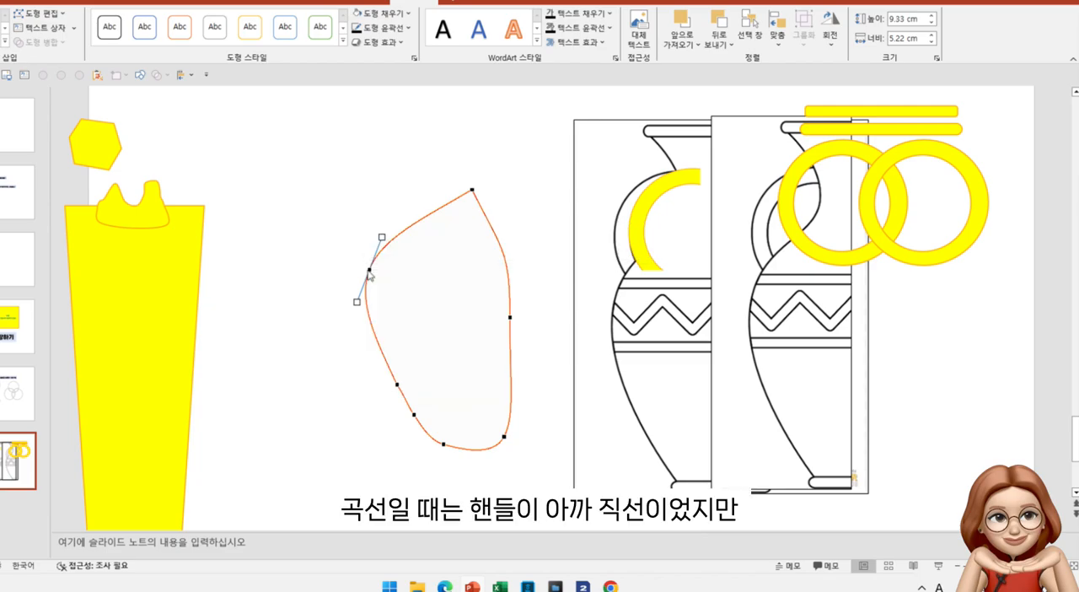
{"action": "left_click", "coordinate": [471, 192]}
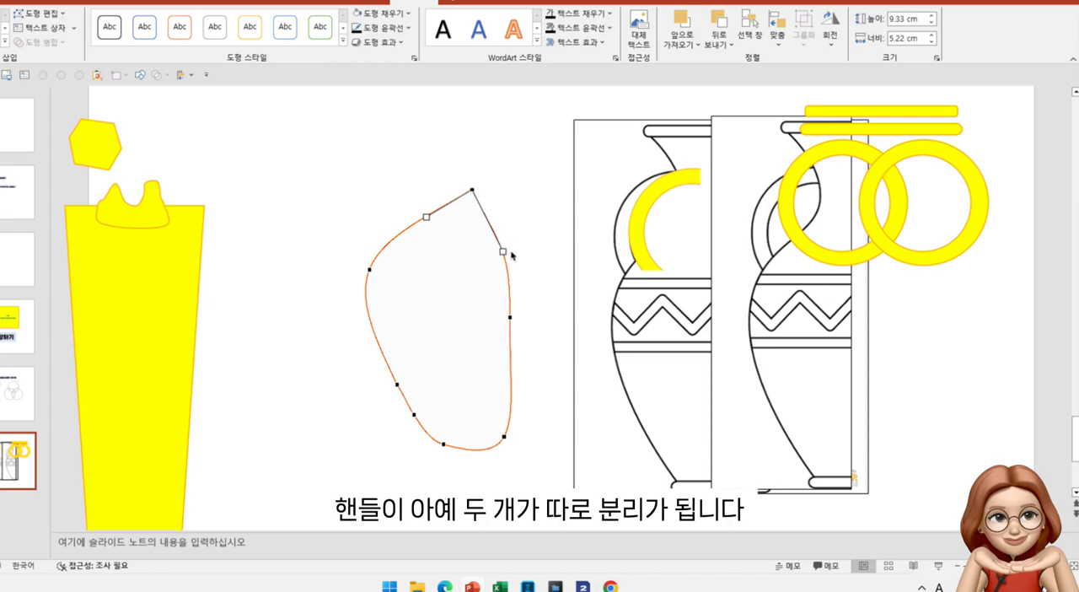
Lengthen the corner point's left handle slightly and pull its right handle inward to hollow the curve below the peak
{"action": "mouse_move", "coordinate": [427, 217]}
{"action": "left_mouse_down"}
{"action": "mouse_move", "coordinate": [420, 163]}
{"action": "mouse_move", "coordinate": [415, 223]}
{"action": "left_mouse_up"}
{"action": "left_click_drag", "start_coordinate": [503, 251], "coordinate": [469, 264]}
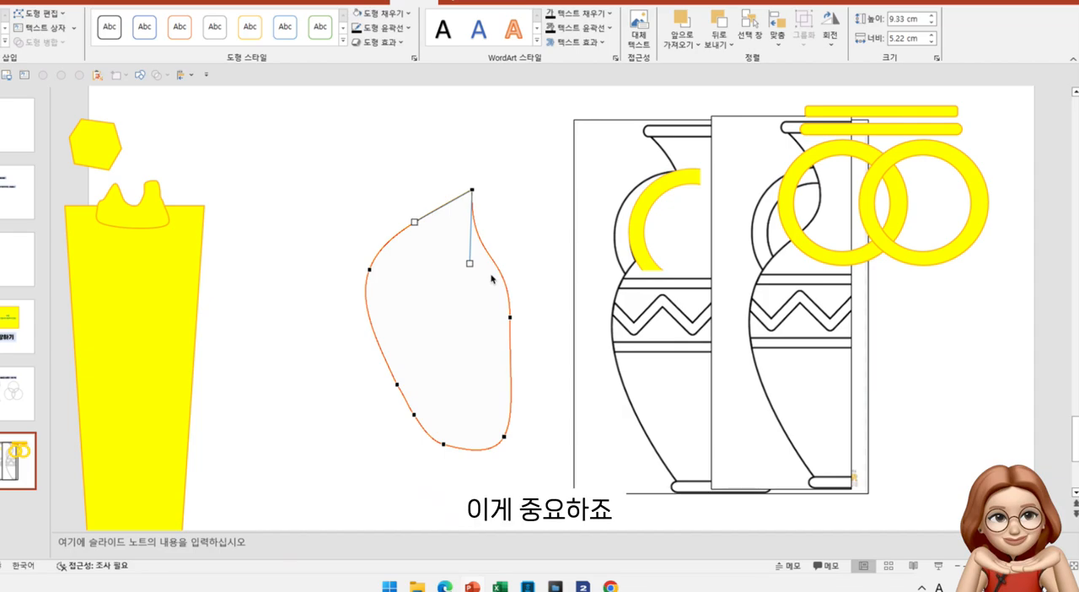
{"action": "left_click", "coordinate": [509, 302]}
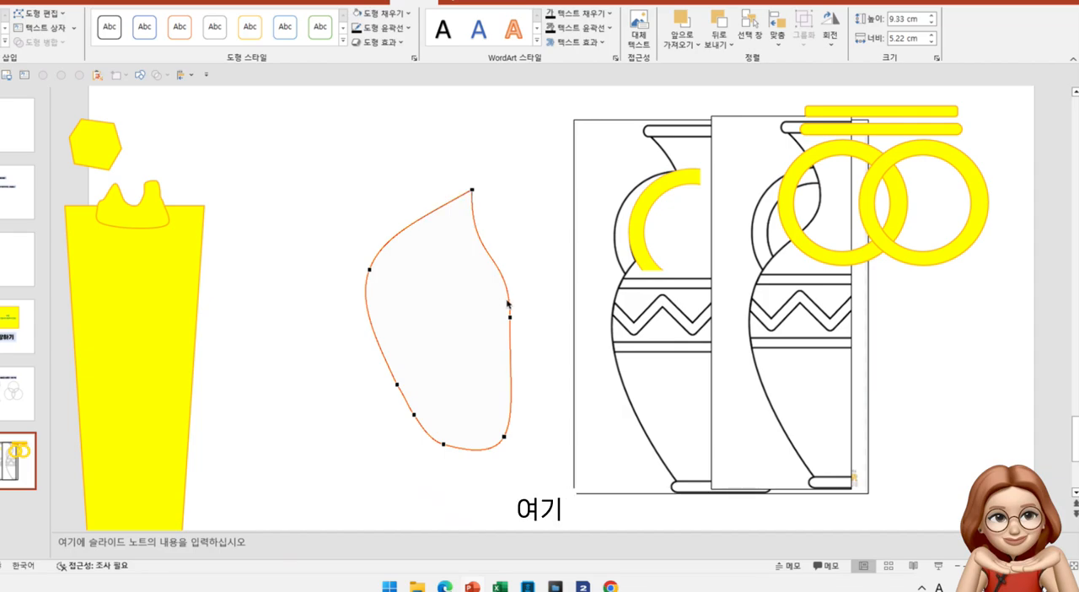
Move the full vase image under the peaked shape so the left body outlines match, and show the shape's edit points
{"action": "left_click_drag", "start_coordinate": [634, 315], "coordinate": [389, 280]}
{"action": "left_click", "coordinate": [435, 216]}
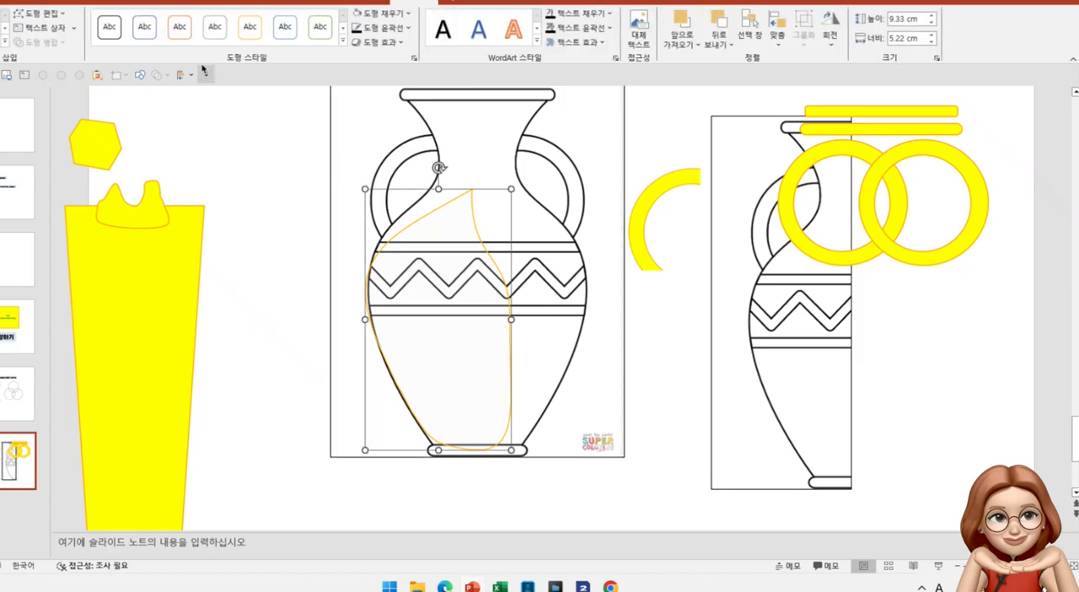
{"action": "left_click", "coordinate": [56, 17]}
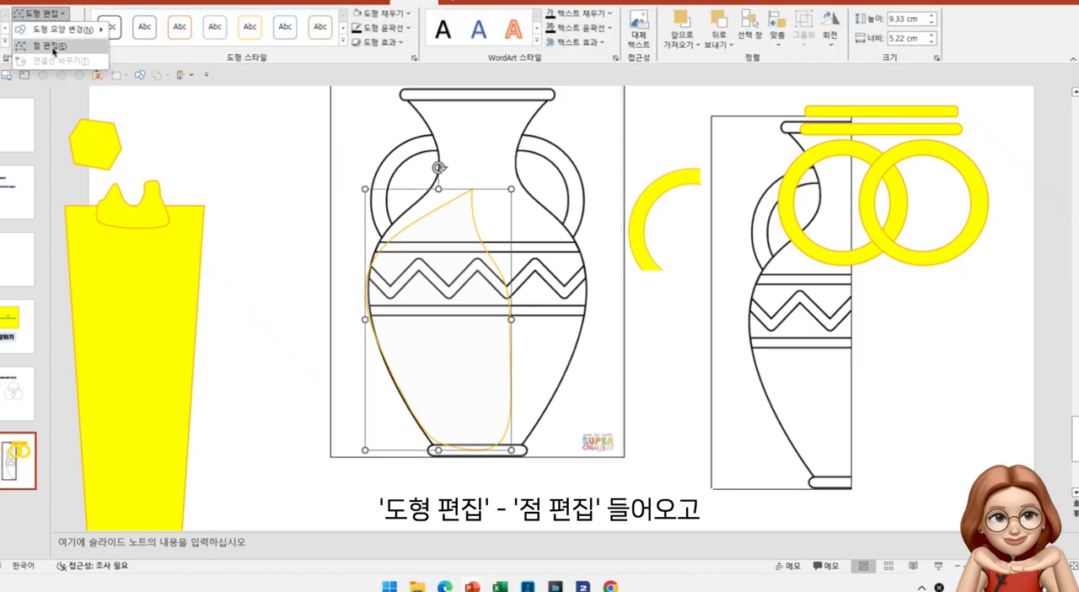
{"action": "left_click", "coordinate": [54, 48]}
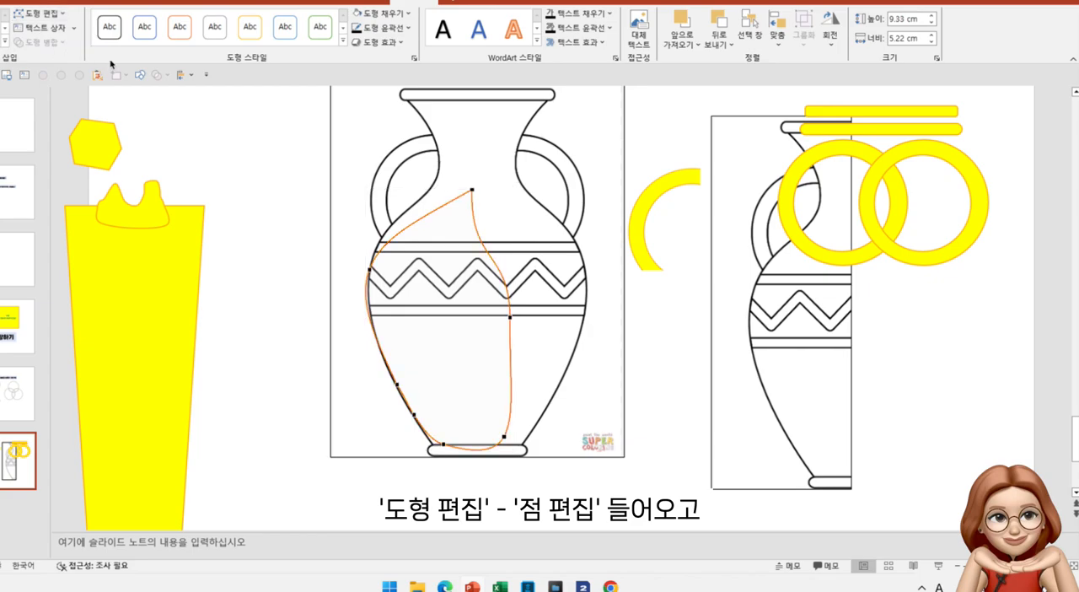
Add a point on the upper-left edge, move it onto the vase's shoulder, and adjust the neighbouring handles to follow the outline
{"action": "right_click", "coordinate": [401, 232]}
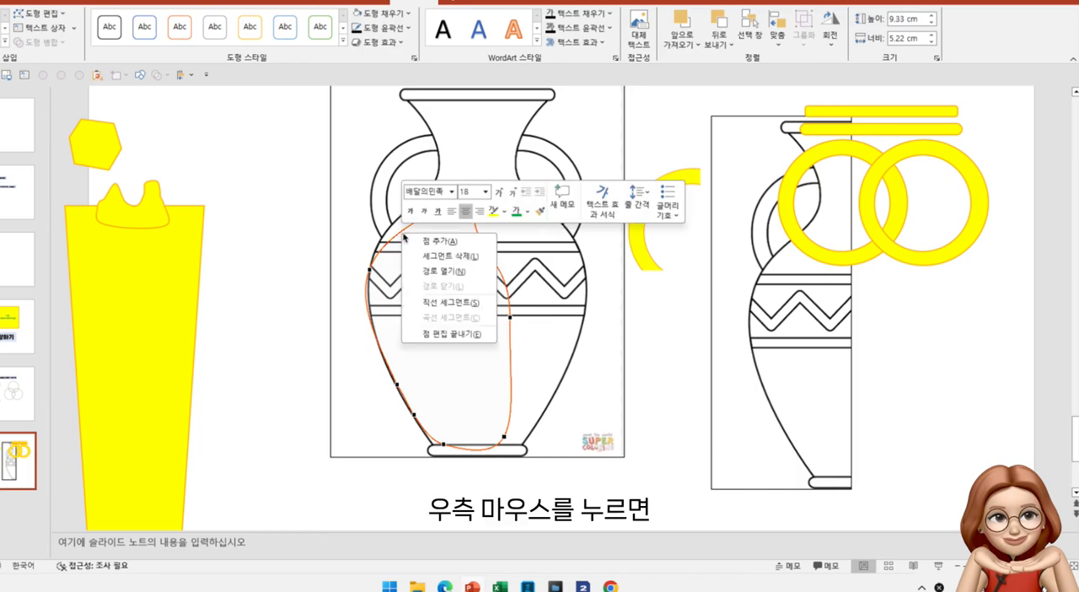
{"action": "left_click", "coordinate": [433, 241]}
{"action": "left_click_drag", "start_coordinate": [402, 237], "coordinate": [396, 228]}
{"action": "left_click_drag", "start_coordinate": [395, 224], "coordinate": [378, 250]}
{"action": "left_click", "coordinate": [370, 270]}
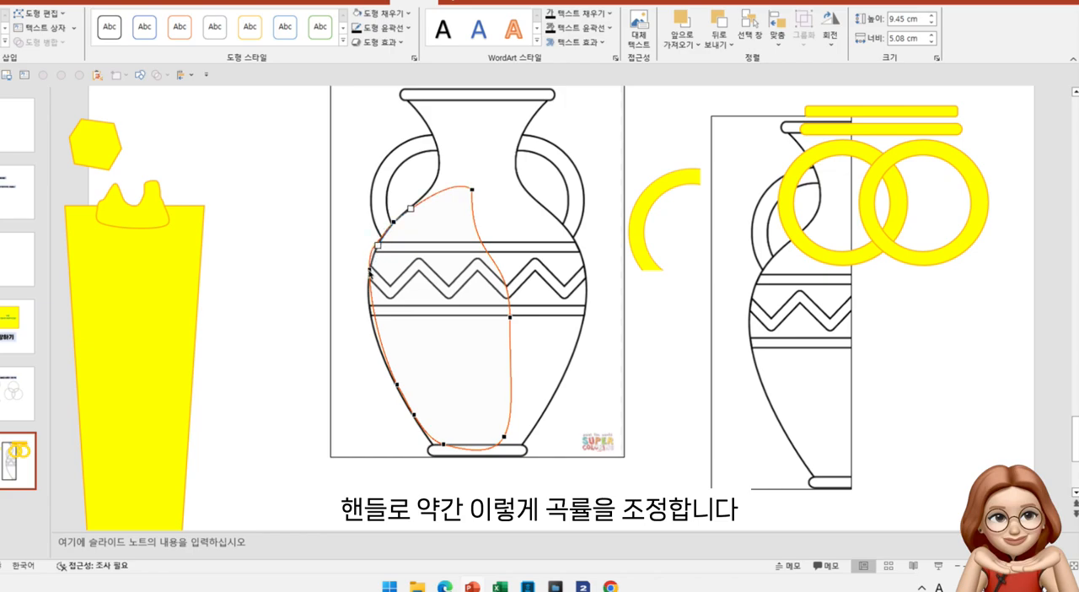
{"action": "left_click_drag", "start_coordinate": [369, 243], "coordinate": [375, 246]}
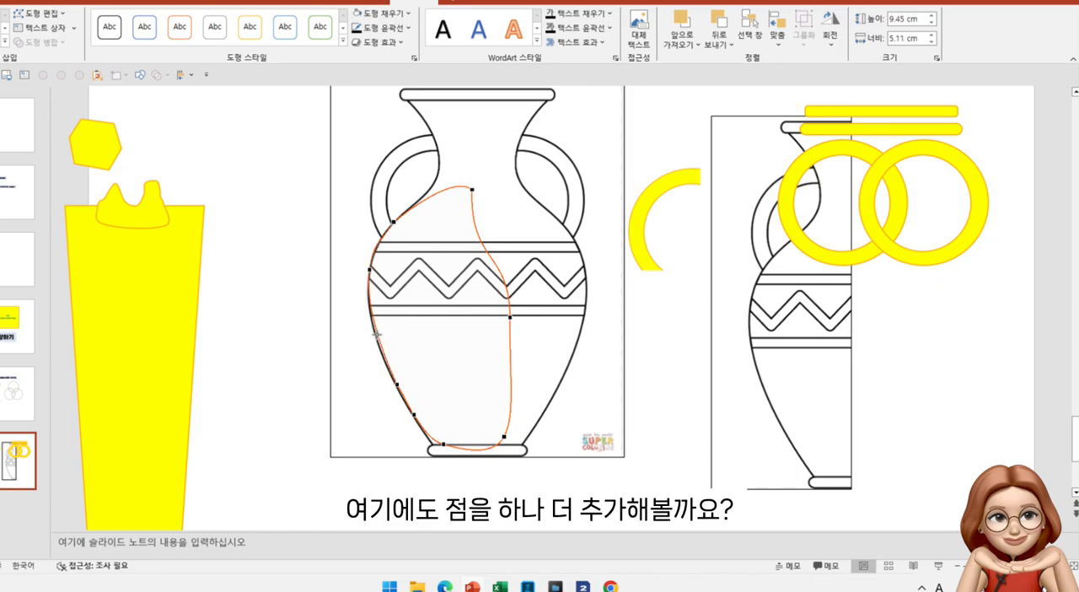
Add a point on the left edge below the lower band and nudge it outward onto the vase outline
{"action": "right_click", "coordinate": [377, 339]}
{"action": "left_click", "coordinate": [399, 343]}
{"action": "left_click_drag", "start_coordinate": [376, 336], "coordinate": [375, 335]}
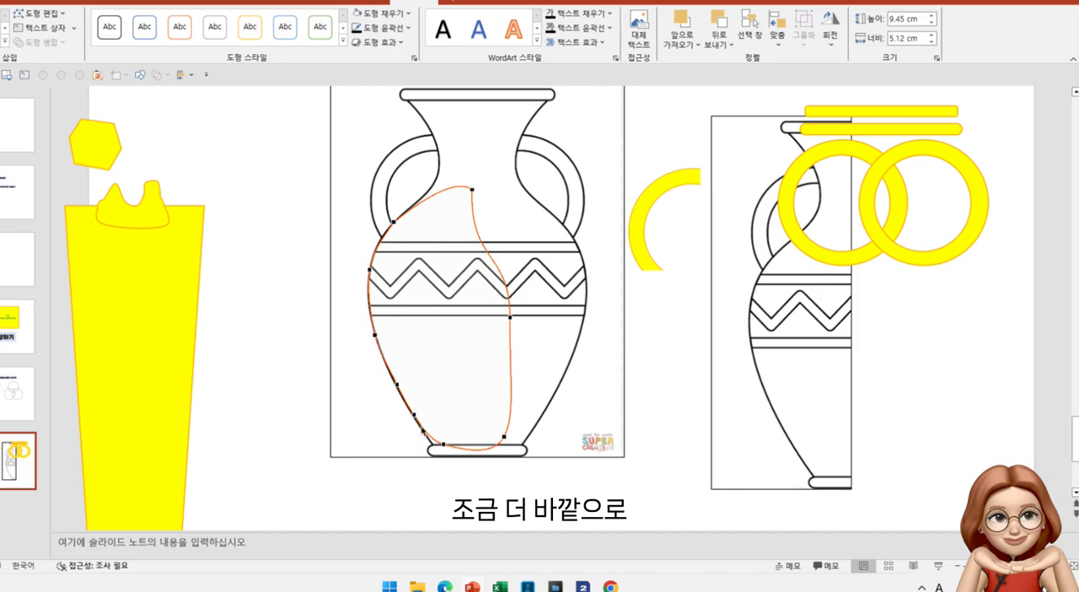
Finish editing points and delete the peaked shape covering the full vase image
{"action": "left_click", "coordinate": [289, 378]}
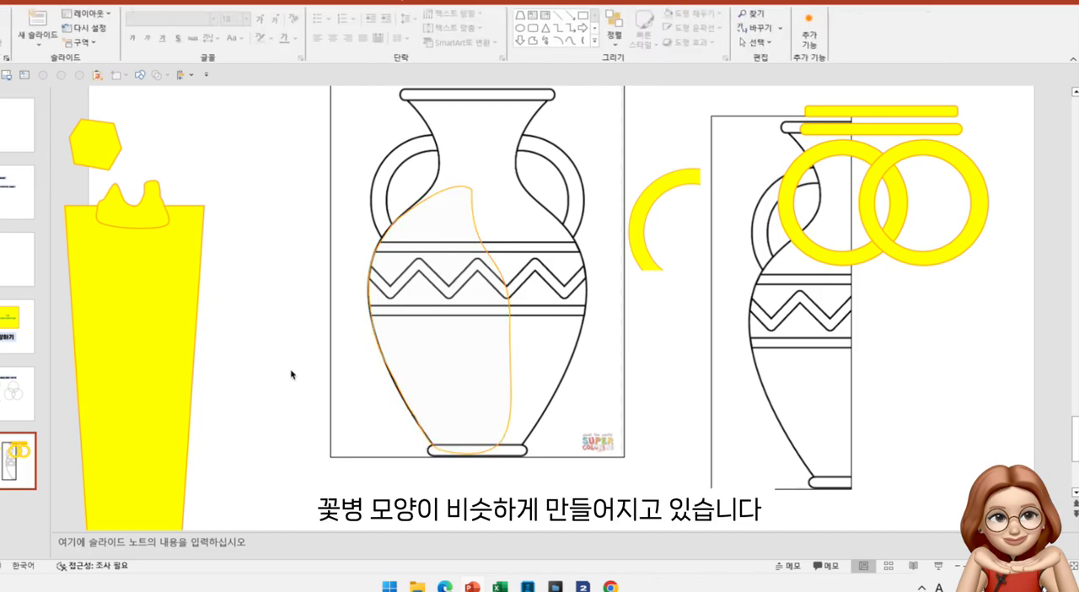
{"action": "left_click", "coordinate": [453, 196]}
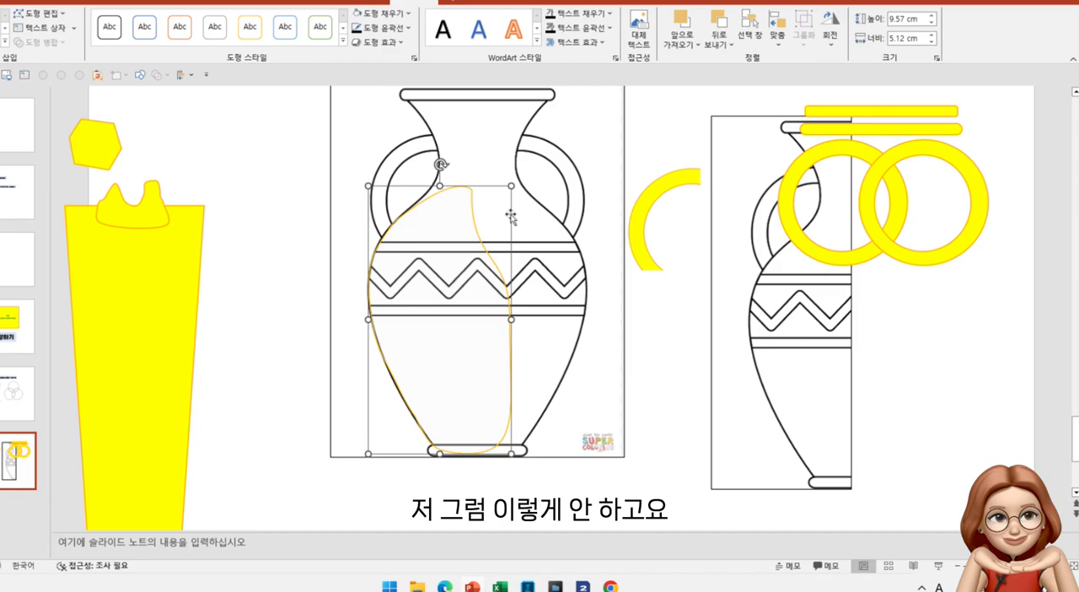
{"action": "key", "text": "Delete"}
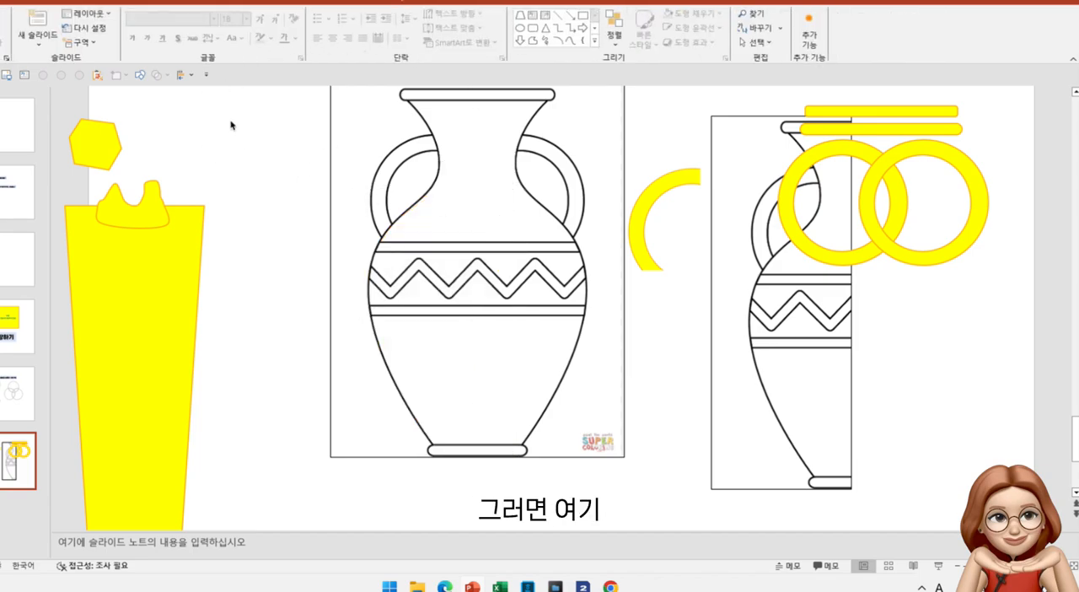
Trace the full vase's left outline, base and lower right side with the Freeform tool, about 12.3 cm high and 7.6 cm wide
{"action": "left_click", "coordinate": [140, 74]}
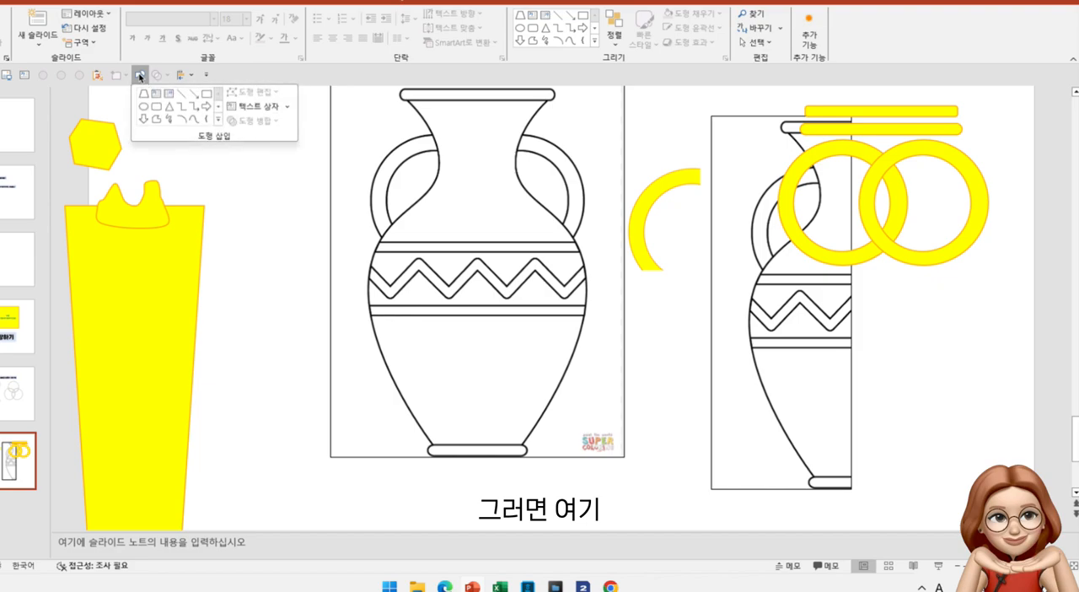
{"action": "left_click", "coordinate": [155, 124]}
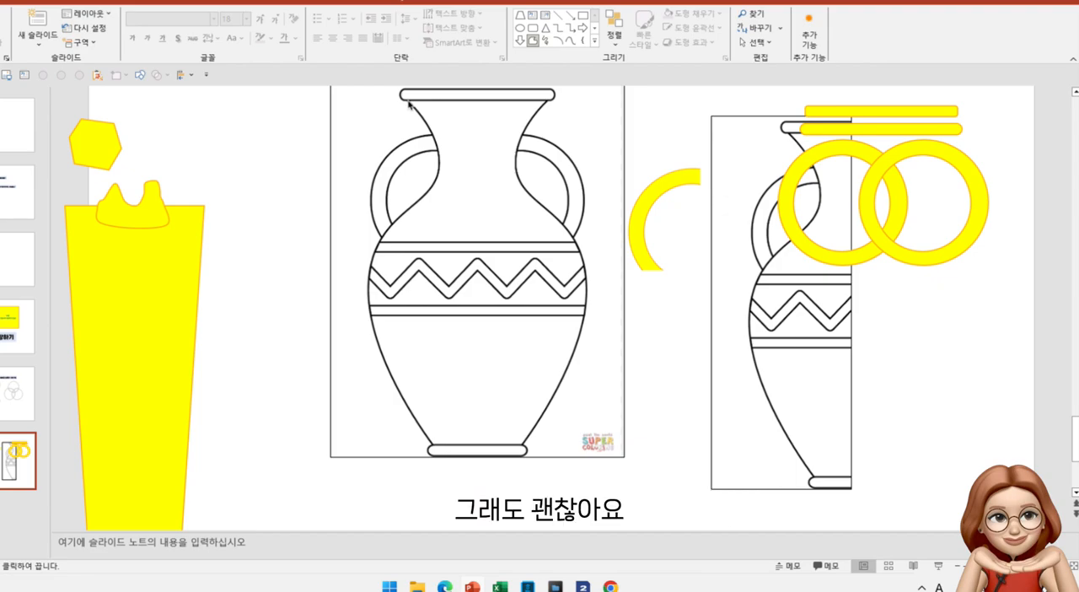
{"action": "left_click", "coordinate": [435, 181]}
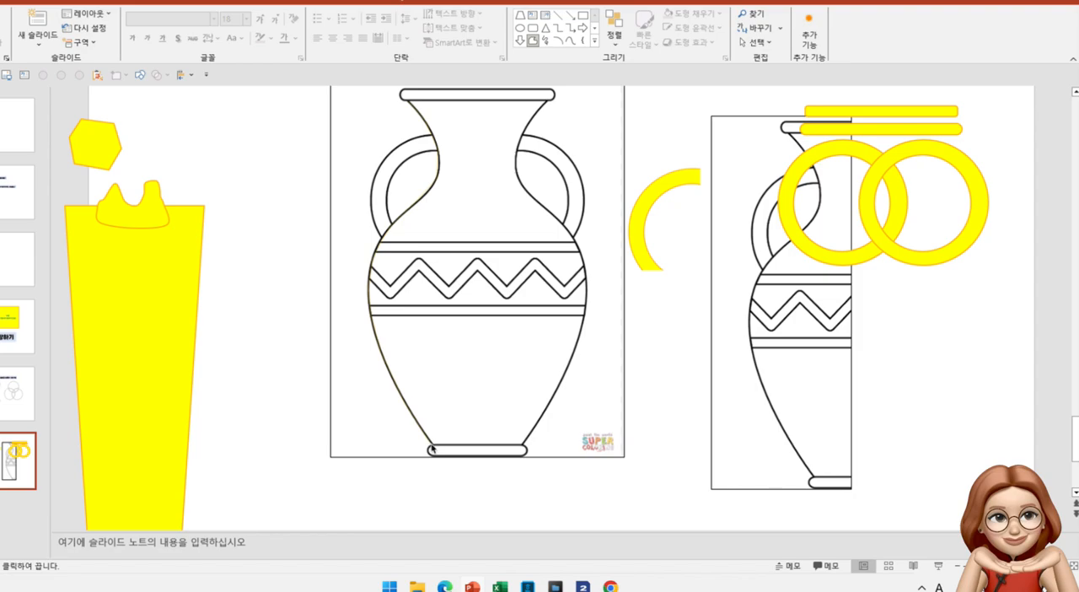
{"action": "mouse_move", "coordinate": [430, 450]}
{"action": "left_mouse_down"}
{"action": "mouse_move", "coordinate": [524, 452]}
{"action": "mouse_move", "coordinate": [575, 366]}
{"action": "mouse_move", "coordinate": [587, 297]}
{"action": "left_mouse_up"}
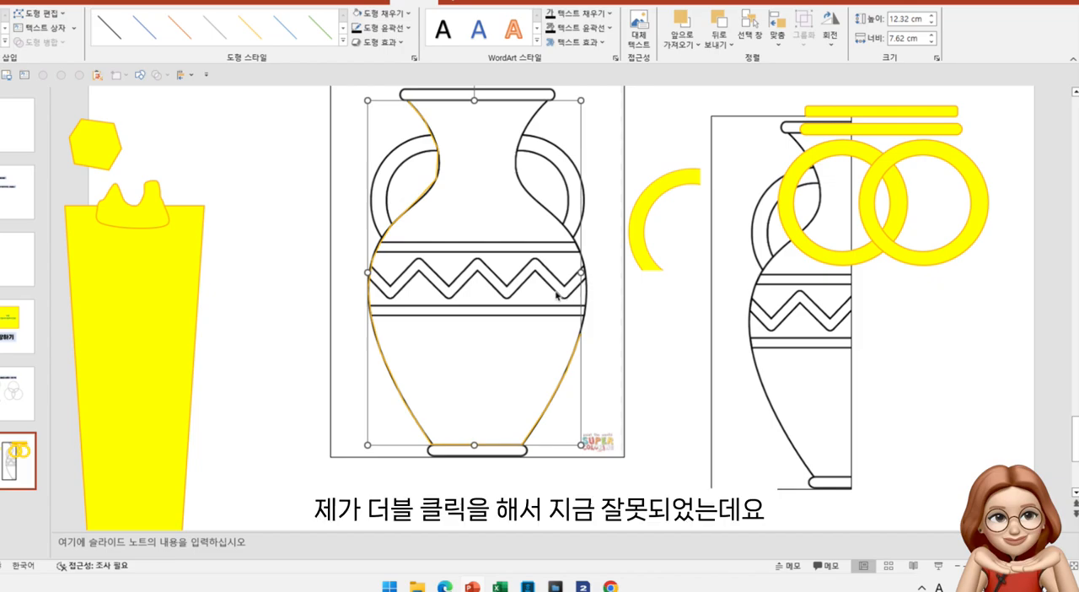
Set the traced freeform line's outline weight to 4½ pt
{"action": "left_click", "coordinate": [524, 301]}
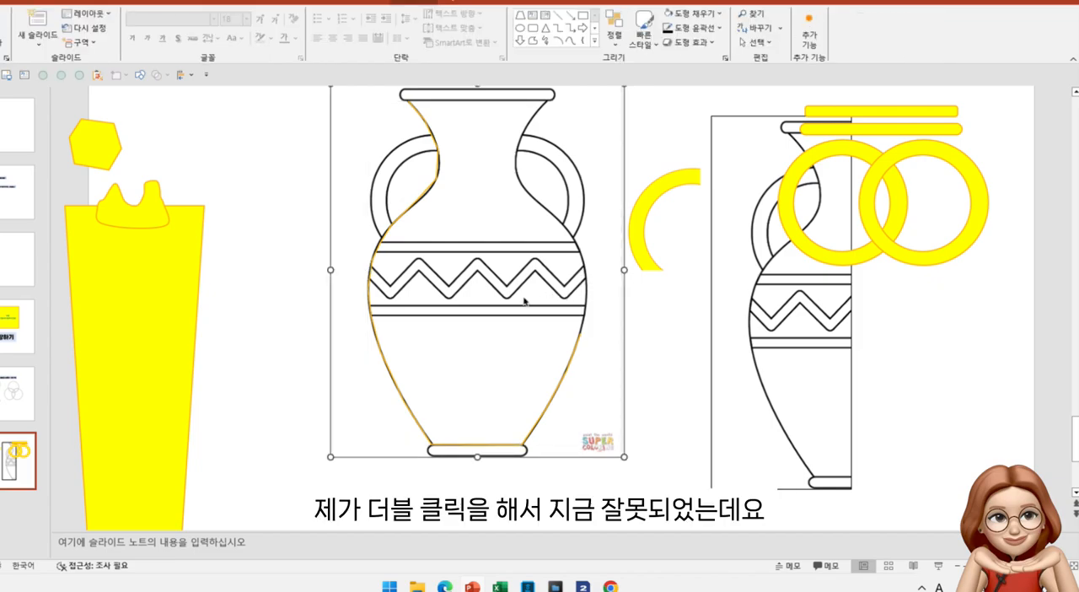
{"action": "left_click", "coordinate": [369, 282]}
{"action": "left_click", "coordinate": [380, 28]}
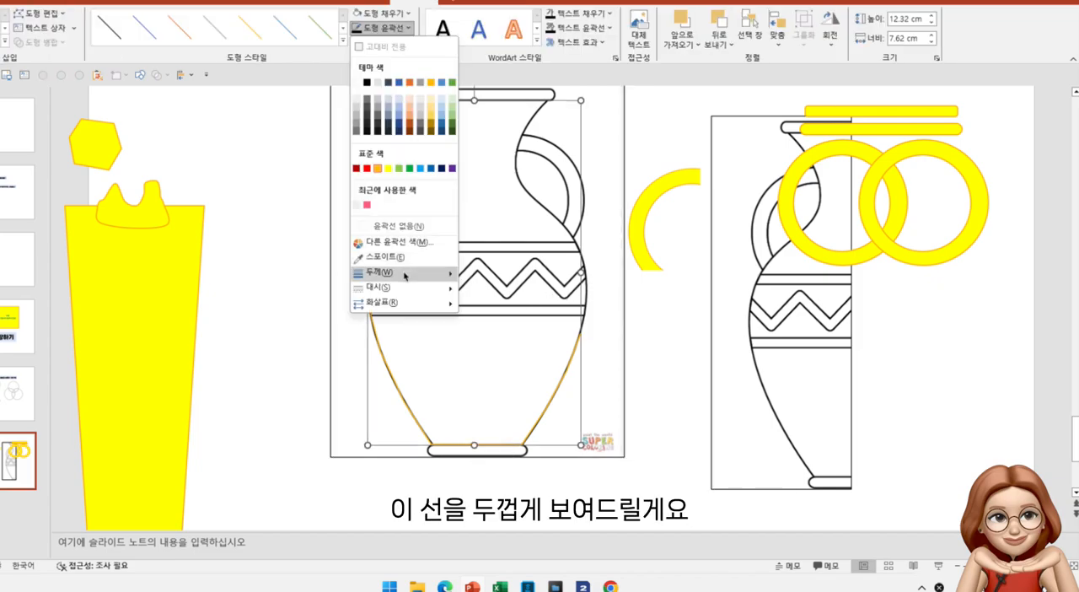
{"action": "mouse_move", "coordinate": [405, 273]}
{"action": "left_click", "coordinate": [499, 355]}
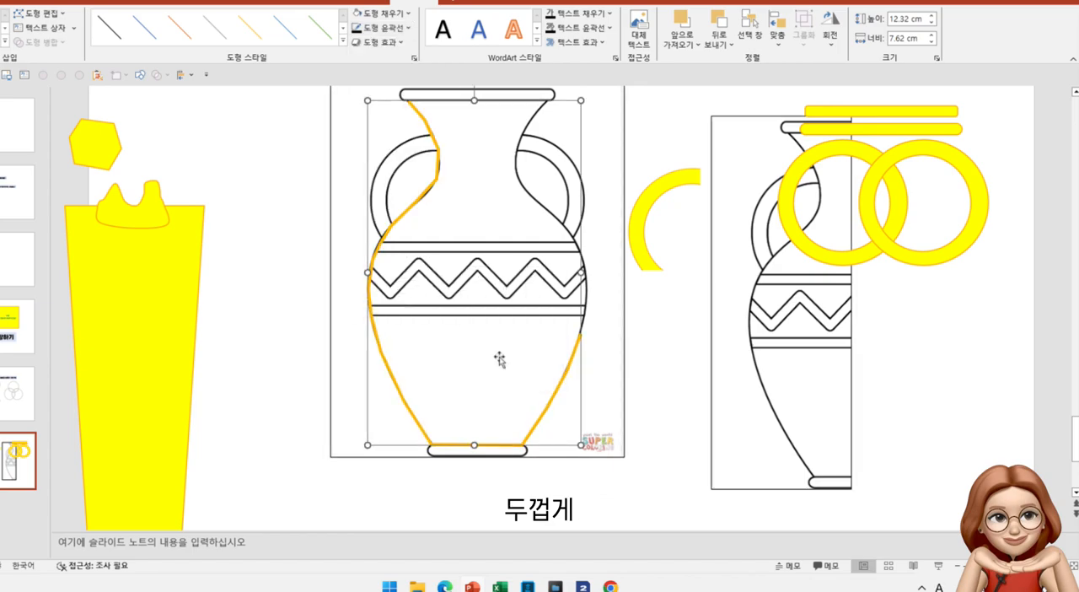
{"action": "left_click", "coordinate": [380, 28]}
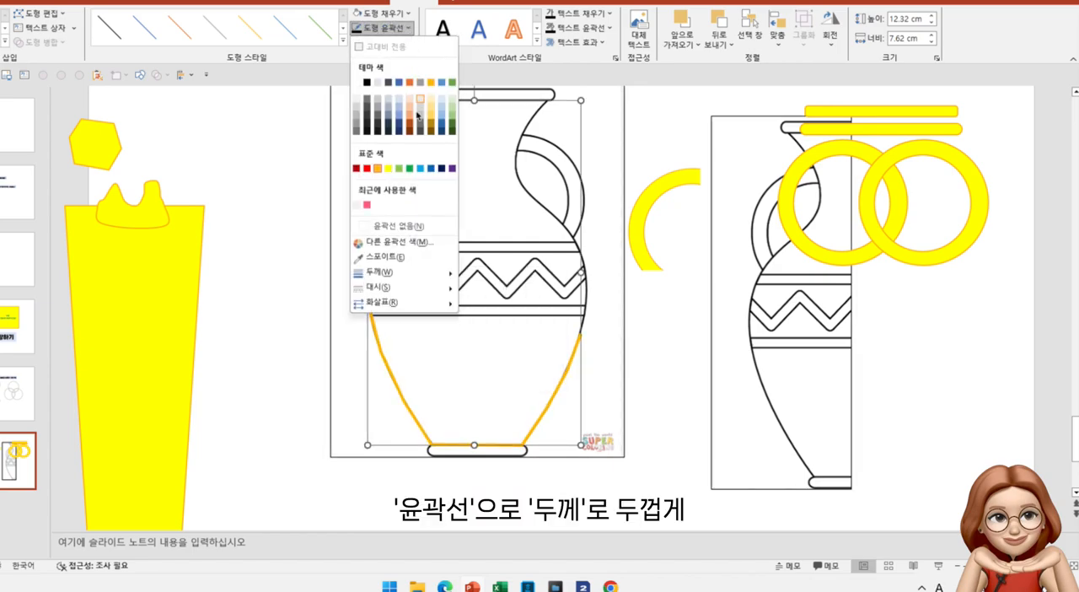
{"action": "mouse_move", "coordinate": [411, 273]}
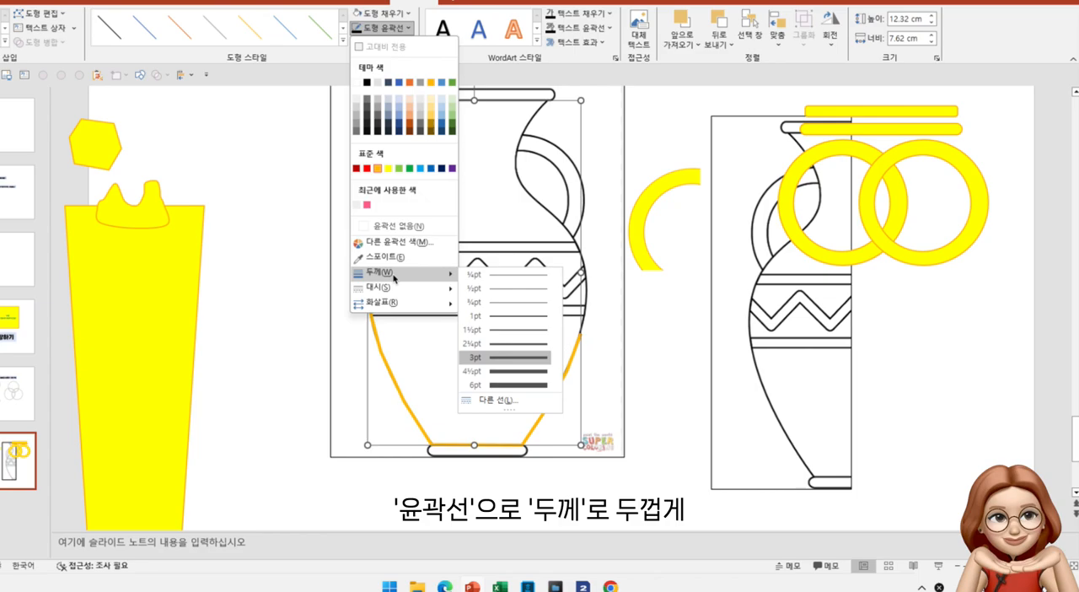
{"action": "left_click", "coordinate": [511, 376]}
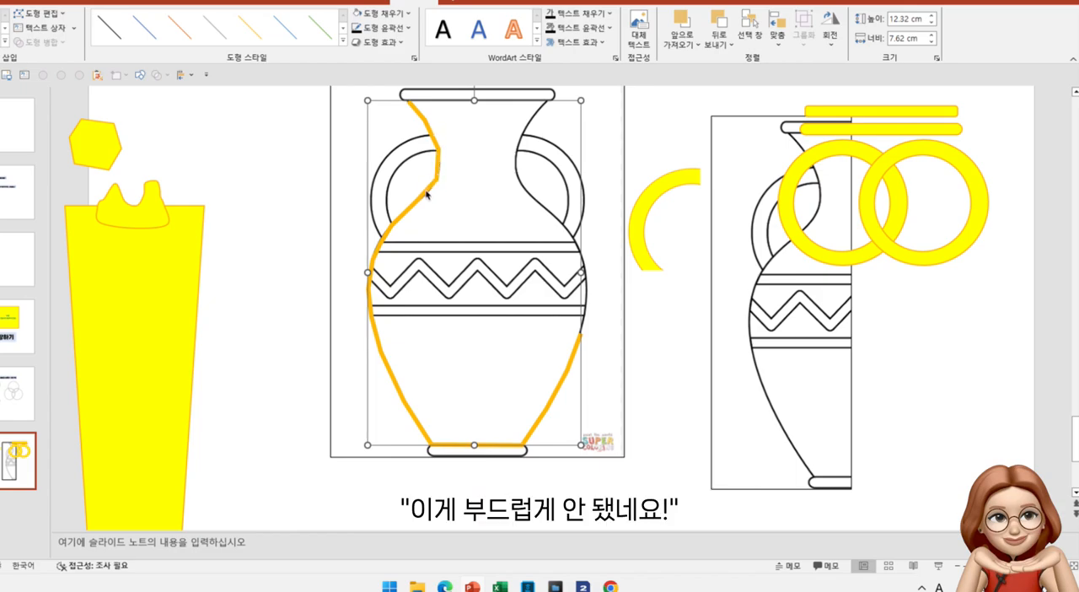
Convert the traced line's upper neck point just below the rim to a smooth point and adjust its two handles to round the curve
{"action": "left_click", "coordinate": [441, 156]}
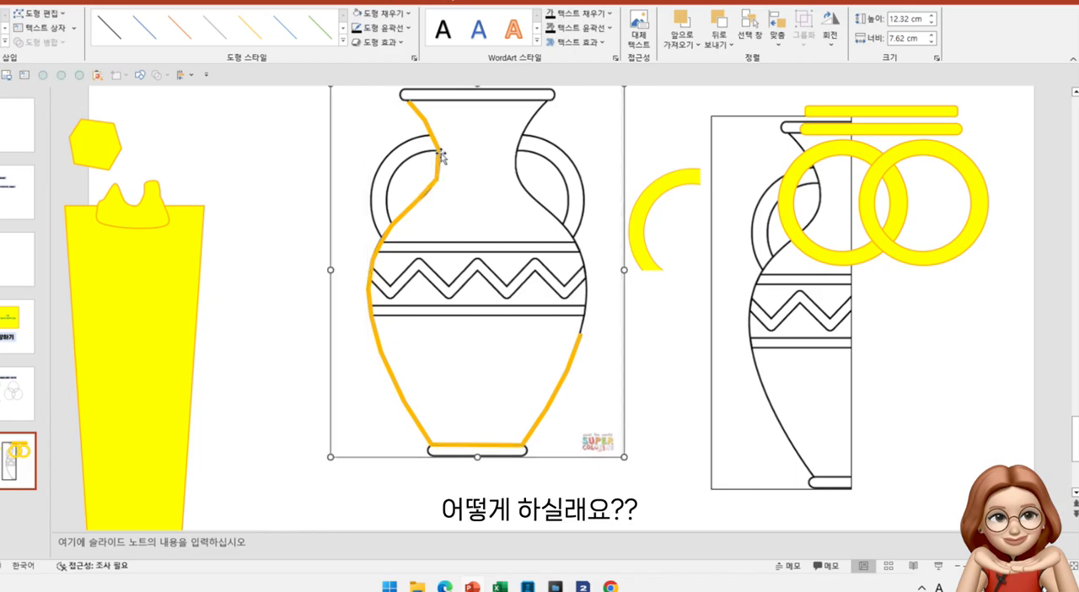
{"action": "left_click", "coordinate": [430, 132]}
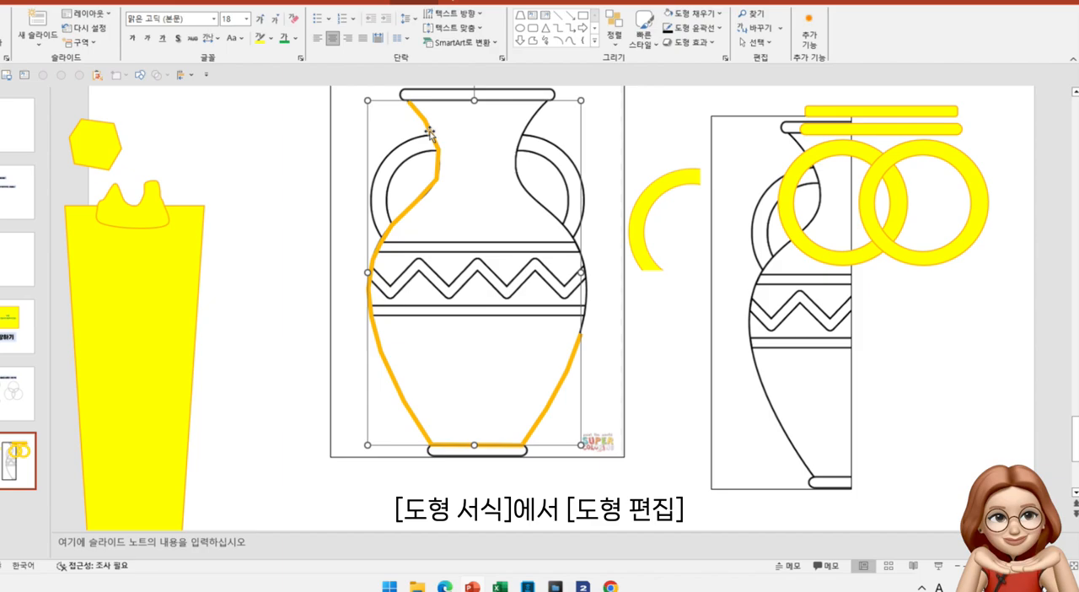
{"action": "left_click", "coordinate": [411, 3]}
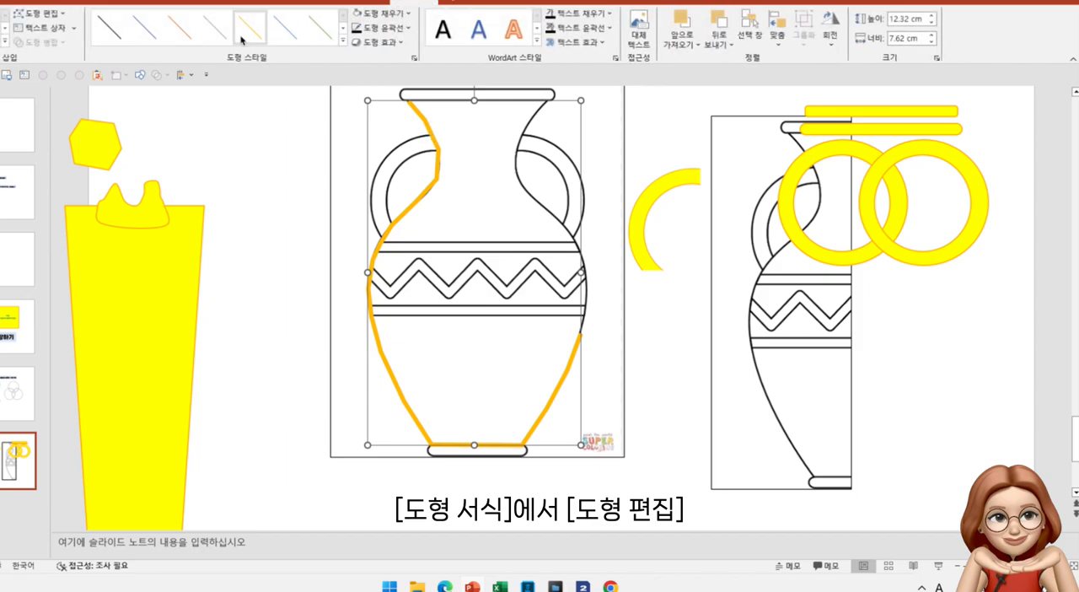
{"action": "left_click", "coordinate": [61, 14]}
{"action": "left_click", "coordinate": [50, 46]}
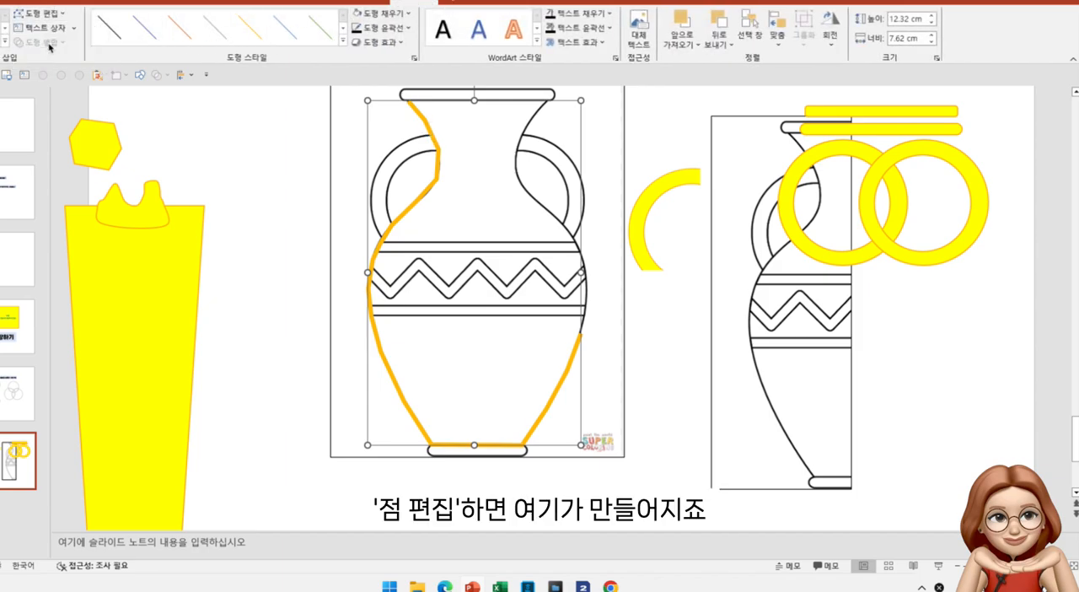
{"action": "left_click", "coordinate": [426, 122]}
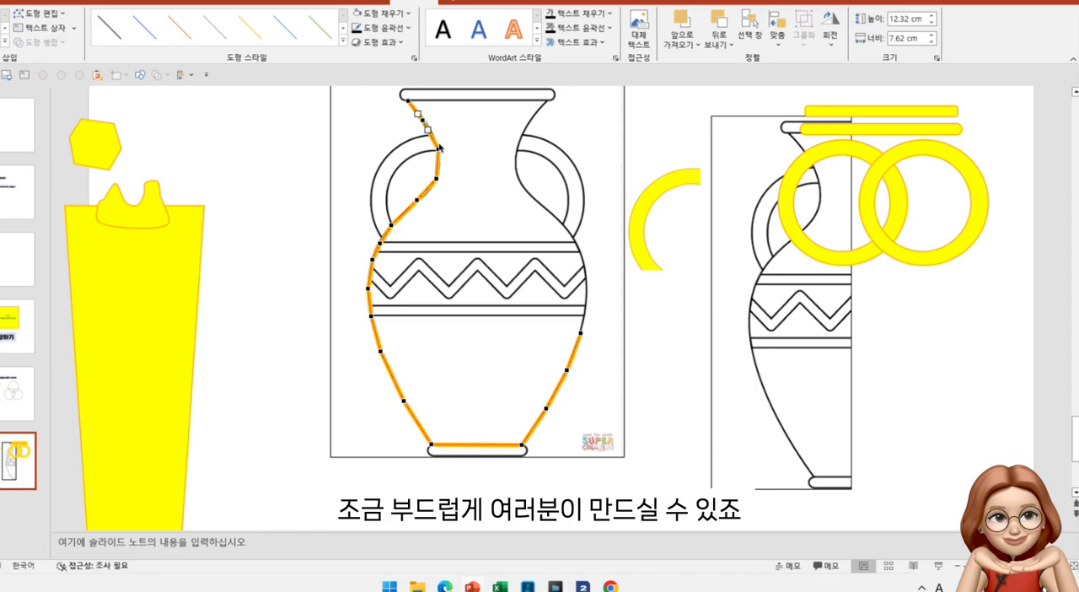
{"action": "right_click", "coordinate": [424, 123]}
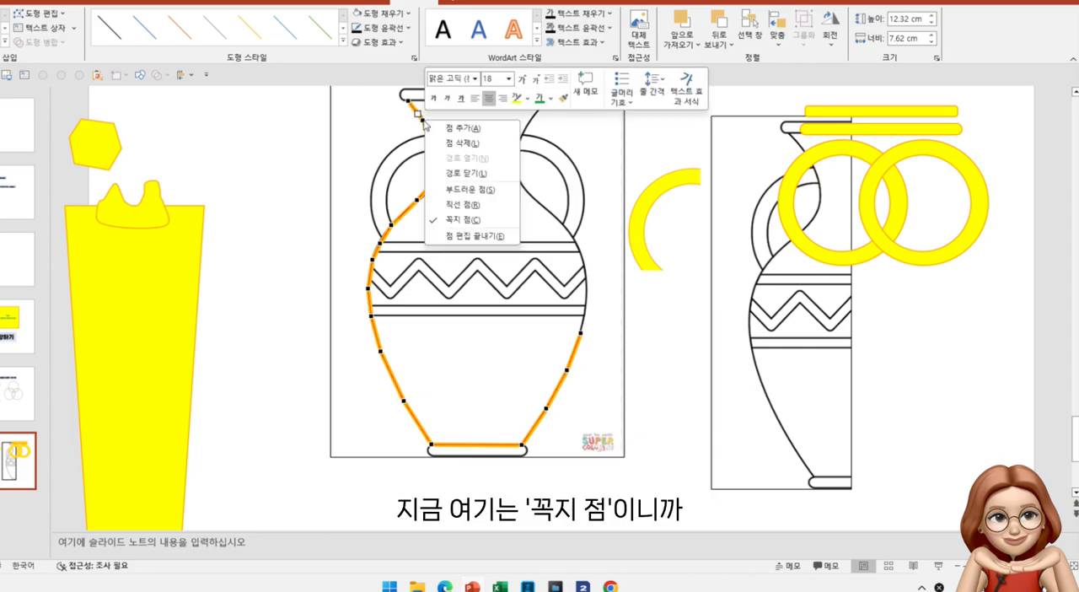
{"action": "left_click", "coordinate": [455, 189]}
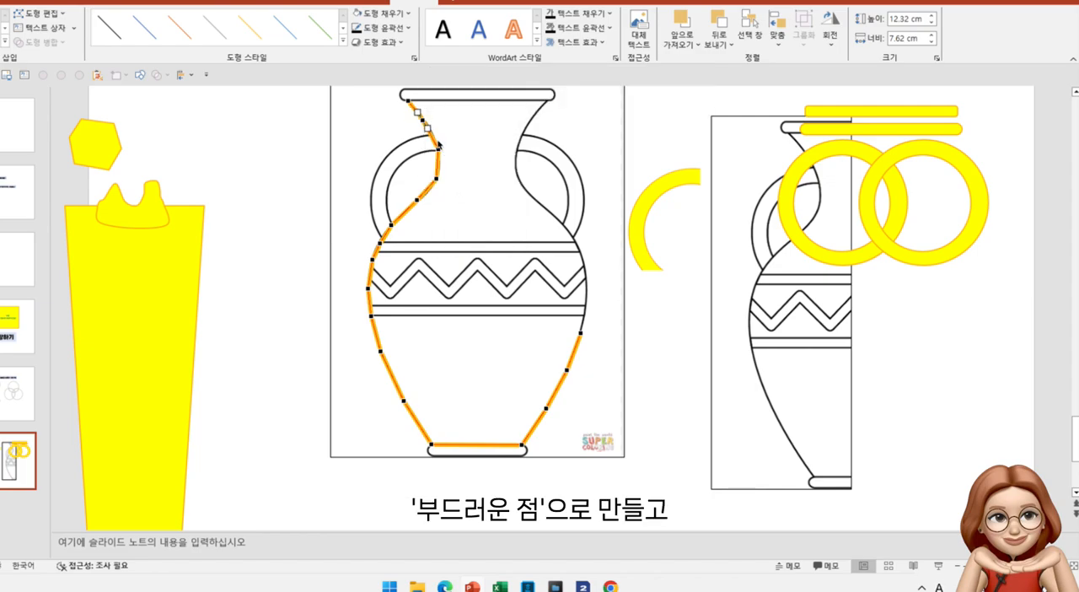
{"action": "left_click_drag", "start_coordinate": [428, 129], "coordinate": [430, 128]}
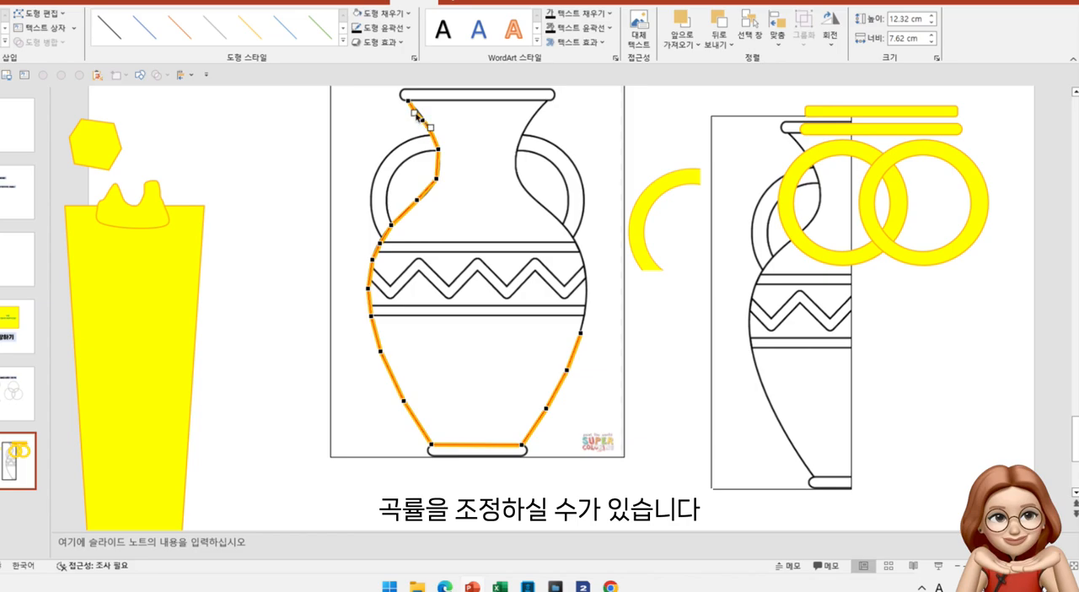
{"action": "left_click_drag", "start_coordinate": [418, 116], "coordinate": [413, 109]}
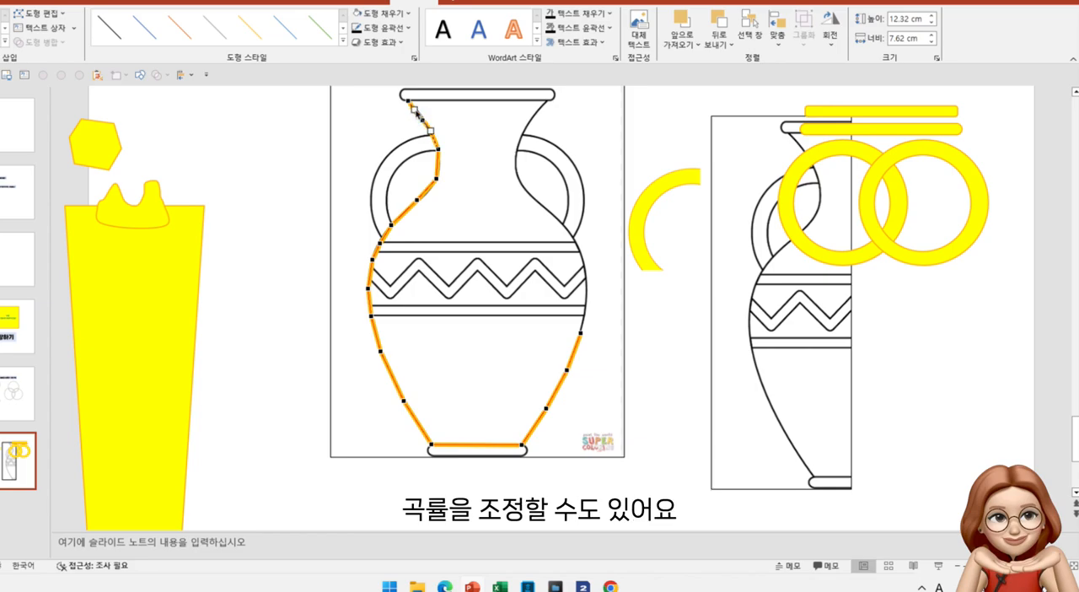
{"action": "left_click", "coordinate": [467, 170]}
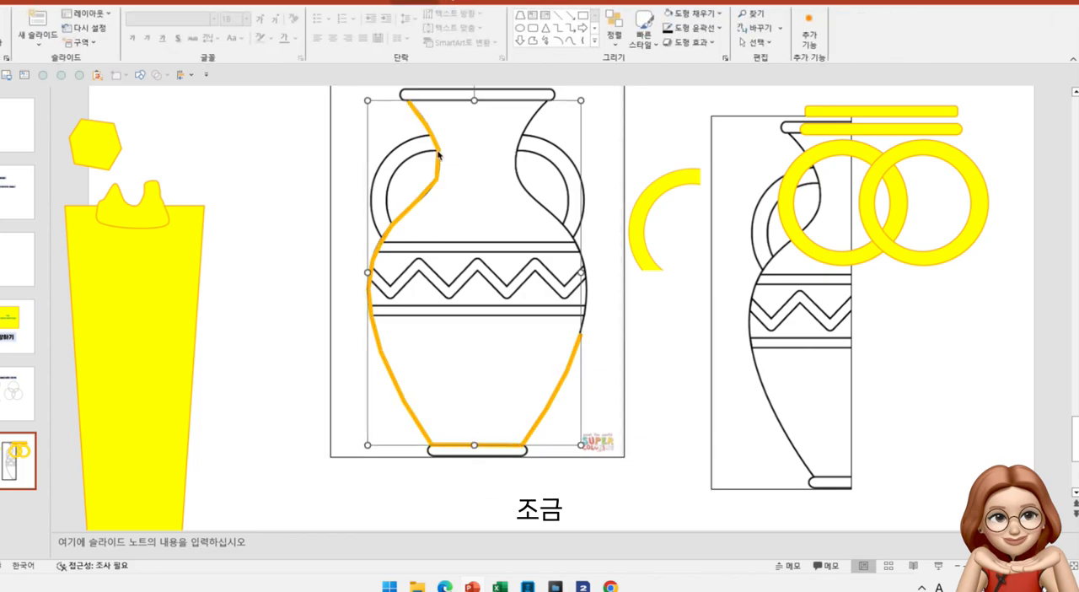
Convert the next two points down the traced line's left neck, beside and below the handle's upper end, to smooth points
{"action": "left_click", "coordinate": [55, 15]}
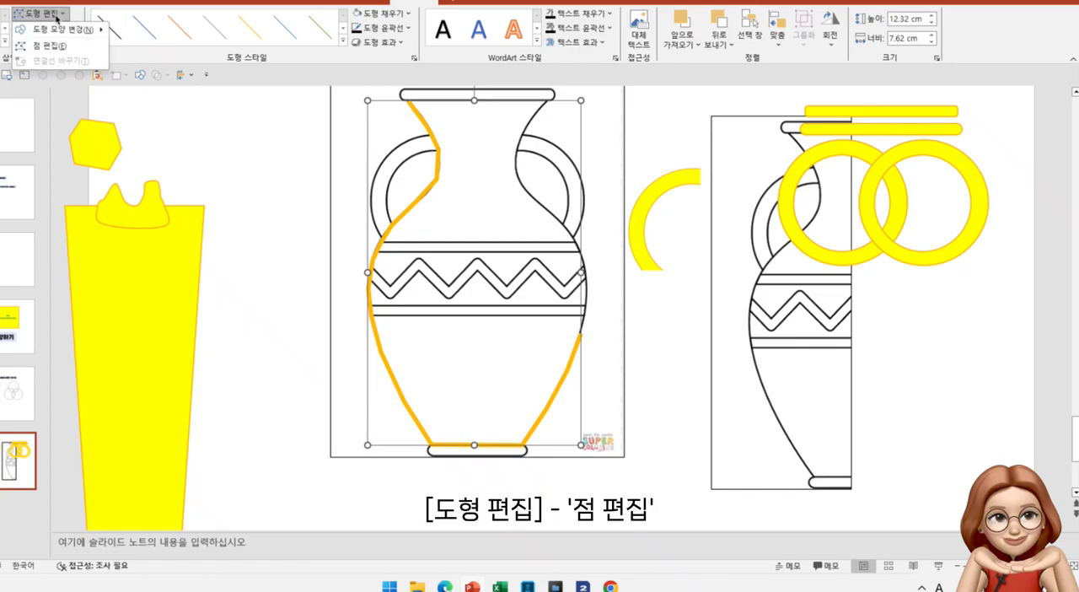
{"action": "left_click", "coordinate": [52, 46]}
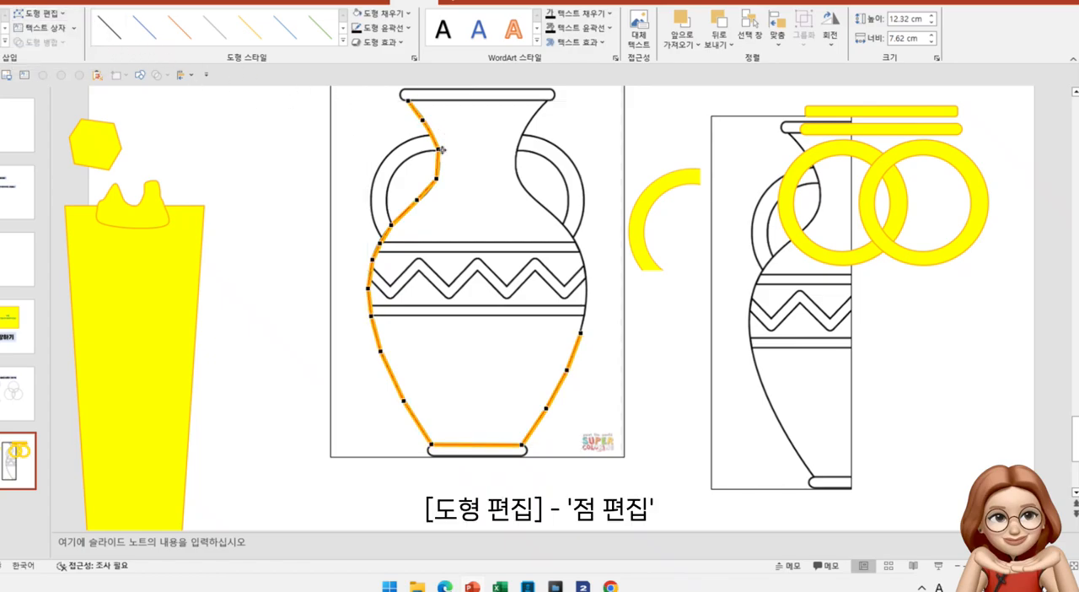
{"action": "right_click", "coordinate": [437, 149]}
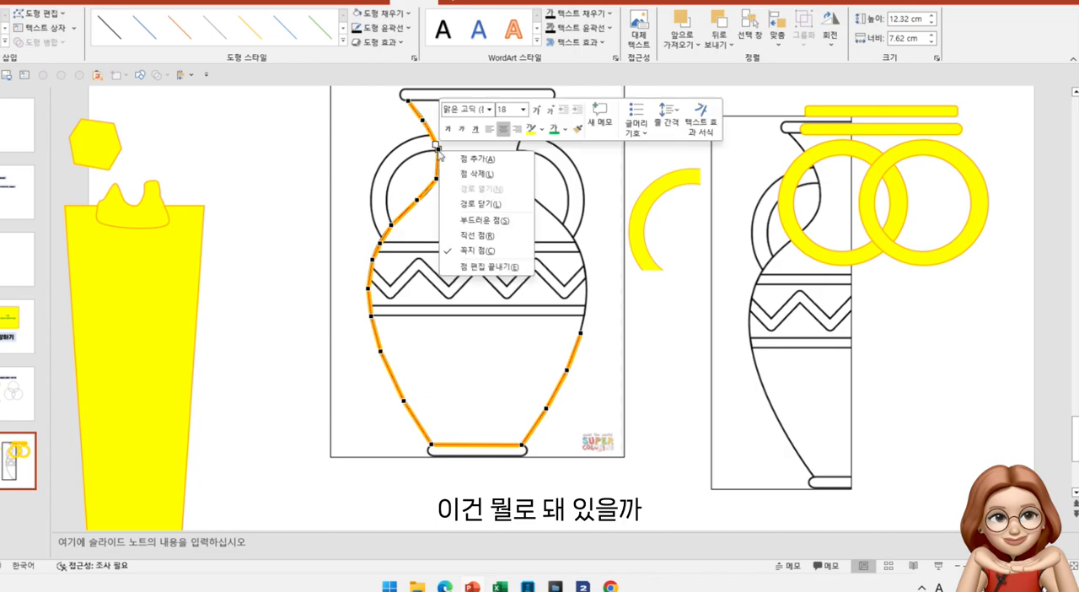
{"action": "left_click", "coordinate": [486, 222]}
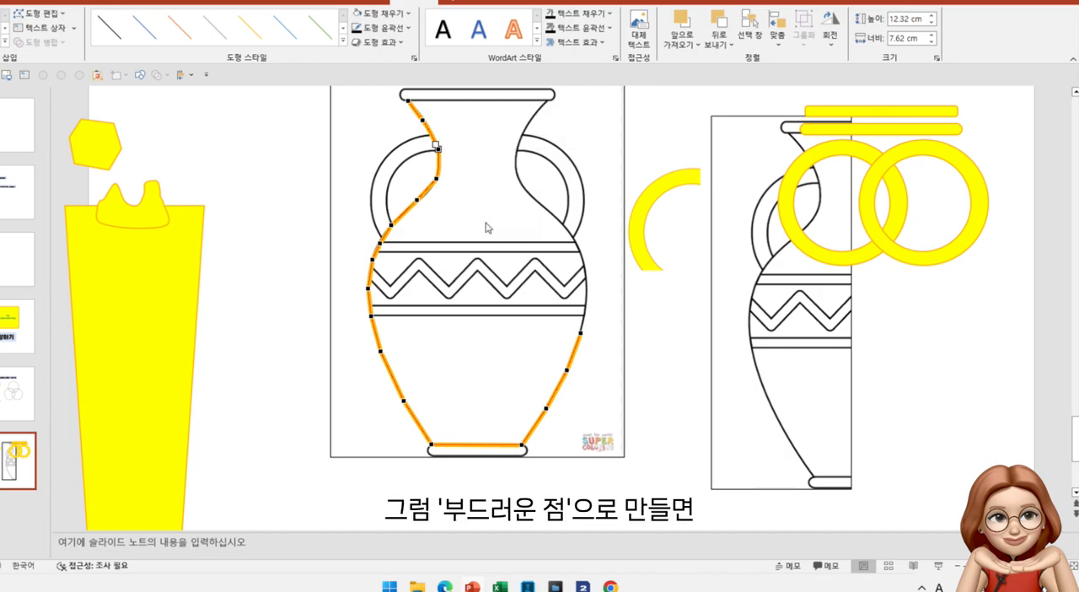
{"action": "left_click", "coordinate": [437, 179]}
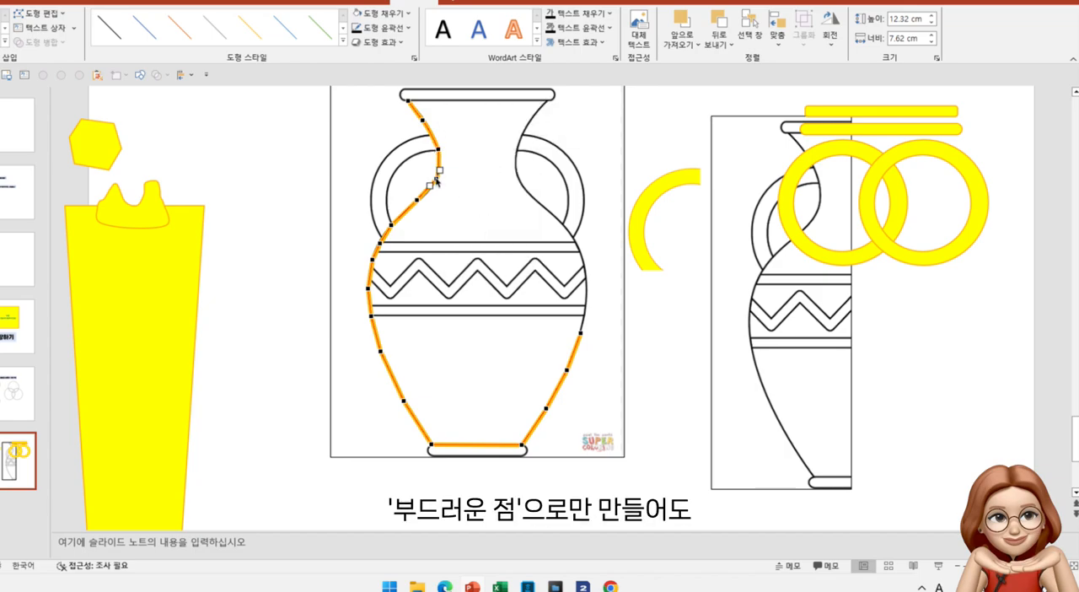
{"action": "right_click", "coordinate": [436, 180]}
{"action": "left_click", "coordinate": [476, 252]}
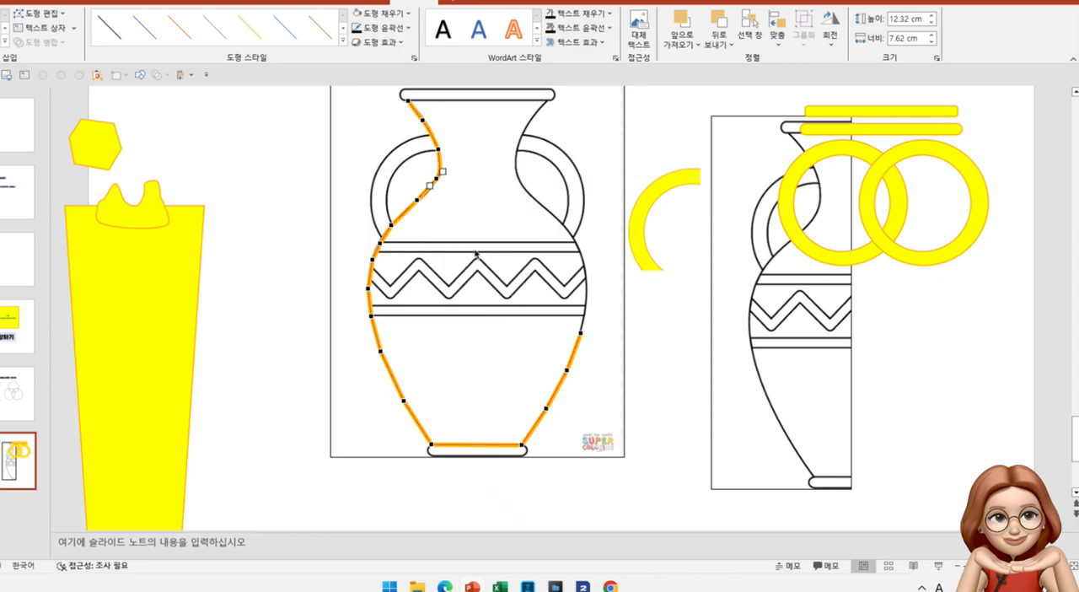
{"action": "left_click", "coordinate": [472, 207]}
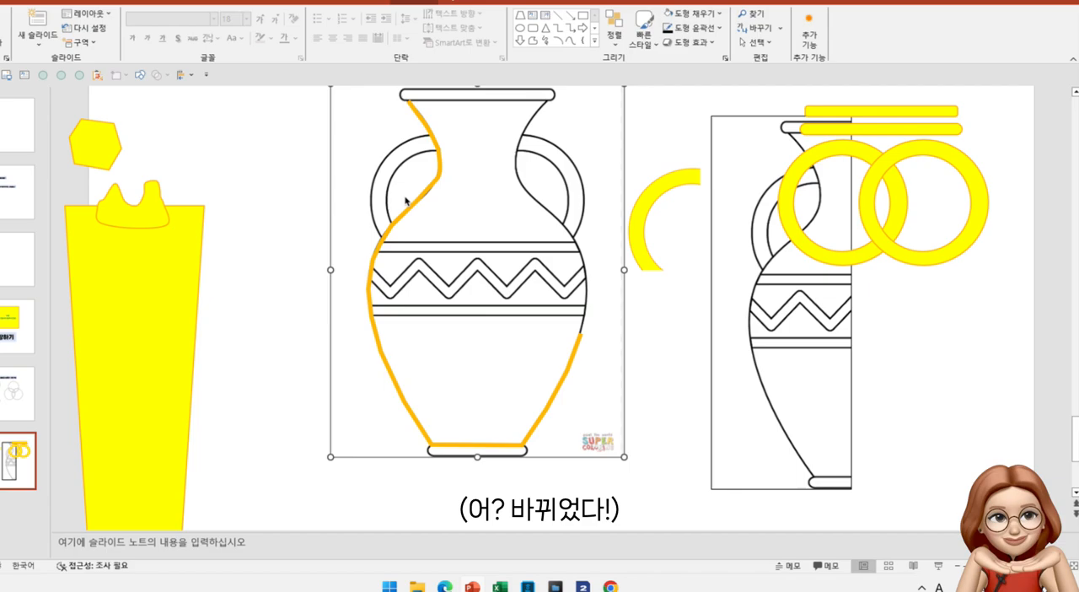
Paste a copy of the traced line as a picture and move it to the left of the original line
{"action": "left_click", "coordinate": [572, 366]}
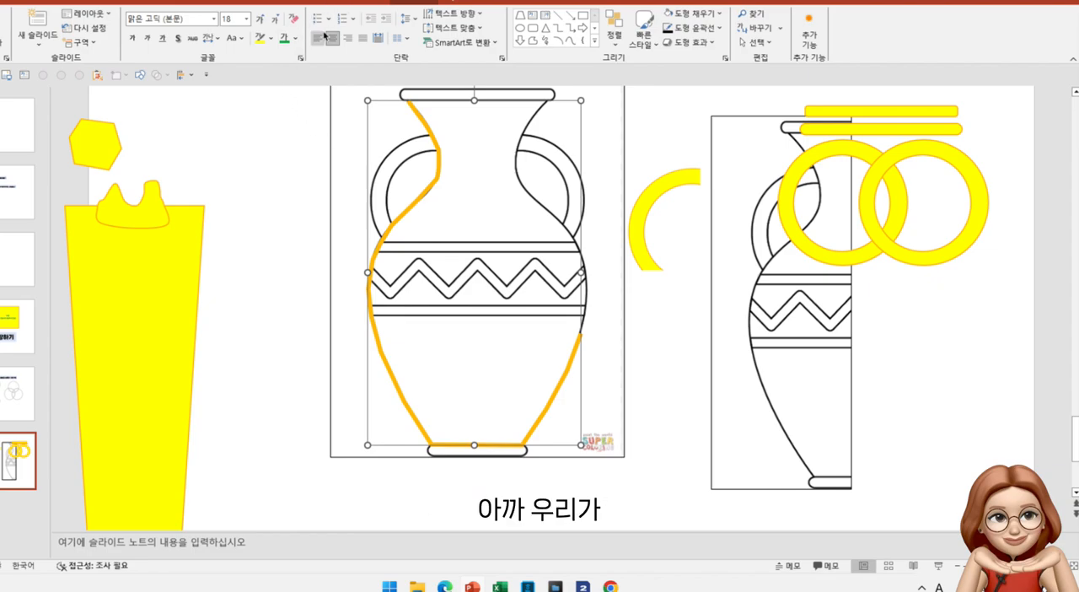
{"action": "right_click", "coordinate": [438, 174]}
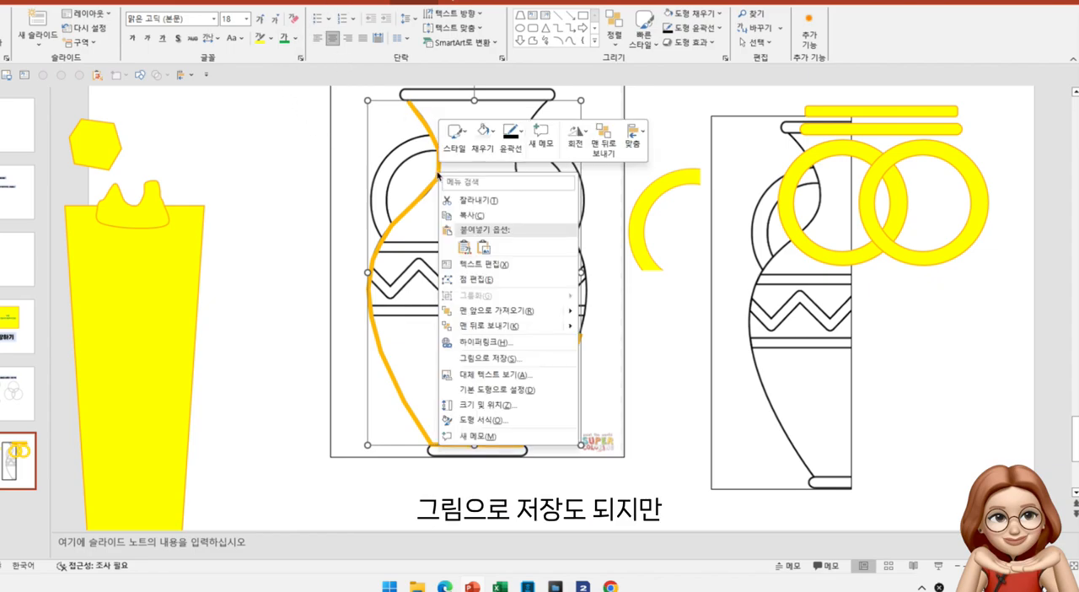
{"action": "left_click", "coordinate": [482, 246]}
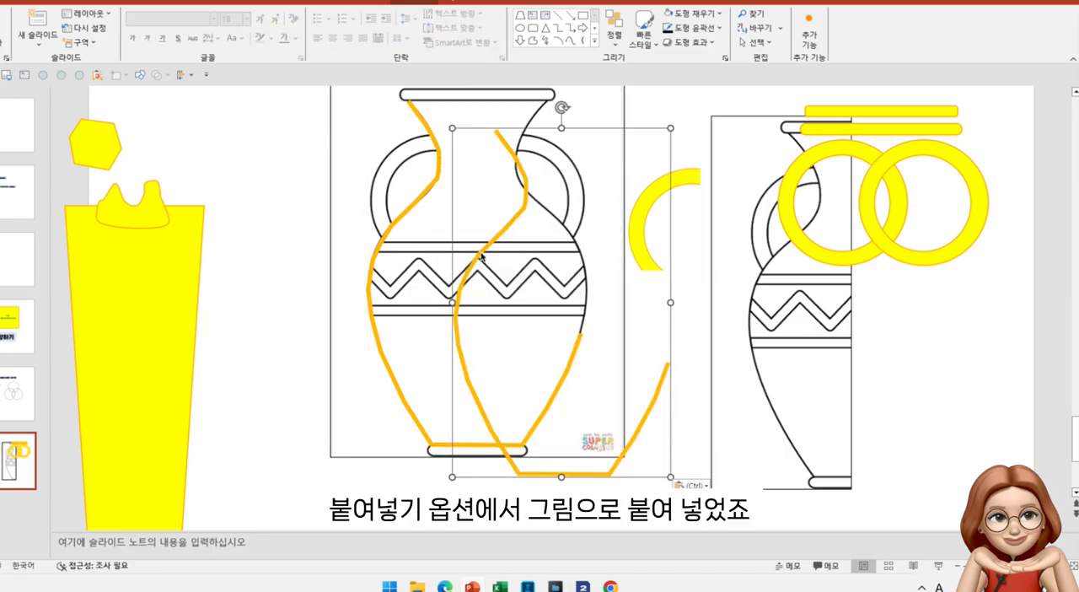
{"action": "left_click_drag", "start_coordinate": [518, 259], "coordinate": [302, 223]}
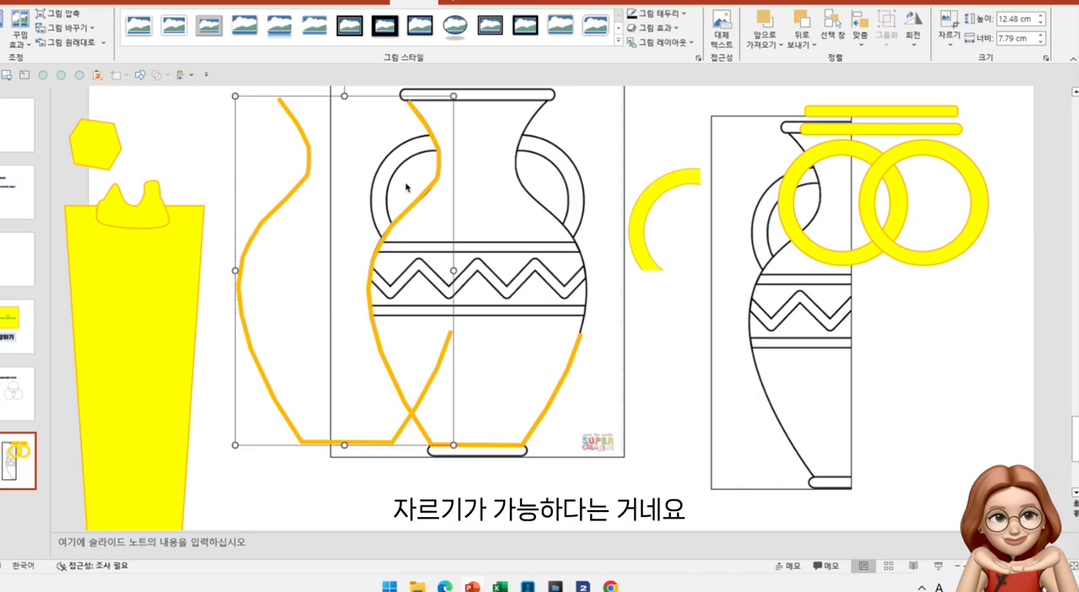
Crop the outline picture's right side to a picture width of 4.1 cm and delete the original traced line over the vase
{"action": "left_click", "coordinate": [949, 38]}
{"action": "left_click", "coordinate": [966, 61]}
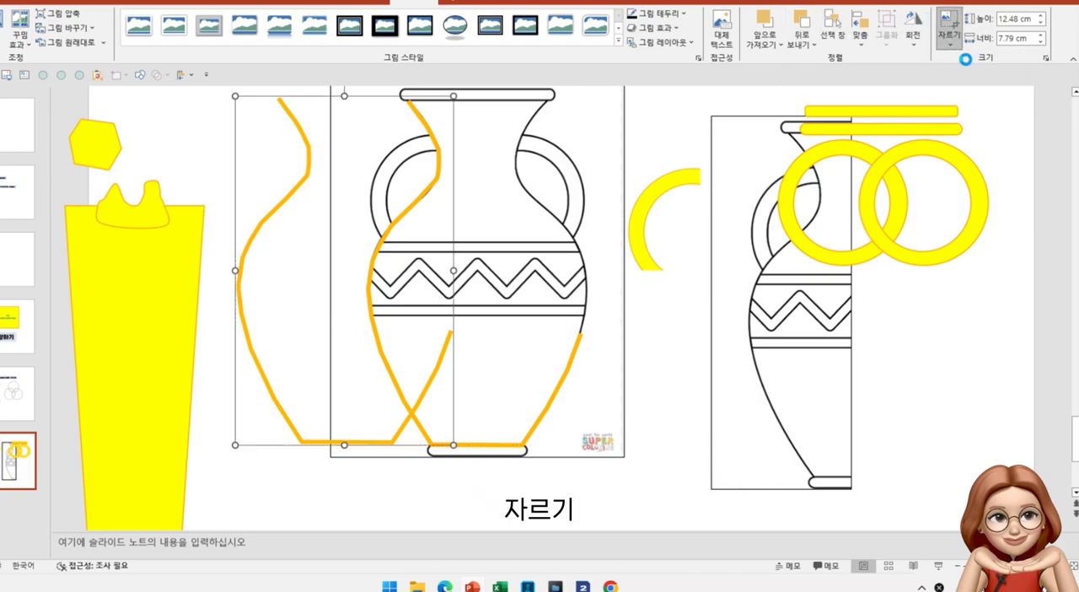
{"action": "left_click_drag", "start_coordinate": [451, 270], "coordinate": [351, 284]}
{"action": "left_click", "coordinate": [257, 465]}
{"action": "left_click", "coordinate": [278, 407]}
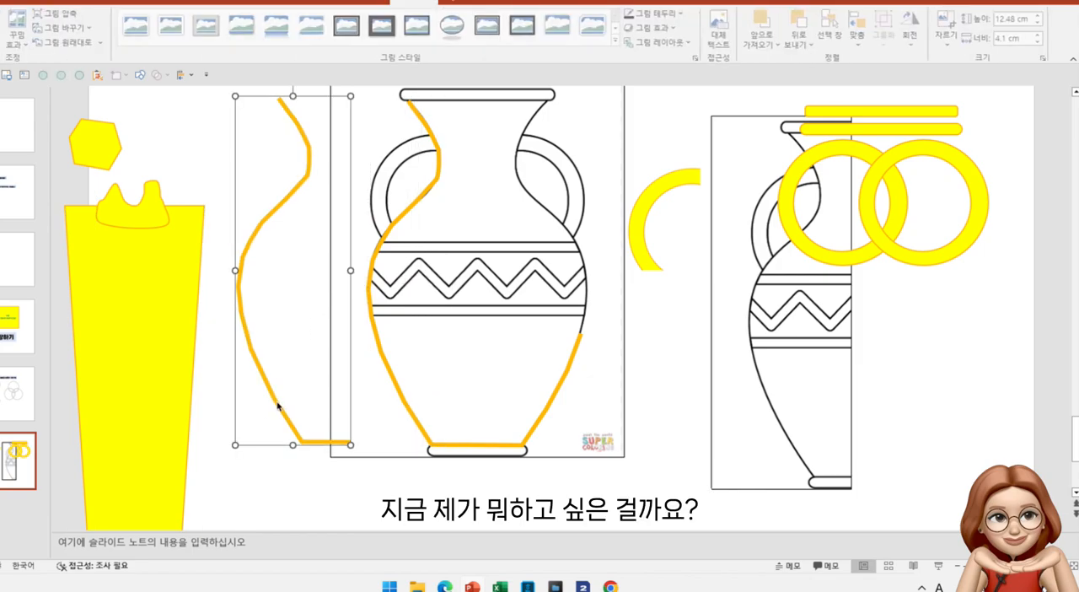
{"action": "left_click", "coordinate": [549, 404]}
{"action": "key", "text": "Delete"}
Duplicate the cropped half-outline picture and flip the copy horizontally
{"action": "left_click", "coordinate": [261, 370]}
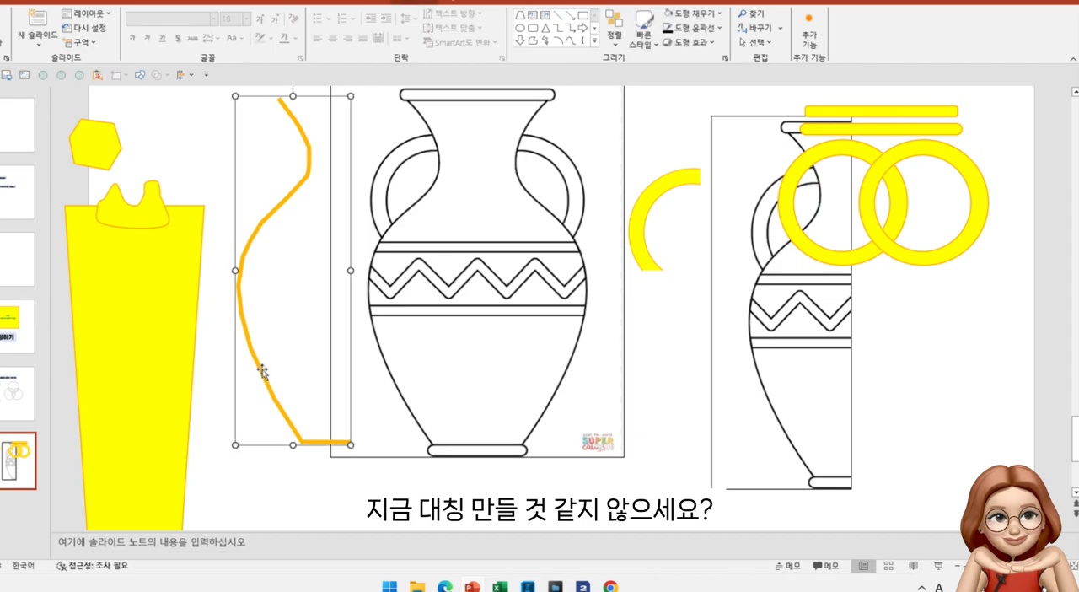
{"action": "key", "text": "ctrl+c"}
{"action": "key", "text": "ctrl+v"}
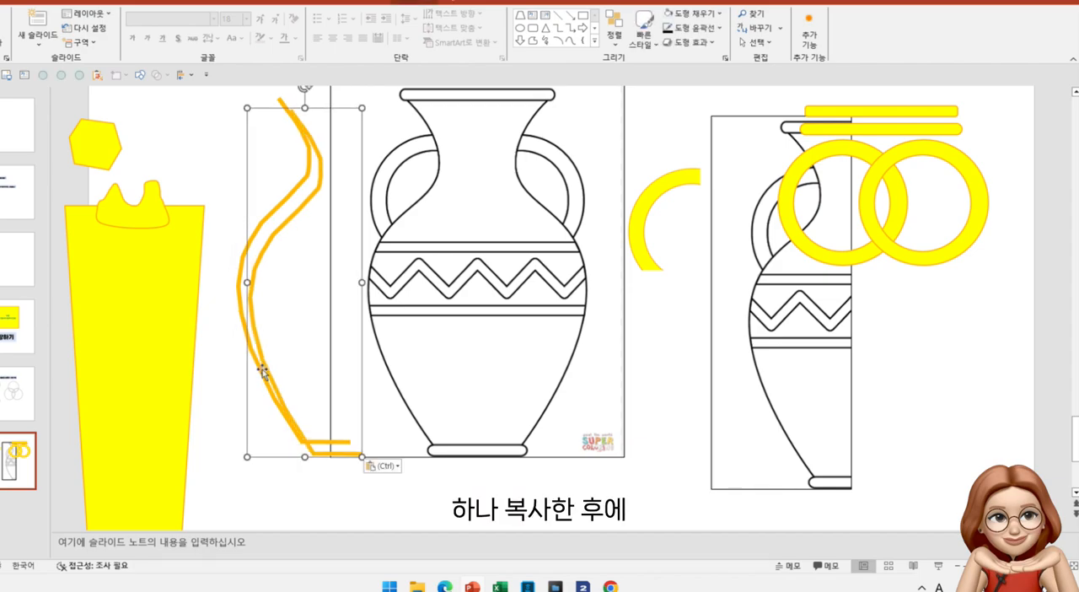
{"action": "double_click", "coordinate": [263, 370]}
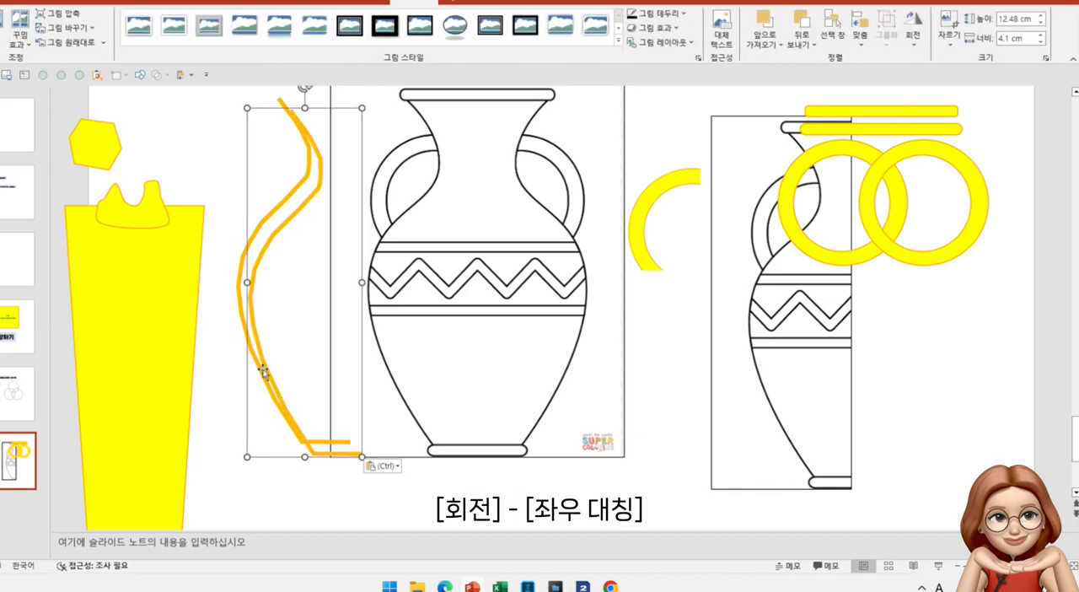
{"action": "left_click", "coordinate": [911, 46]}
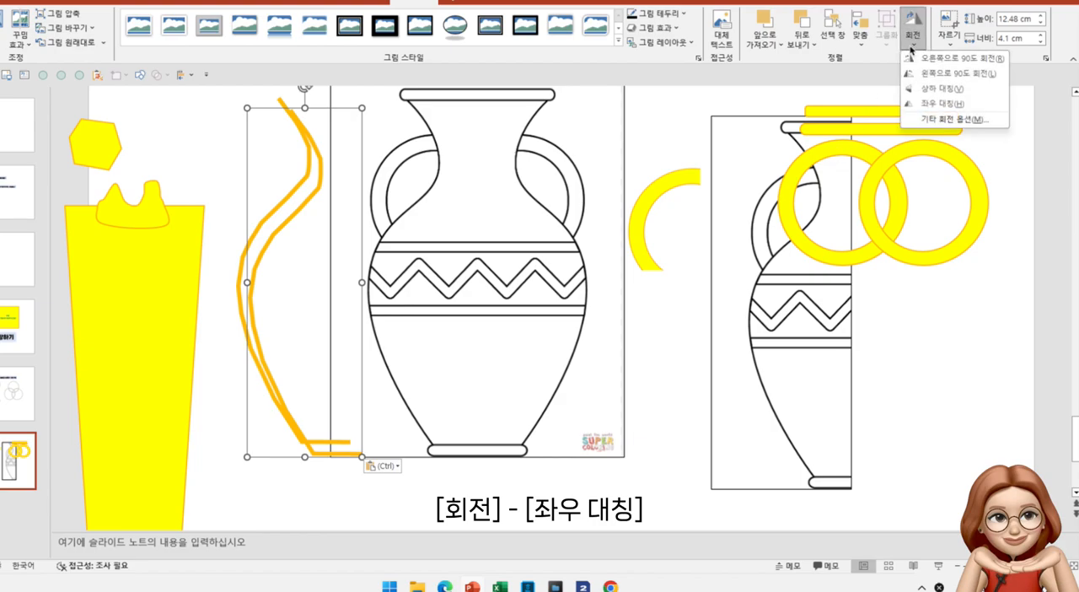
{"action": "left_click", "coordinate": [937, 103]}
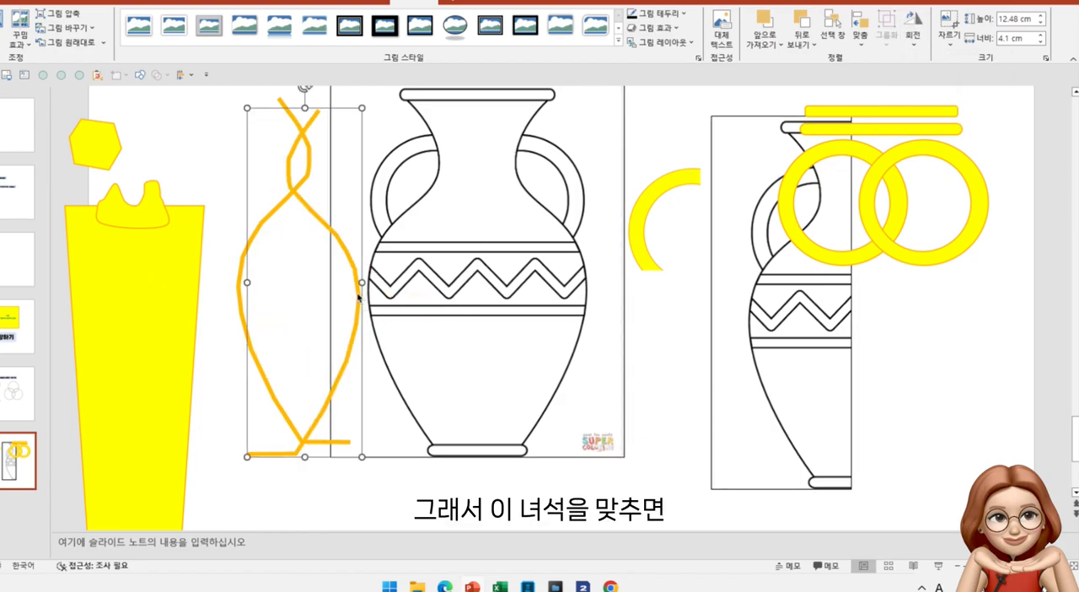
Join the two mirrored half-outline pictures along the base and move them over the vase drawing
{"action": "left_click_drag", "start_coordinate": [360, 297], "coordinate": [452, 287]}
{"action": "left_click", "coordinate": [240, 293], "text": "shift"}
{"action": "left_click_drag", "start_coordinate": [240, 293], "coordinate": [379, 294]}
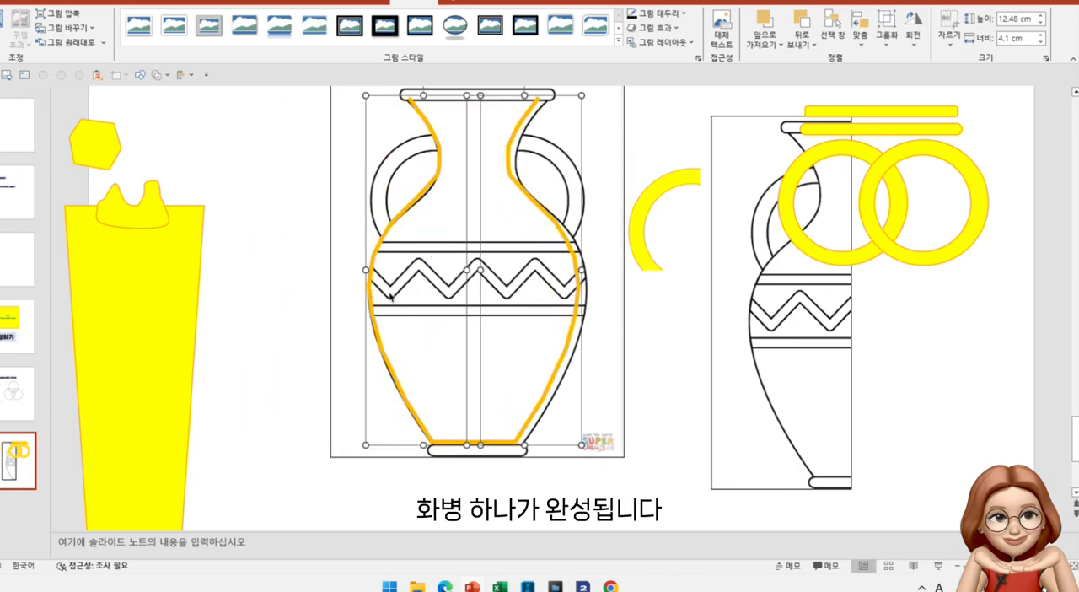
{"action": "left_click", "coordinate": [581, 329]}
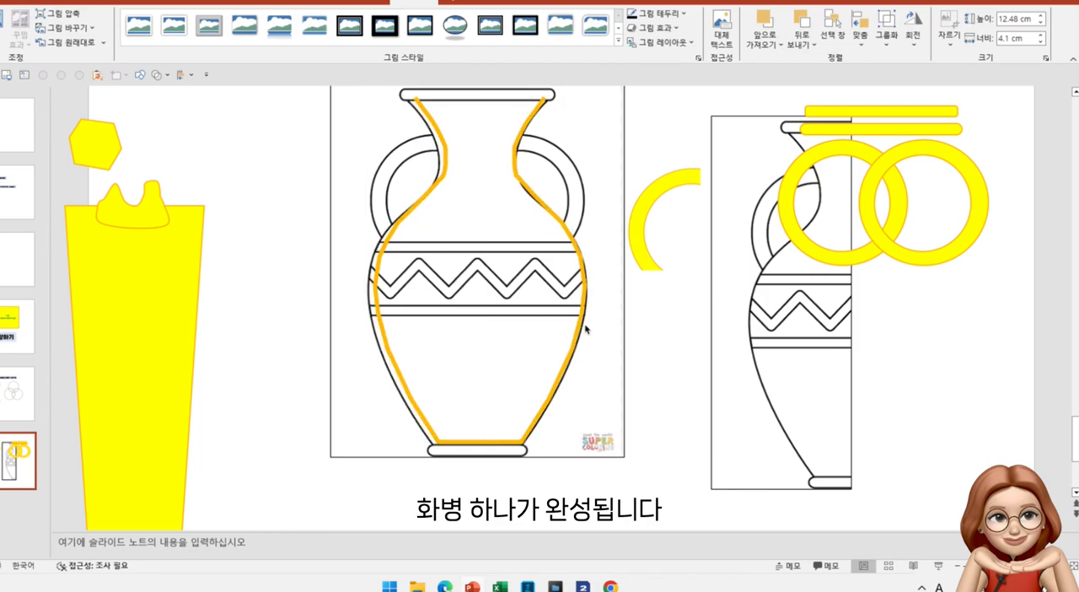
{"action": "left_click", "coordinate": [538, 192]}
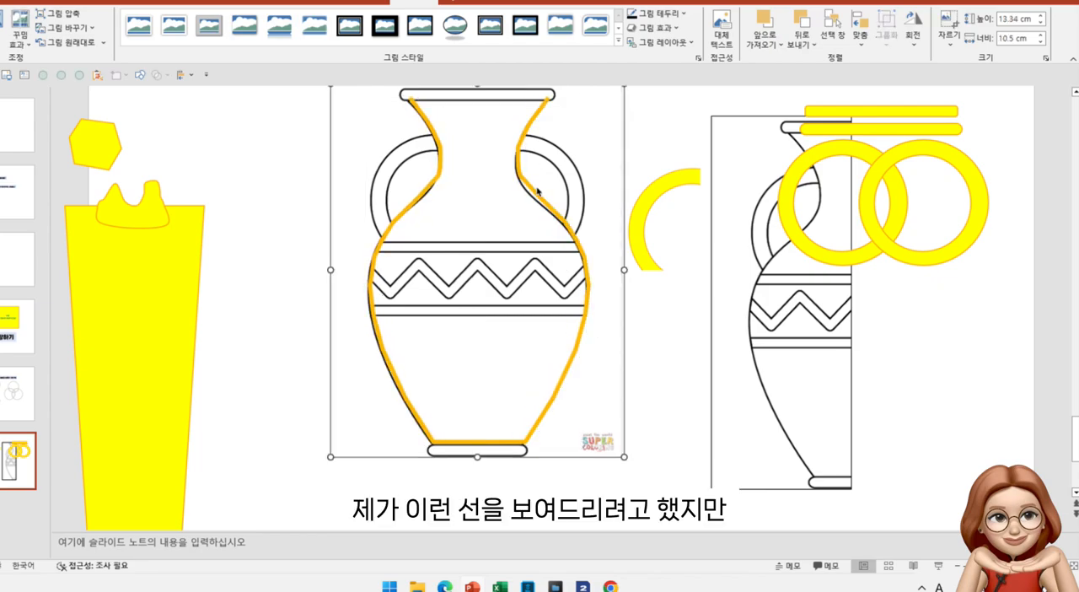
{"action": "left_click", "coordinate": [562, 221]}
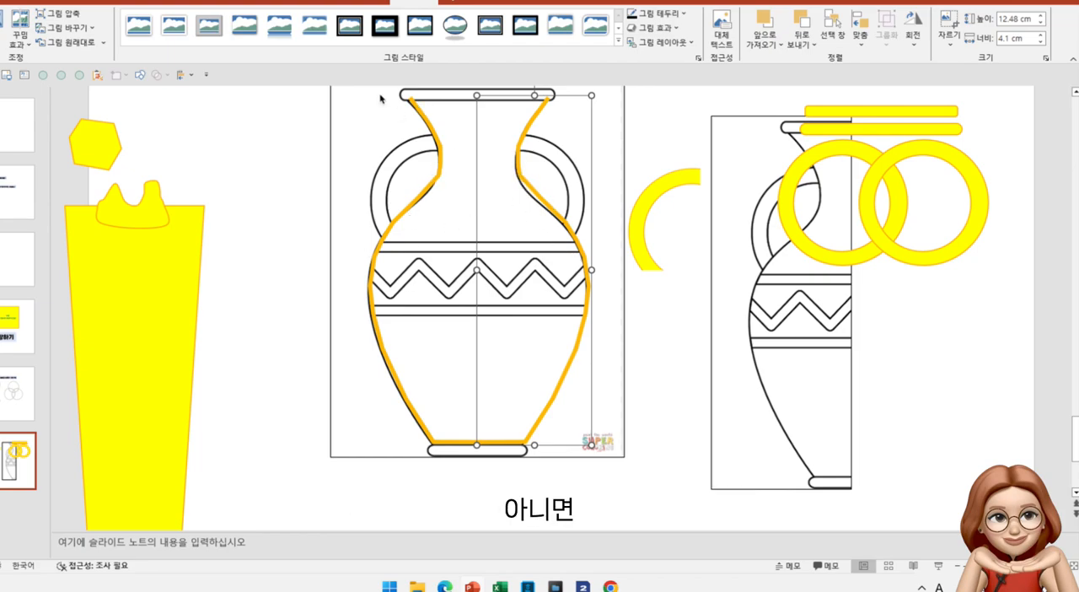
Select both half-outline pictures and look at the Merge Shapes options
{"action": "left_click", "coordinate": [434, 180], "text": "shift"}
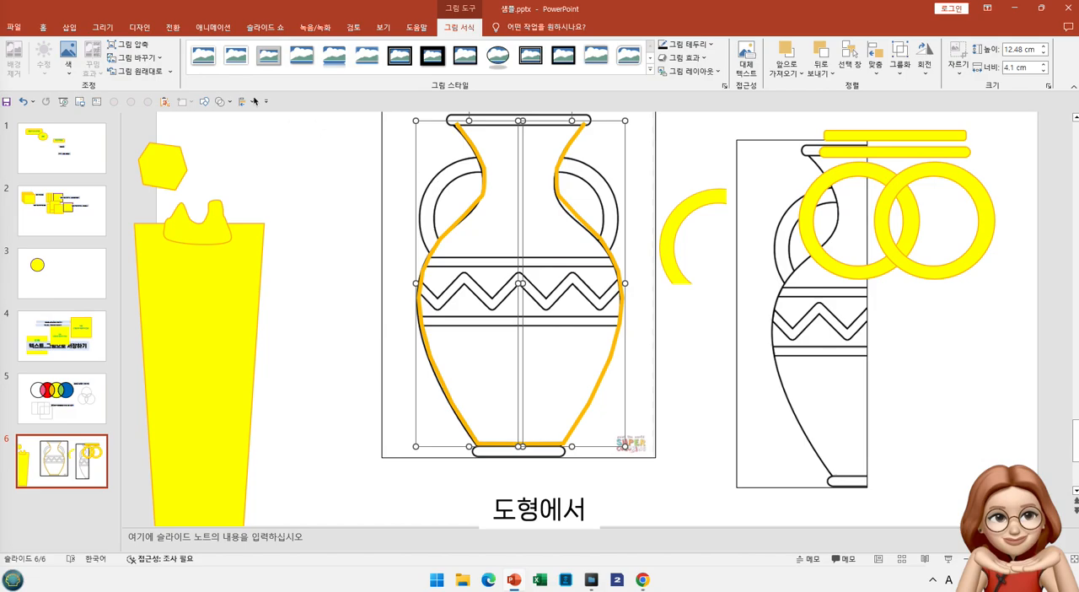
{"action": "left_click", "coordinate": [220, 102]}
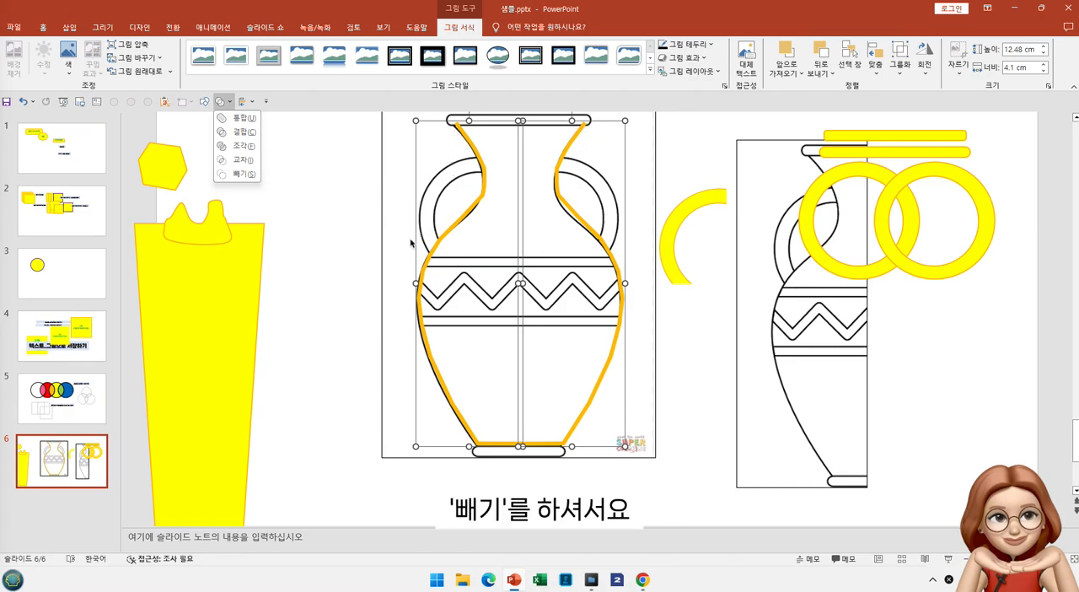
{"action": "key", "text": "Escape"}
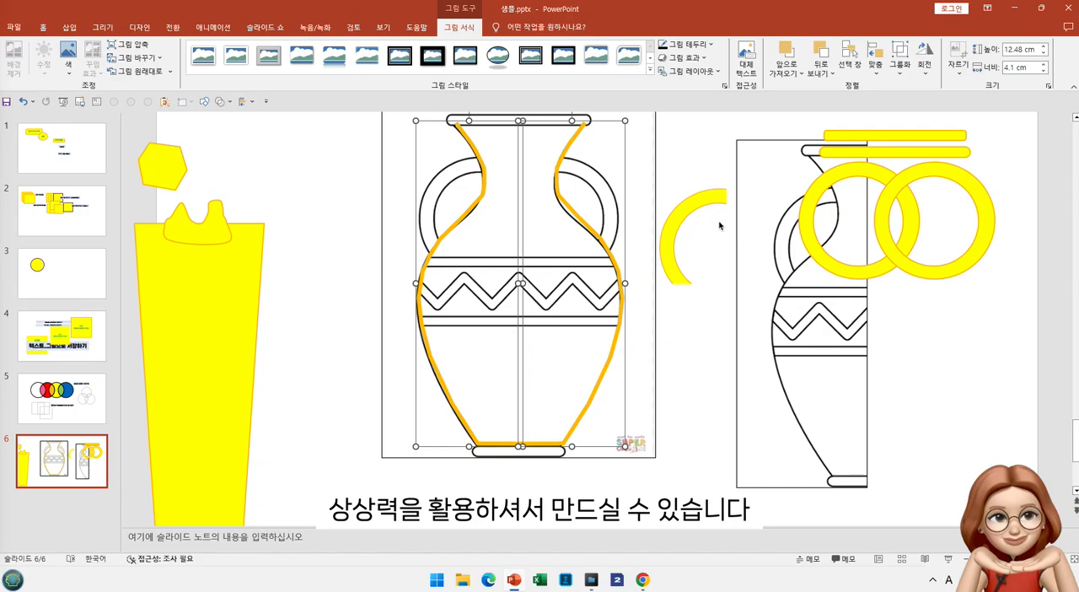
Move the yellow arc onto the vase's left handle and a yellow rounded bar onto its rim
{"action": "left_click_drag", "start_coordinate": [664, 236], "coordinate": [434, 204]}
{"action": "left_click_drag", "start_coordinate": [892, 136], "coordinate": [533, 129]}
{"action": "left_click_drag", "start_coordinate": [520, 122], "coordinate": [514, 122]}
{"action": "left_click", "coordinate": [571, 139]}
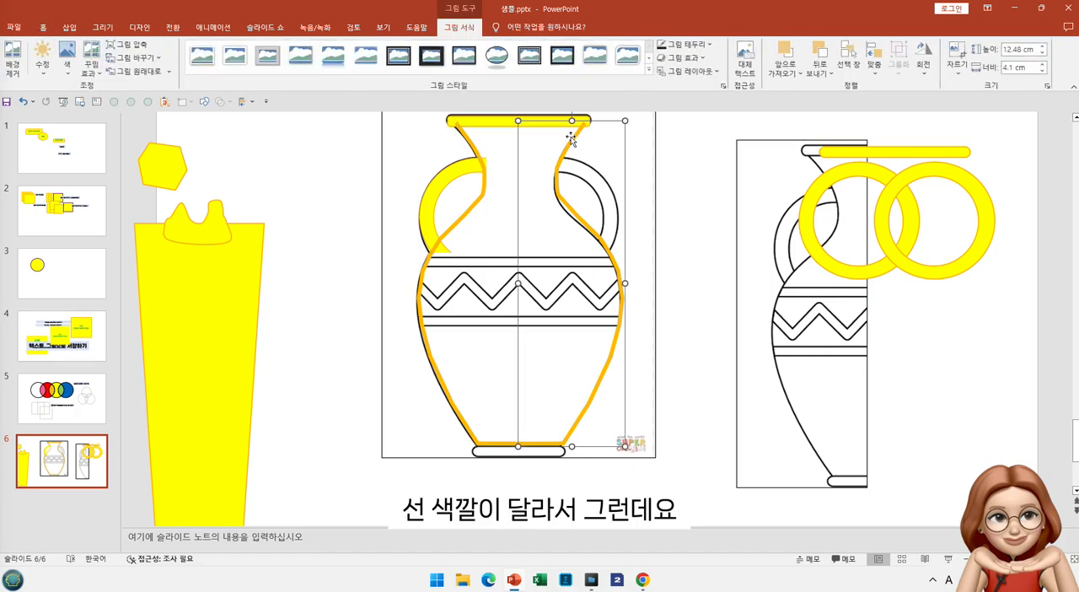
{"action": "key", "text": "Escape"}
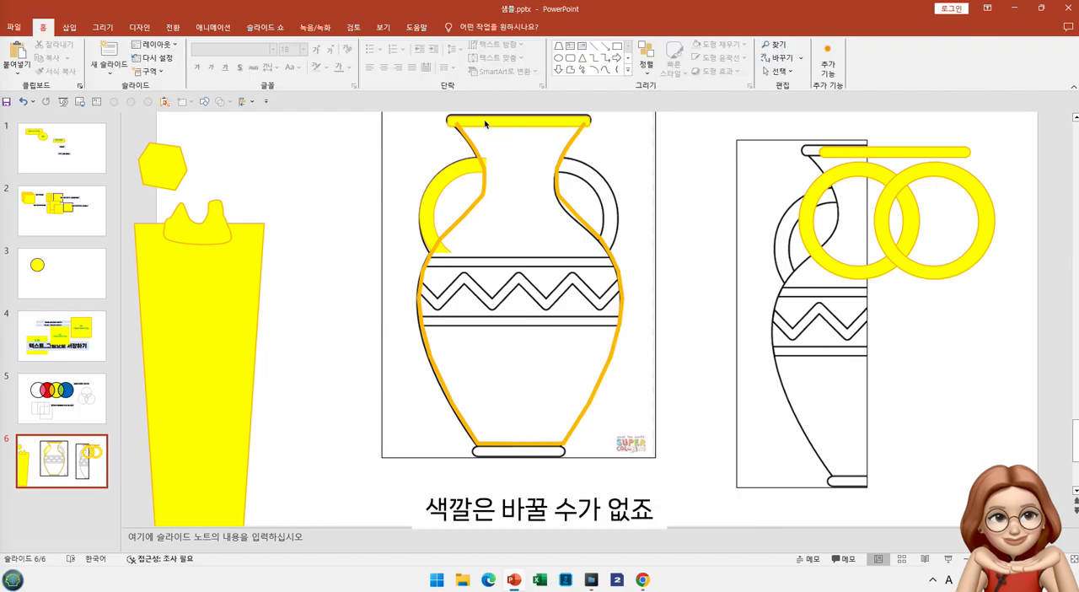
Place one of the two yellow rings over the vase's right handle
{"action": "left_click", "coordinate": [441, 170]}
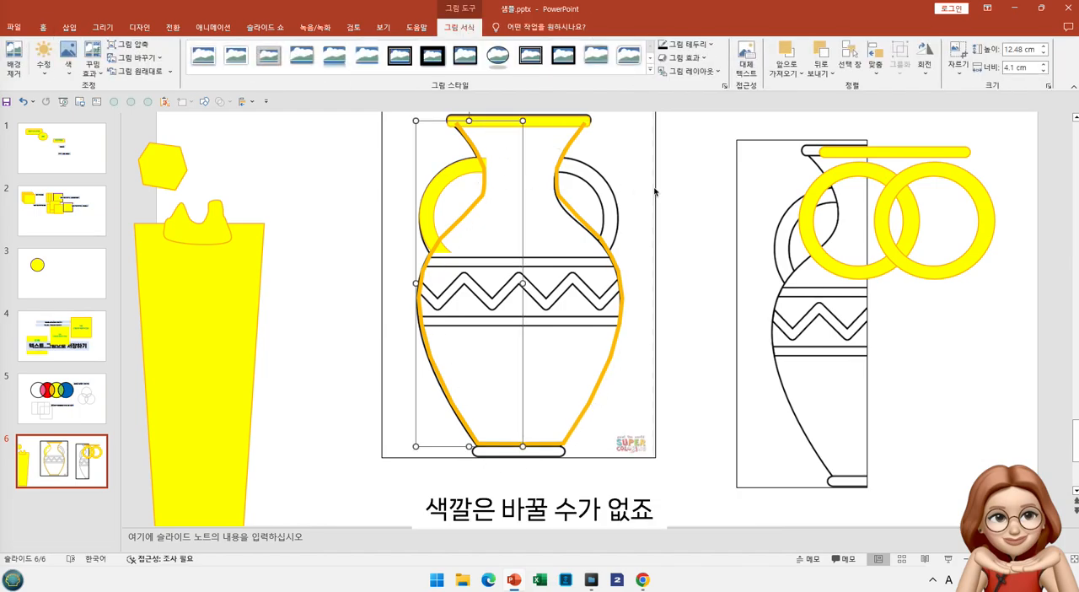
{"action": "left_click_drag", "start_coordinate": [891, 206], "coordinate": [519, 204]}
{"action": "left_click_drag", "start_coordinate": [720, 179], "coordinate": [441, 258]}
{"action": "left_click_drag", "start_coordinate": [705, 122], "coordinate": [455, 312]}
Move both half-outline pictures and the full vase picture to the right
{"action": "left_click_drag", "start_coordinate": [616, 226], "coordinate": [919, 247]}
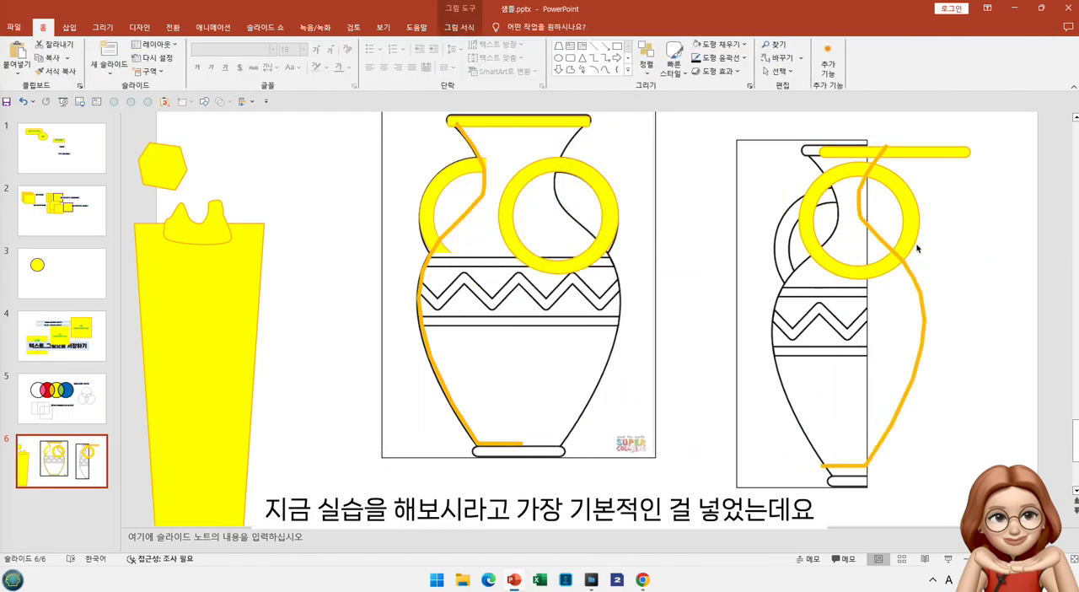
{"action": "left_click_drag", "start_coordinate": [490, 251], "coordinate": [726, 266]}
{"action": "mouse_move", "coordinate": [501, 300]}
{"action": "left_mouse_down"}
{"action": "mouse_move", "coordinate": [684, 319]}
{"action": "mouse_move", "coordinate": [526, 338]}
{"action": "mouse_move", "coordinate": [601, 340]}
{"action": "left_mouse_up"}
Place the yellow ring over the upper right edge of the tapered yellow shape and subtract it from the shape
{"action": "left_click_drag", "start_coordinate": [221, 306], "coordinate": [356, 240]}
{"action": "left_click_drag", "start_coordinate": [501, 247], "coordinate": [391, 261]}
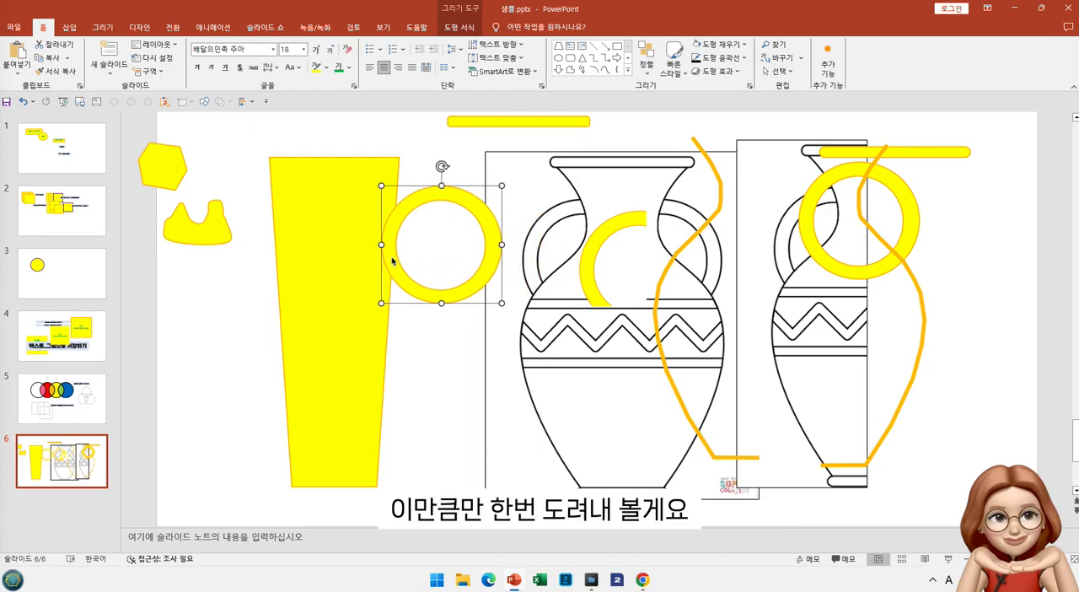
{"action": "left_click", "coordinate": [278, 201]}
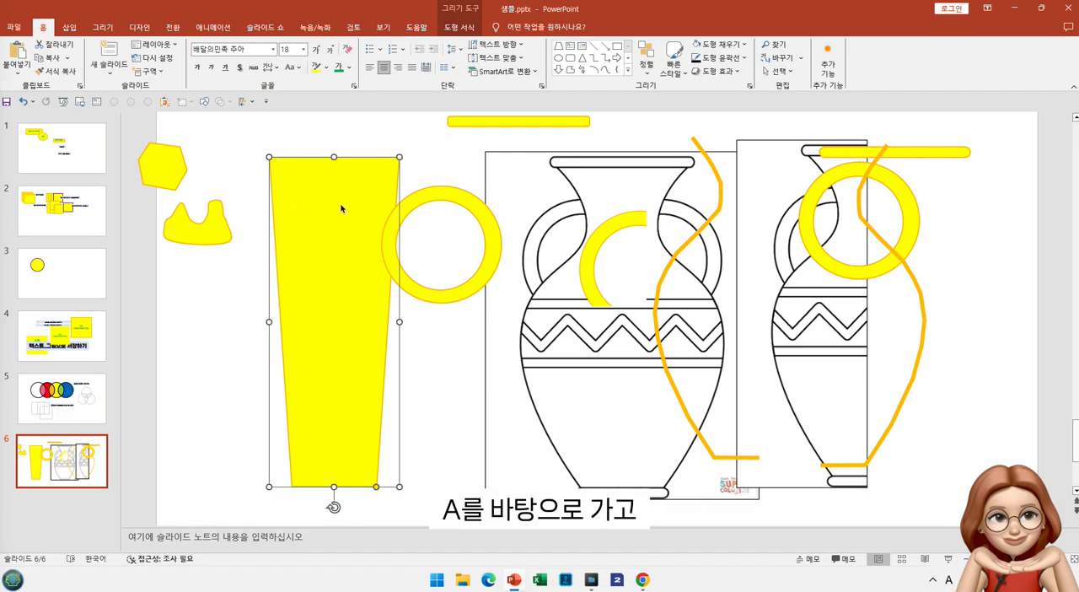
{"action": "left_click", "coordinate": [446, 198], "text": "shift"}
{"action": "right_click", "coordinate": [446, 198]}
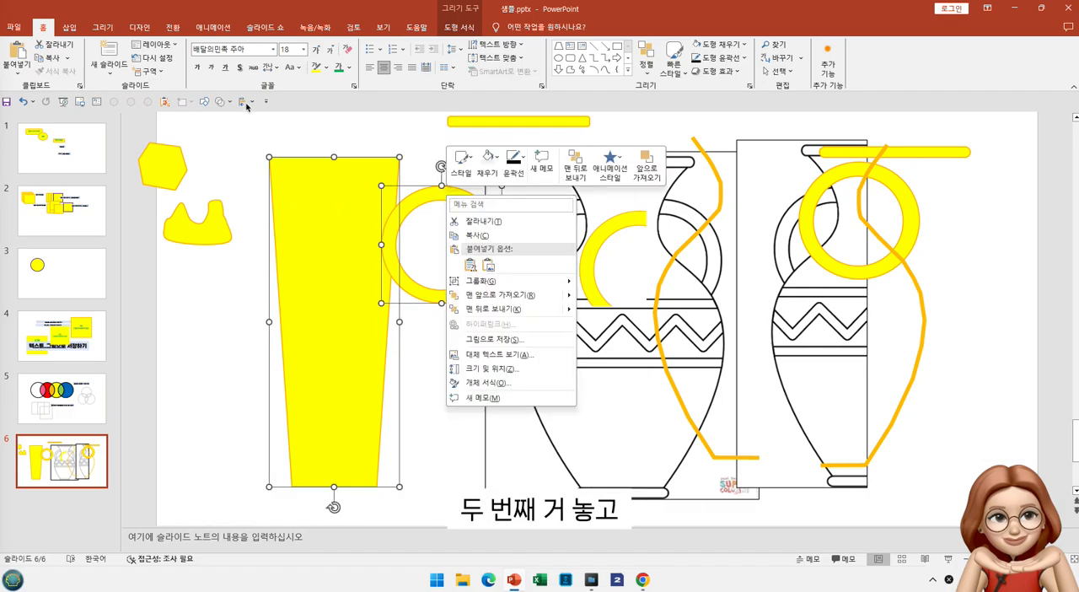
{"action": "left_click", "coordinate": [217, 103]}
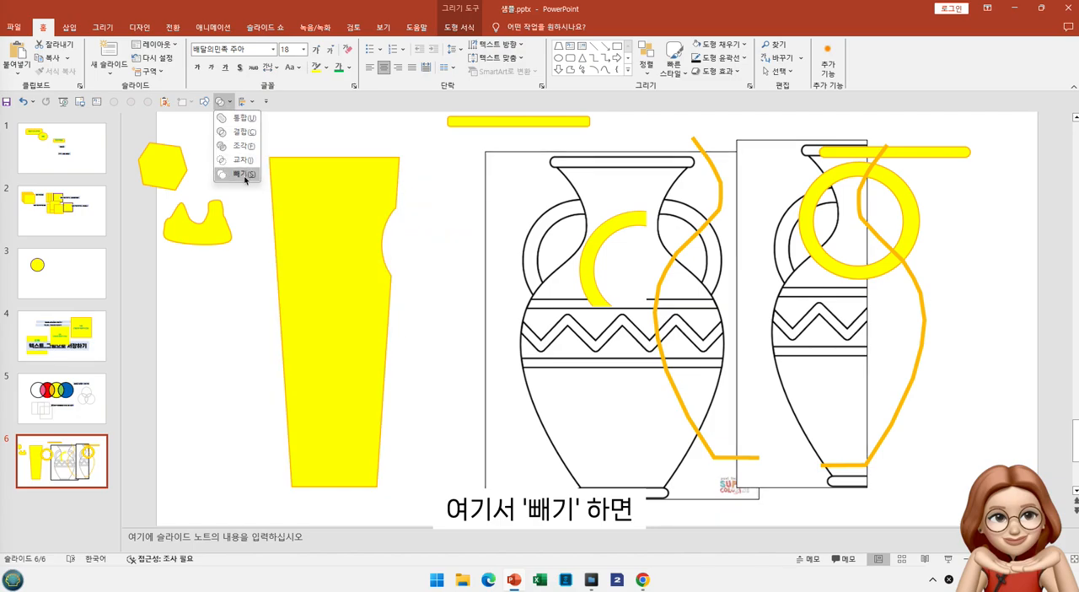
{"action": "left_click", "coordinate": [245, 180]}
{"action": "left_click", "coordinate": [396, 214]}
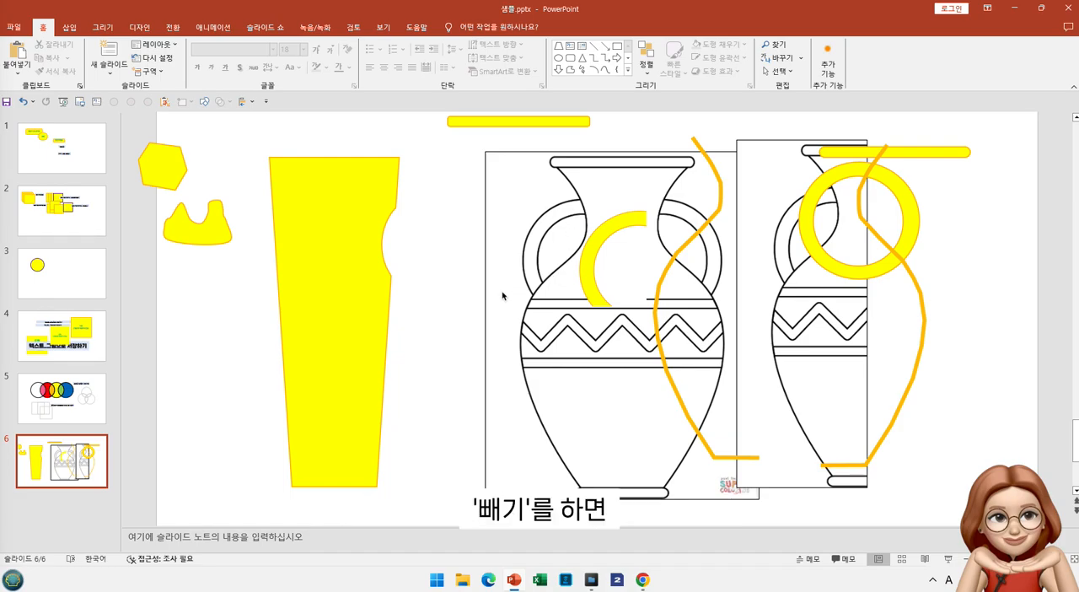
Delete all the yellow shapes, outline halves and vase pictures from slide 6
{"action": "left_click", "coordinate": [632, 227]}
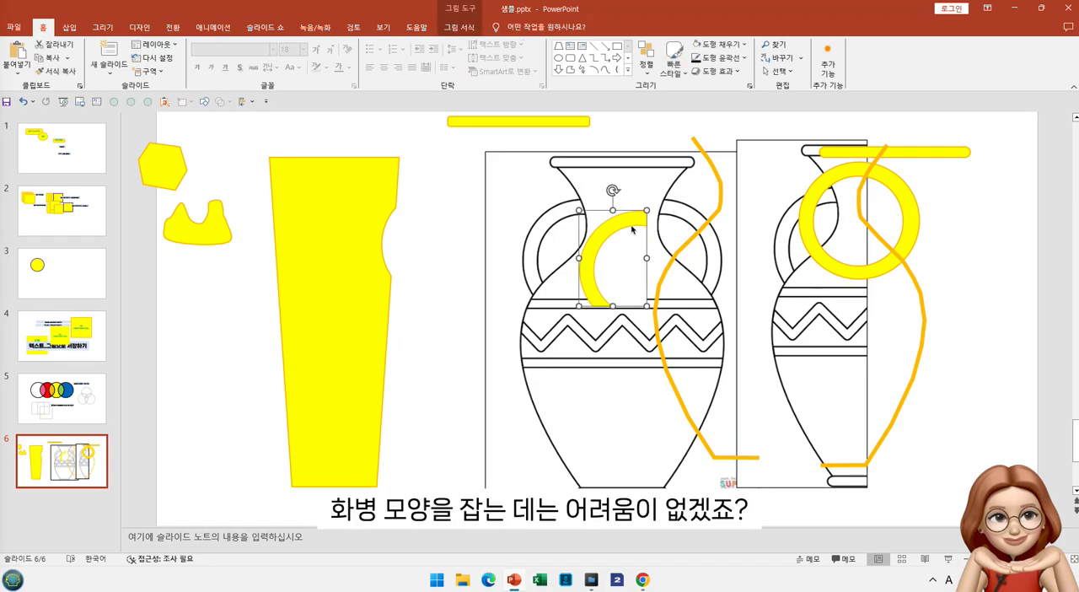
{"action": "key", "text": "Delete"}
{"action": "key", "text": "ctrl+z"}
{"action": "key", "text": "ctrl+z"}
{"action": "key", "text": "ctrl+z"}
{"action": "key", "text": "ctrl+z"}
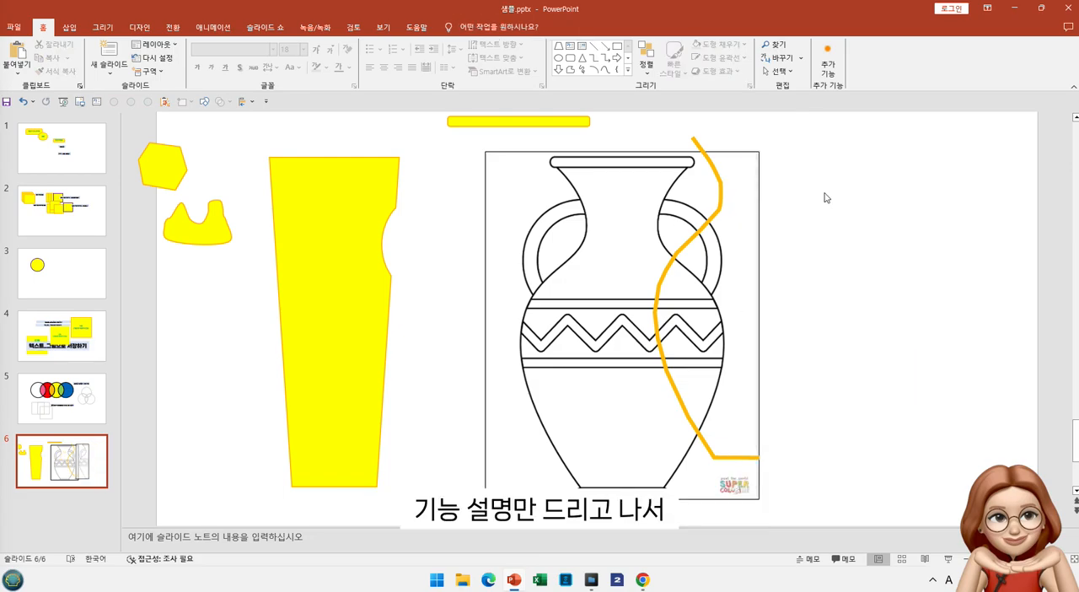
{"action": "key", "text": "ctrl+z"}
{"action": "key", "text": "ctrl+z"}
{"action": "key", "text": "ctrl+z"}
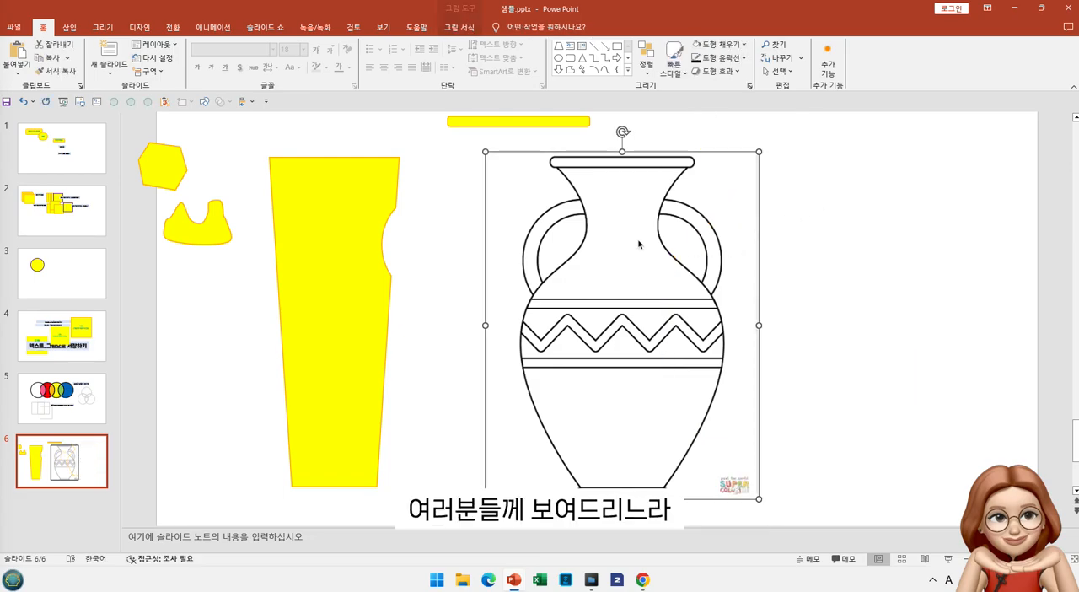
{"action": "key", "text": "ctrl+z"}
{"action": "key", "text": "ctrl+z"}
{"action": "key", "text": "ctrl+z"}
{"action": "key", "text": "ctrl+z"}
{"action": "key", "text": "ctrl+z"}
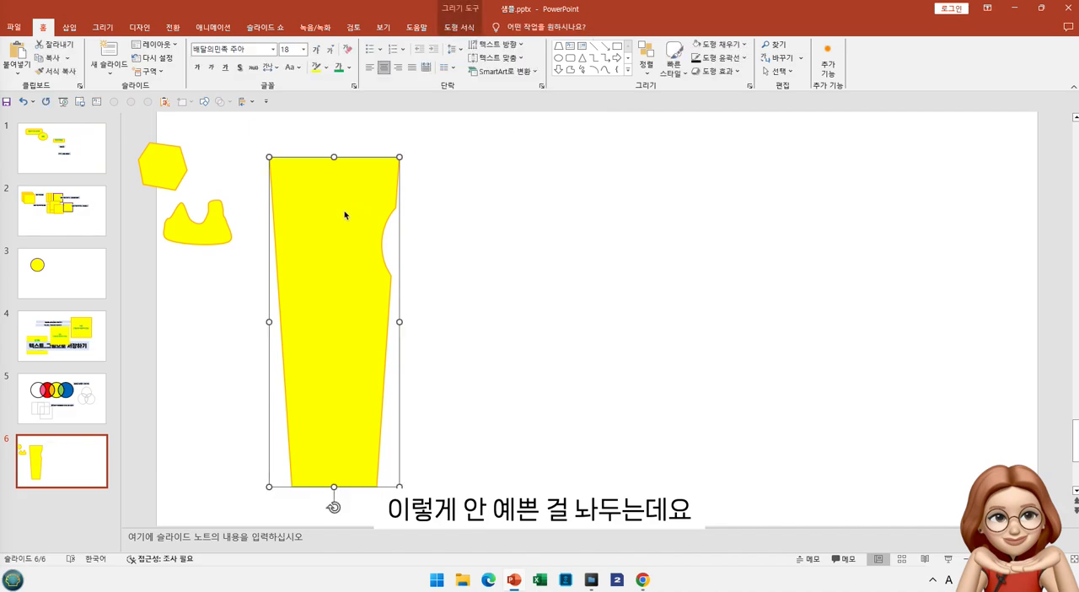
{"action": "key", "text": "ctrl+z"}
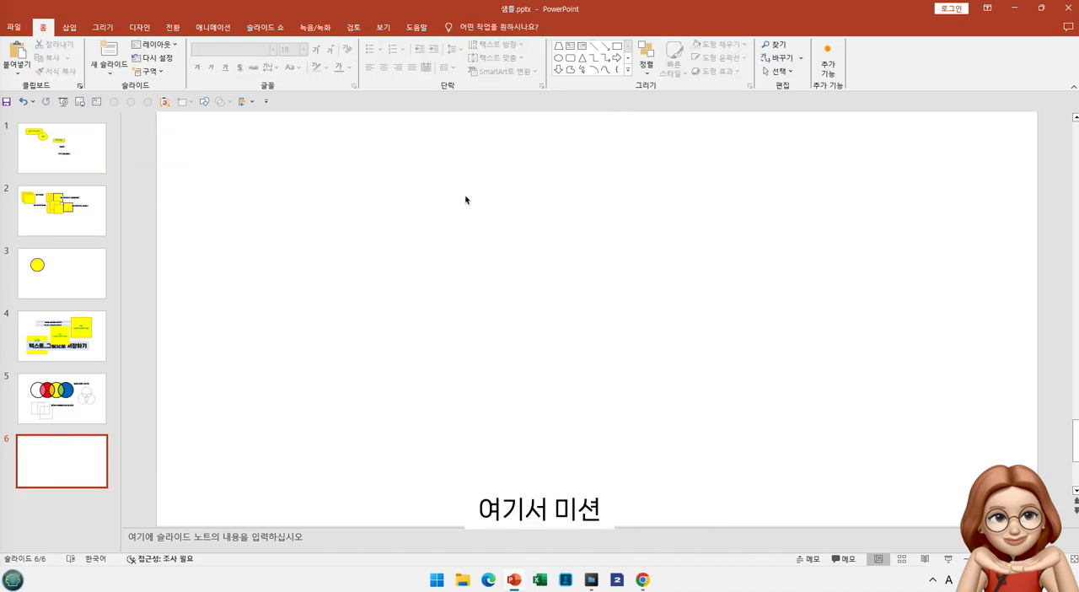
Insert a text box on the empty slide with the first line "미션: 온라인에서 마음에 쏙 드는"
{"action": "left_click", "coordinate": [571, 45]}
{"action": "left_click", "coordinate": [378, 211]}
{"action": "type", "text": "altu"}
{"action": "key", "text": "BackSpace"}
{"action": "key", "text": "BackSpace"}
{"action": "key", "text": "BackSpace"}
{"action": "key", "text": "BackSpace"}
{"action": "key", "text": "Hangul"}
{"action": "type", "text": "altu"}
{"action": "key", "text": "BackSpace"}
{"action": "key", "text": "BackSpace"}
{"action": "key", "text": "BackSpace"}
{"action": "key", "text": "BackSpace"}
{"action": "key", "text": "Hangul"}
{"action": "type", "text": "ㅁㅣ션:"}
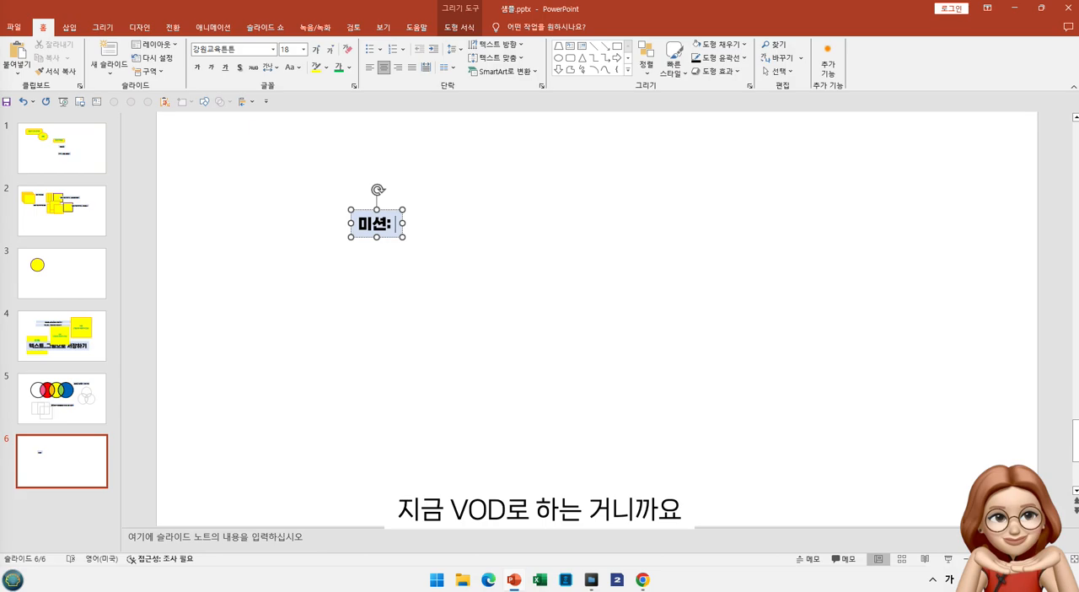
{"action": "type", "text": " 온라인에서"}
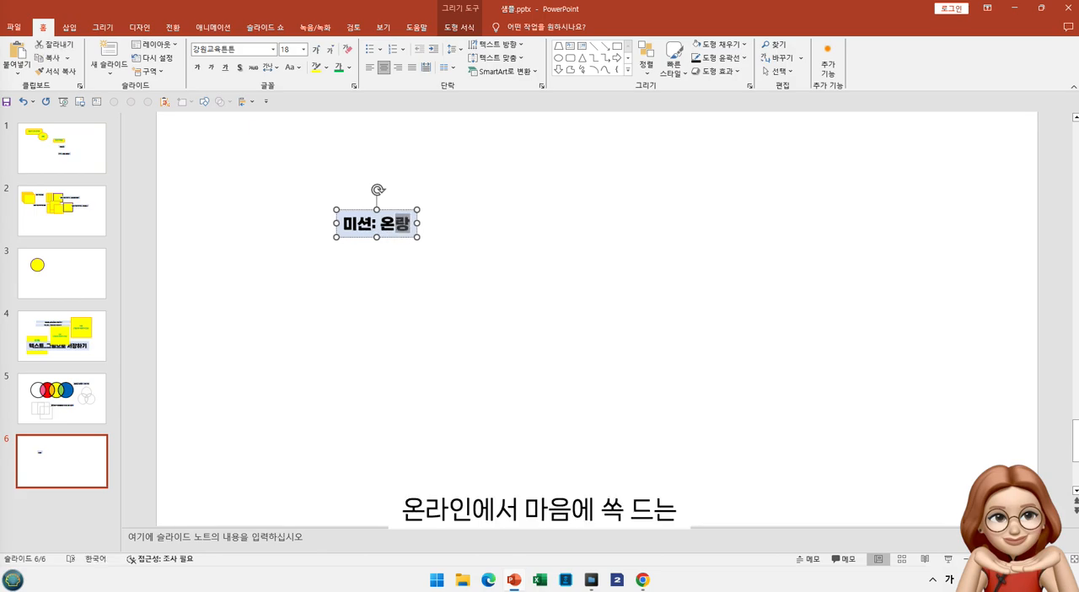
{"action": "type", "text": " 마음에 쏙 드는"}
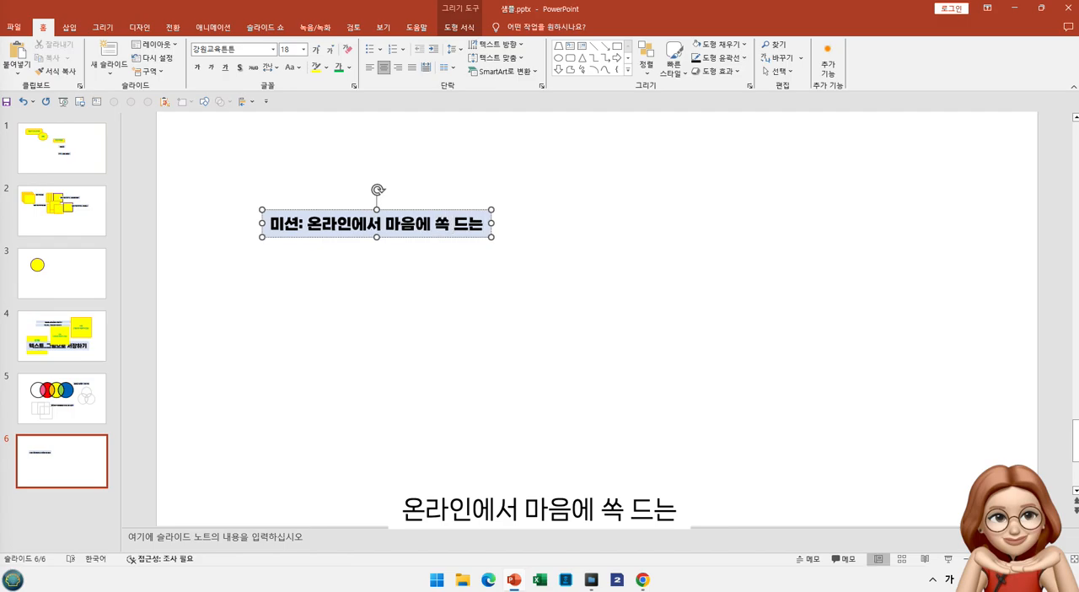
Add a second line to the mission text box reading "비교적 간단한 꽃병 검색하시고"
{"action": "key", "text": "Return"}
{"action": "type", "text": "비교적 간단"}
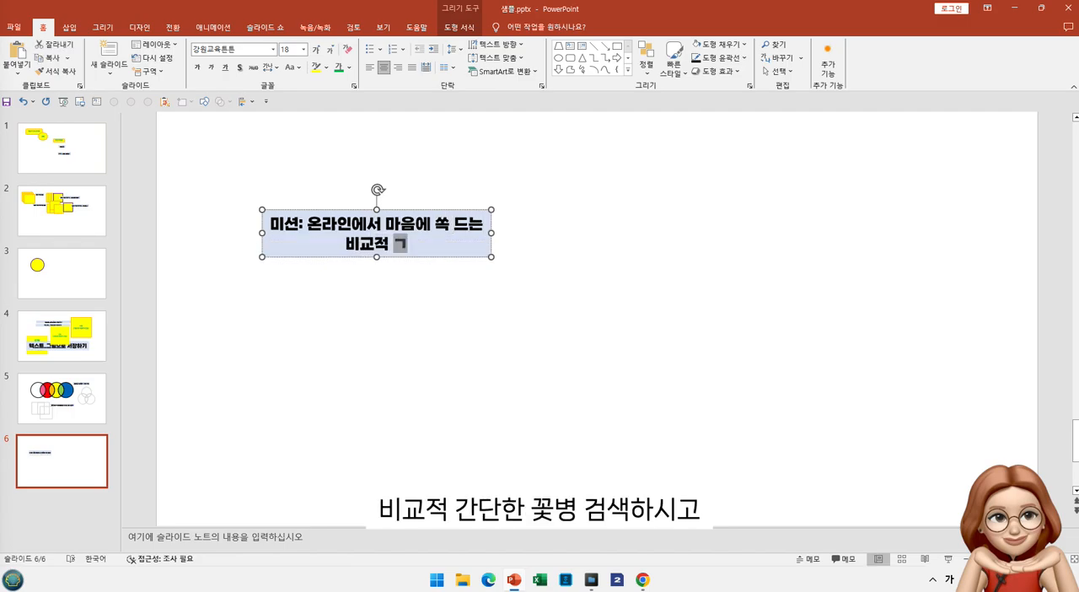
{"action": "type", "text": "한 "}
{"action": "type", "text": "꽃병"}
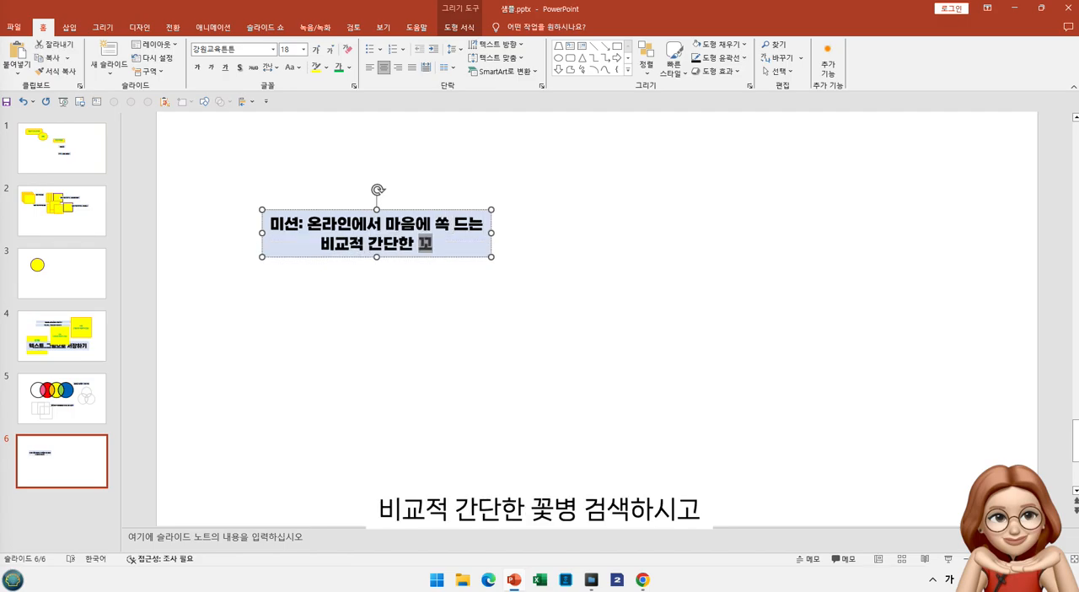
{"action": "type", "text": " 검색하식"}
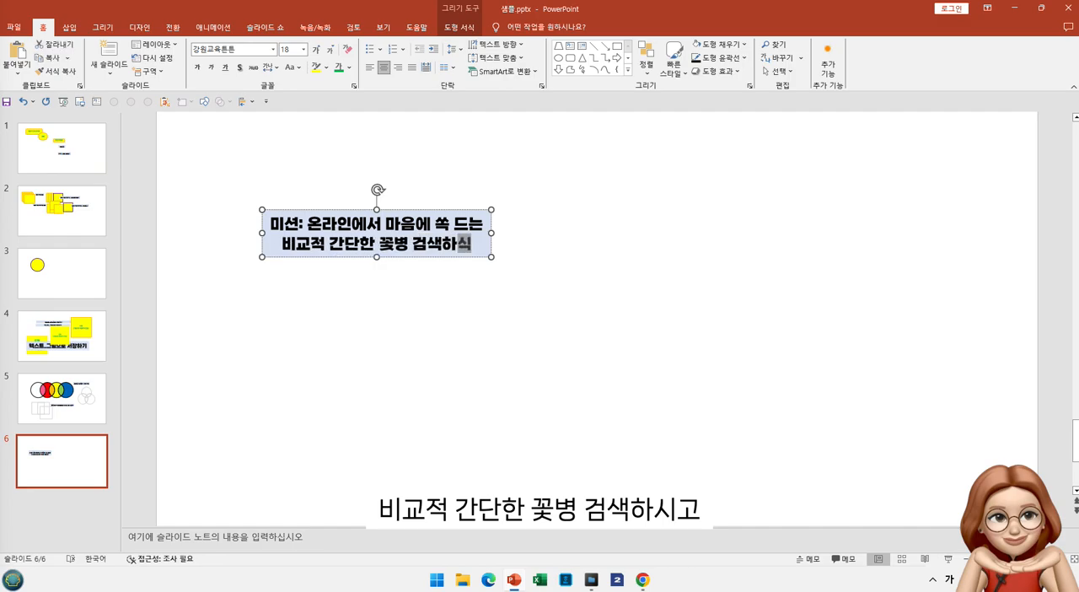
{"action": "type", "text": "고"}
Continue the mission text on a new line with "도형 삽입, 통합, 그리기 사용해서 나만"
{"action": "key", "text": "Return"}
{"action": "type", "text": "도형 삽입, "}
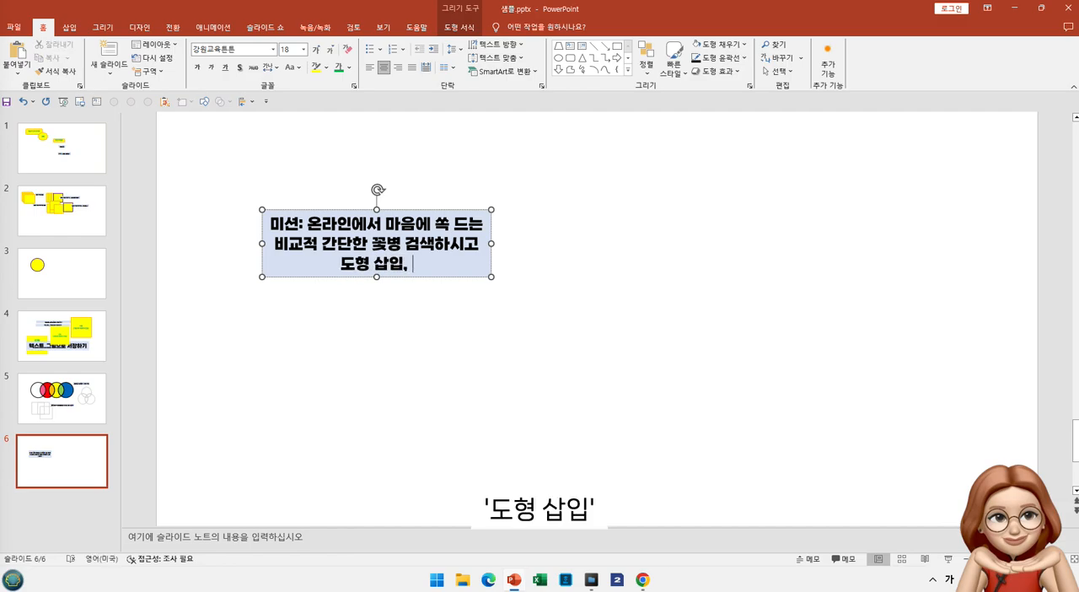
{"action": "type", "text": "통합, "}
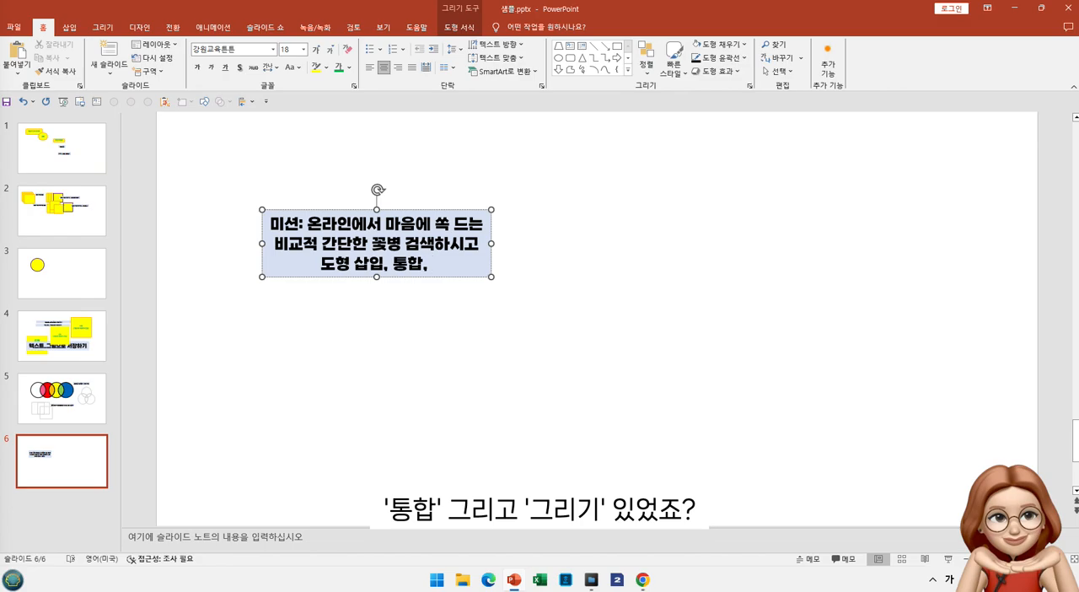
{"action": "type", "text": "그리기"}
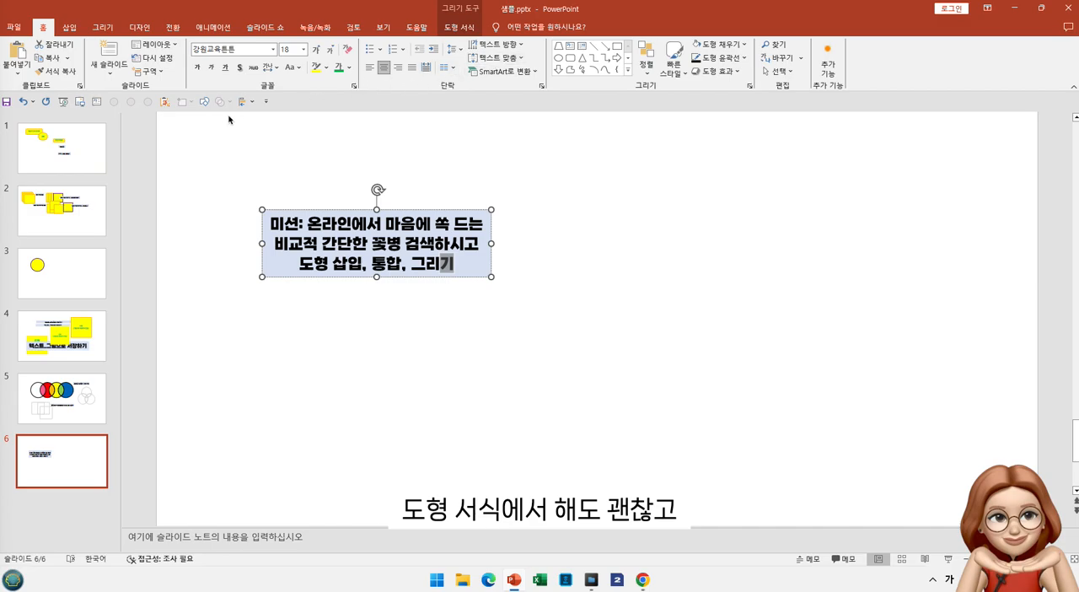
{"action": "left_click", "coordinate": [204, 101]}
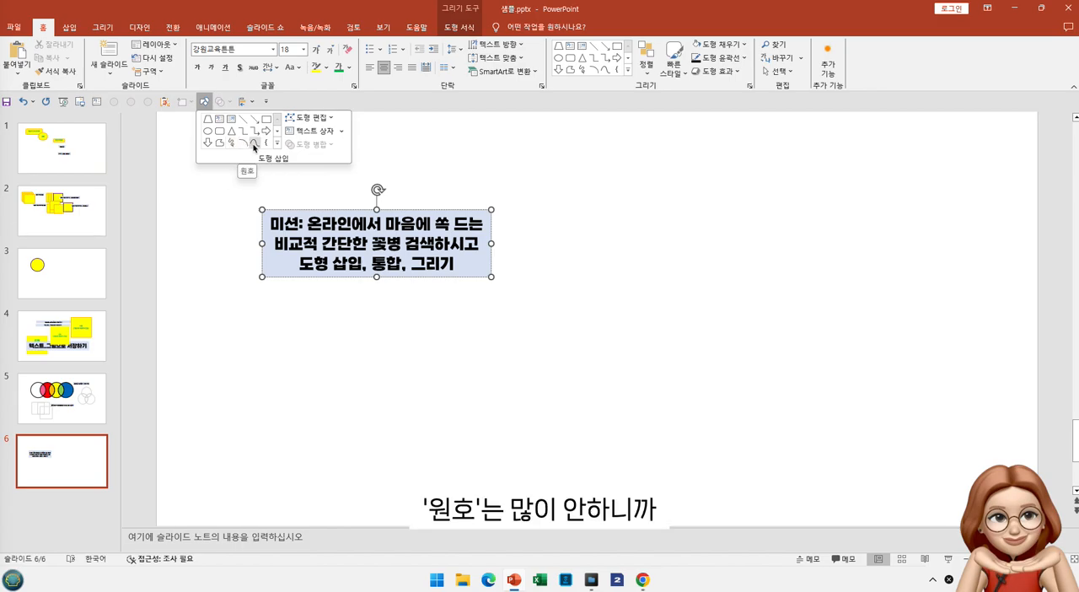
{"action": "left_click", "coordinate": [457, 267]}
{"action": "type", "text": "사"}
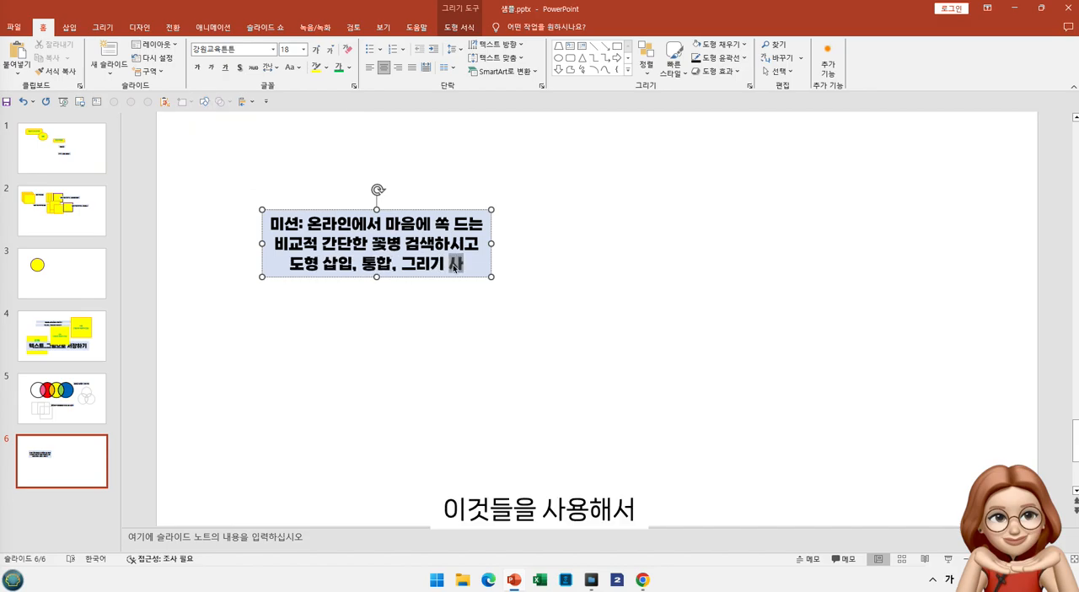
{"action": "type", "text": "용해서 나만의"}
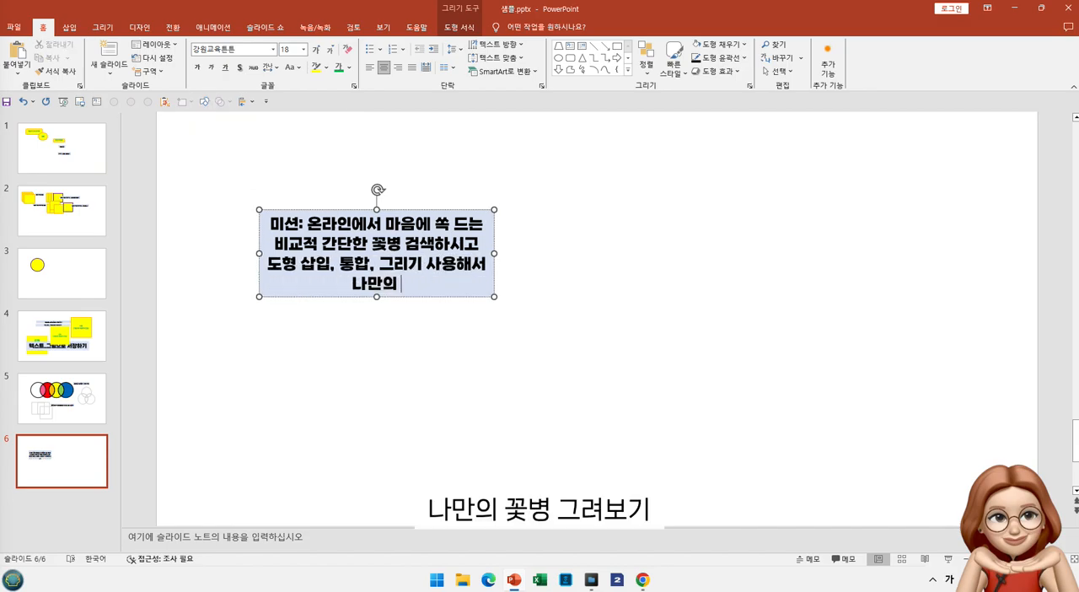
{"action": "type", "text": " 꽃병 ㄱ"}
{"action": "type", "text": "리기"}
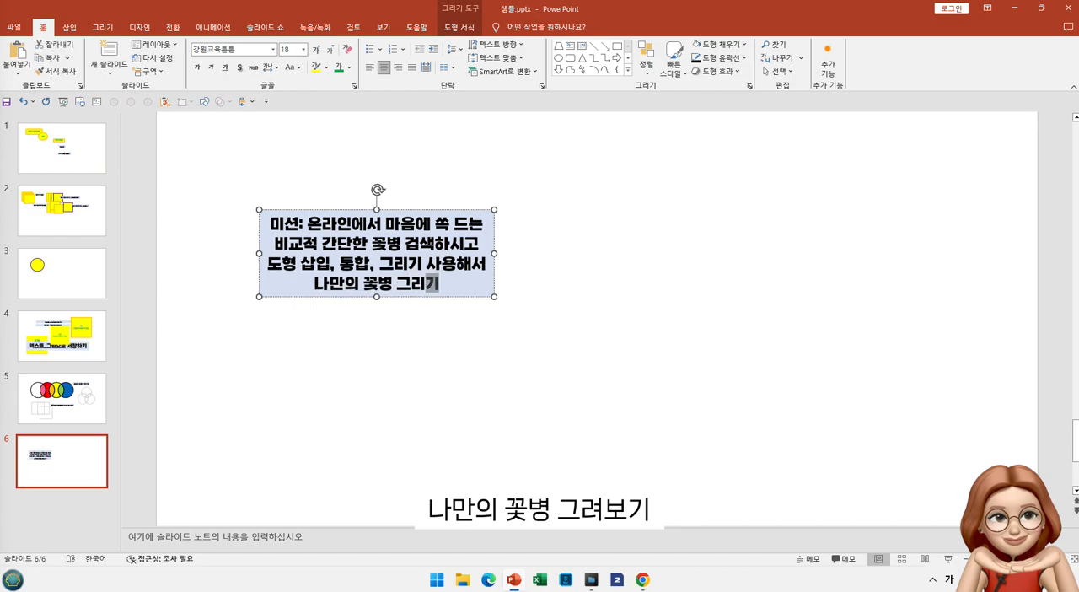
Complete the mission's closing phrase as "나만의 꽃병 그려보기!" and leave the text box
{"action": "key", "text": "BackSpace"}
{"action": "key", "text": "BackSpace"}
{"action": "key", "text": "BackSpace"}
{"action": "type", "text": "려보기!"}
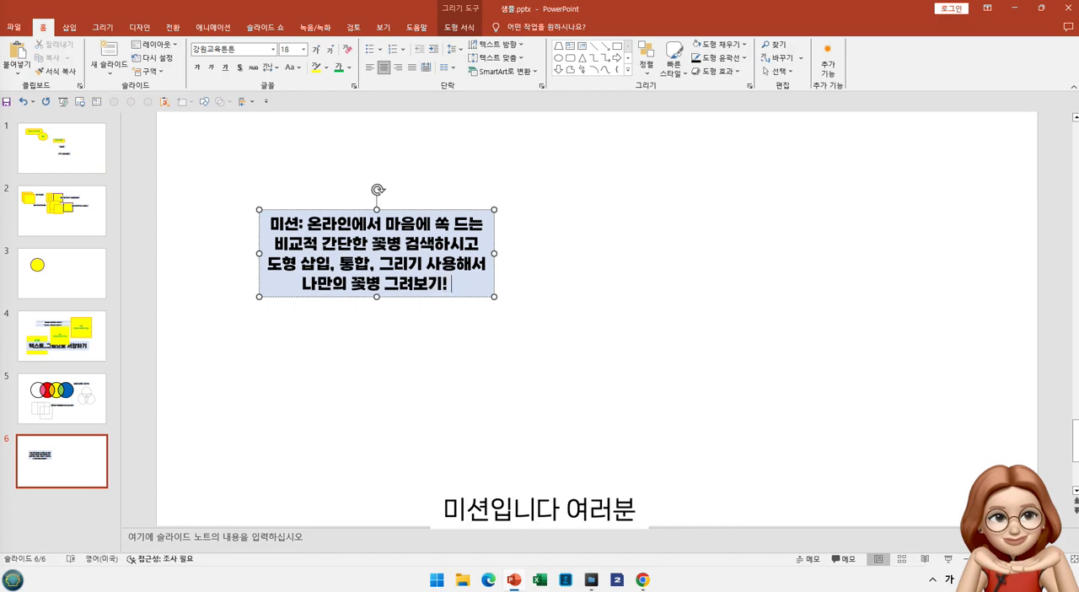
{"action": "left_click", "coordinate": [593, 410]}
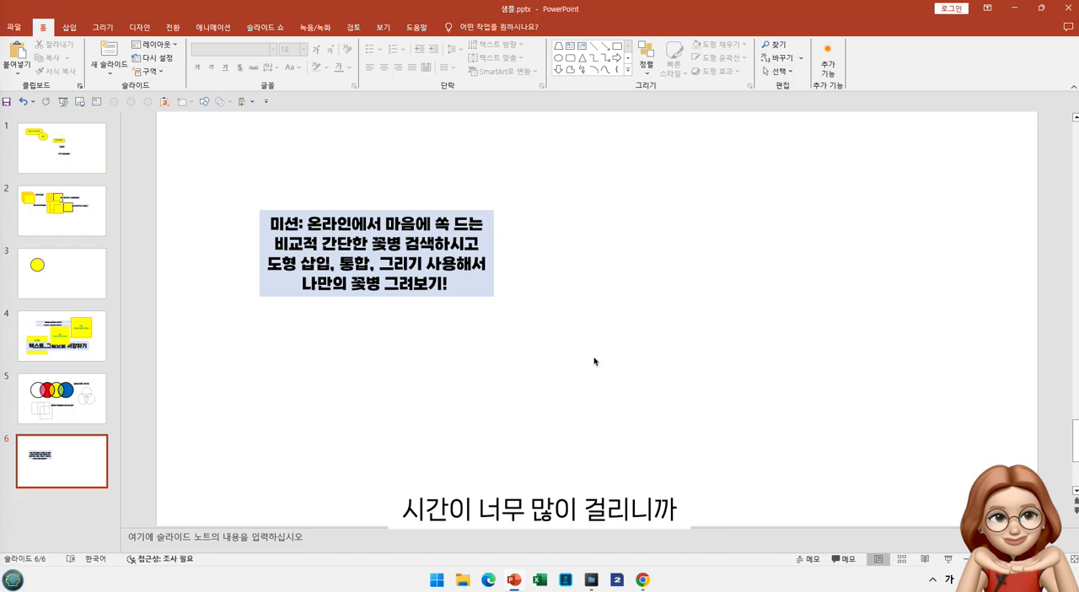
{"action": "double_click", "coordinate": [350, 241]}
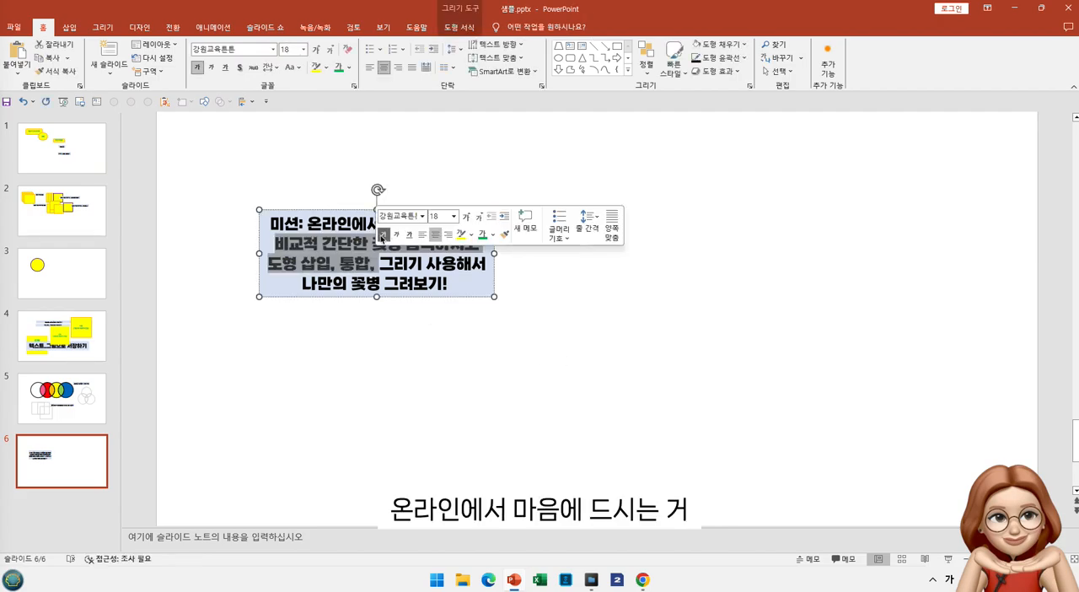
{"action": "left_click", "coordinate": [390, 264]}
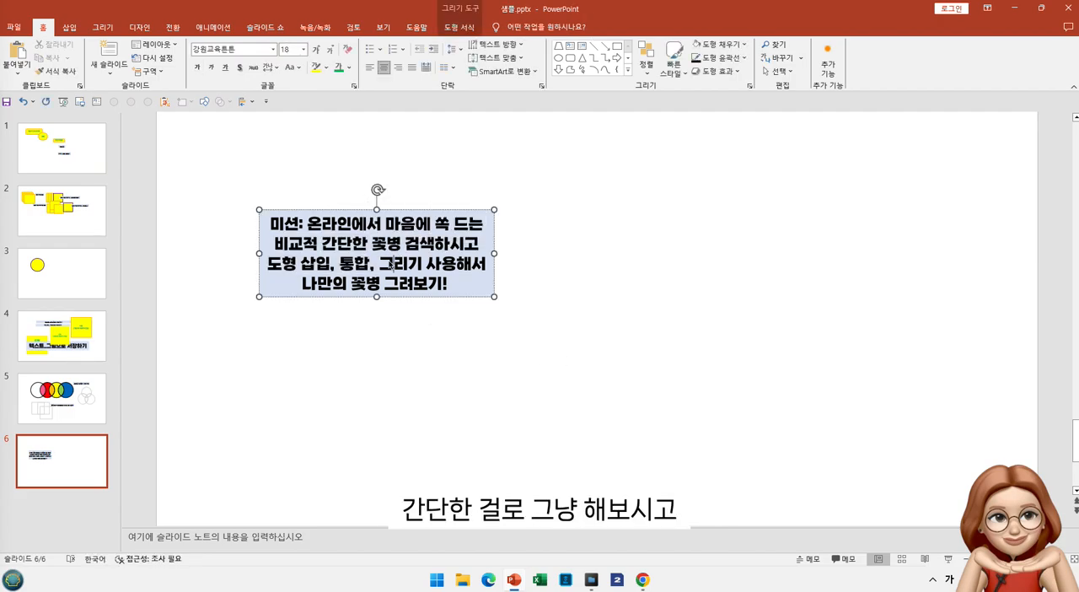
{"action": "left_click_drag", "start_coordinate": [282, 272], "coordinate": [452, 295]}
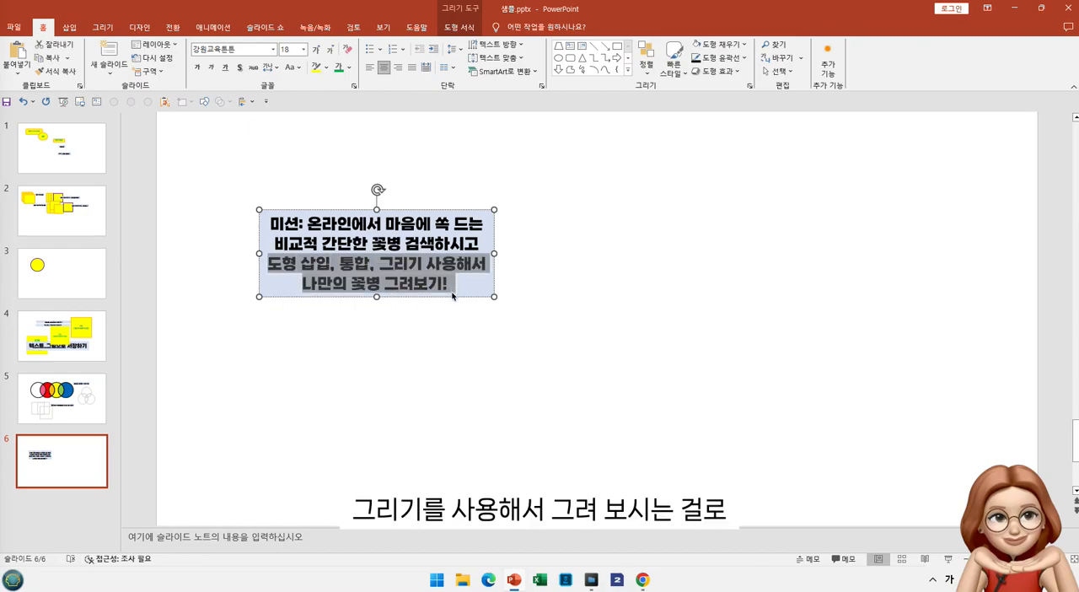
{"action": "left_click", "coordinate": [452, 295]}
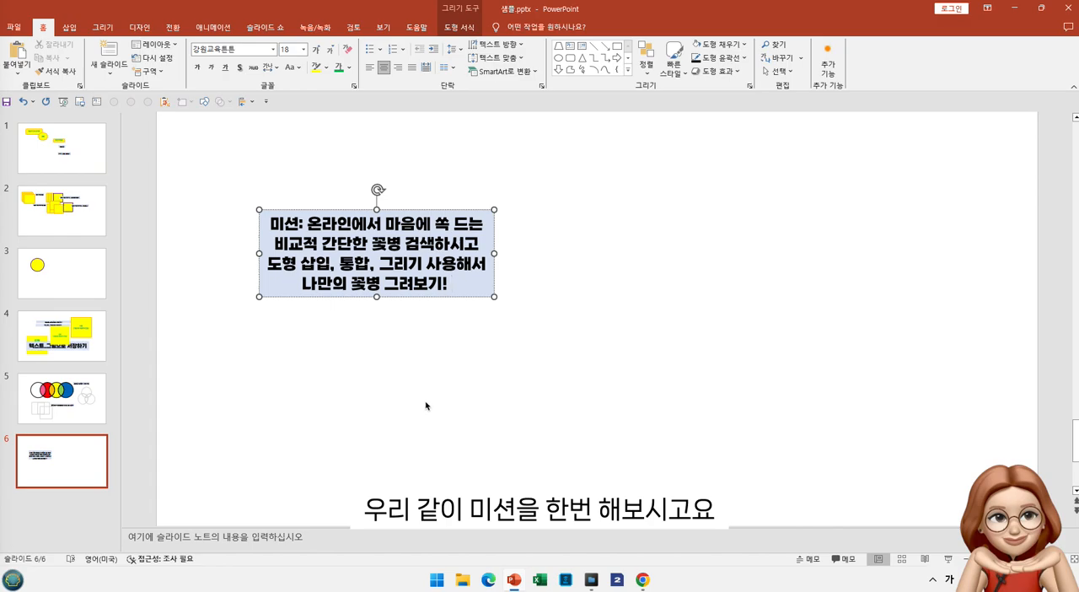